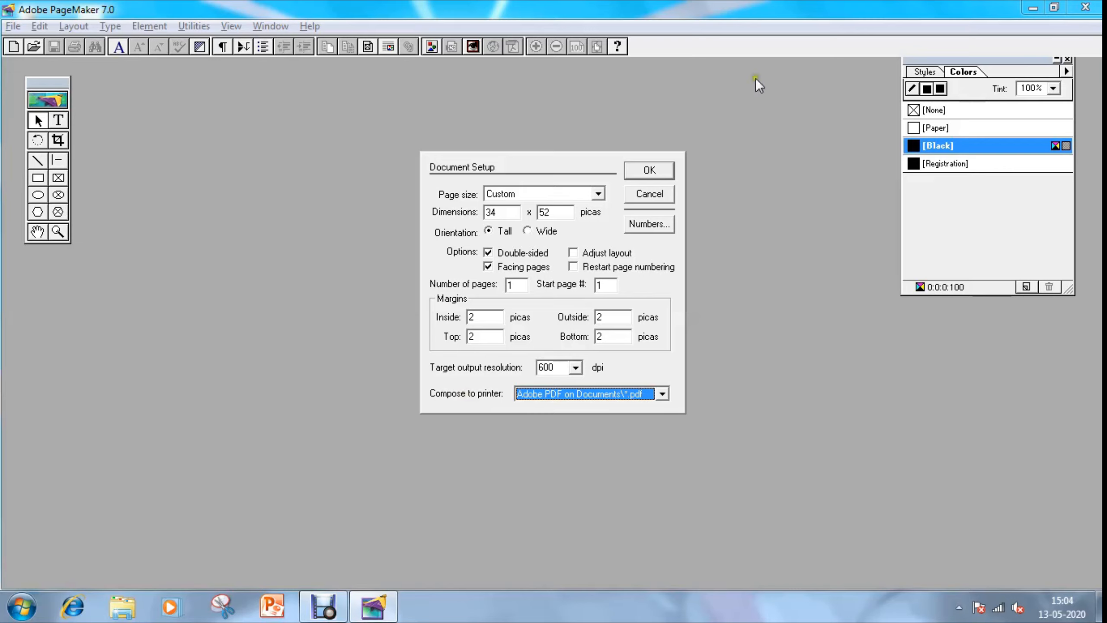
Accept the default document setup and create a one-page, tall, custom 34 x 52 pica publication with 2-pica margins.
{"action": "left_click", "coordinate": [648, 170]}
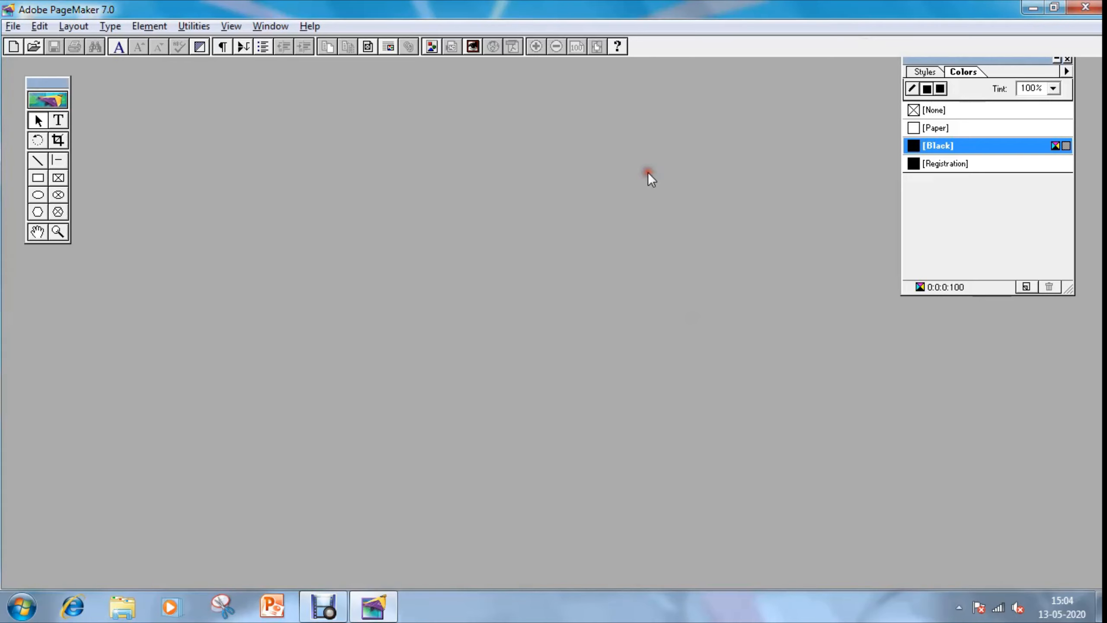
{"action": "left_click", "coordinate": [11, 28]}
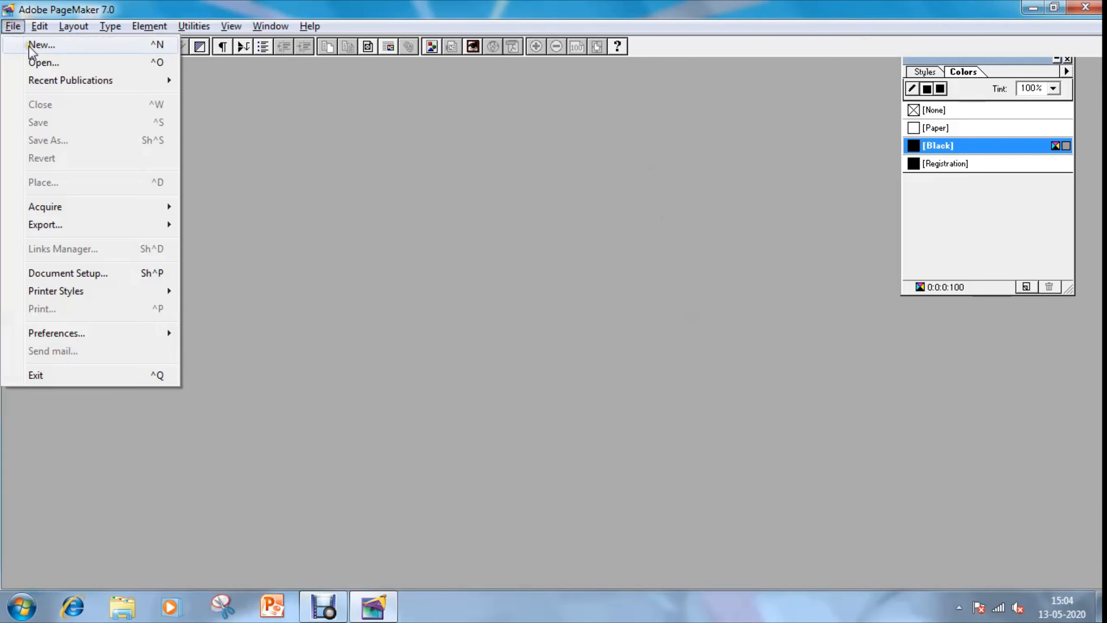
{"action": "left_click", "coordinate": [29, 45]}
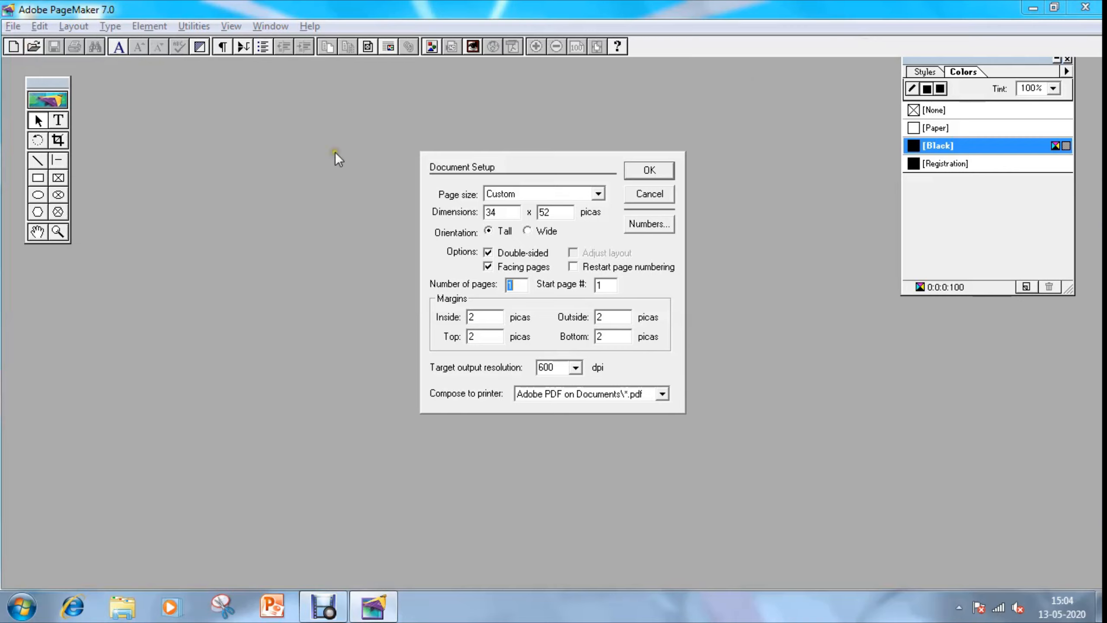
{"action": "left_click", "coordinate": [649, 170]}
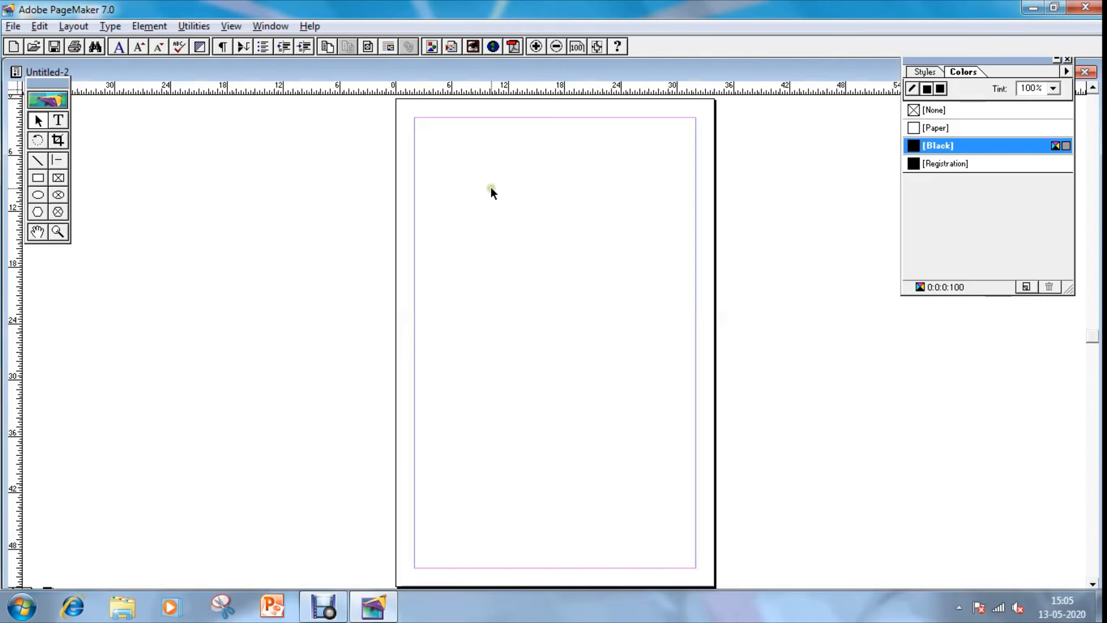
Reposition the toolbox slightly lower so it no longer covers the horizontal ruler.
{"action": "key", "text": "ctrl+space"}
{"action": "left_click_drag", "start_coordinate": [399, 103], "coordinate": [712, 223]}
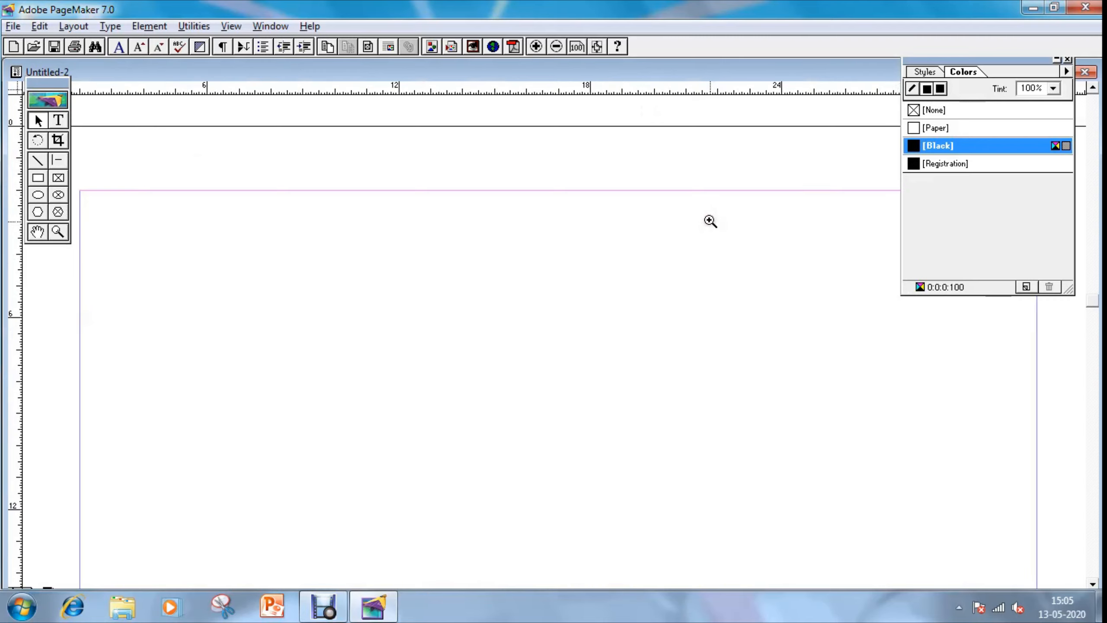
{"action": "key", "text": "ctrl+0"}
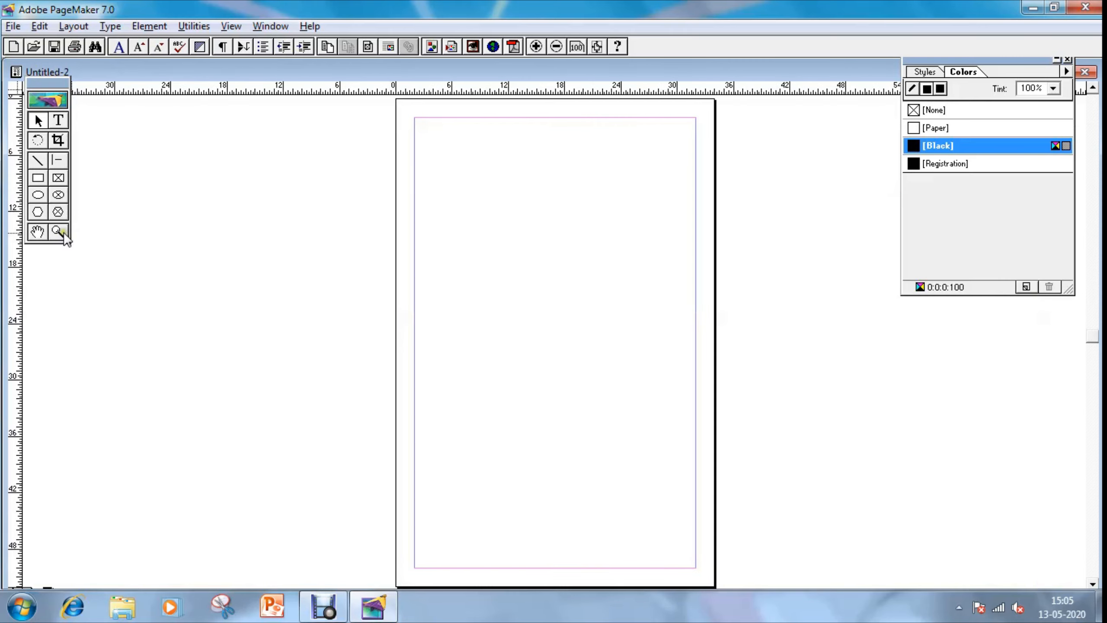
{"action": "left_click_drag", "start_coordinate": [46, 97], "coordinate": [261, 98]}
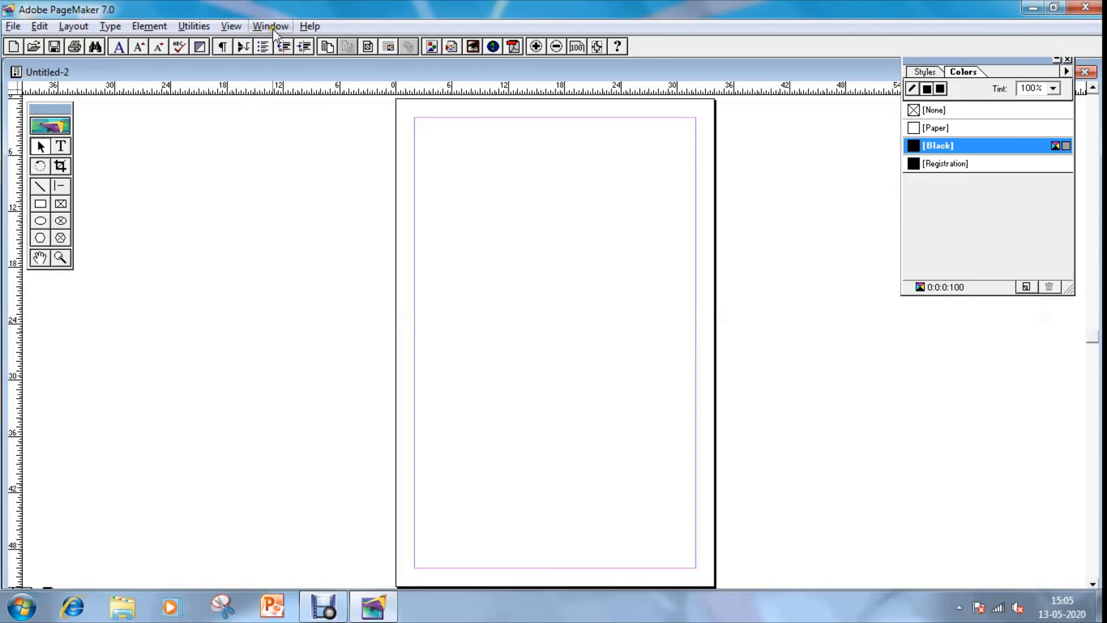
{"action": "left_click", "coordinate": [231, 26]}
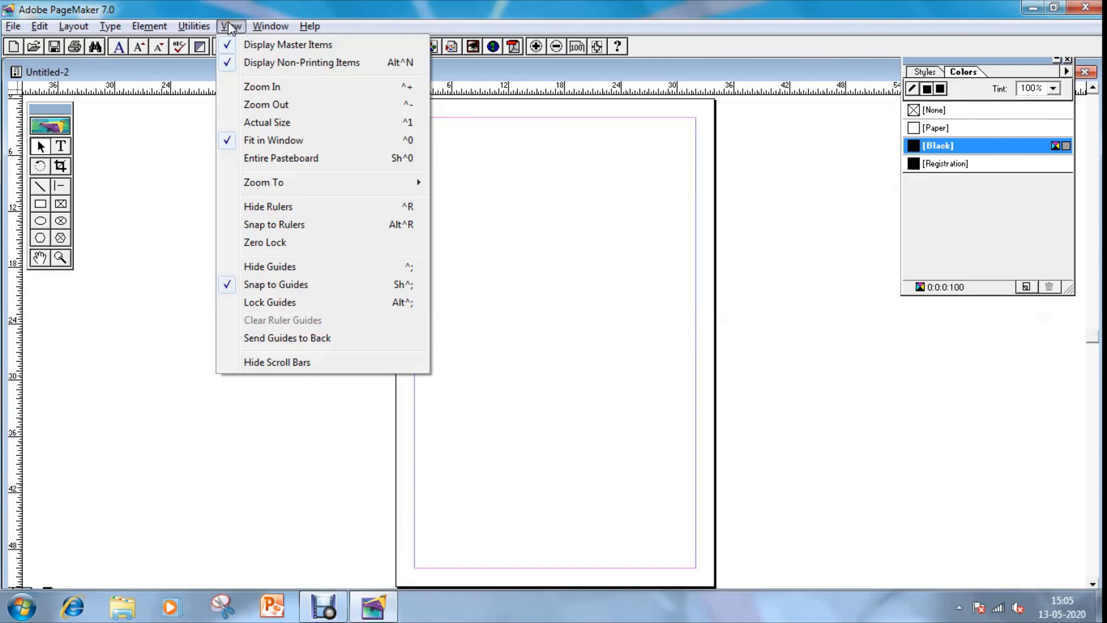
{"action": "mouse_move", "coordinate": [272, 28]}
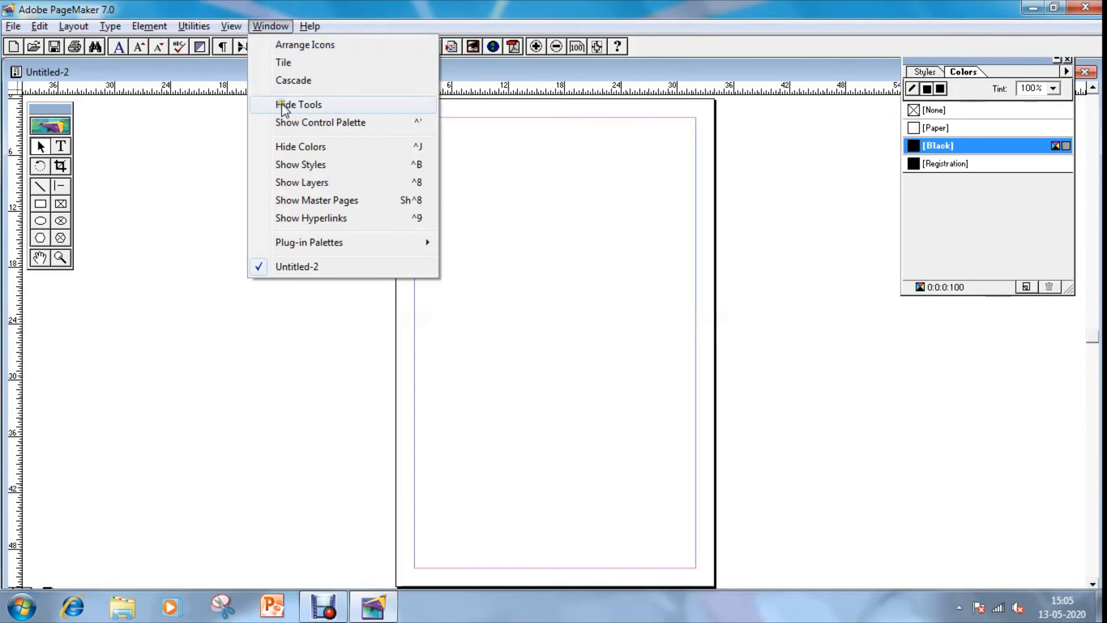
Close the Colors palette and move the ruler zero point to the upper-left corner of the page margins.
{"action": "left_click", "coordinate": [60, 258]}
{"action": "left_click", "coordinate": [60, 258]}
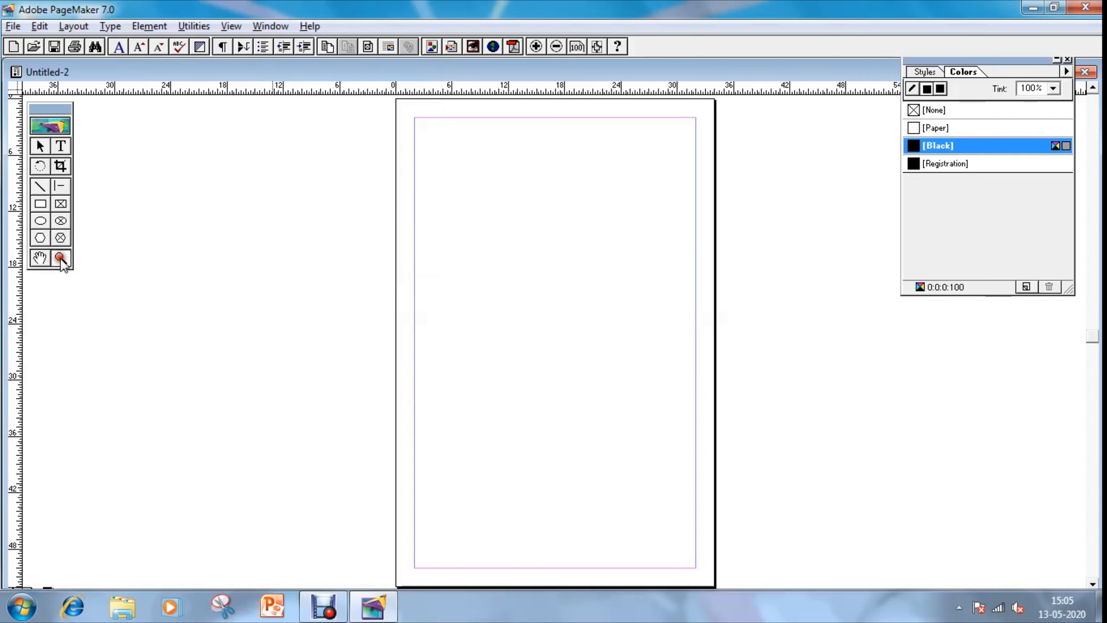
{"action": "left_click_drag", "start_coordinate": [407, 116], "coordinate": [702, 277]}
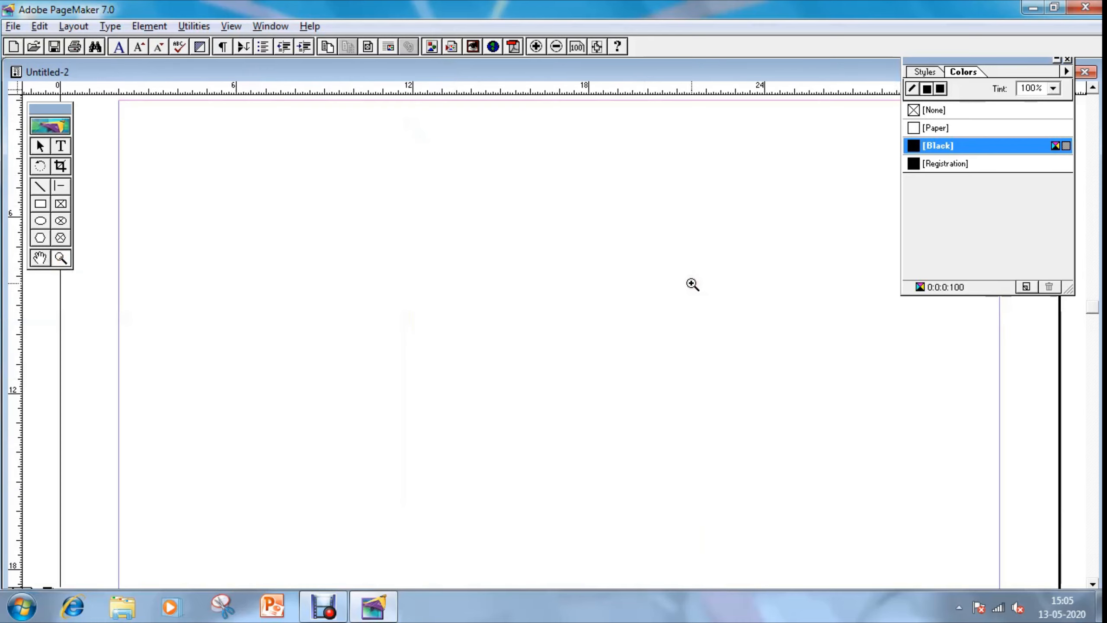
{"action": "left_click", "coordinate": [1066, 60]}
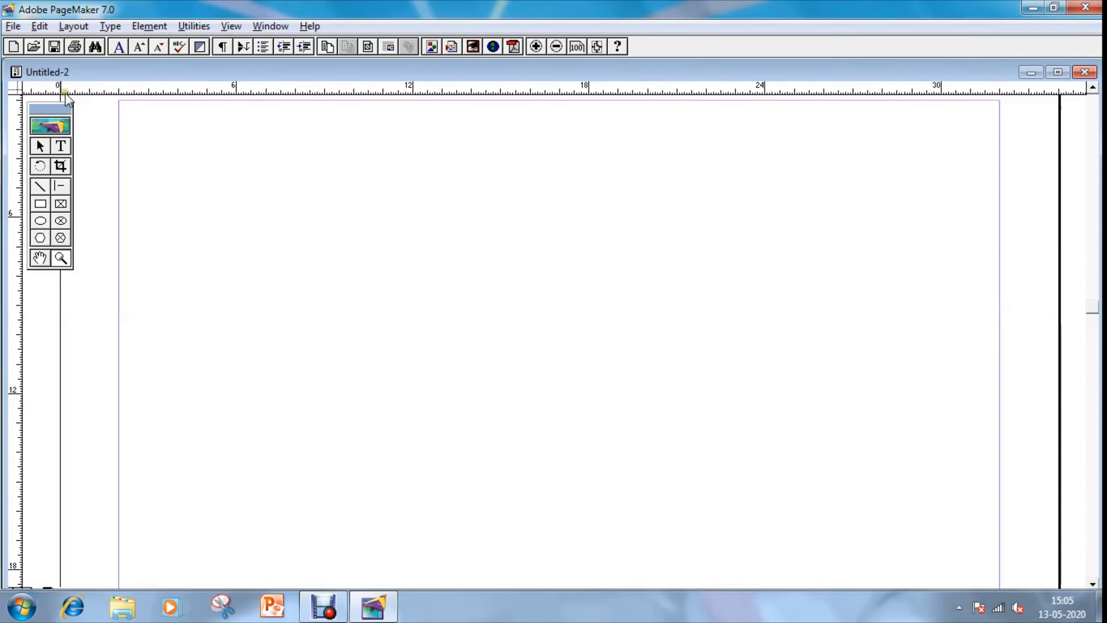
{"action": "left_click", "coordinate": [16, 89]}
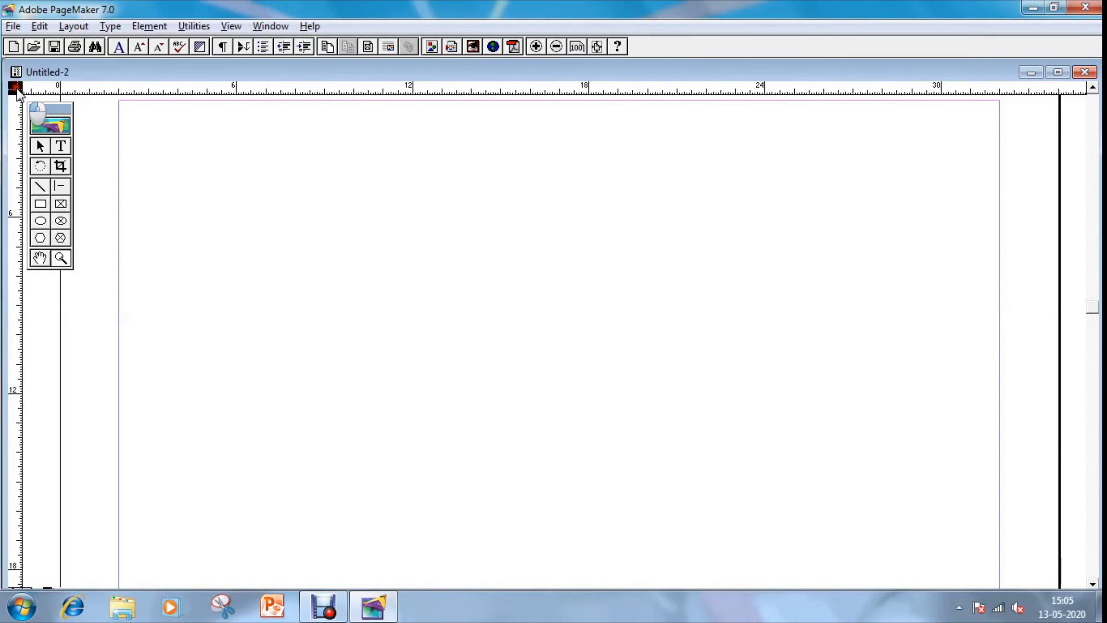
{"action": "left_click_drag", "start_coordinate": [18, 94], "coordinate": [126, 104]}
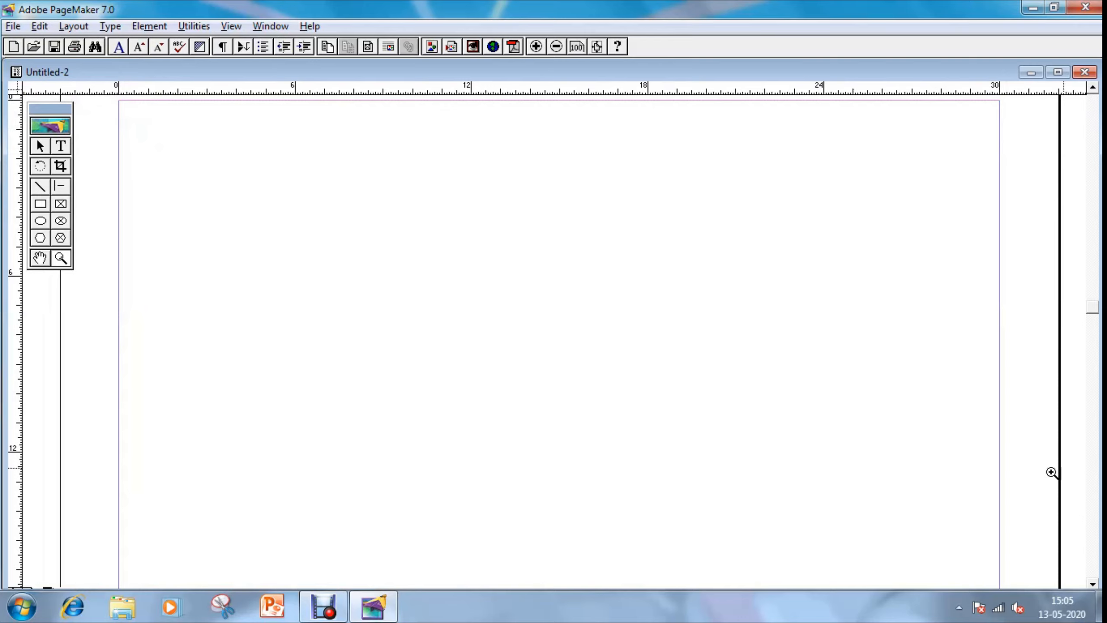
Inspect the lower end of the page margins against the vertical ruler and return to the full-page view.
{"action": "left_click_drag", "start_coordinate": [1092, 311], "coordinate": [1094, 446]}
{"action": "key", "text": "ctrl+0"}
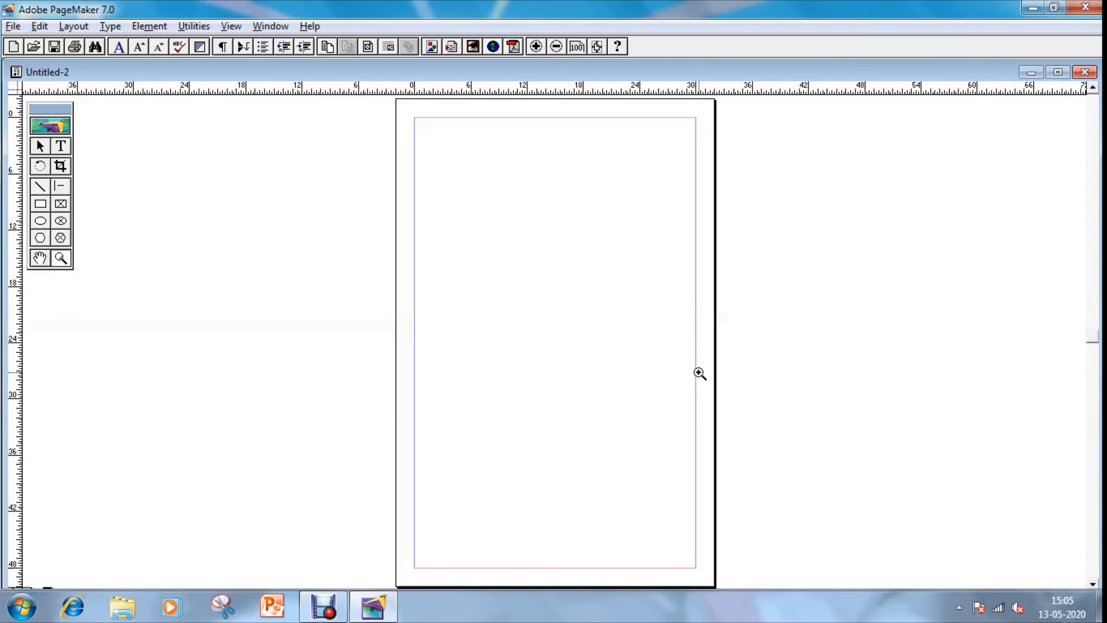
{"action": "left_click_drag", "start_coordinate": [373, 530], "coordinate": [722, 584]}
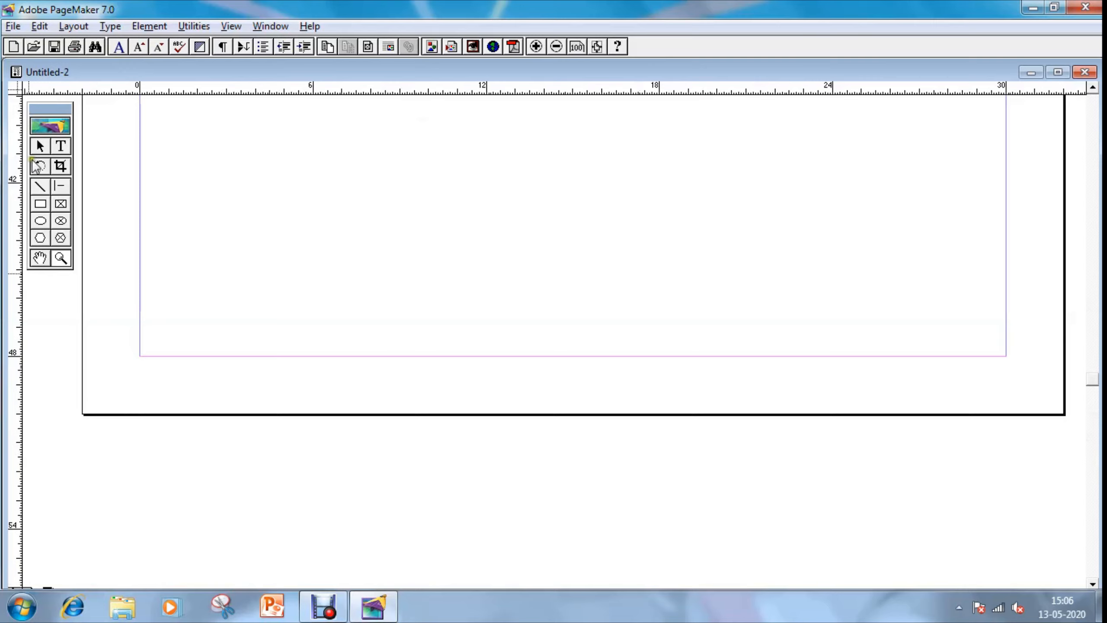
{"action": "left_click", "coordinate": [40, 144]}
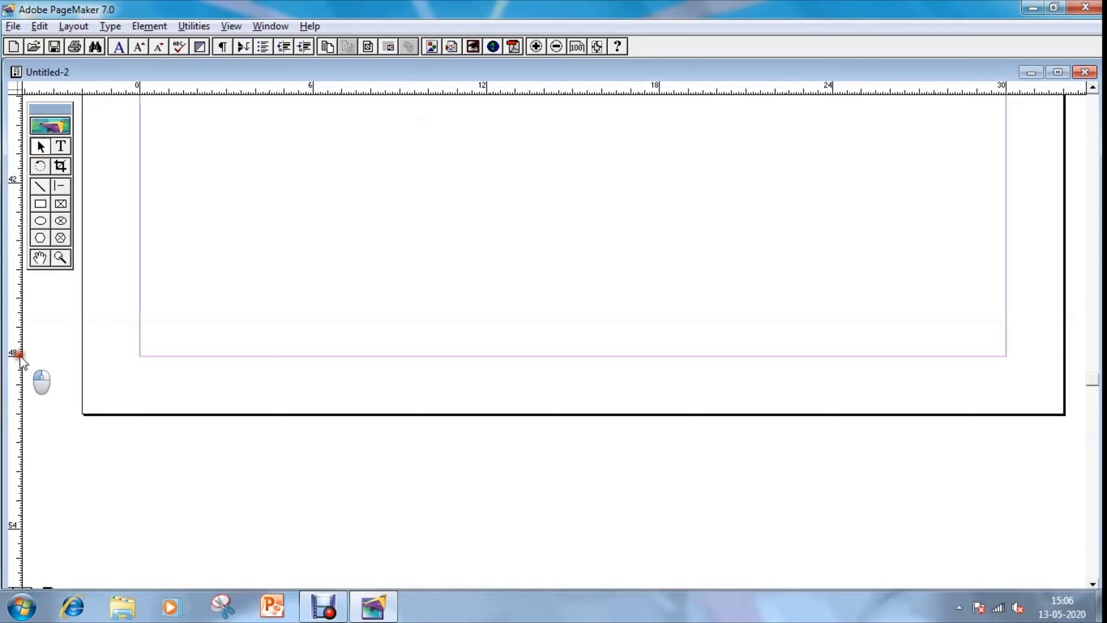
{"action": "mouse_move", "coordinate": [19, 356]}
{"action": "left_mouse_down"}
{"action": "mouse_move", "coordinate": [148, 354]}
{"action": "mouse_move", "coordinate": [18, 355]}
{"action": "left_mouse_up"}
{"action": "left_click_drag", "start_coordinate": [327, 90], "coordinate": [289, 521]}
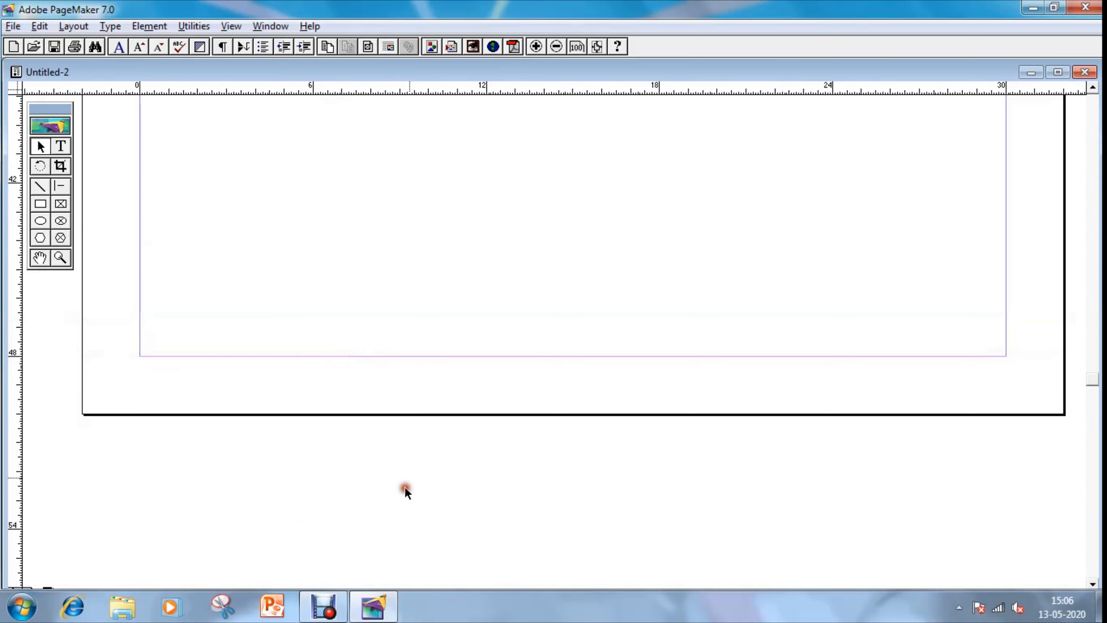
{"action": "key", "text": "ctrl+0"}
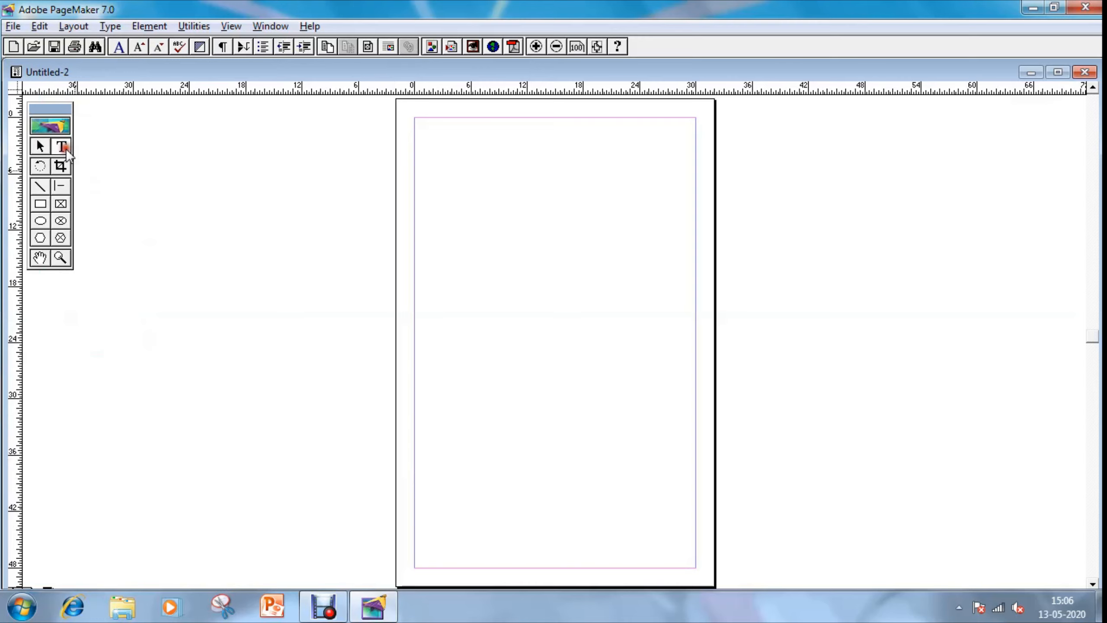
Open the recent publication DG Learning.pmd, view its whole page, and close it without saving.
{"action": "left_click", "coordinate": [14, 27]}
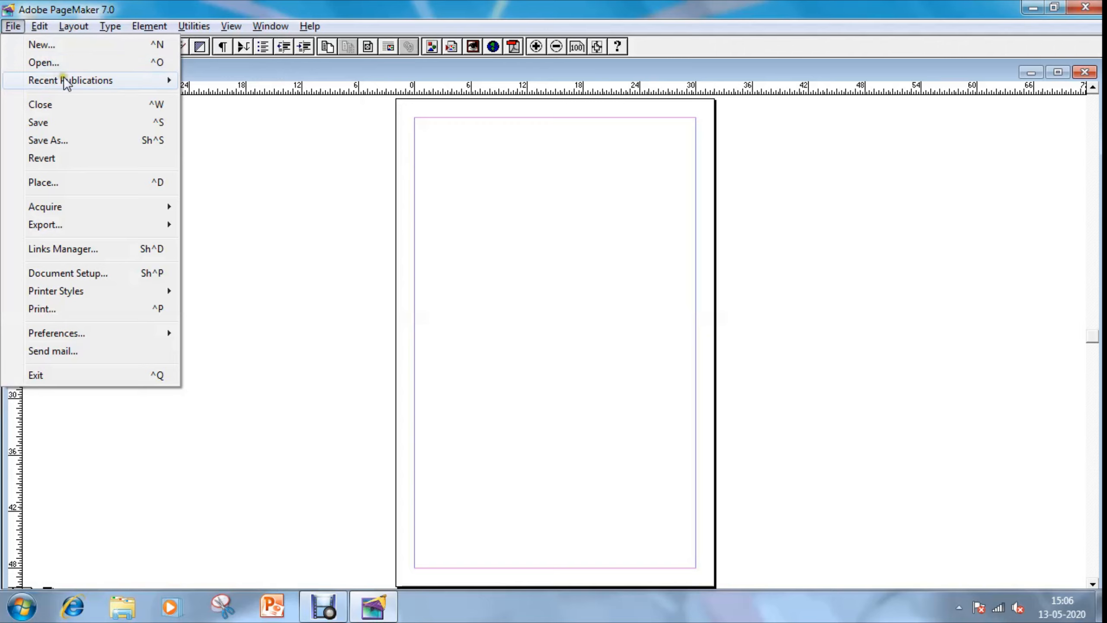
{"action": "mouse_move", "coordinate": [64, 82]}
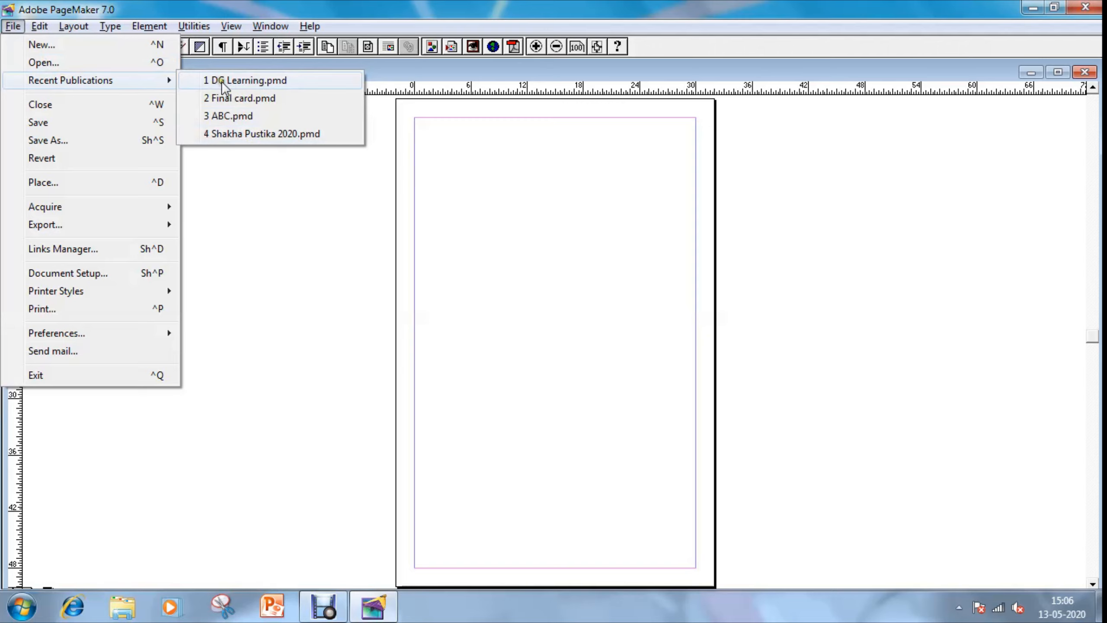
{"action": "left_click", "coordinate": [275, 82]}
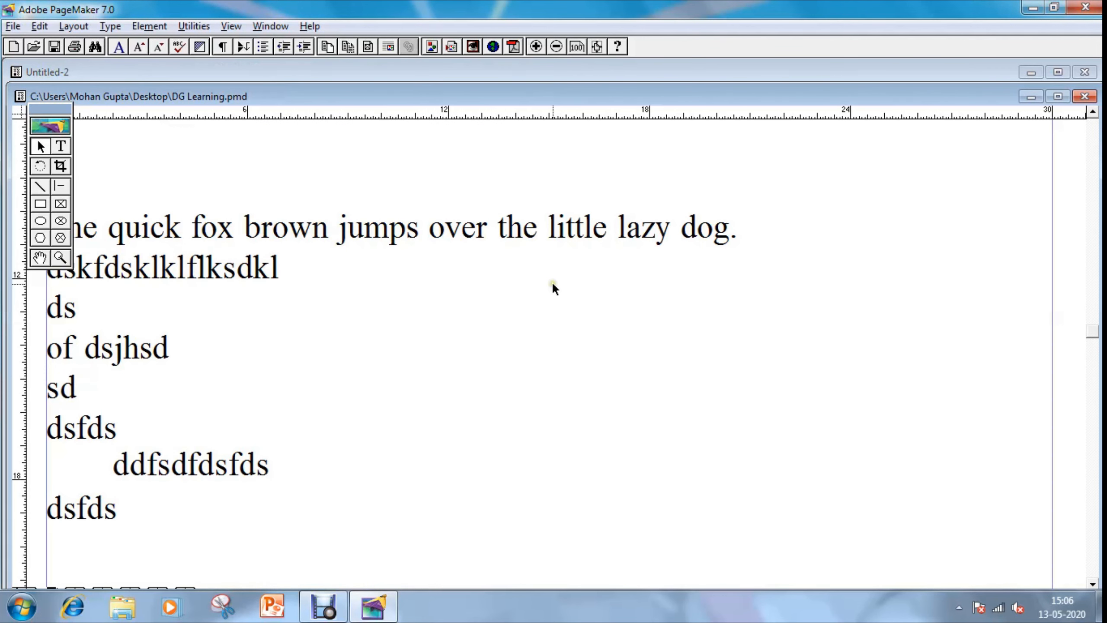
{"action": "key", "text": "ctrl+0"}
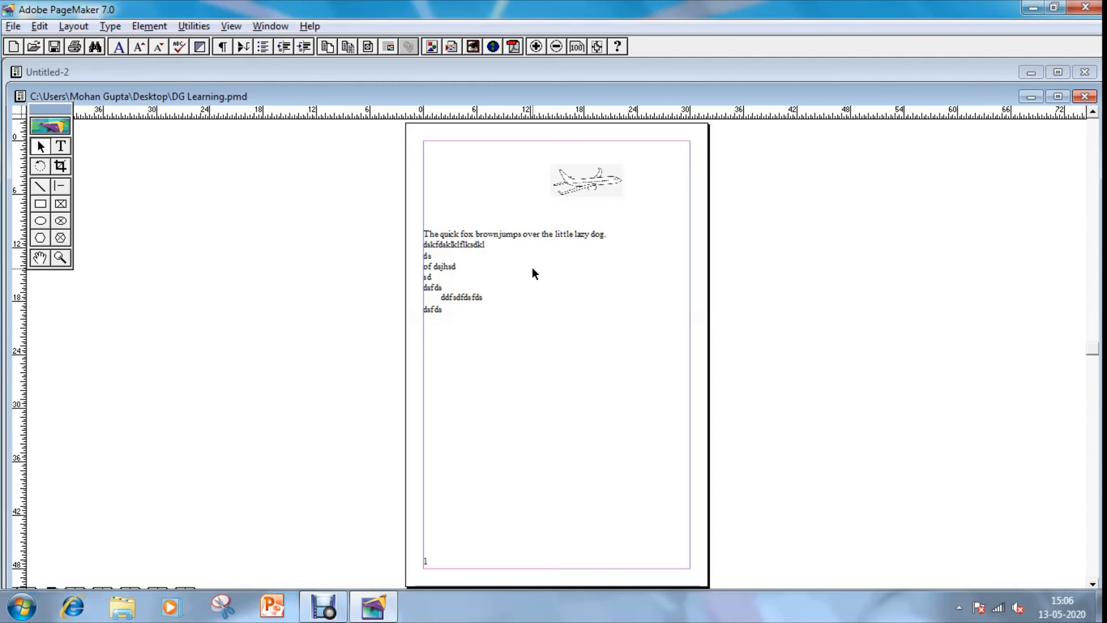
{"action": "key", "text": "alt+f"}
{"action": "key", "text": "c"}
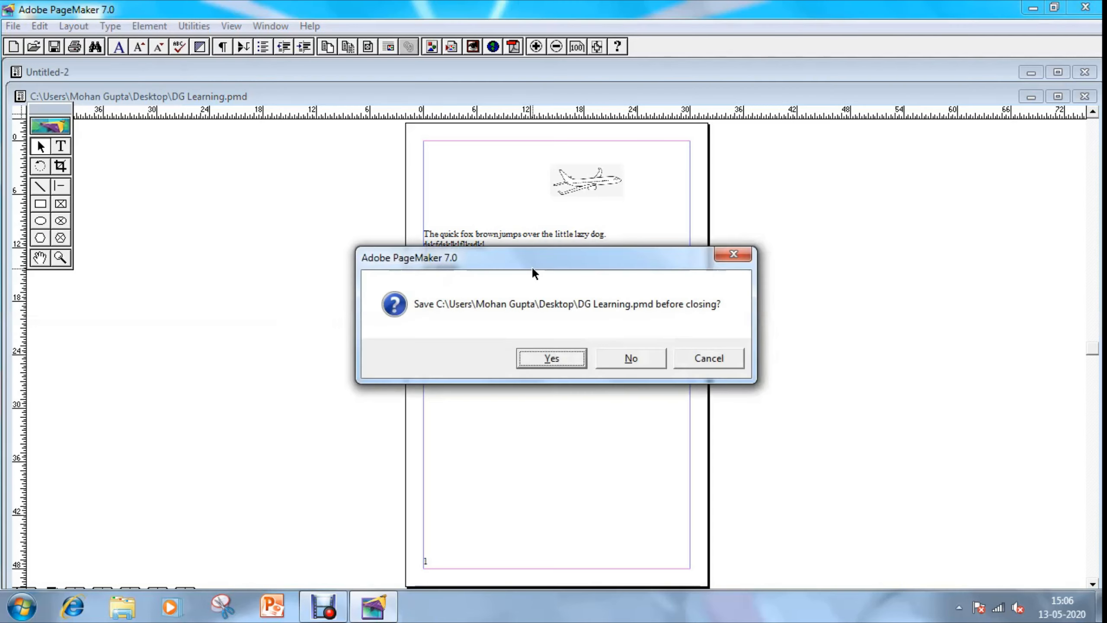
{"action": "left_click", "coordinate": [632, 359]}
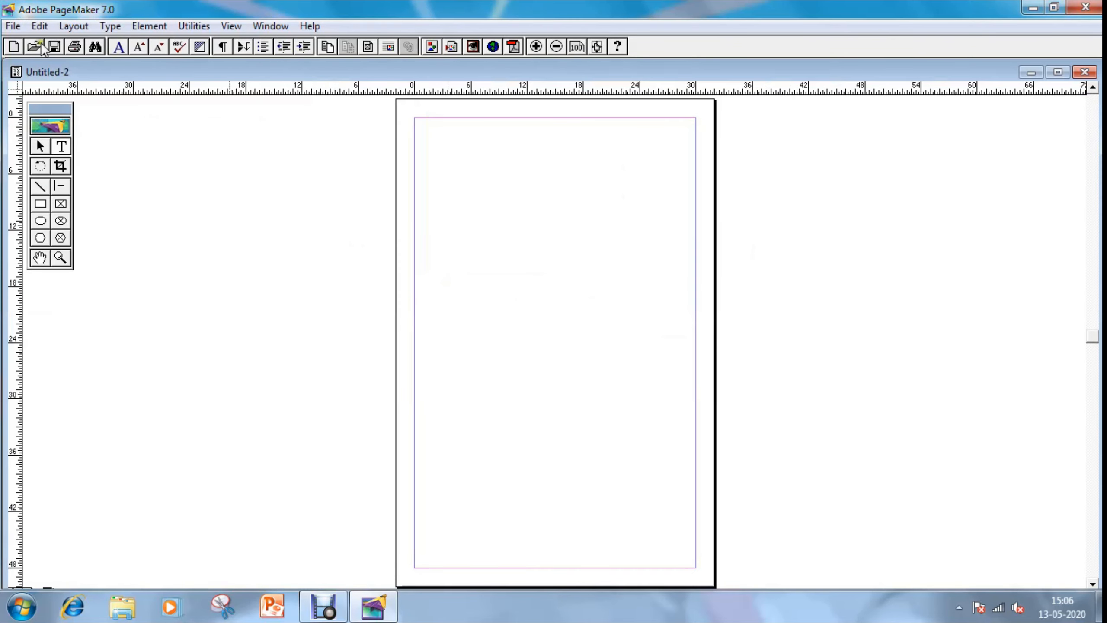
Maximize the untitled publication's window and save it to the Desktop as 123.
{"action": "left_click", "coordinate": [1057, 73]}
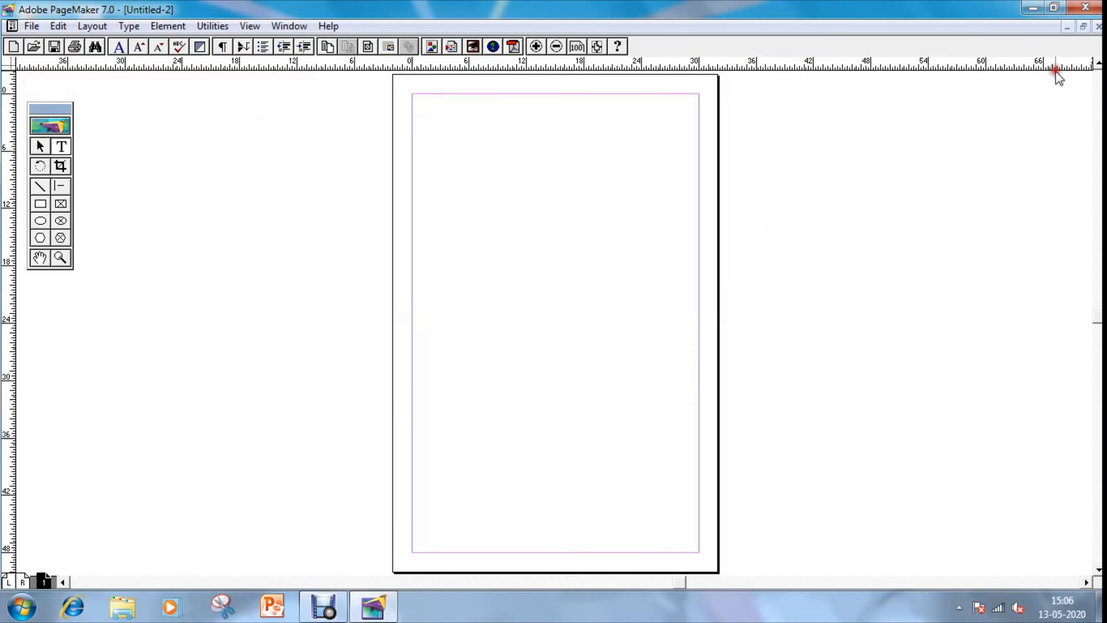
{"action": "left_click", "coordinate": [31, 25]}
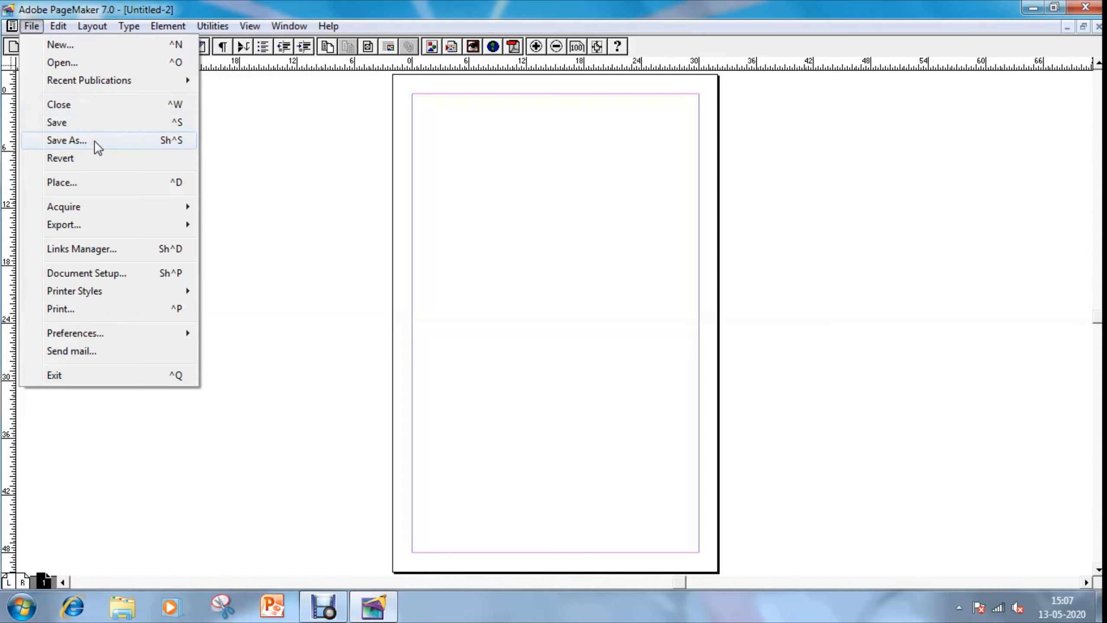
{"action": "left_click", "coordinate": [97, 122]}
{"action": "left_click", "coordinate": [97, 121]}
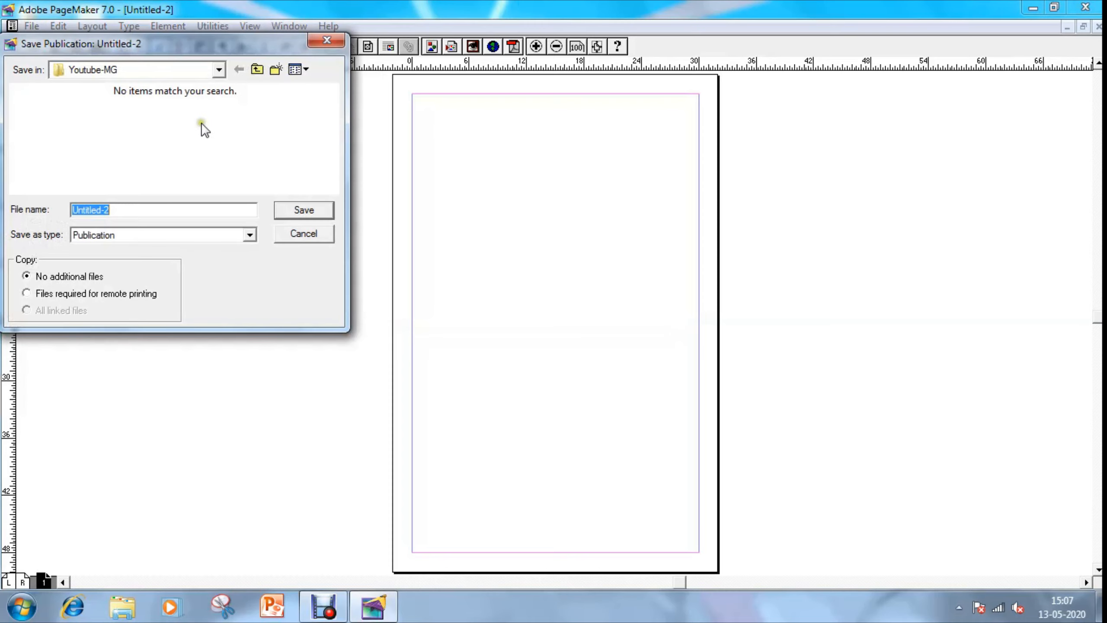
{"action": "left_click", "coordinate": [219, 70]}
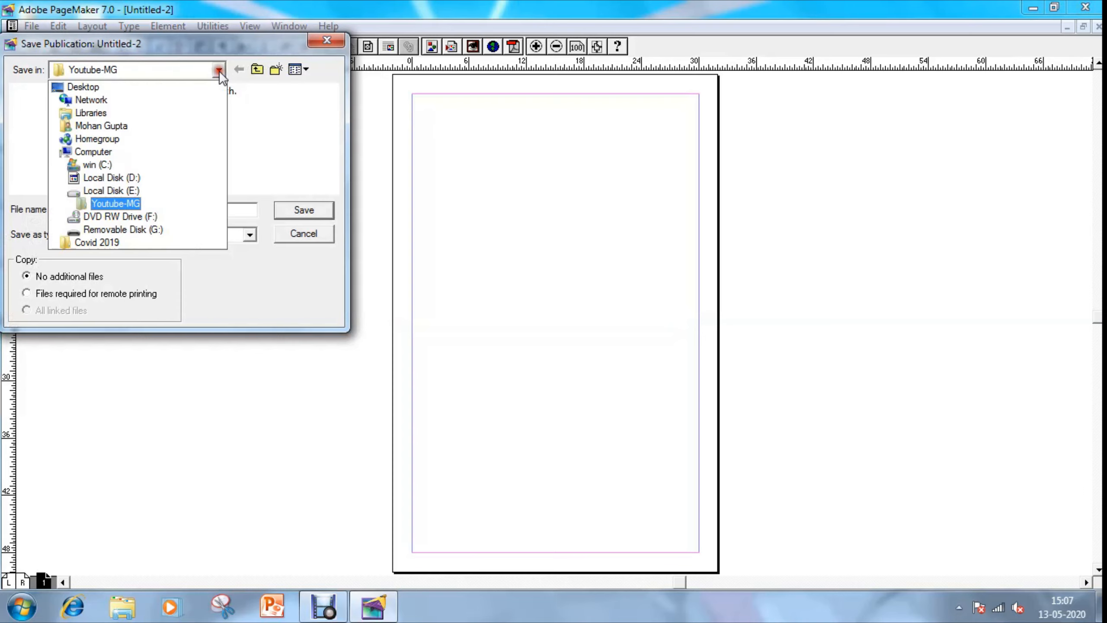
{"action": "left_click", "coordinate": [170, 91]}
{"action": "left_click_drag", "start_coordinate": [155, 210], "coordinate": [24, 209]}
{"action": "key", "text": "BackSpace"}
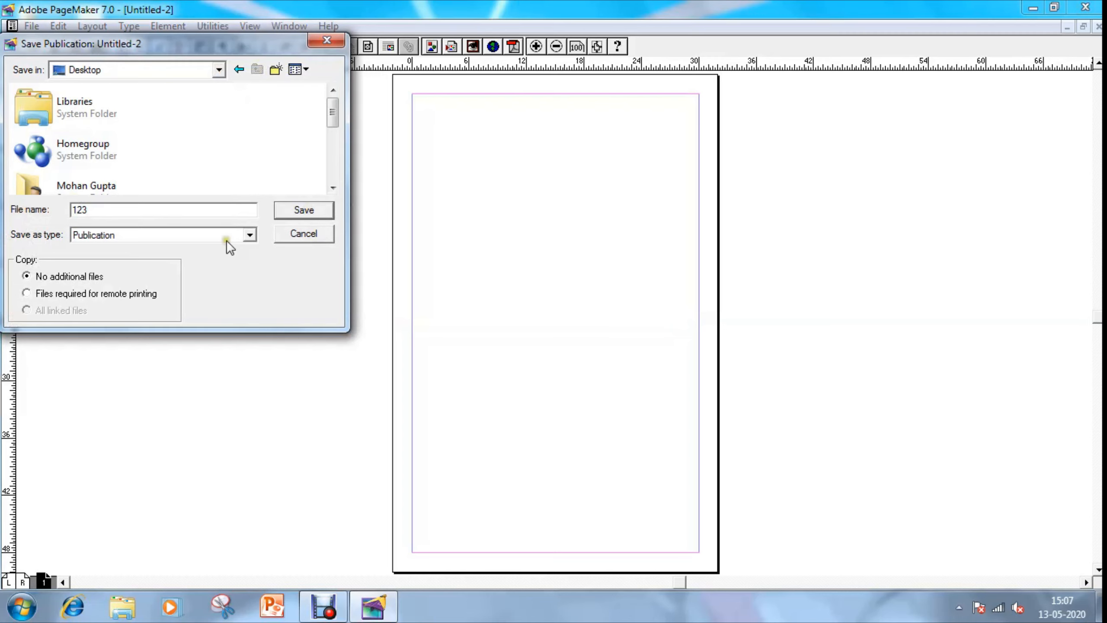
{"action": "left_click", "coordinate": [310, 210]}
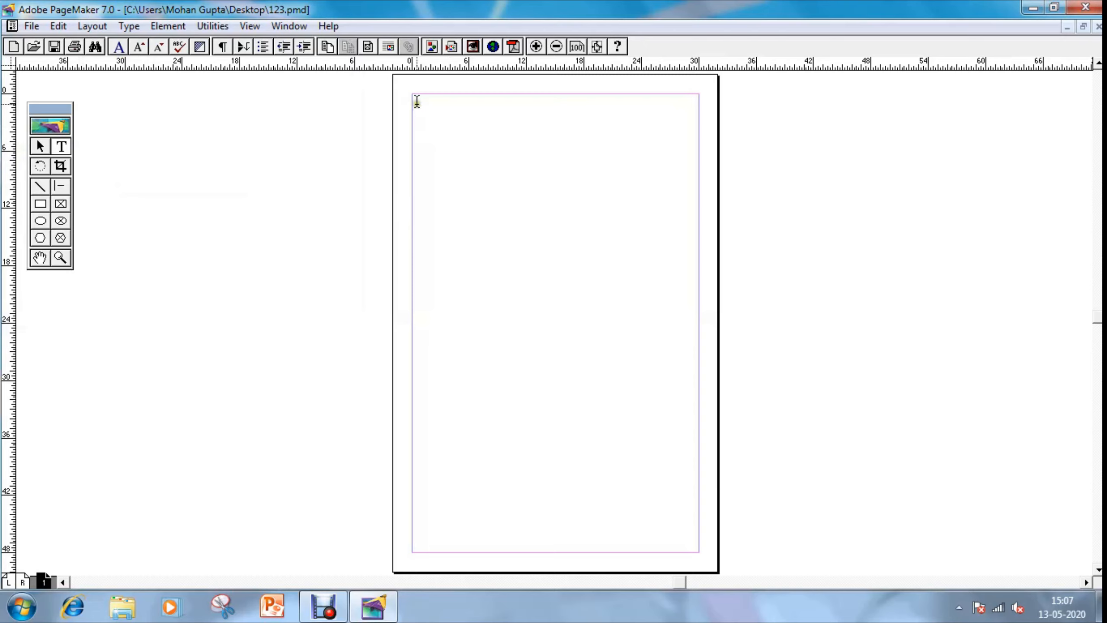
Enlarge the page view and bring the upper margin area of the page into view.
{"action": "left_click", "coordinate": [61, 257]}
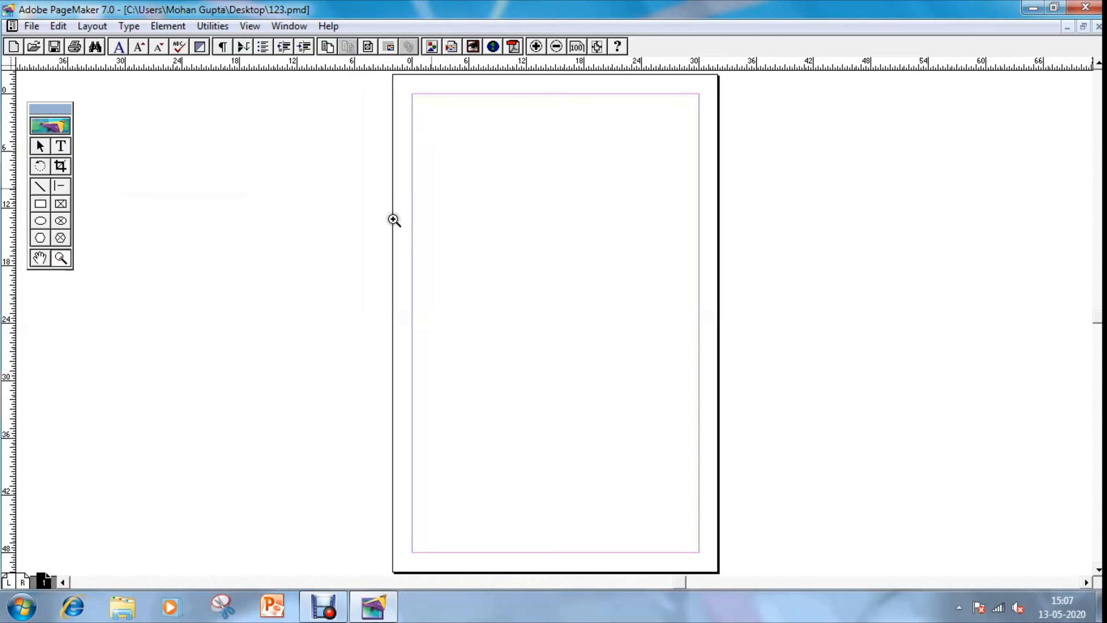
{"action": "left_click", "coordinate": [41, 147]}
{"action": "key", "text": "ctrl+2"}
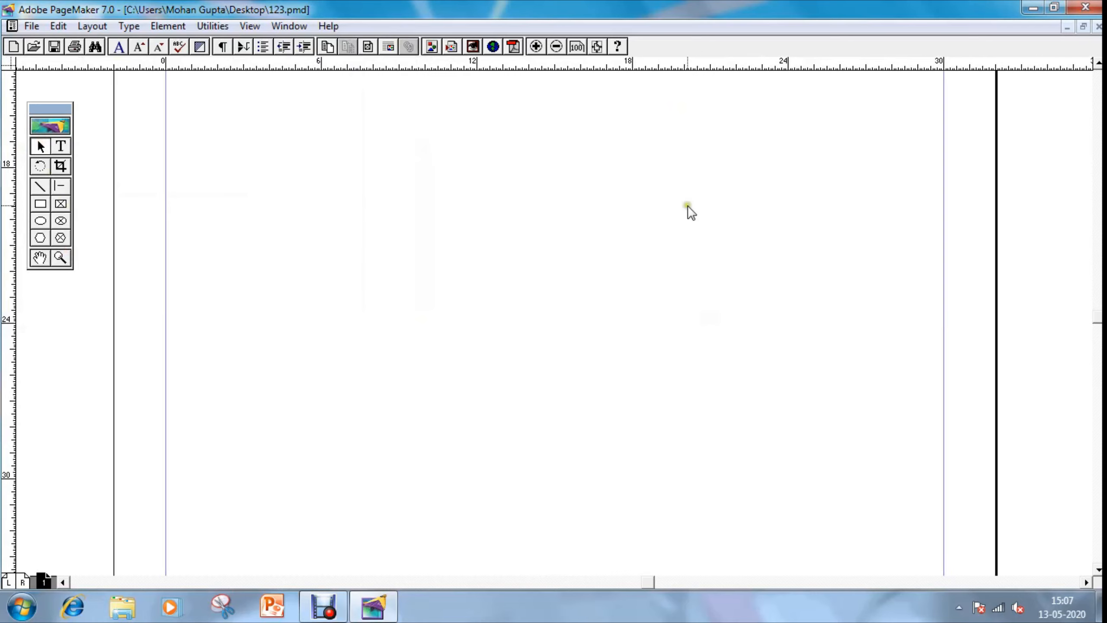
{"action": "left_click", "coordinate": [1098, 64]}
{"action": "left_click", "coordinate": [1099, 63]}
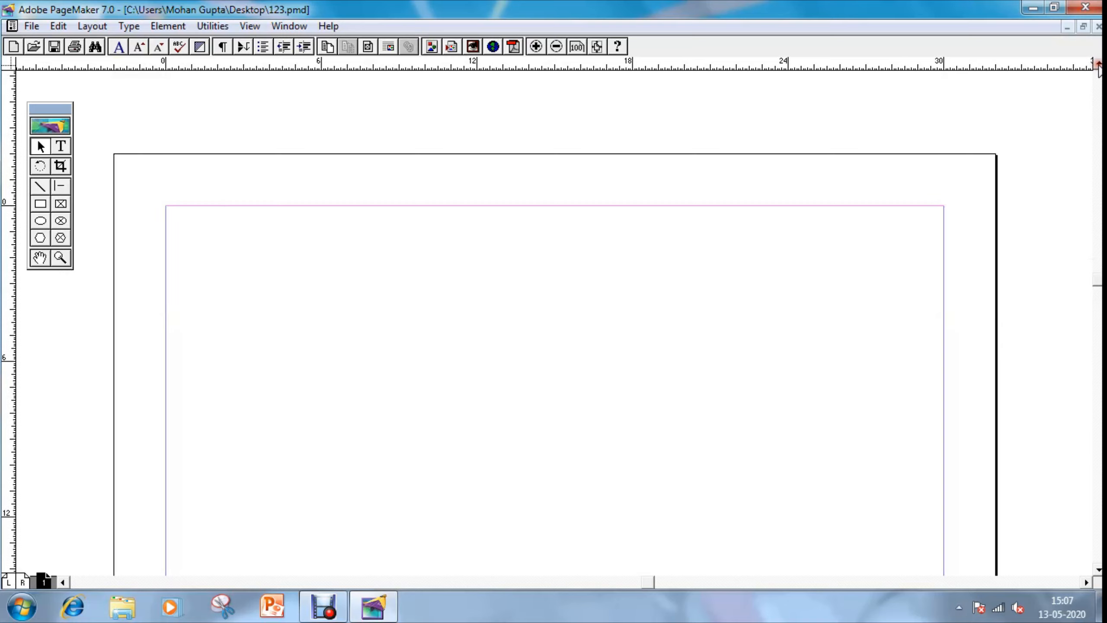
{"action": "left_click", "coordinate": [40, 258]}
{"action": "left_click_drag", "start_coordinate": [442, 334], "coordinate": [440, 258]}
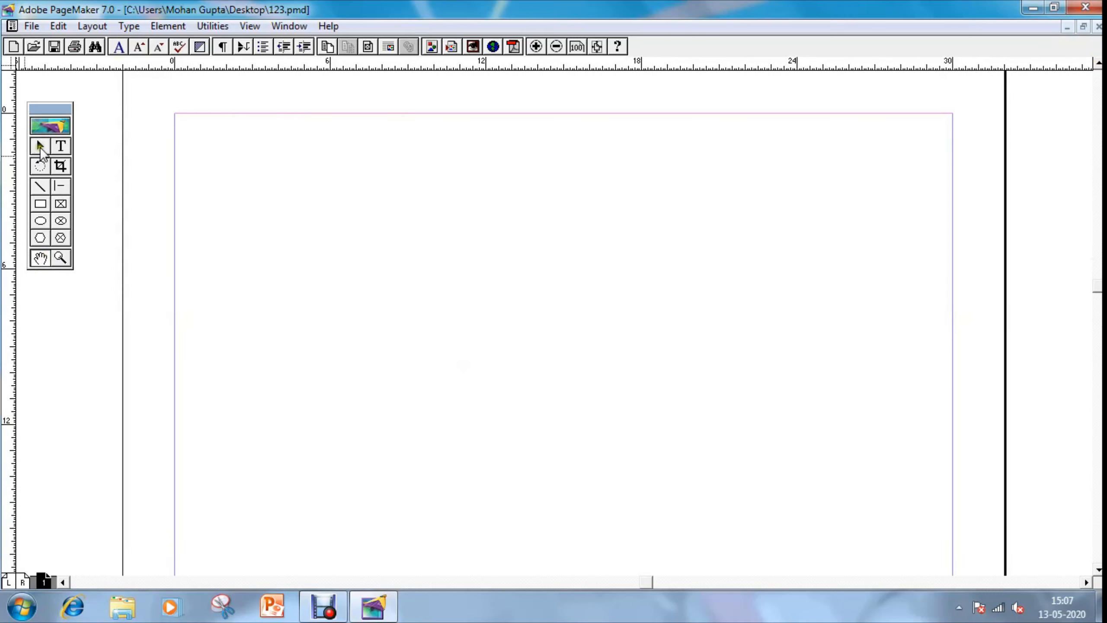
Draw a text block spanning the margins near the page top and enter "The Quick Brown fox jumps over the Little lazy dog." as a paragraph.
{"action": "left_click", "coordinate": [40, 147]}
{"action": "key", "text": "ctrl+space"}
{"action": "left_click_drag", "start_coordinate": [153, 99], "coordinate": [967, 326]}
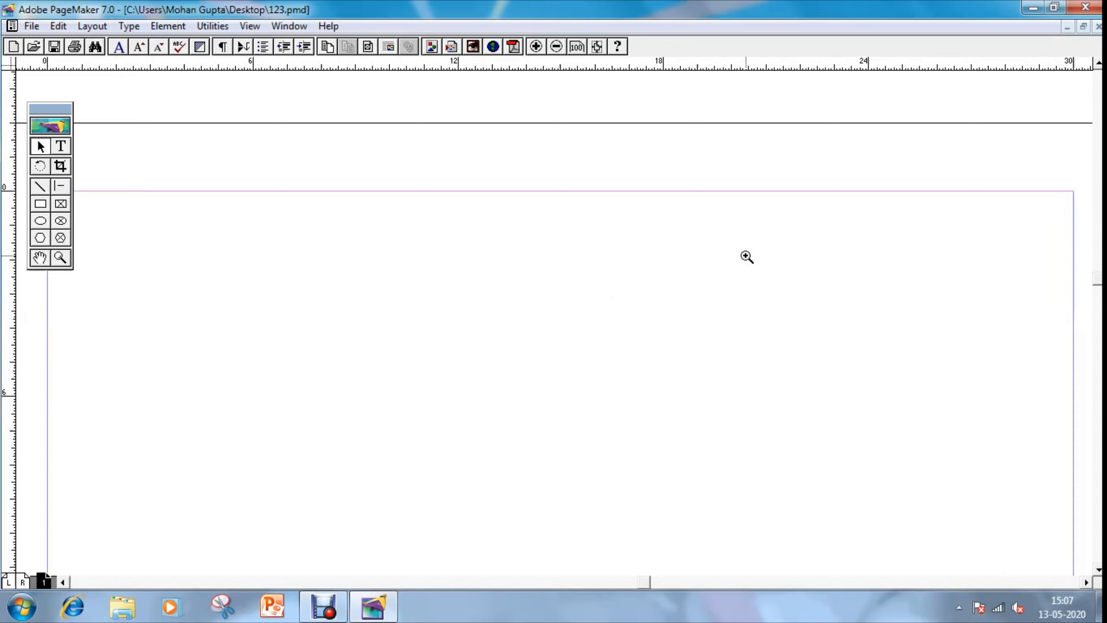
{"action": "left_click", "coordinate": [61, 147]}
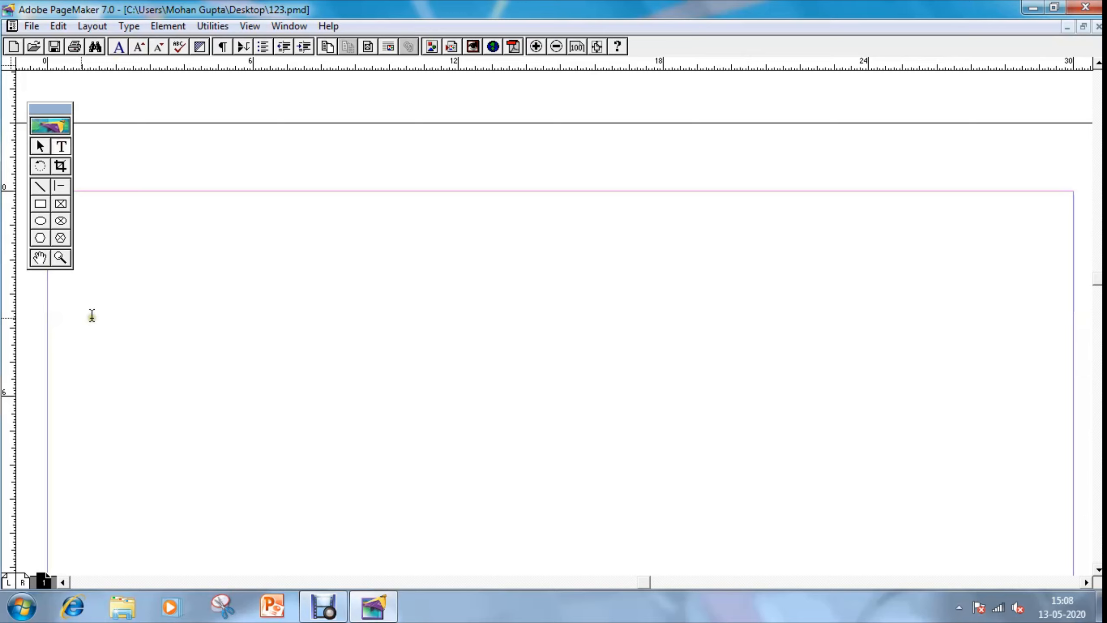
{"action": "left_click_drag", "start_coordinate": [48, 297], "coordinate": [1072, 453]}
{"action": "type", "text": "The"}
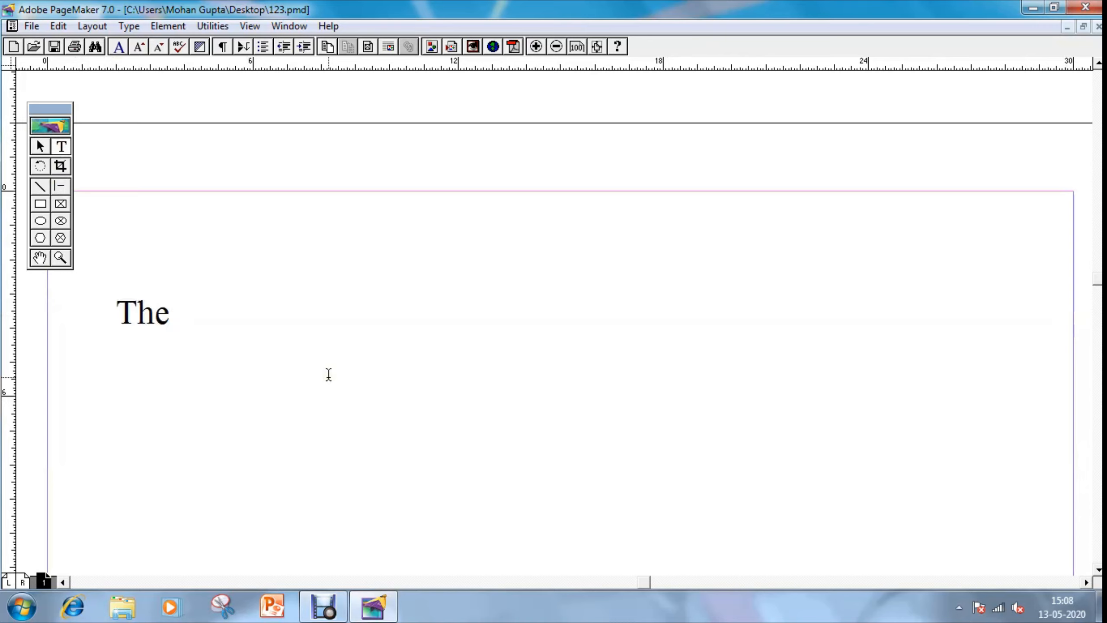
{"action": "type", "text": " Qui"}
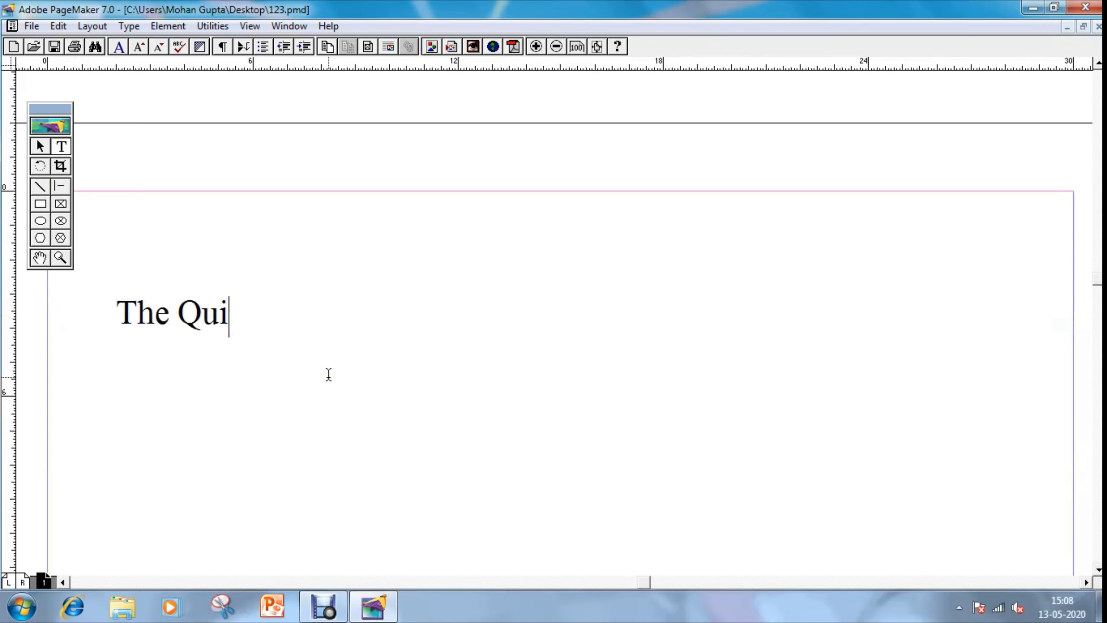
{"action": "type", "text": "ck B"}
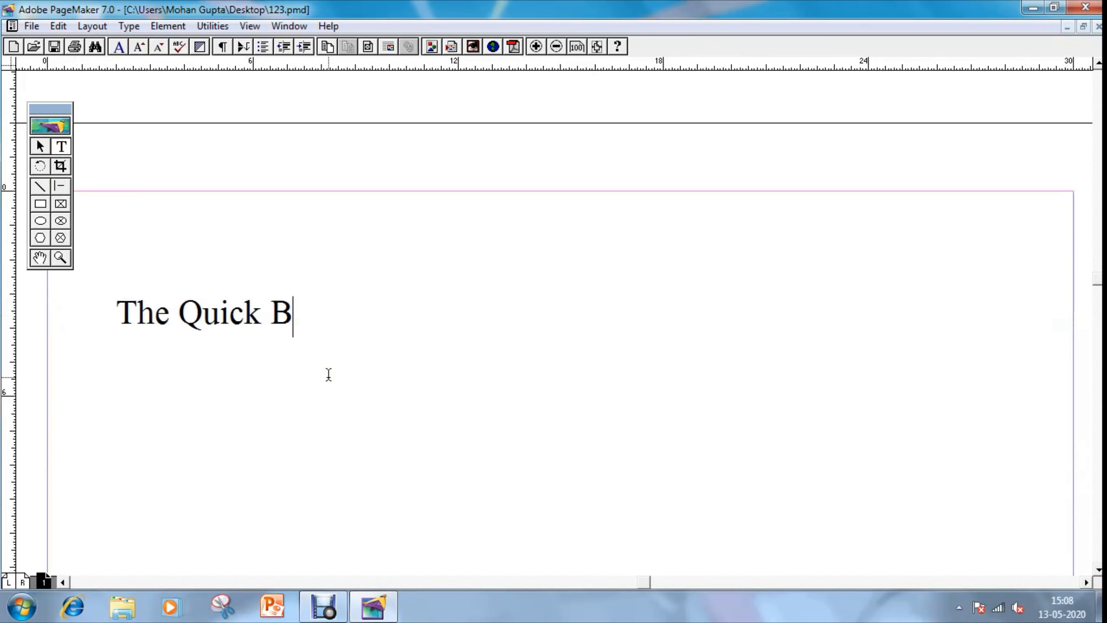
{"action": "type", "text": "rown fo"}
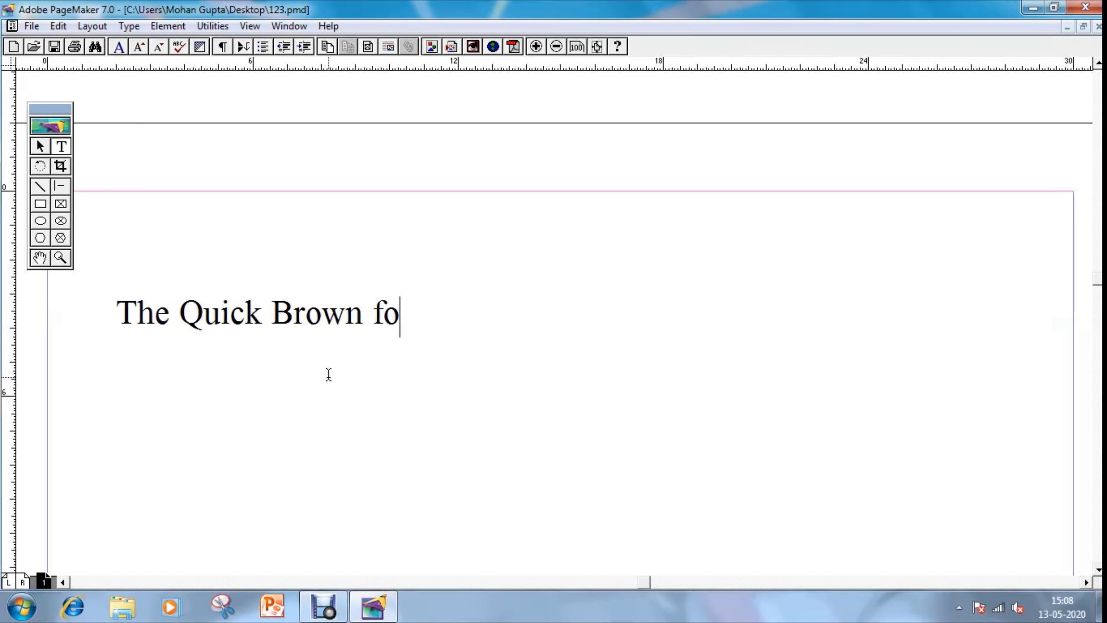
{"action": "type", "text": "x jumps o"}
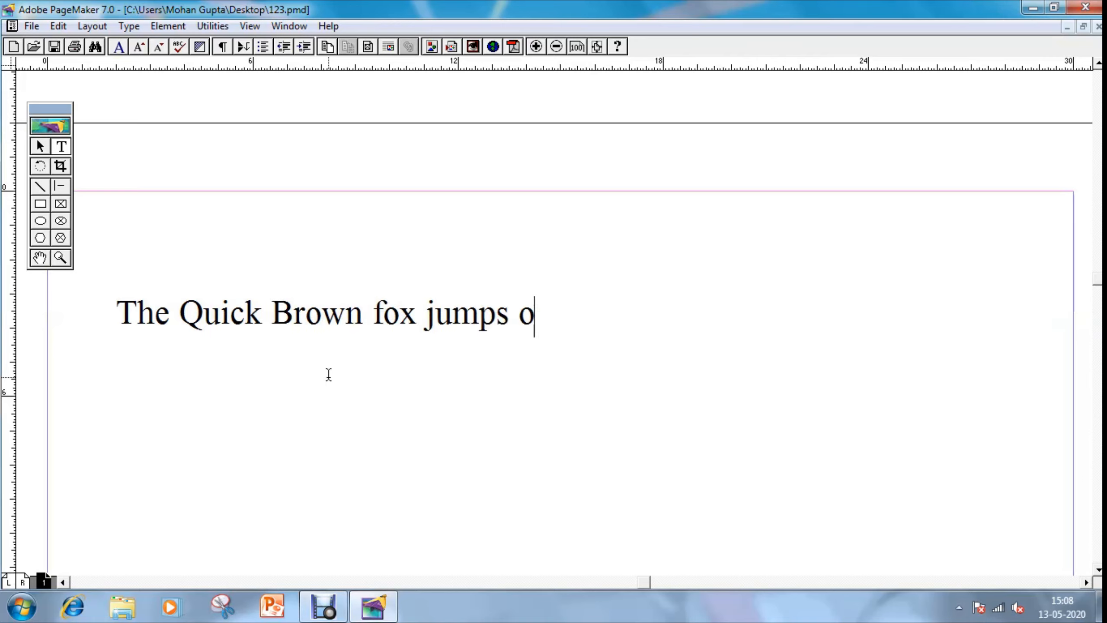
{"action": "type", "text": "ver the Littl"}
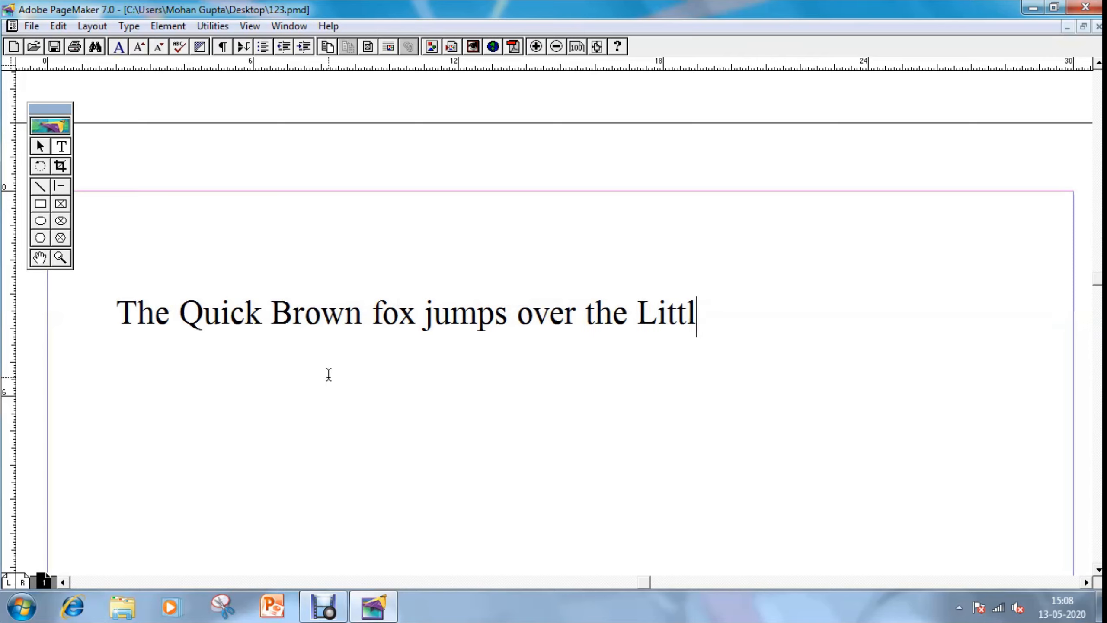
{"action": "type", "text": "e lazy dog."}
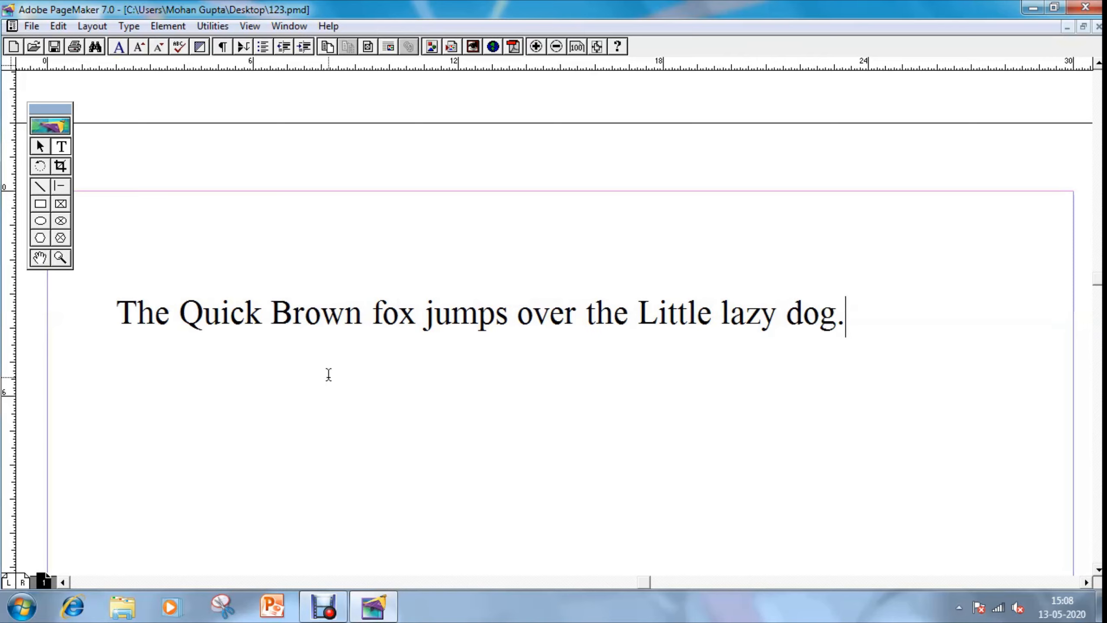
{"action": "key", "text": "Return"}
Copy the whole sentence paragraph and paste it seven times below the original.
{"action": "key", "text": "ctrl+a"}
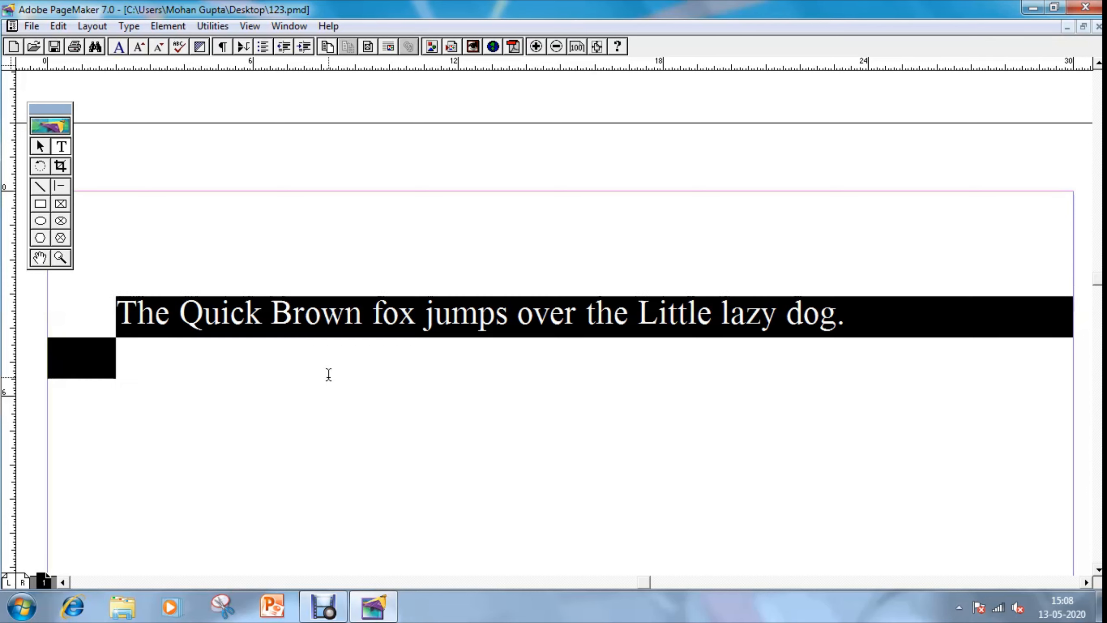
{"action": "key", "text": "ctrl+c"}
{"action": "left_click", "coordinate": [329, 374]}
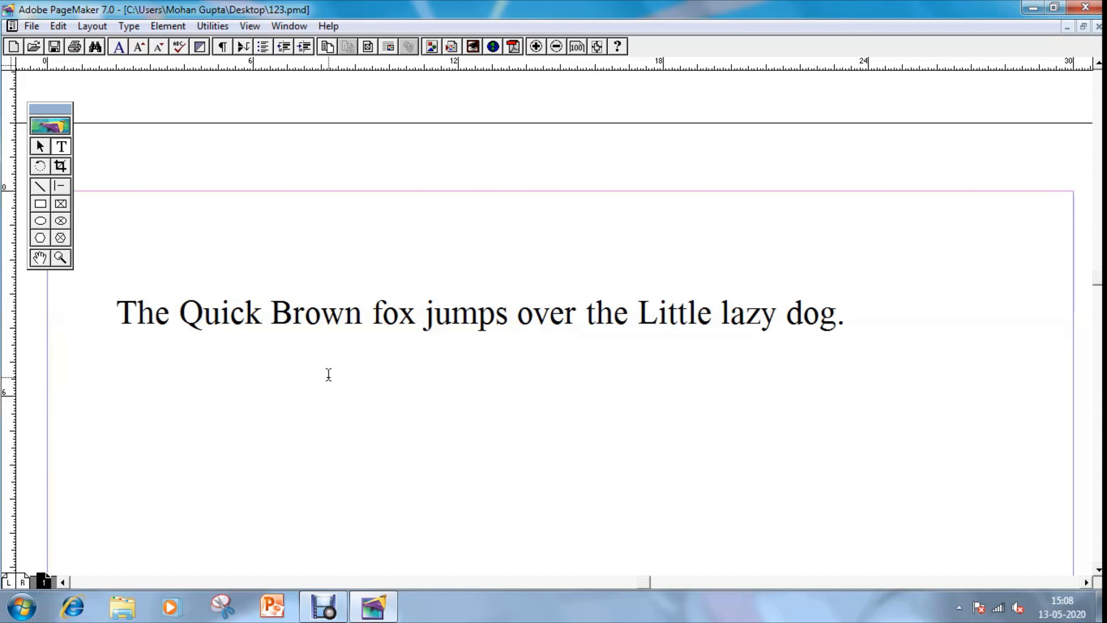
{"action": "key", "text": "ctrl+v"}
{"action": "key", "text": "ctrl+v"}
{"action": "key", "text": "ctrl+v"}
{"action": "key", "text": "ctrl+v"}
{"action": "key", "text": "ctrl+v"}
{"action": "key", "text": "ctrl+v"}
{"action": "key", "text": "ctrl+v"}
Merge the first four sentence lines into one continuous paragraph by removing the paragraph breaks between them.
{"action": "key", "text": "Up"}
{"action": "key", "text": "Up"}
{"action": "key", "text": "Up"}
{"action": "key", "text": "Up"}
{"action": "key", "text": "Up"}
{"action": "key", "text": "Up"}
{"action": "key", "text": "Up"}
{"action": "key", "text": "Up"}
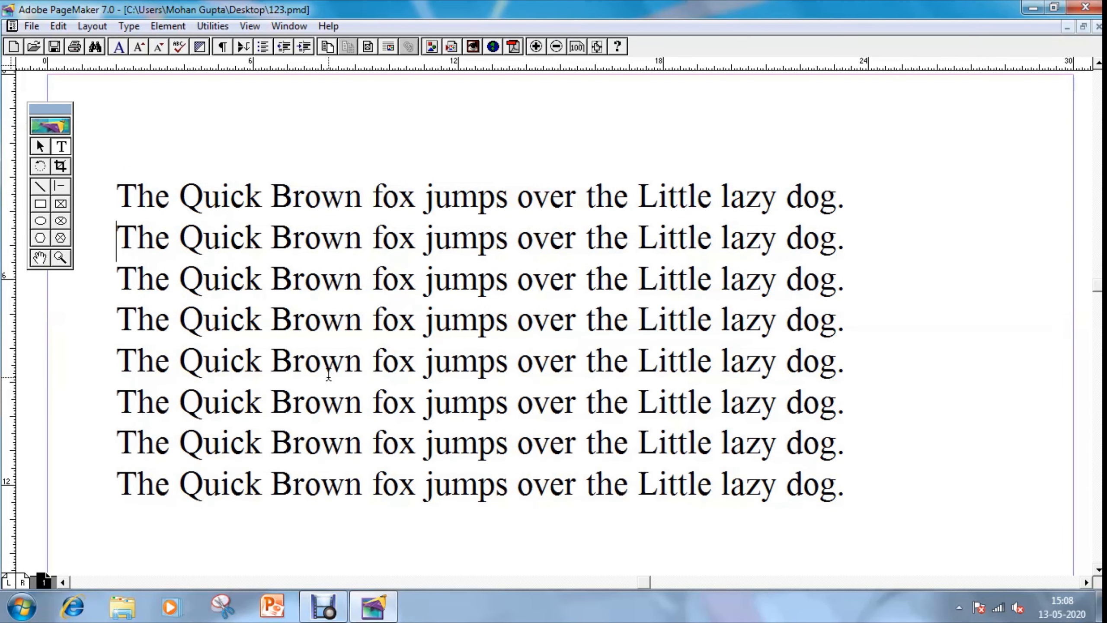
{"action": "key", "text": "Down"}
{"action": "key", "text": "Left"}
{"action": "key", "text": "Delete"}
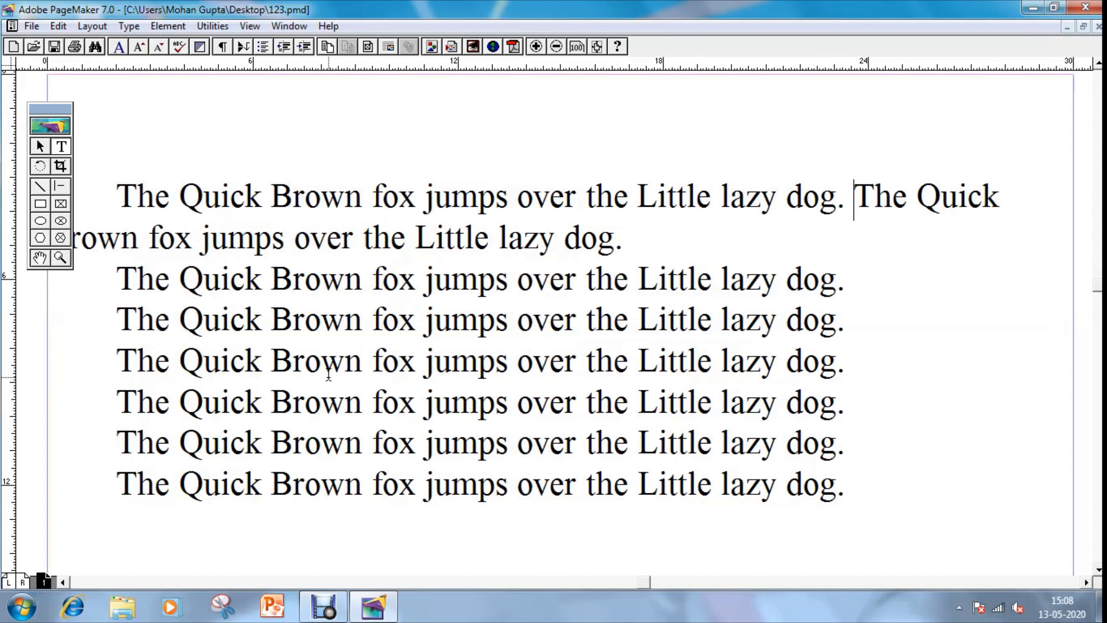
{"action": "key", "text": "Down"}
{"action": "key", "text": "Left"}
{"action": "key", "text": "Delete"}
{"action": "key", "text": "Down"}
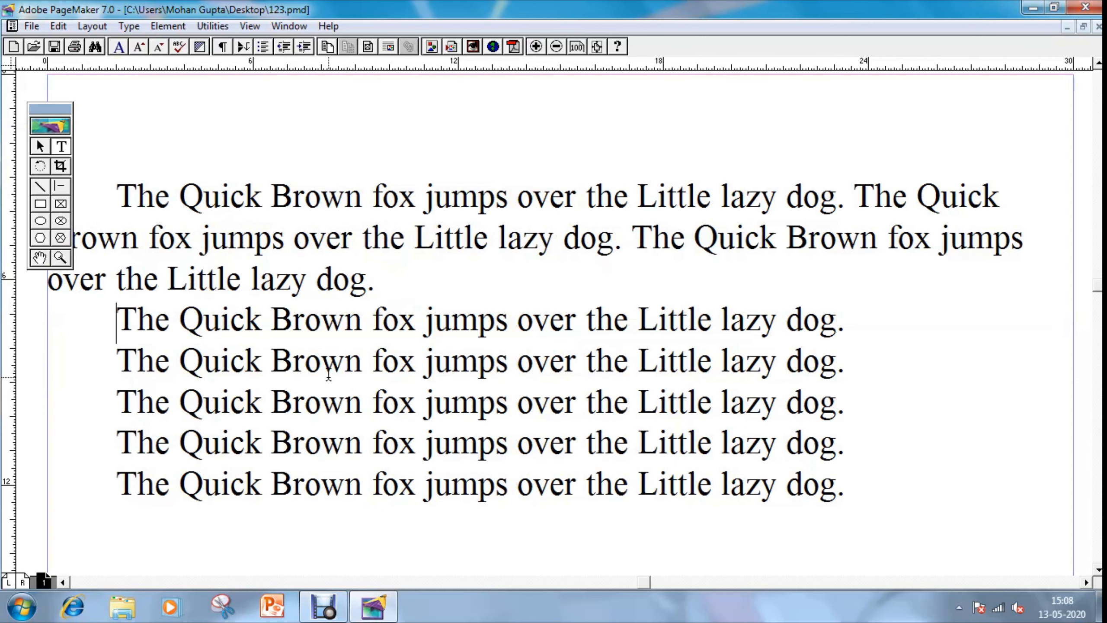
{"action": "key", "text": "Delete"}
{"action": "type", "text": "T"}
{"action": "key", "text": "Left"}
{"action": "key", "text": "Left"}
{"action": "key", "text": "Delete"}
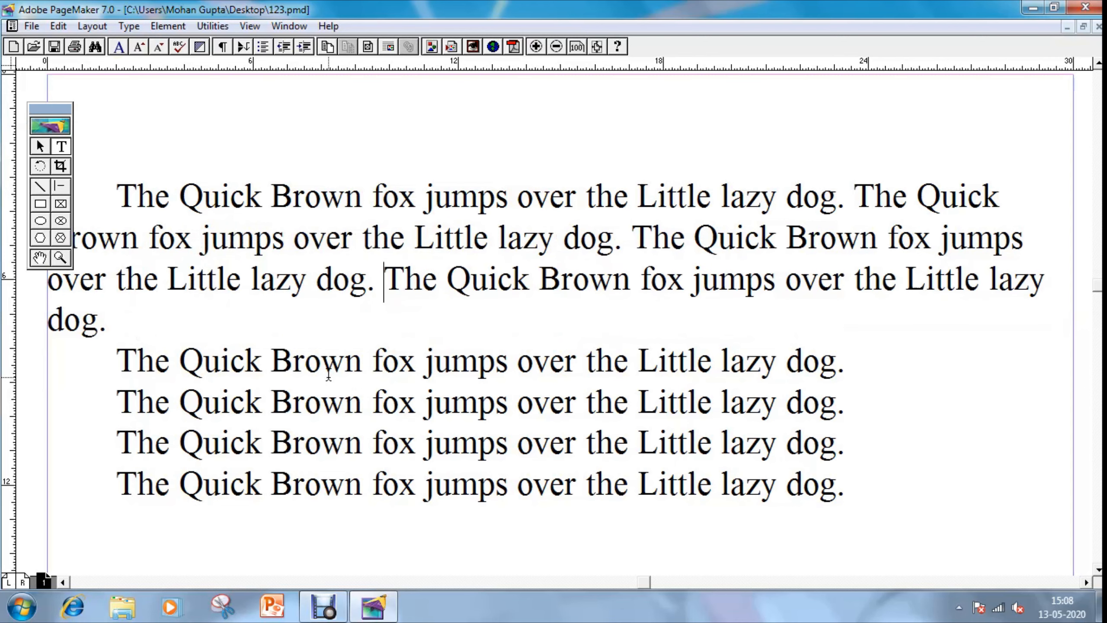
Select the merged first paragraph and move the toolbox higher so it uncovers the start of the second line.
{"action": "key", "text": "ctrl+Up"}
{"action": "key", "text": "ctrl+shift+Down"}
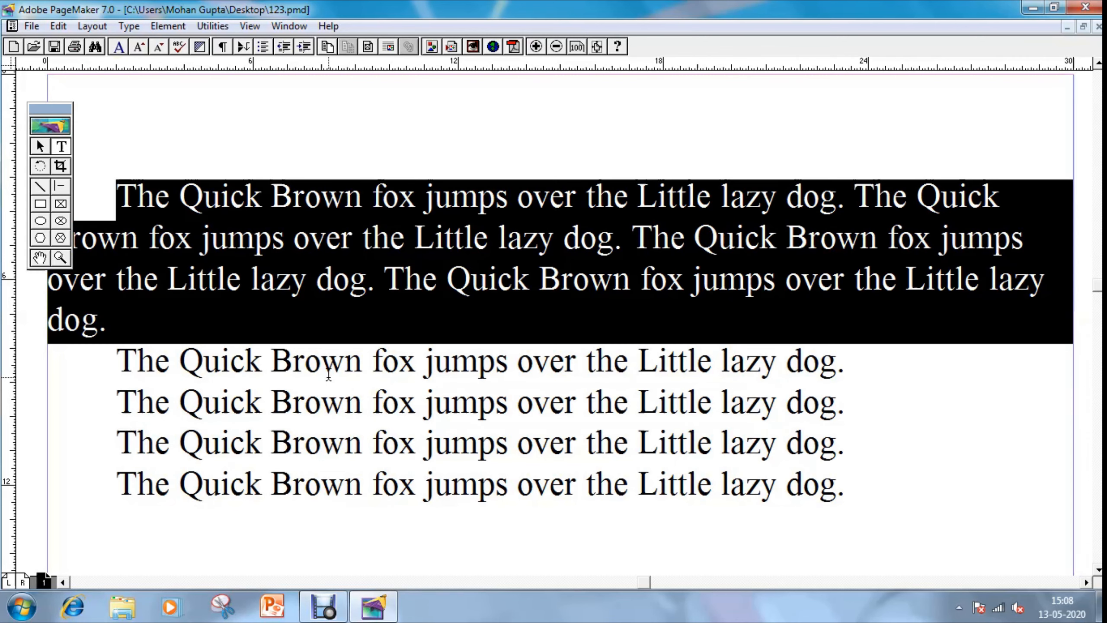
{"action": "left_click_drag", "start_coordinate": [55, 107], "coordinate": [47, 57]}
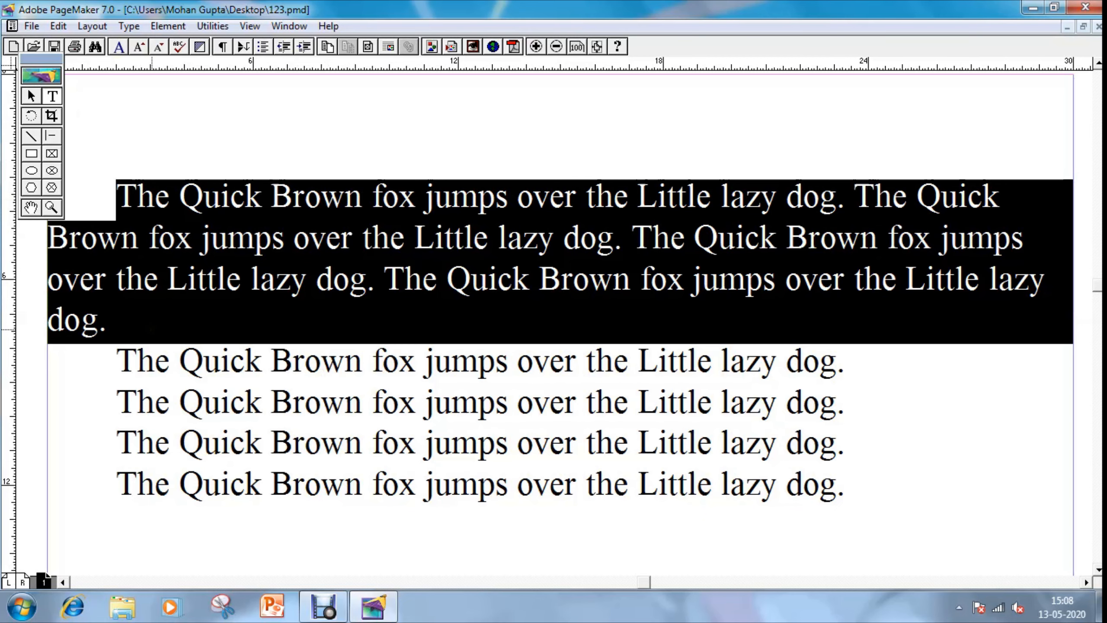
Set the first-line indent of the merged first paragraph to 0 picas.
{"action": "left_click", "coordinate": [167, 346]}
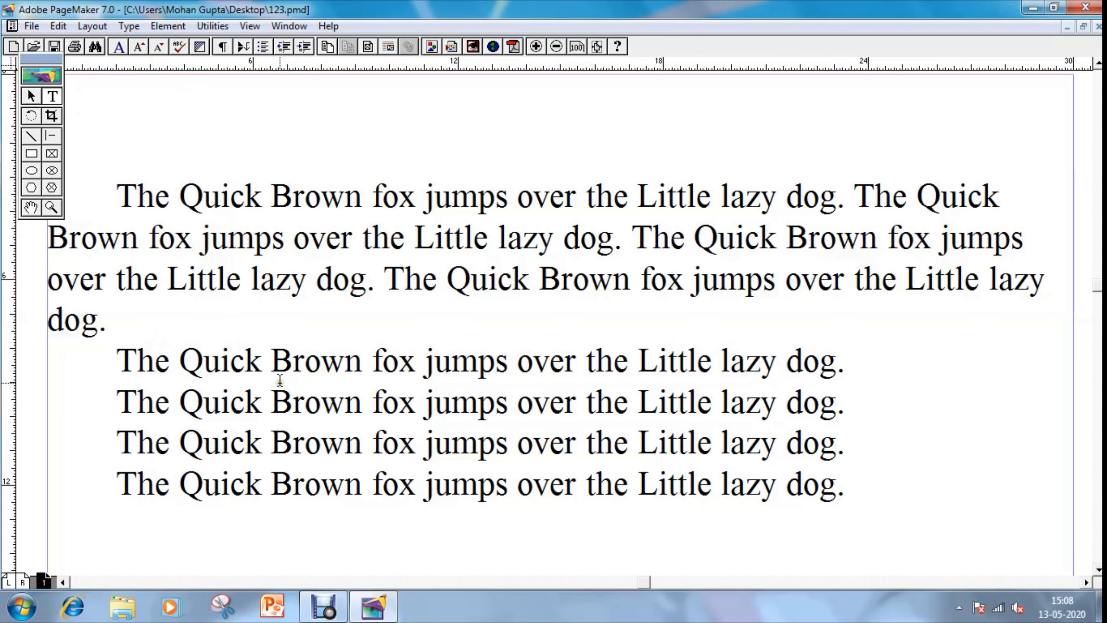
{"action": "key", "text": "ctrl+m"}
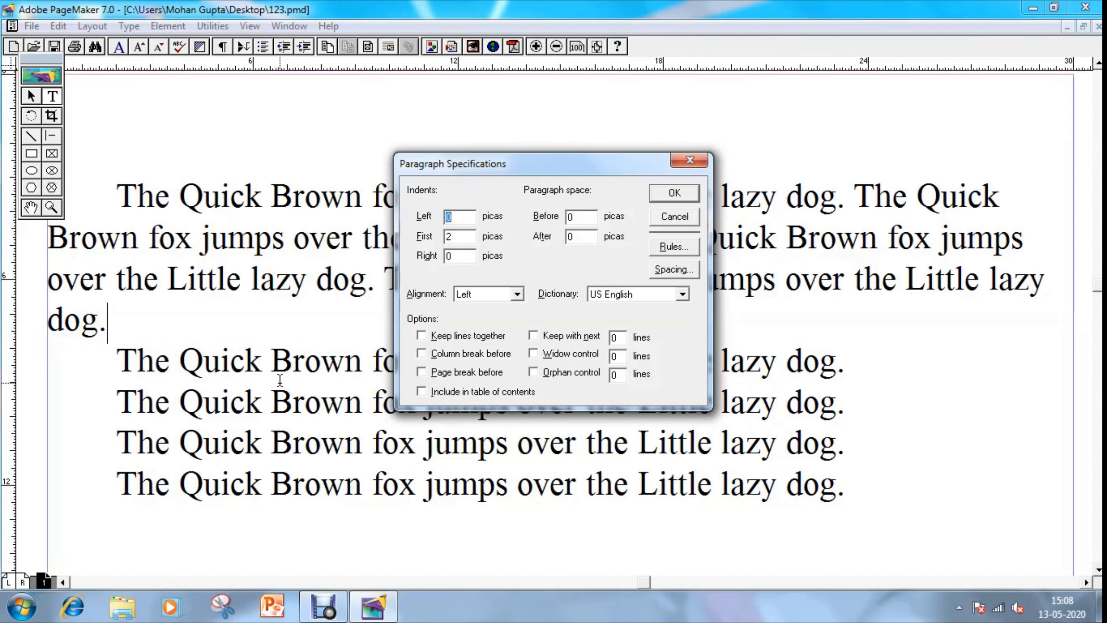
{"action": "key", "text": "Tab"}
{"action": "type", "text": "0"}
{"action": "key", "text": "Return"}
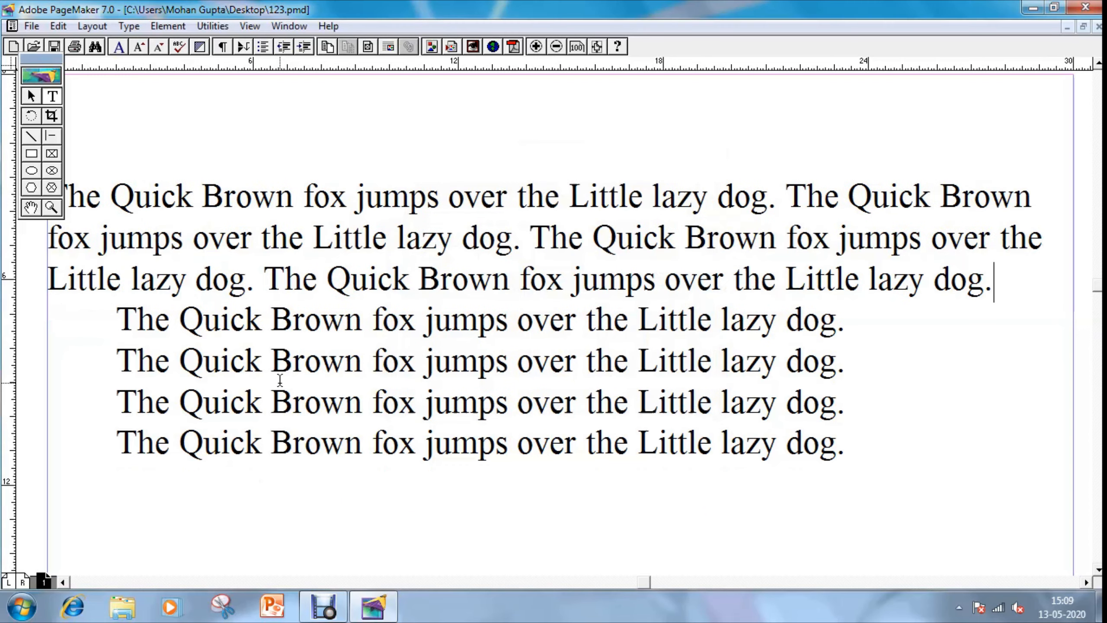
Justify all the text in the story and clear the selection.
{"action": "key", "text": "ctrl+a"}
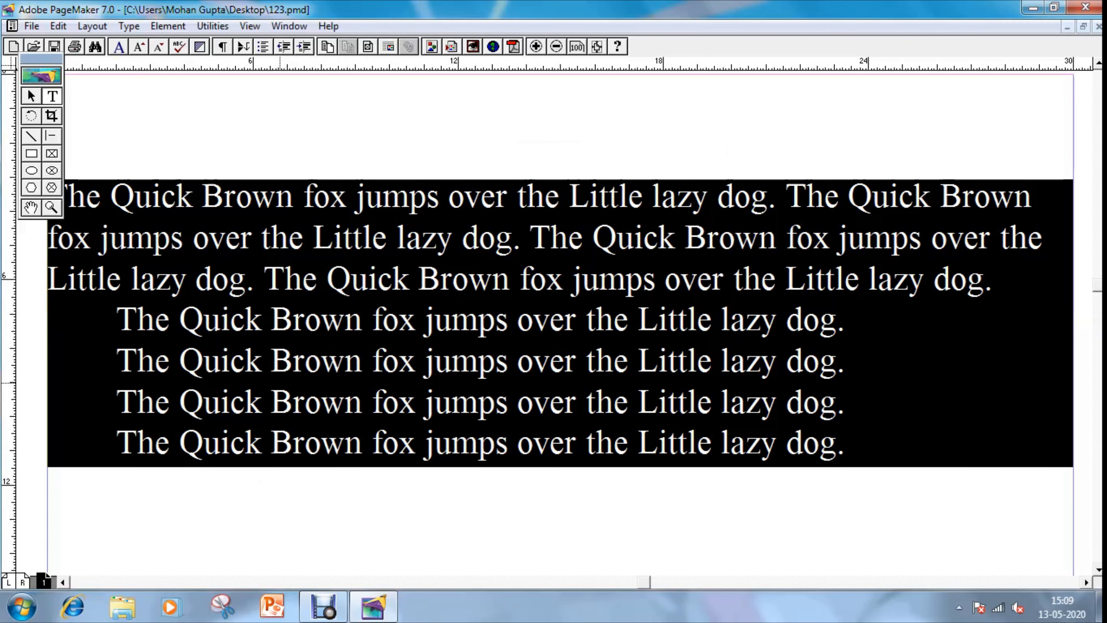
{"action": "key", "text": "ctrl+shift+j"}
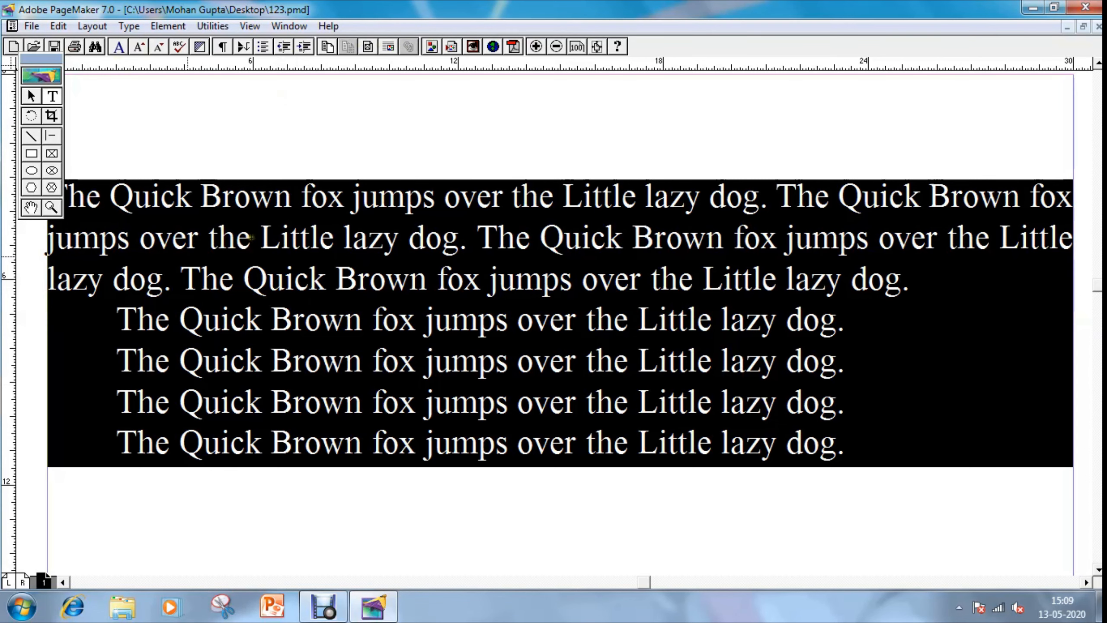
{"action": "left_click", "coordinate": [321, 323]}
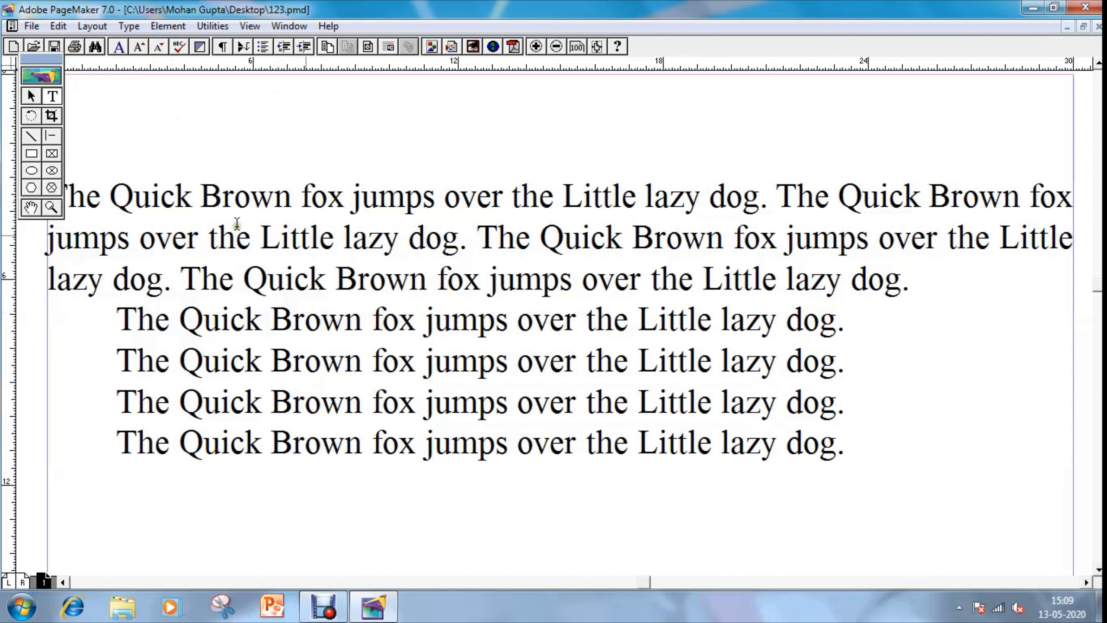
Select the text block as an object with the Pointer tool and deselect it again.
{"action": "left_click", "coordinate": [362, 217]}
{"action": "left_click", "coordinate": [31, 97]}
{"action": "left_click", "coordinate": [549, 194]}
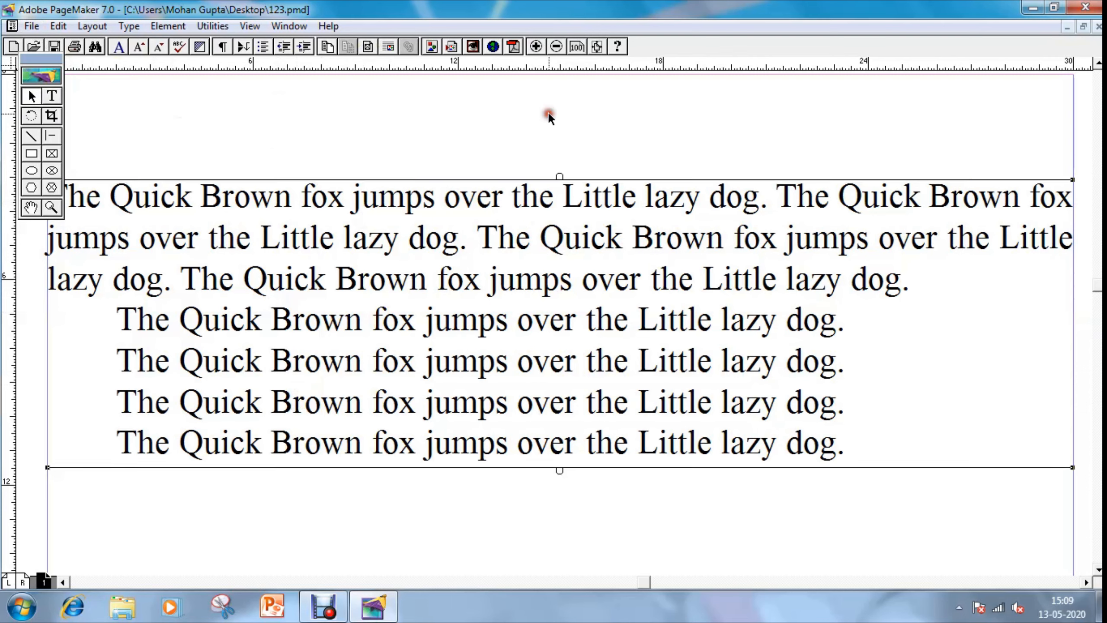
{"action": "left_click", "coordinate": [548, 259]}
{"action": "left_click", "coordinate": [538, 95]}
Select the whole first paragraph with the Text tool, from its end back to its start.
{"action": "left_click", "coordinate": [51, 97]}
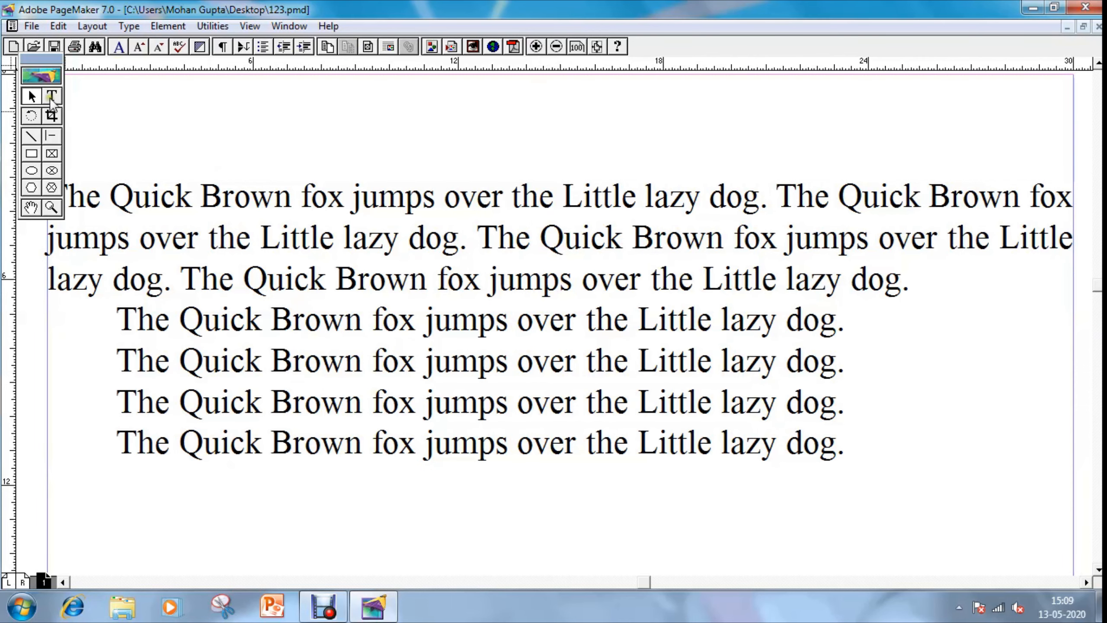
{"action": "left_click", "coordinate": [924, 289]}
{"action": "key", "text": "ctrl+shift+Up"}
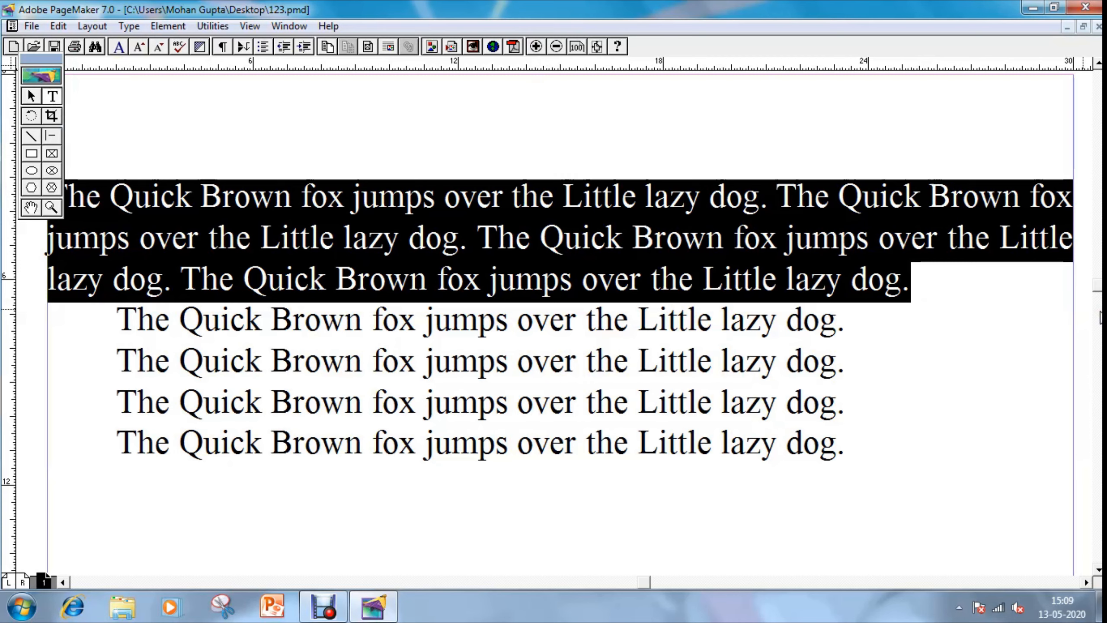
Select the text block with the Pointer tool, enter text editing in it, and return to the Pointer tool.
{"action": "left_click", "coordinate": [31, 96]}
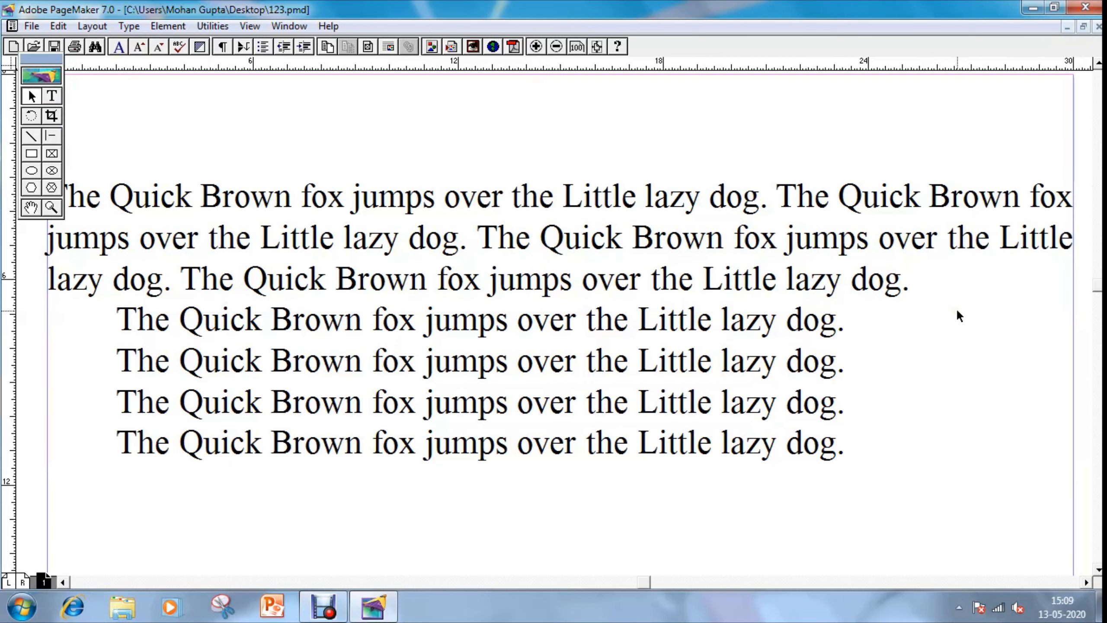
{"action": "key", "text": "alt+shift+F1"}
{"action": "left_click", "coordinate": [954, 281]}
{"action": "left_click", "coordinate": [748, 317]}
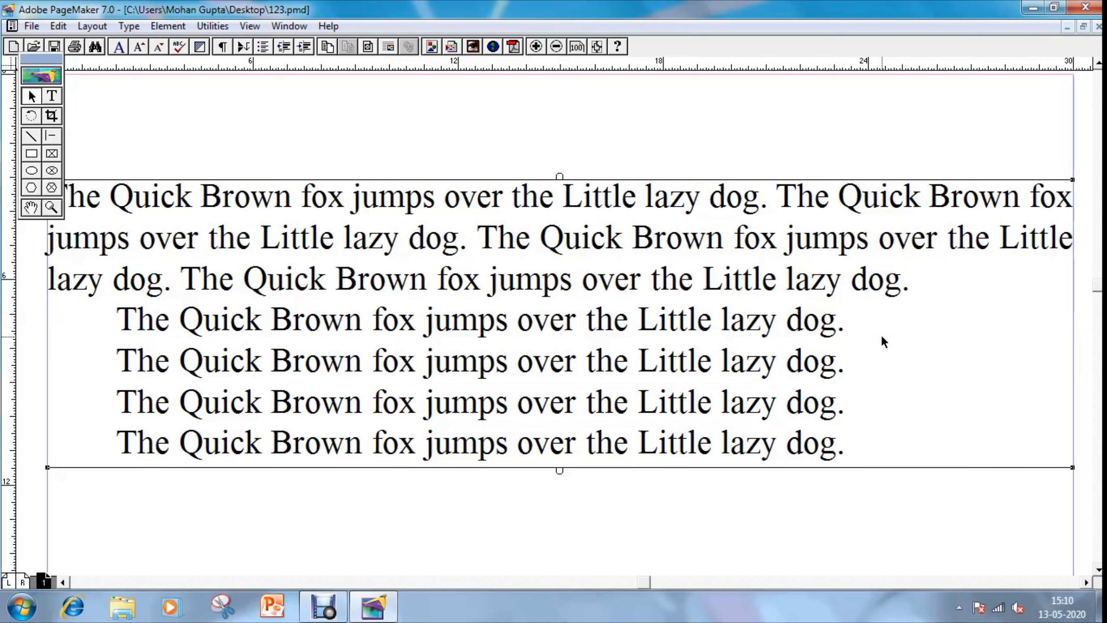
{"action": "double_click", "coordinate": [881, 337]}
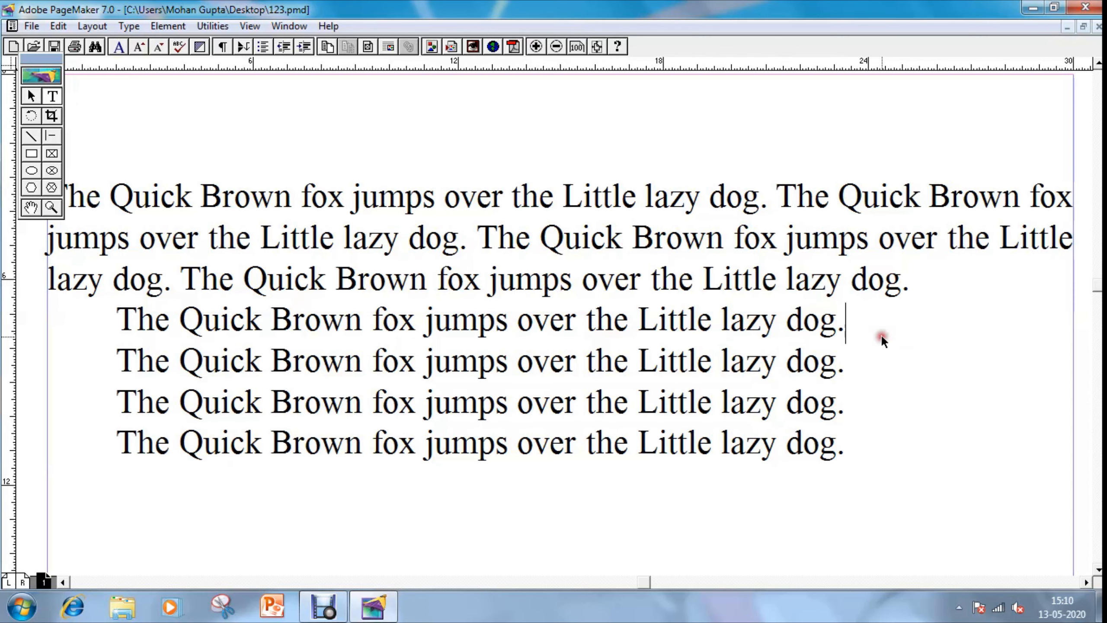
{"action": "key", "text": "F9"}
Open Save As for the publication, select the type "A copy in 6.5 format", and switch the type back to Publication.
{"action": "left_click", "coordinate": [30, 27]}
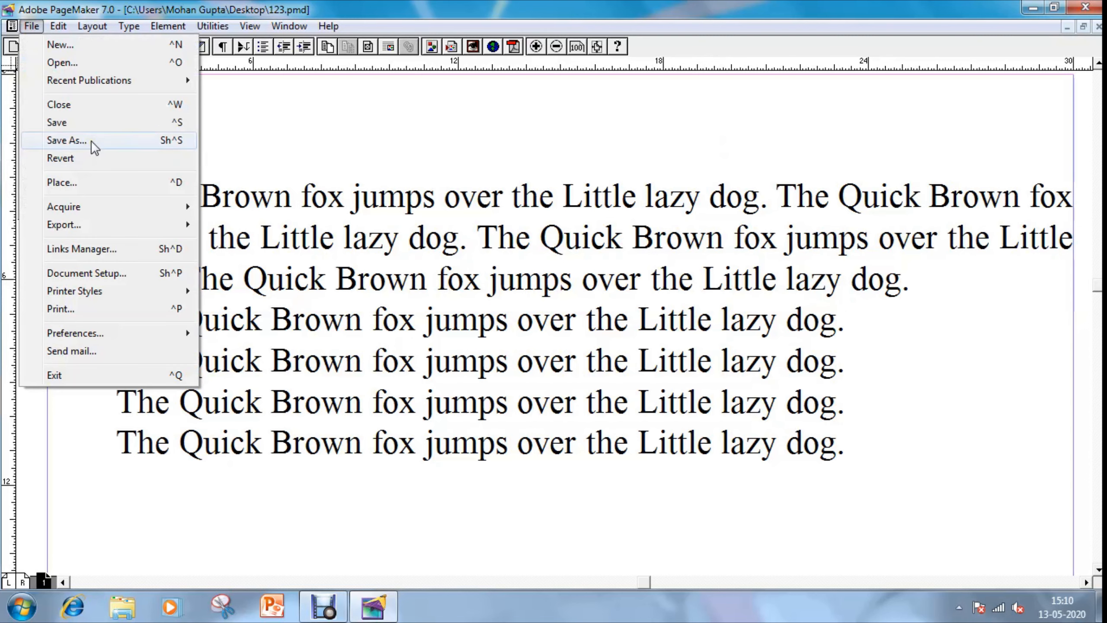
{"action": "left_click", "coordinate": [91, 140]}
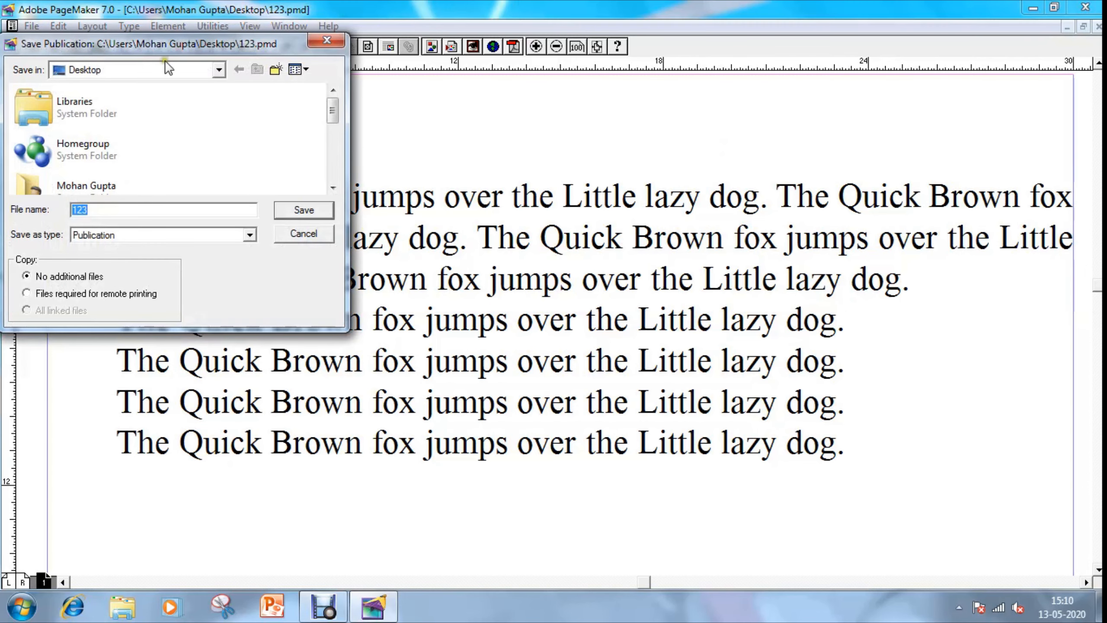
{"action": "left_click_drag", "start_coordinate": [164, 47], "coordinate": [282, 163]}
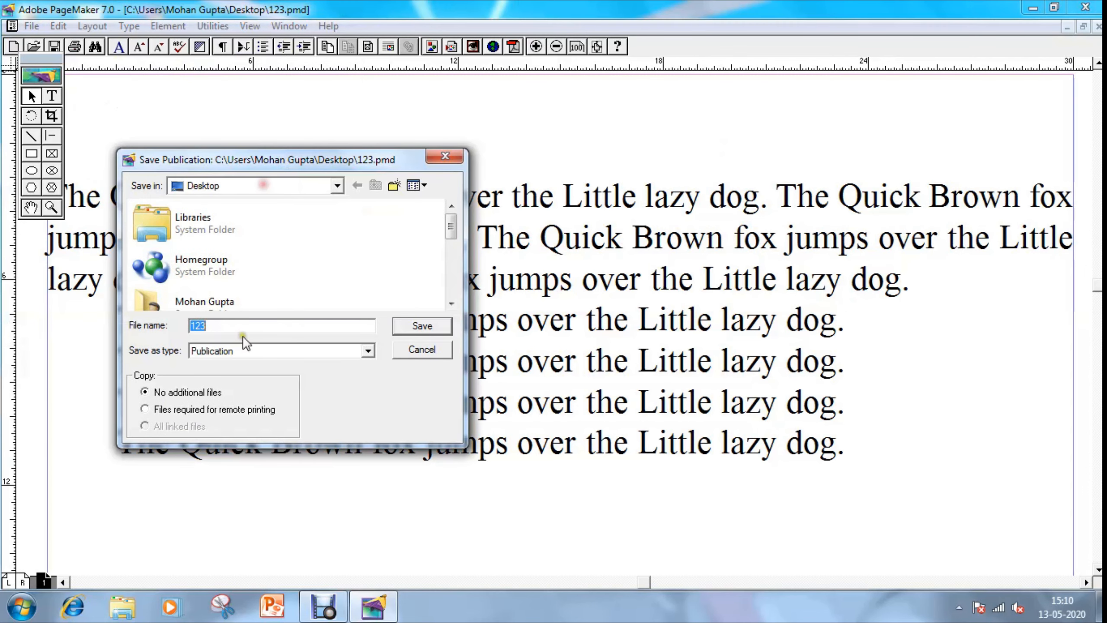
{"action": "left_click", "coordinate": [368, 350]}
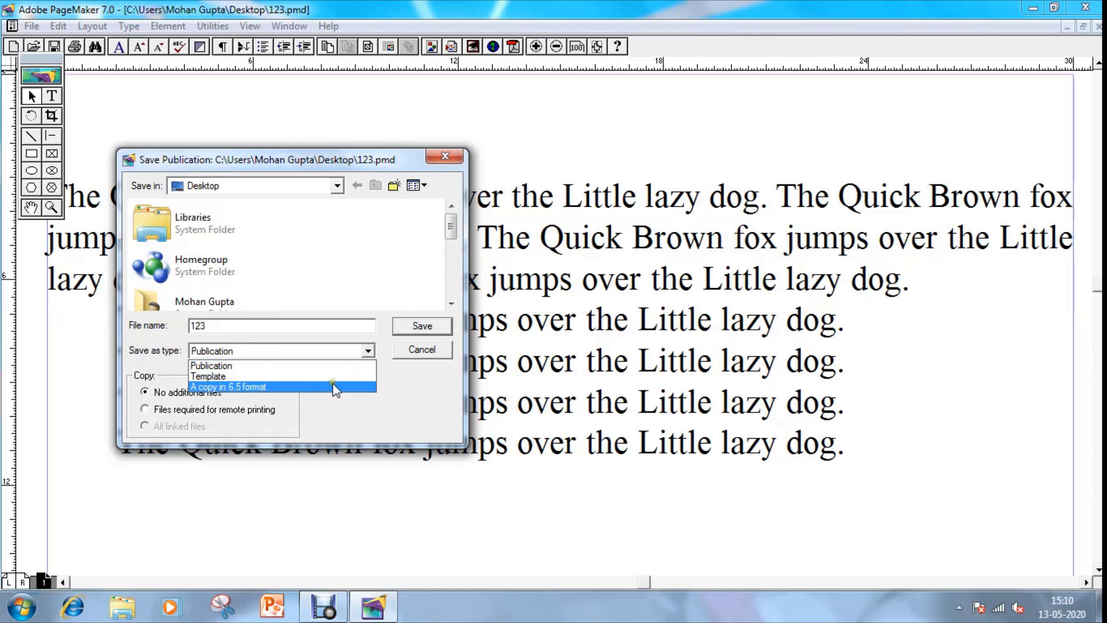
{"action": "left_click", "coordinate": [310, 386]}
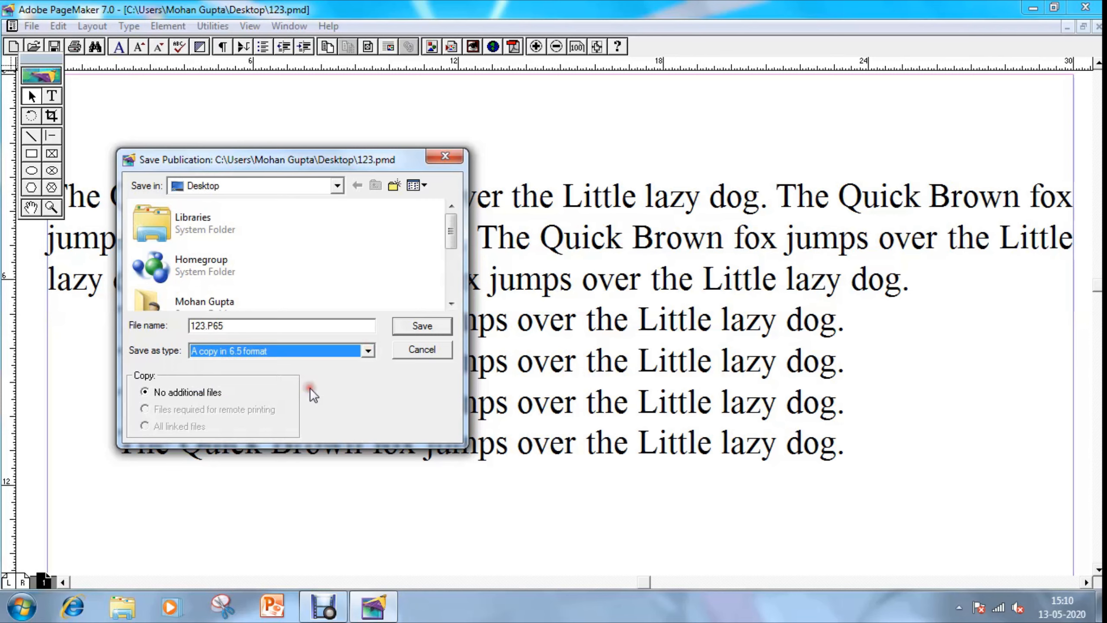
{"action": "left_click", "coordinate": [368, 352]}
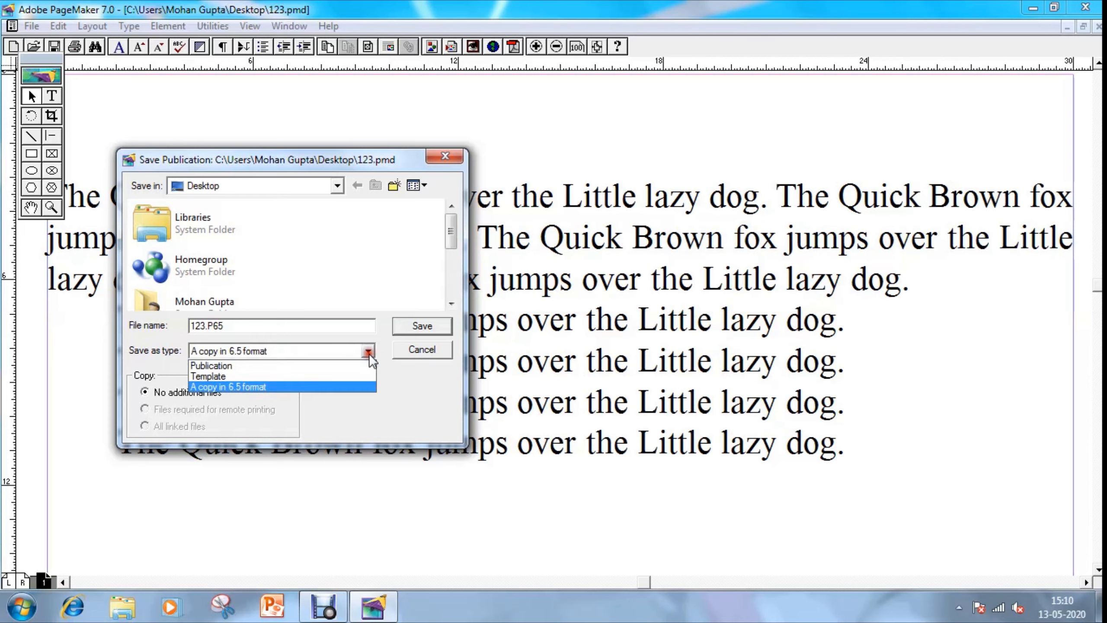
{"action": "left_click", "coordinate": [330, 366]}
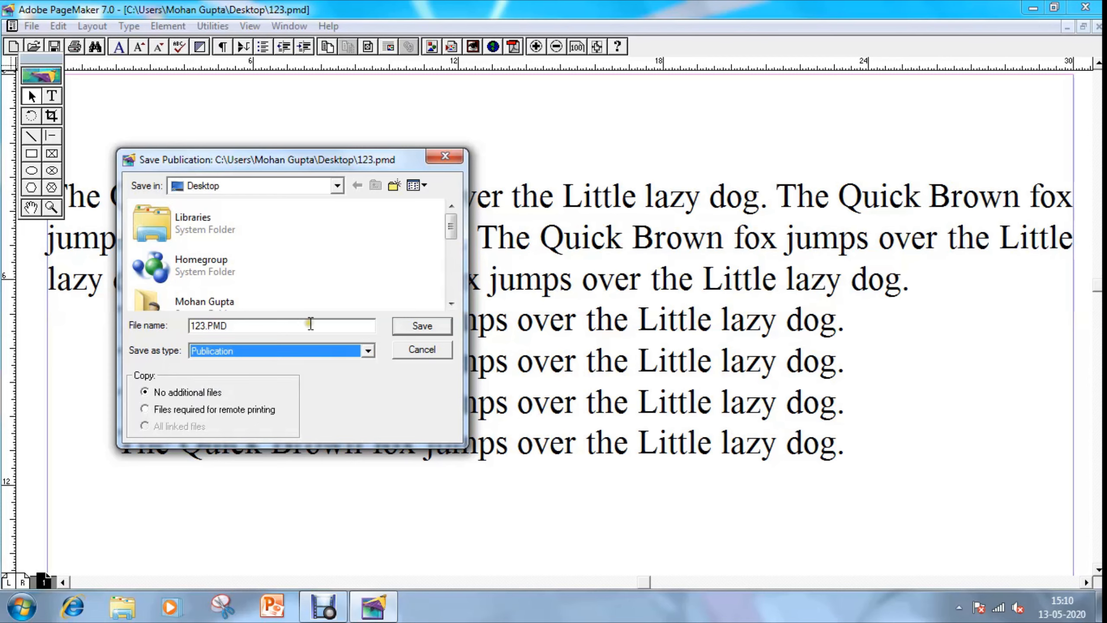
Save the publication on the Desktop with the file name 123, replacing the existing file.
{"action": "left_click_drag", "start_coordinate": [309, 323], "coordinate": [116, 315]}
{"action": "type", "text": "123"}
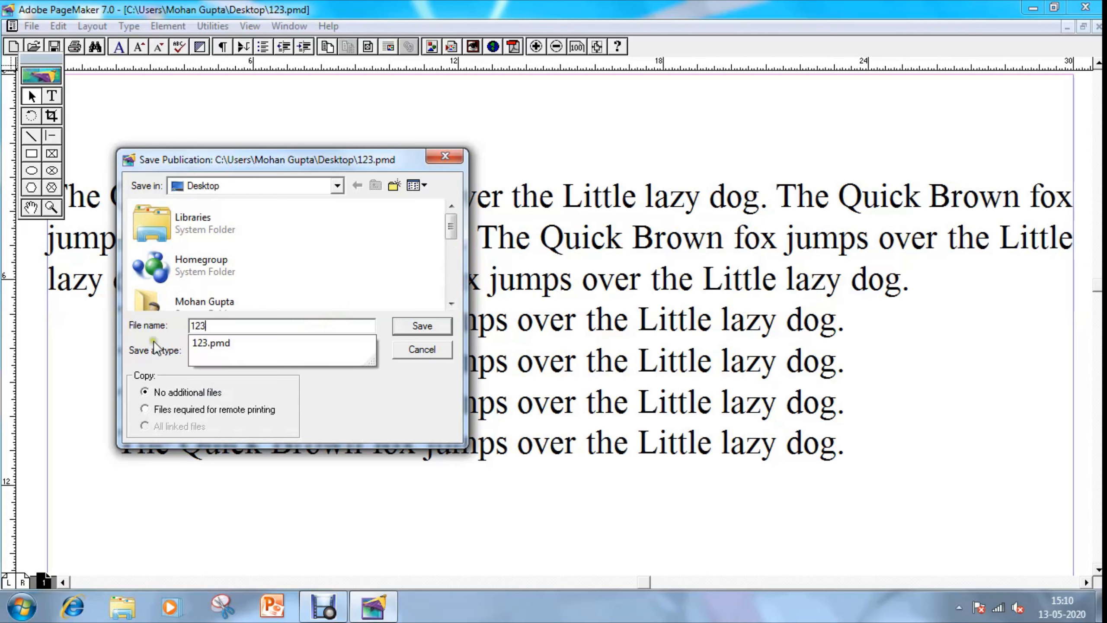
{"action": "key", "text": "Tab"}
{"action": "left_click", "coordinate": [374, 281]}
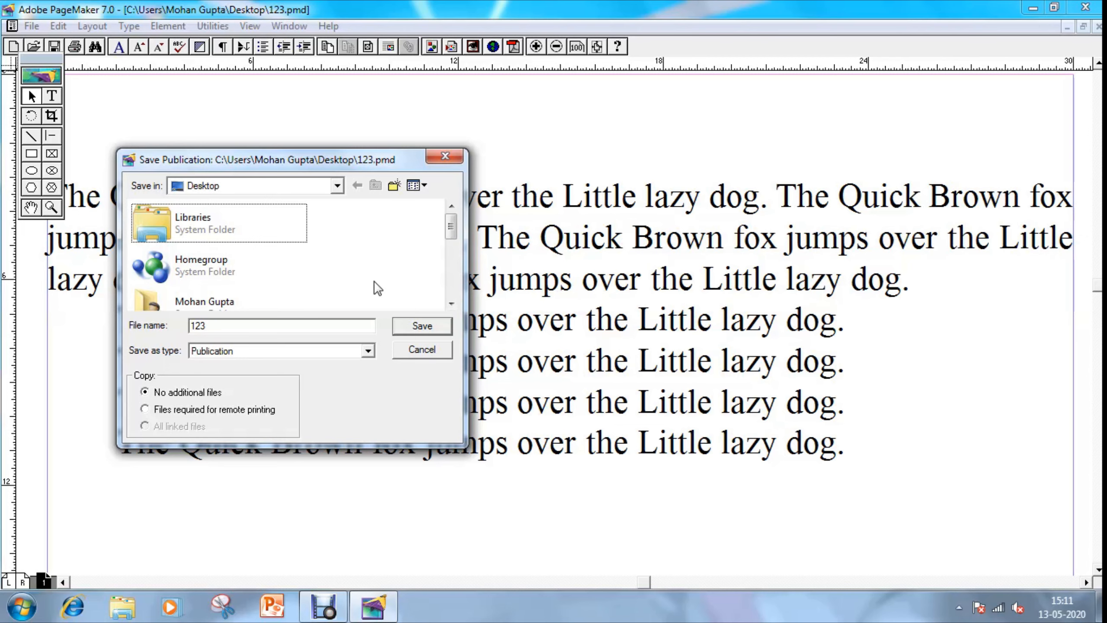
{"action": "left_click", "coordinate": [421, 327]}
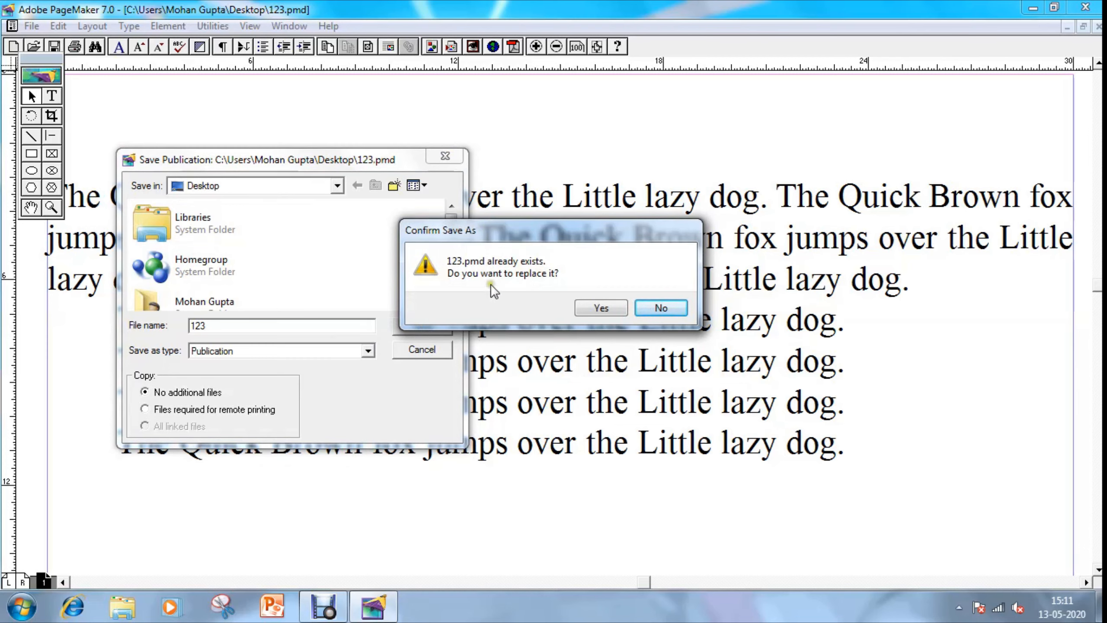
{"action": "left_click", "coordinate": [602, 308]}
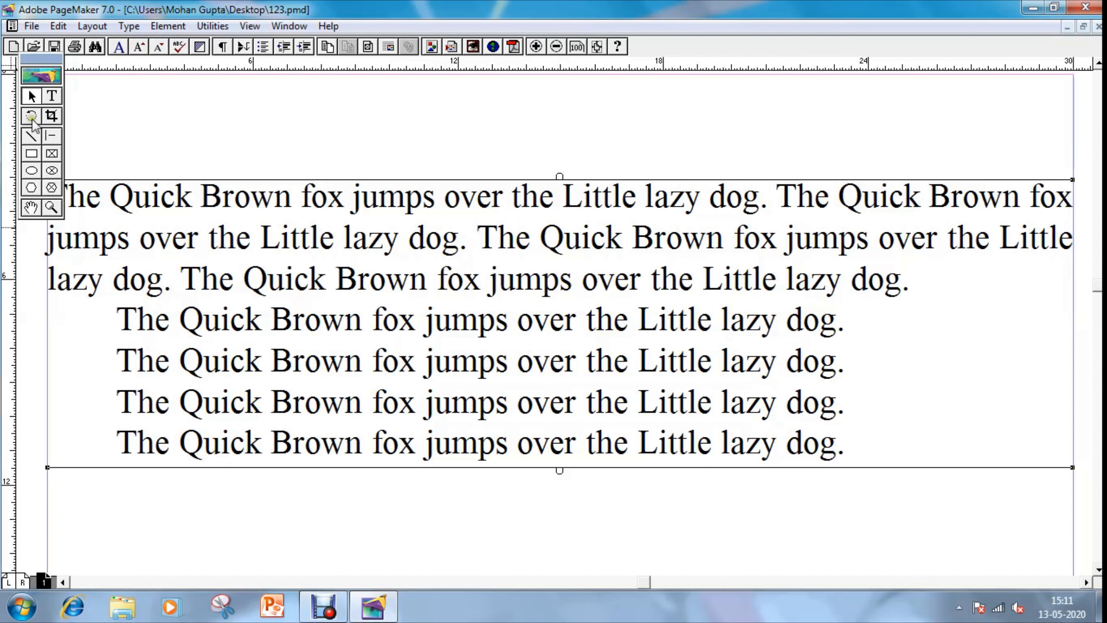
Place the text cursor below the last line and try to revert the publication to its last-saved version.
{"action": "left_click", "coordinate": [52, 99]}
{"action": "left_click", "coordinate": [884, 445]}
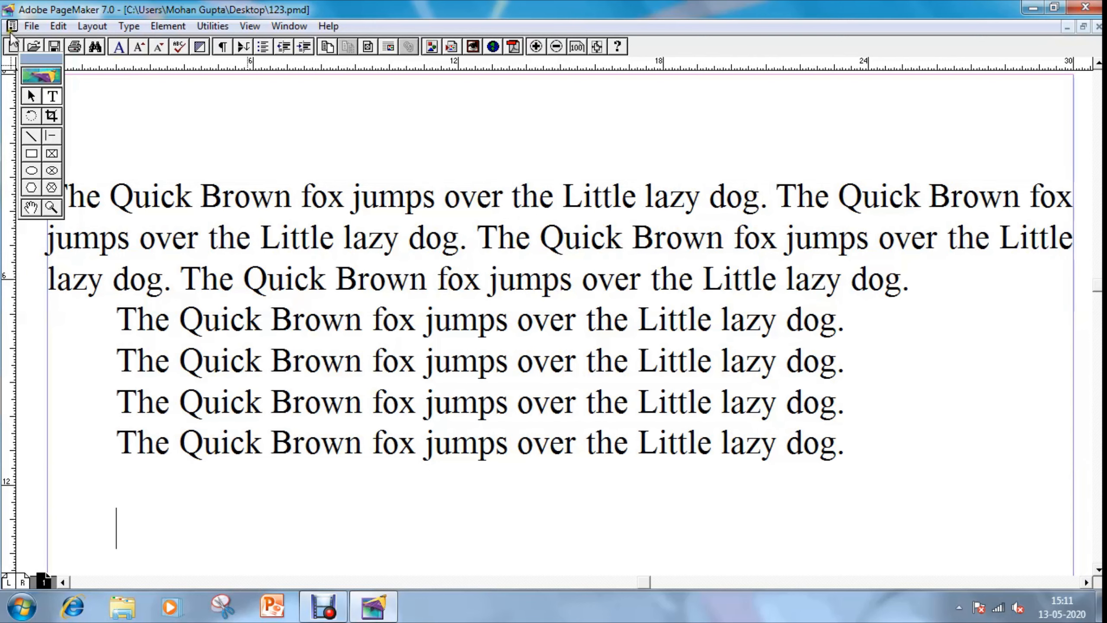
{"action": "left_click", "coordinate": [28, 27]}
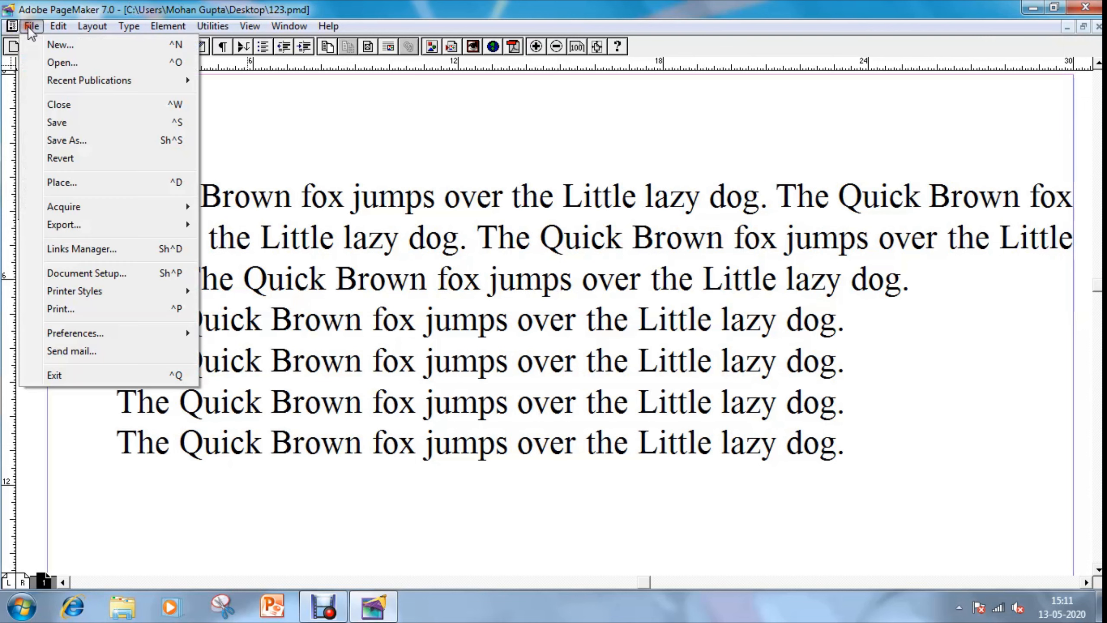
{"action": "left_click", "coordinate": [93, 158]}
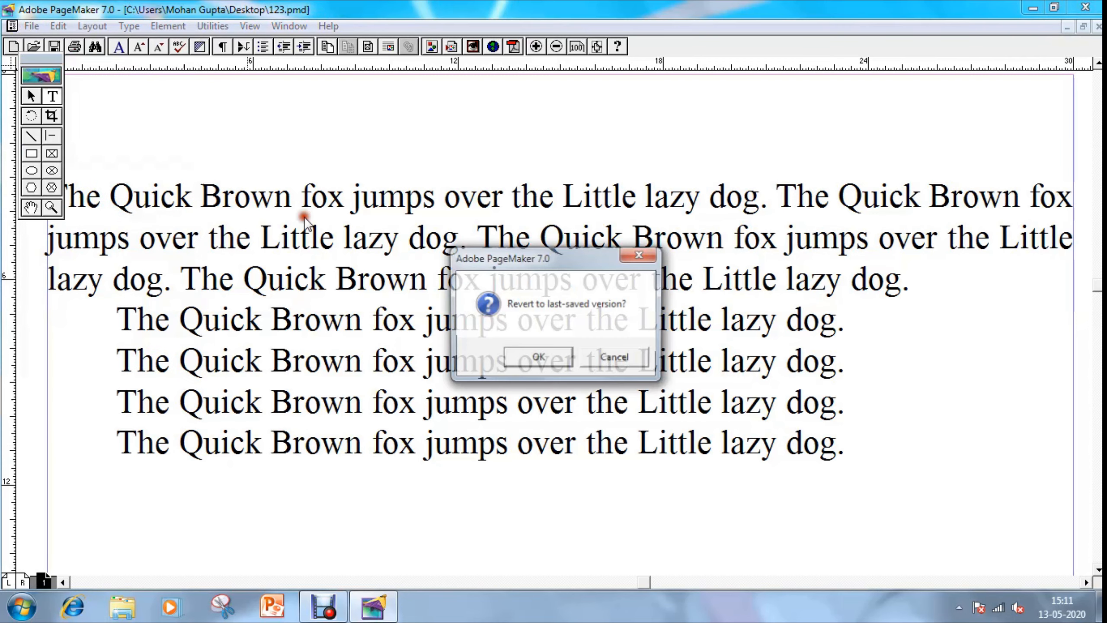
{"action": "left_click", "coordinate": [639, 359]}
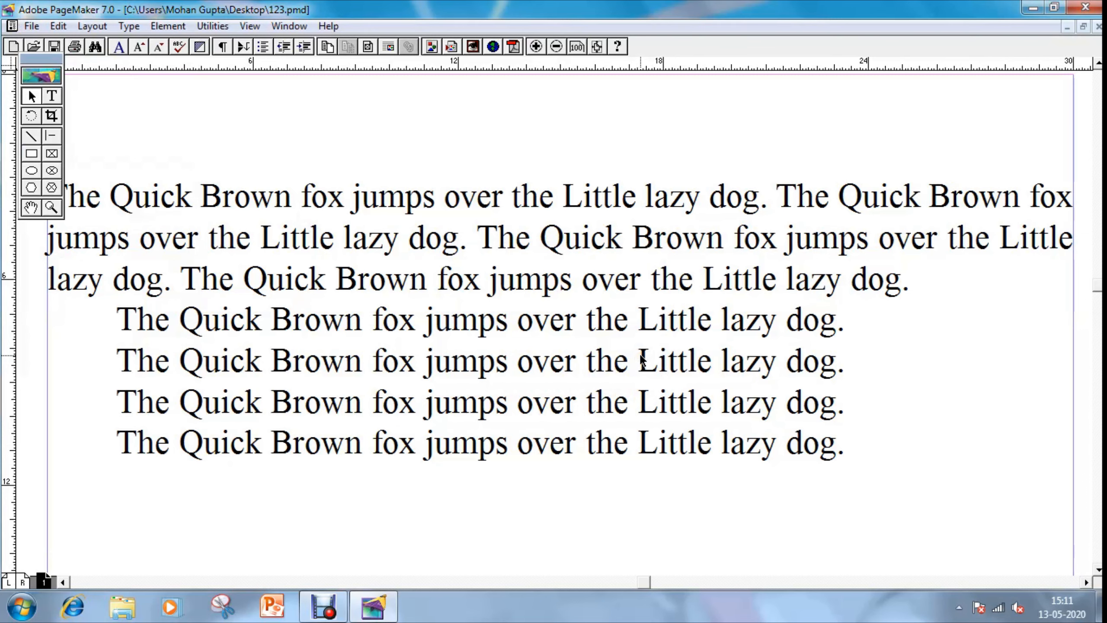
Delete the word "Little" from the first indented line and "jumps" from the second indented line.
{"action": "left_click", "coordinate": [51, 97]}
{"action": "double_click", "coordinate": [684, 362]}
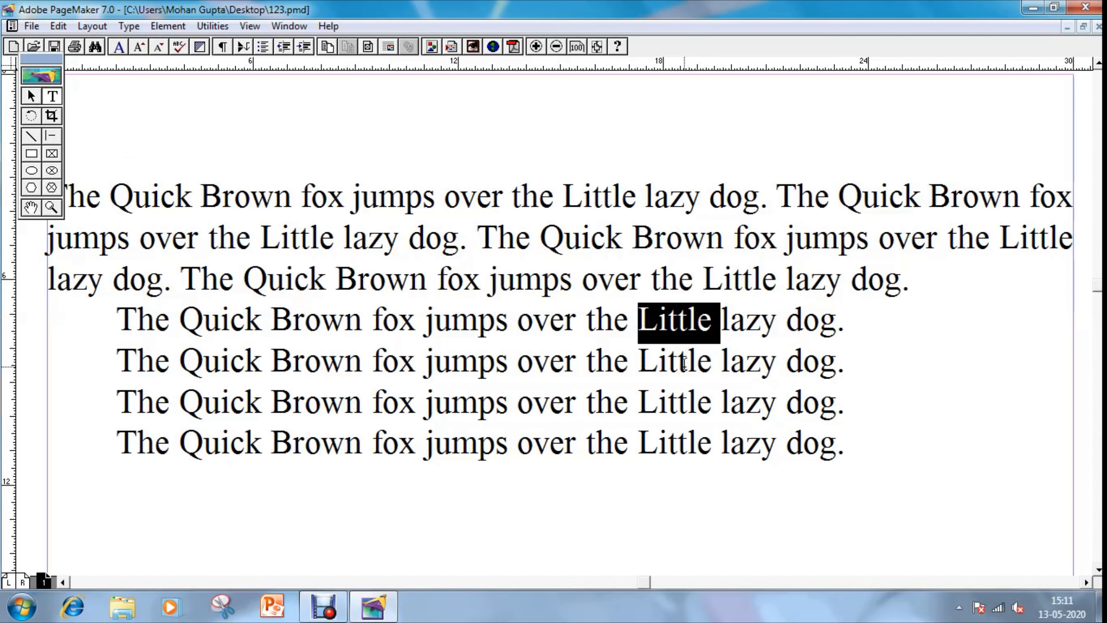
{"action": "key", "text": "BackSpace"}
{"action": "key", "text": "Down"}
{"action": "key", "text": "ctrl+Left"}
{"action": "key", "text": "ctrl+Left"}
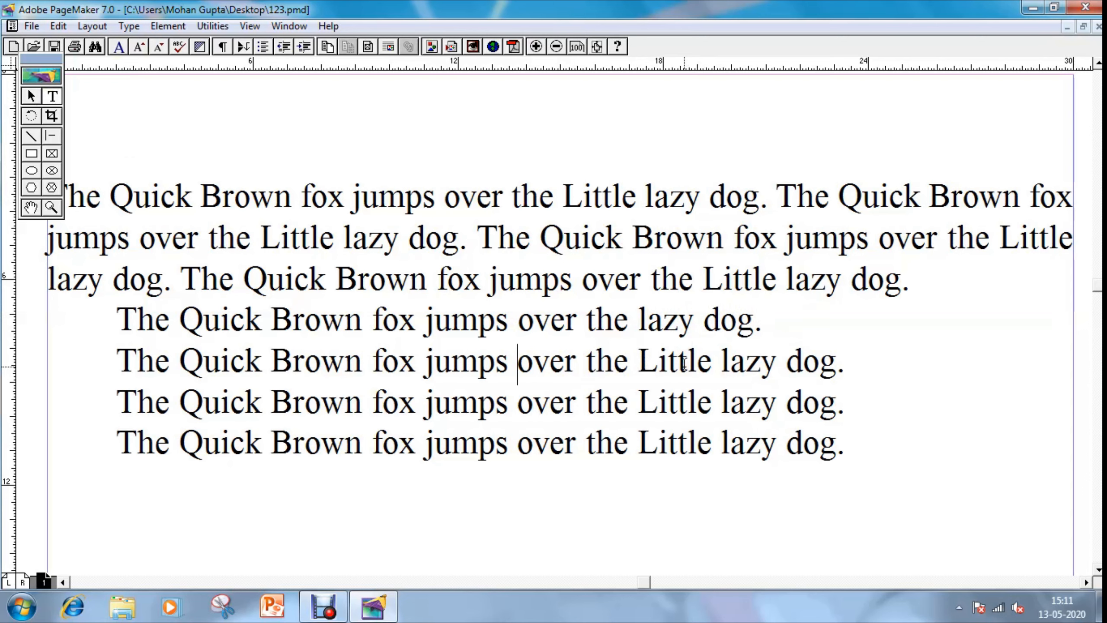
{"action": "key", "text": "ctrl+BackSpace"}
Delete the word "Quick" from the third indented line and "The" from the start of the fourth indented line.
{"action": "key", "text": "Down"}
{"action": "key", "text": "ctrl+Left"}
{"action": "key", "text": "ctrl+Left"}
{"action": "key", "text": "ctrl+Left"}
{"action": "key", "text": "ctrl+shift+Right"}
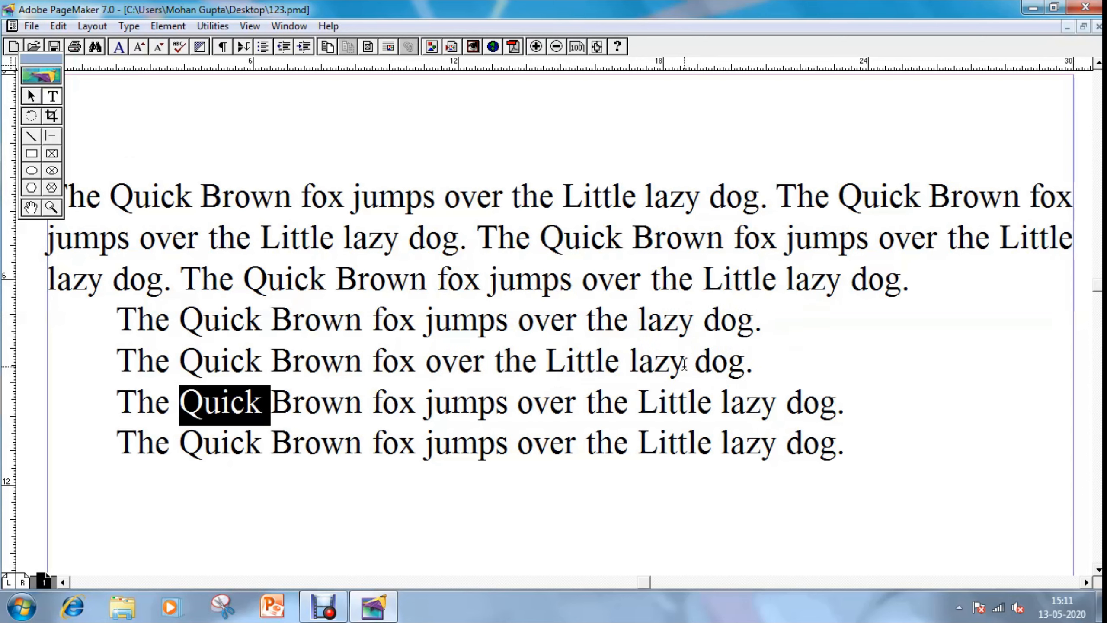
{"action": "key", "text": "BackSpace"}
{"action": "key", "text": "Down"}
{"action": "key", "text": "ctrl+shift+Left"}
{"action": "key", "text": "BackSpace"}
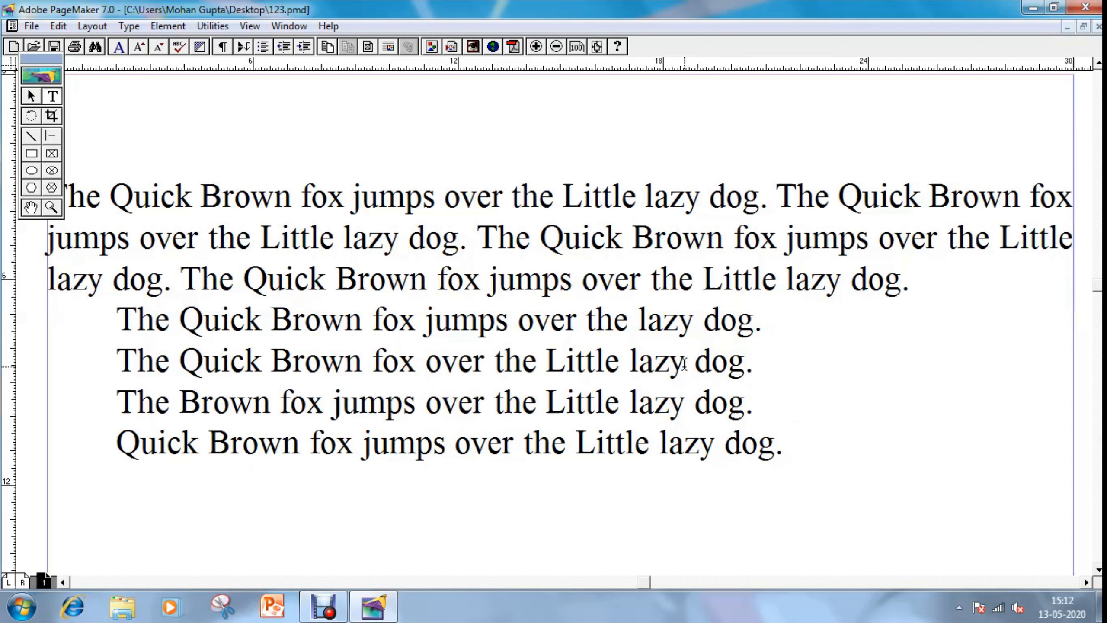
Delete all the text of the third indented line, leaving the line blank.
{"action": "key", "text": "shift+Up"}
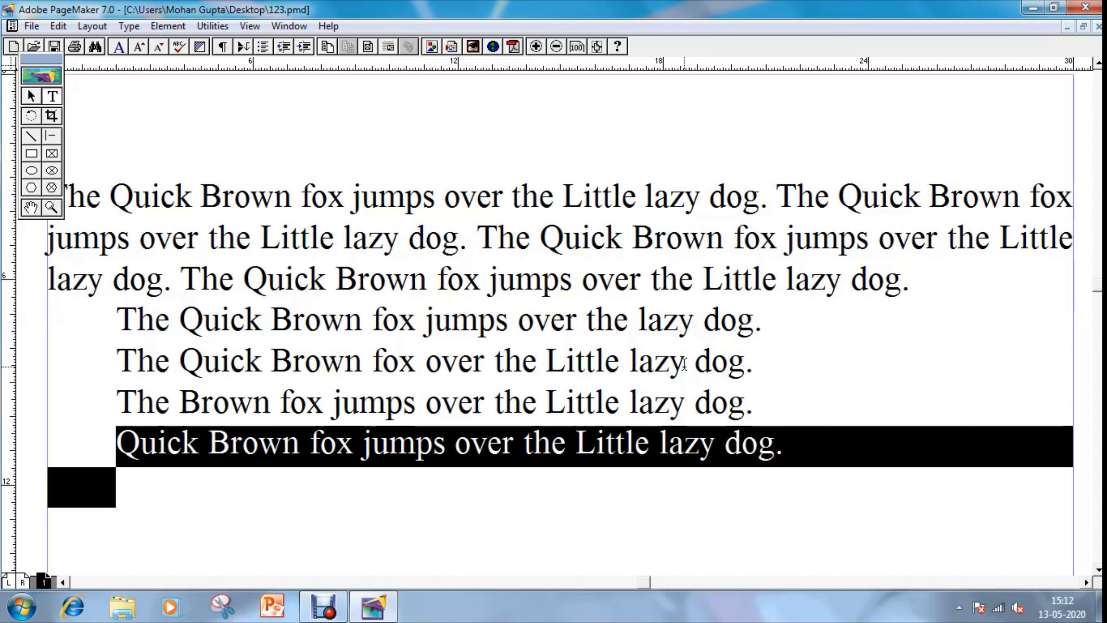
{"action": "key", "text": "shift+Up"}
{"action": "key", "text": "shift+Up"}
{"action": "key", "text": "shift+Down"}
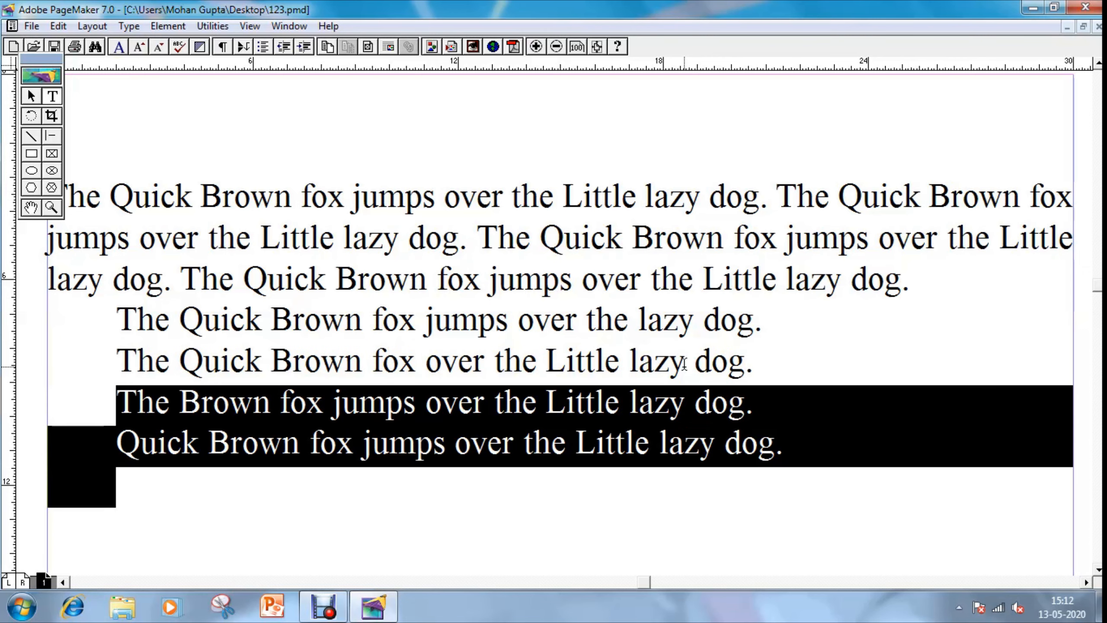
{"action": "key", "text": "Up"}
{"action": "key", "text": "Down"}
{"action": "key", "text": "shift+End"}
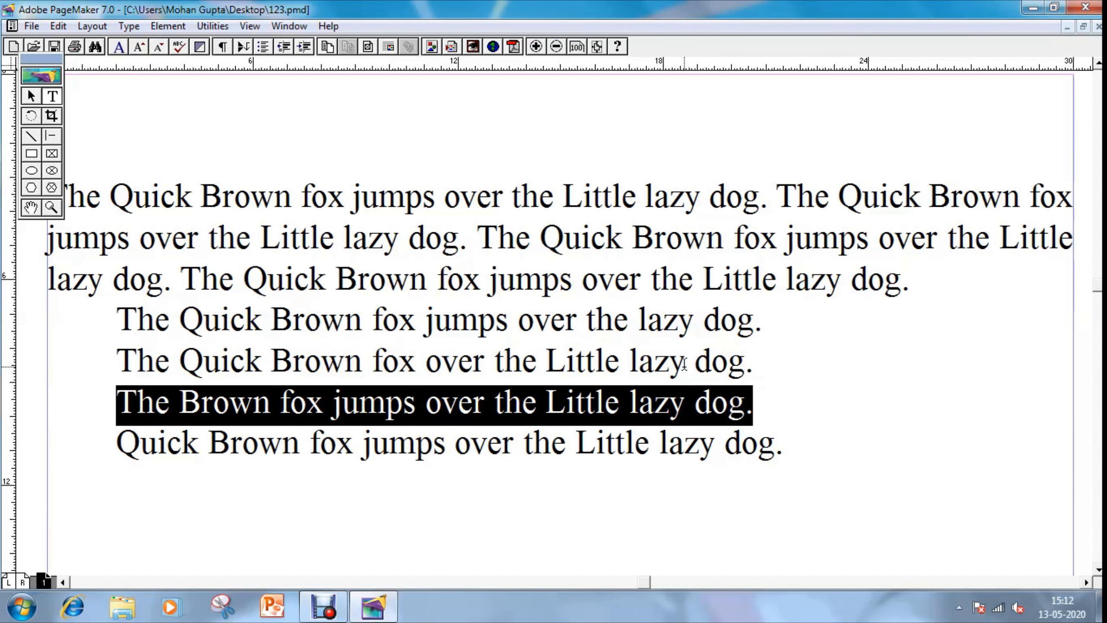
{"action": "key", "text": "BackSpace"}
Delete "The" from the start of the first indented line and the first "dog" from the last line of the opening paragraph.
{"action": "key", "text": "Up"}
{"action": "key", "text": "Up"}
{"action": "key", "text": "ctrl+shift+Right"}
{"action": "key", "text": "Delete"}
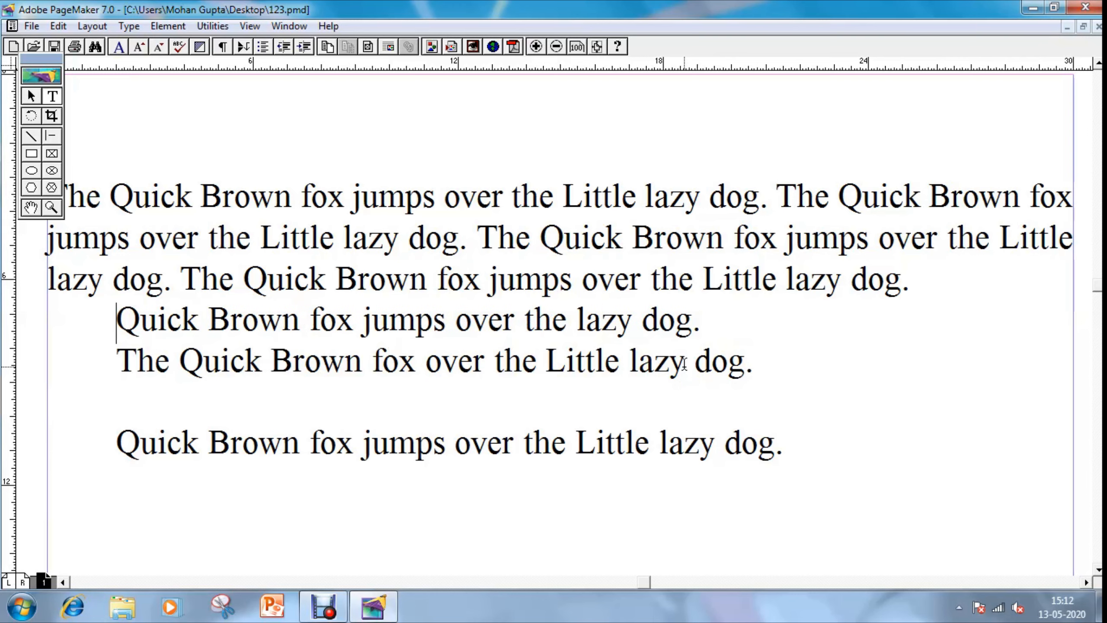
{"action": "key", "text": "Up"}
{"action": "key", "text": "Delete"}
{"action": "key", "text": "Delete"}
{"action": "key", "text": "Delete"}
{"action": "key", "text": "shift+Left"}
{"action": "key", "text": "Delete"}
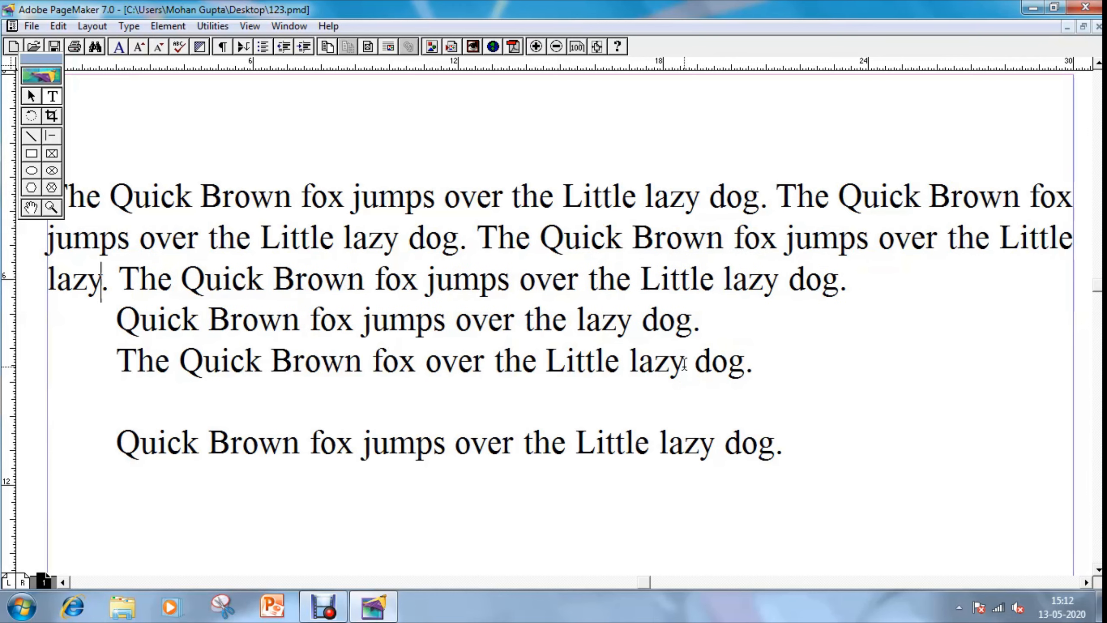
Select the whole story and revert the publication to its last-saved version.
{"action": "key", "text": "Down"}
{"action": "key", "text": "ctrl+a"}
{"action": "key", "text": "shift+Down"}
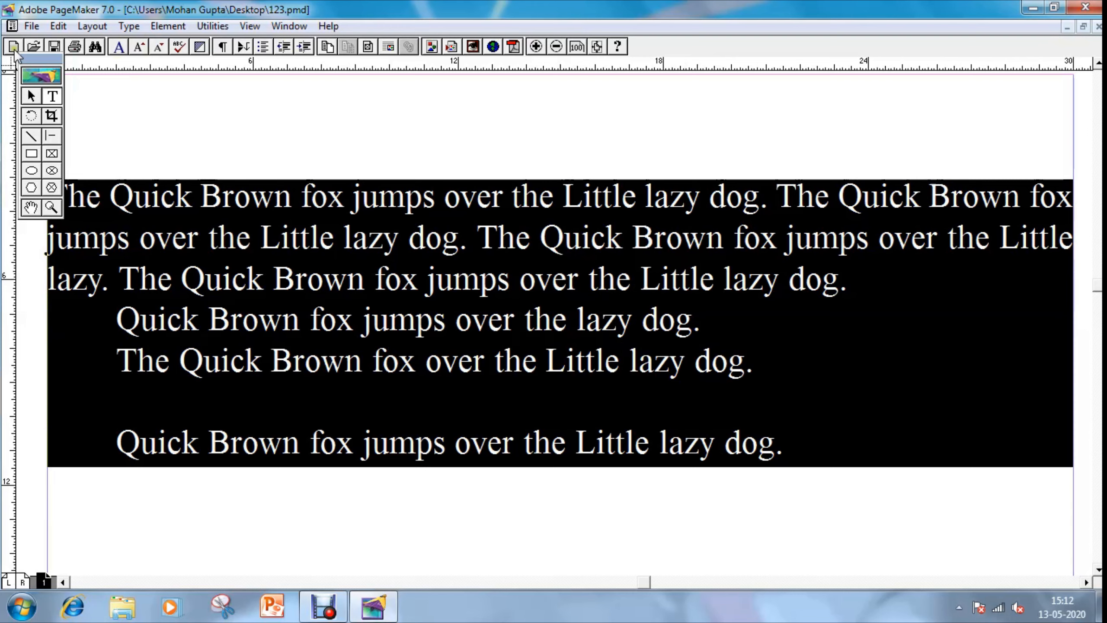
{"action": "left_click", "coordinate": [32, 26]}
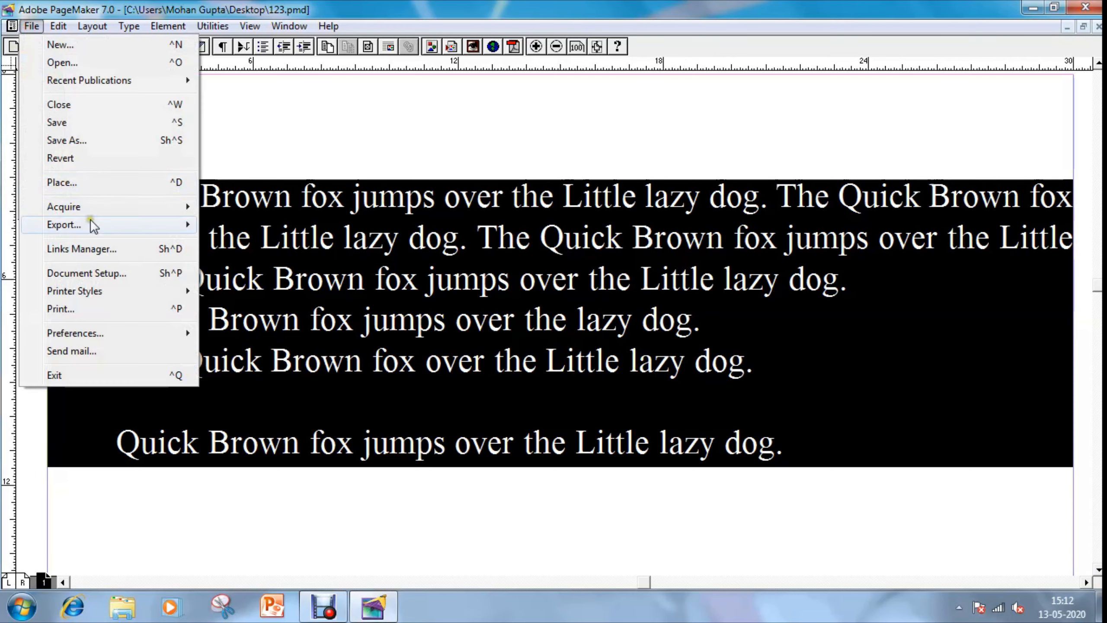
{"action": "left_click", "coordinate": [94, 156]}
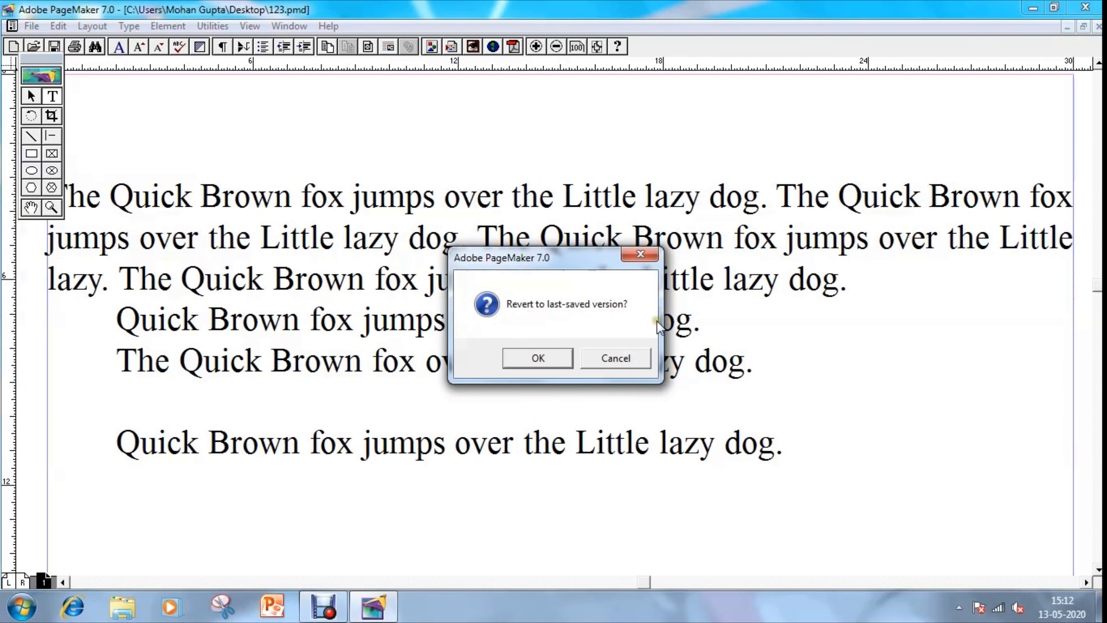
{"action": "left_click", "coordinate": [539, 361]}
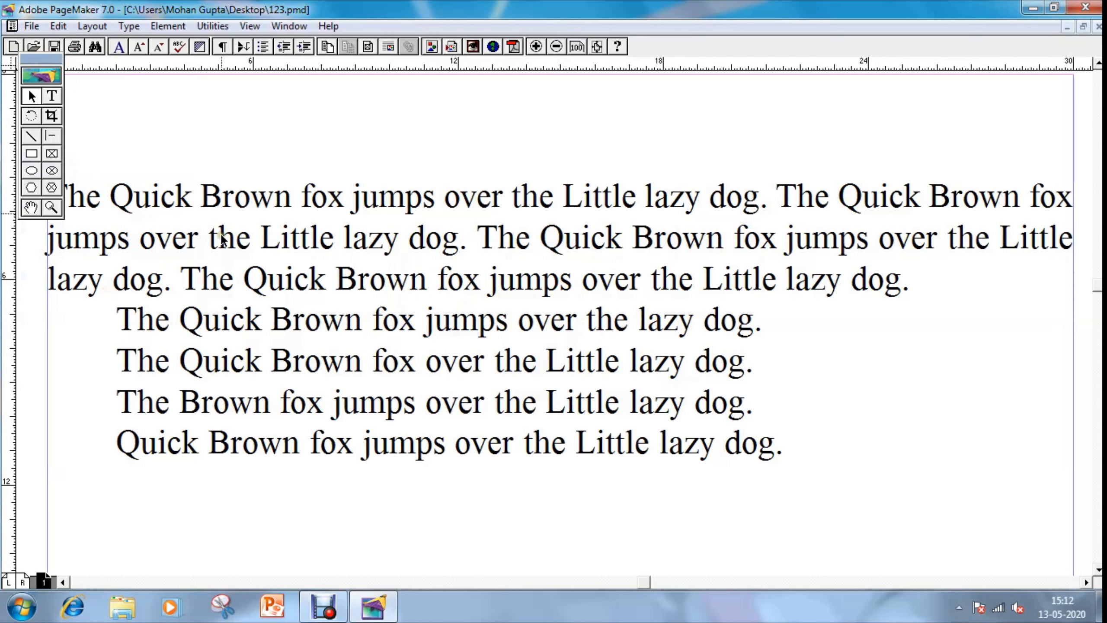
Copy "The" from the start of the third indented line and paste it at the start of the fourth.
{"action": "left_click", "coordinate": [53, 96]}
{"action": "left_click", "coordinate": [575, 443]}
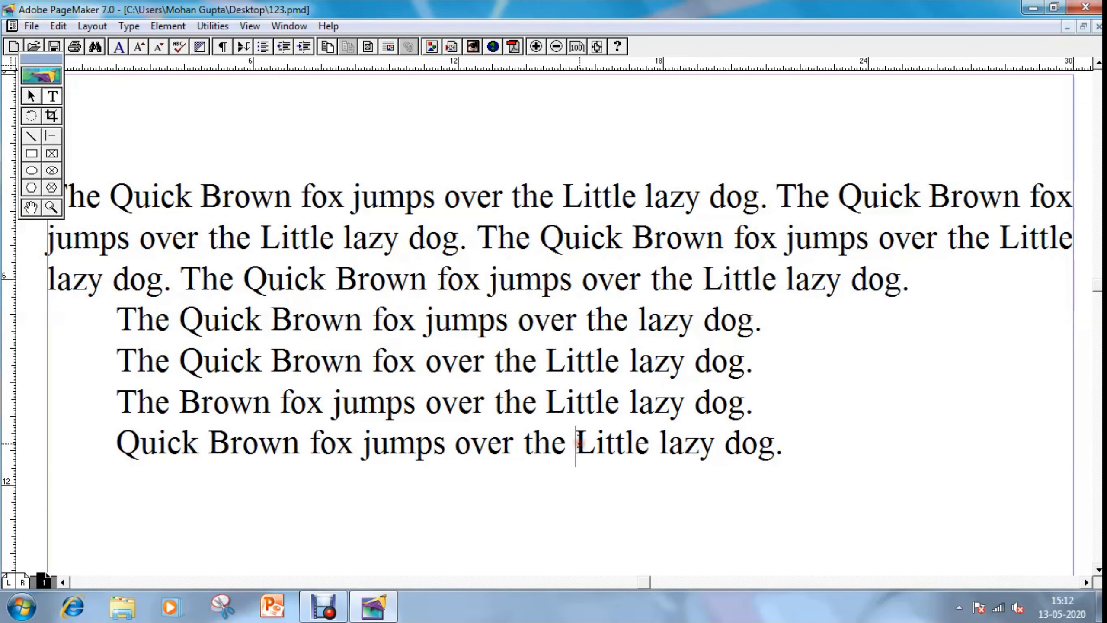
{"action": "key", "text": "Home"}
{"action": "key", "text": "Up"}
{"action": "key", "text": "ctrl+shift+Right"}
{"action": "key", "text": "ctrl+c"}
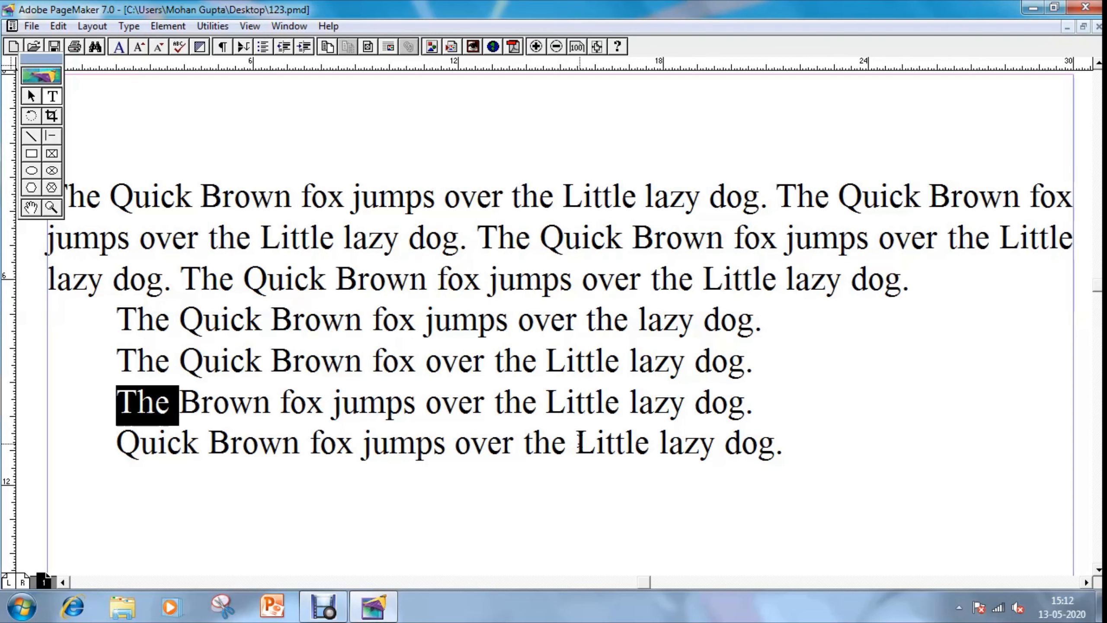
{"action": "key", "text": "Down"}
{"action": "key", "text": "ctrl+v"}
{"action": "key", "text": "Home"}
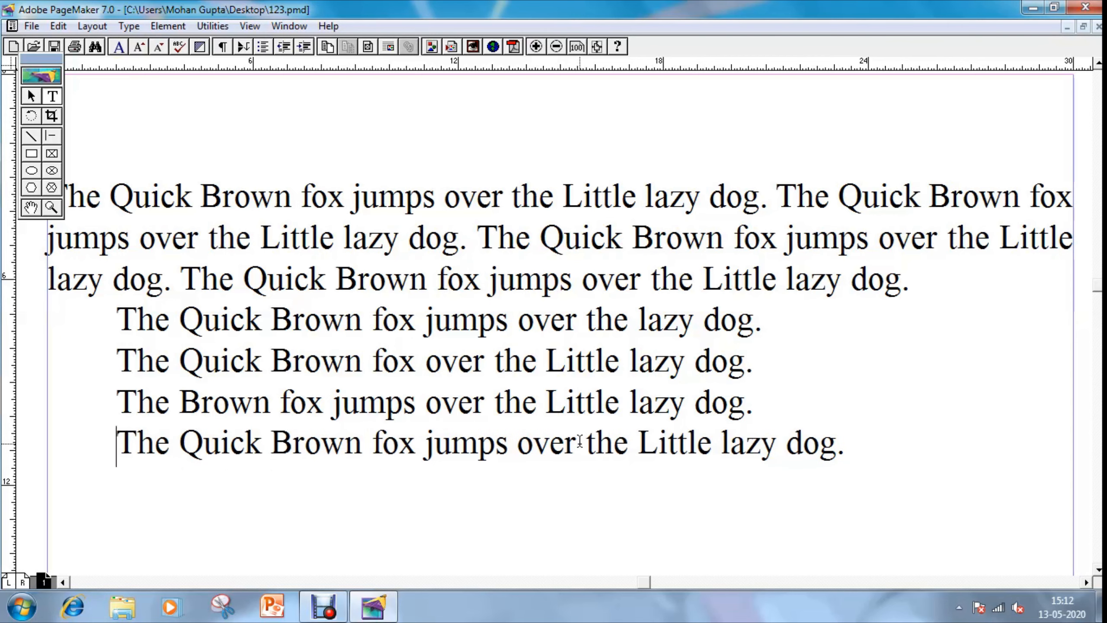
Replace the first three indented lines with three pasted copies of the complete fourth line.
{"action": "key", "text": "shift+Down"}
{"action": "key", "text": "Up"}
{"action": "key", "text": "Up"}
{"action": "key", "text": "Up"}
{"action": "key", "text": "shift+Down"}
{"action": "key", "text": "shift+Down"}
{"action": "key", "text": "shift+Down"}
{"action": "key", "text": "ctrl+v"}
{"action": "key", "text": "ctrl+v"}
{"action": "key", "text": "ctrl+v"}
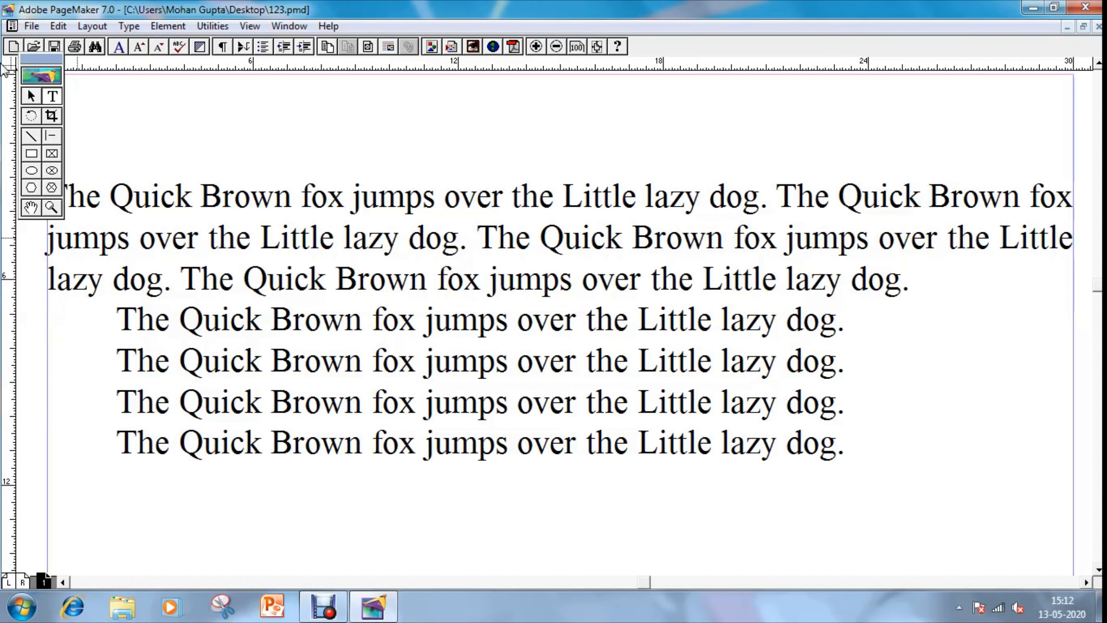
Start the Place command and browse to the Youtube-MG folder on drive E:.
{"action": "left_click", "coordinate": [30, 27]}
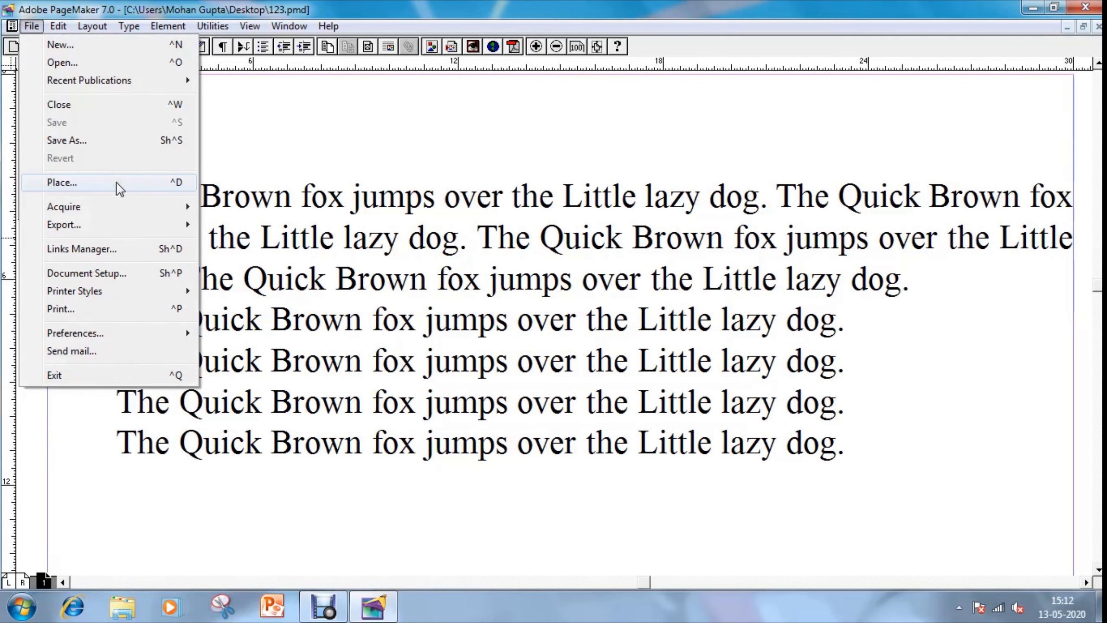
{"action": "left_click", "coordinate": [118, 182]}
{"action": "left_click", "coordinate": [129, 180]}
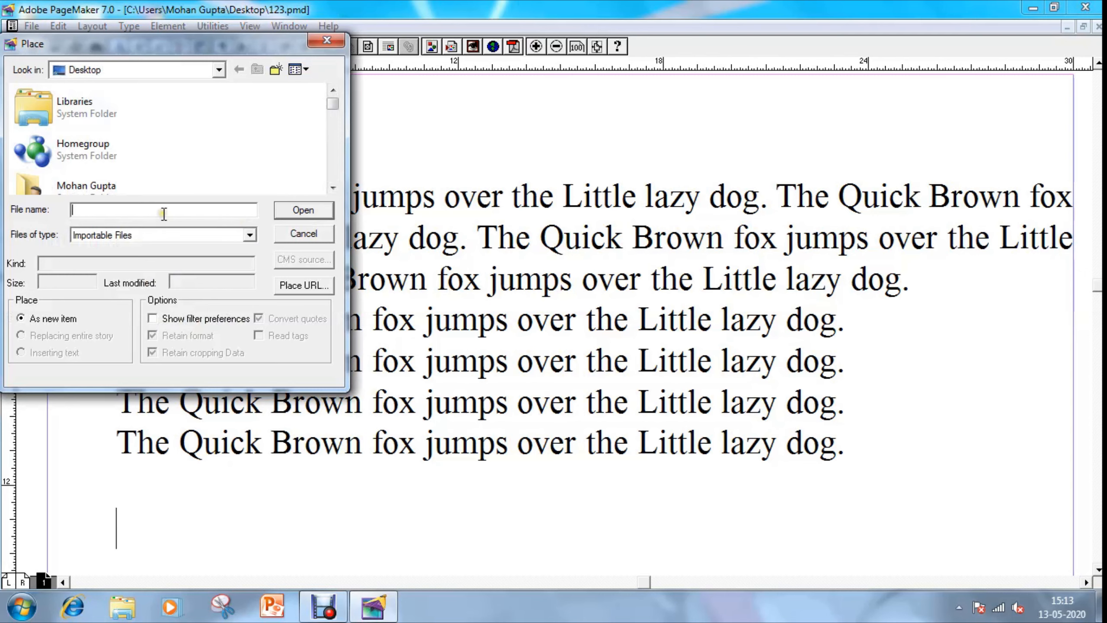
{"action": "type", "text": "E:\\"}
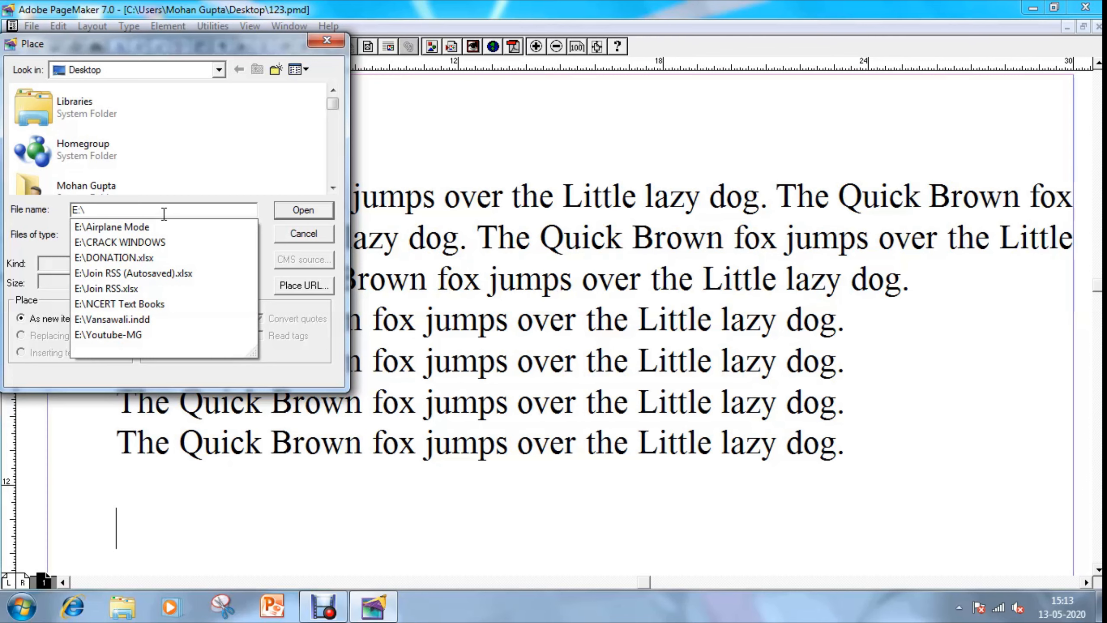
{"action": "key", "text": "Return"}
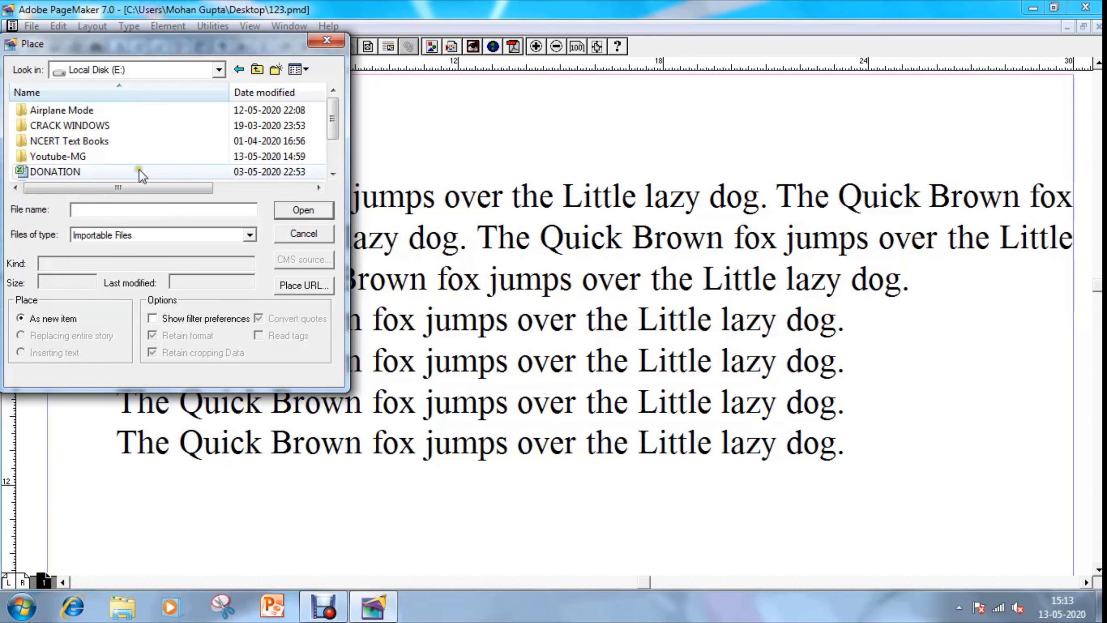
{"action": "double_click", "coordinate": [112, 156]}
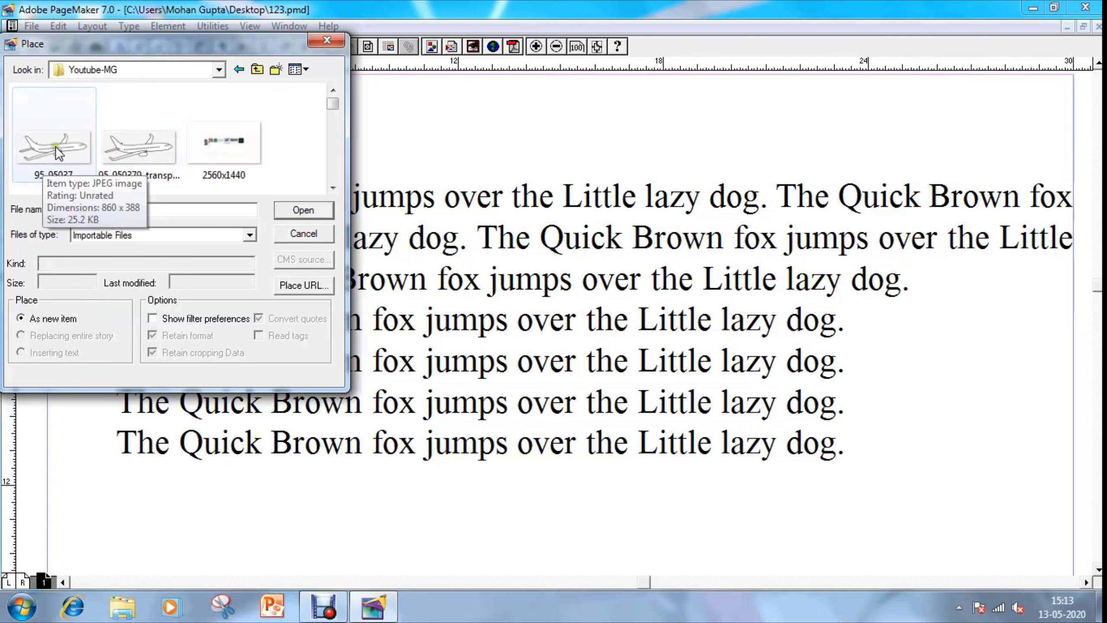
Try to place the DG Learning JPEG image as an inline graphic.
{"action": "left_click", "coordinate": [334, 172]}
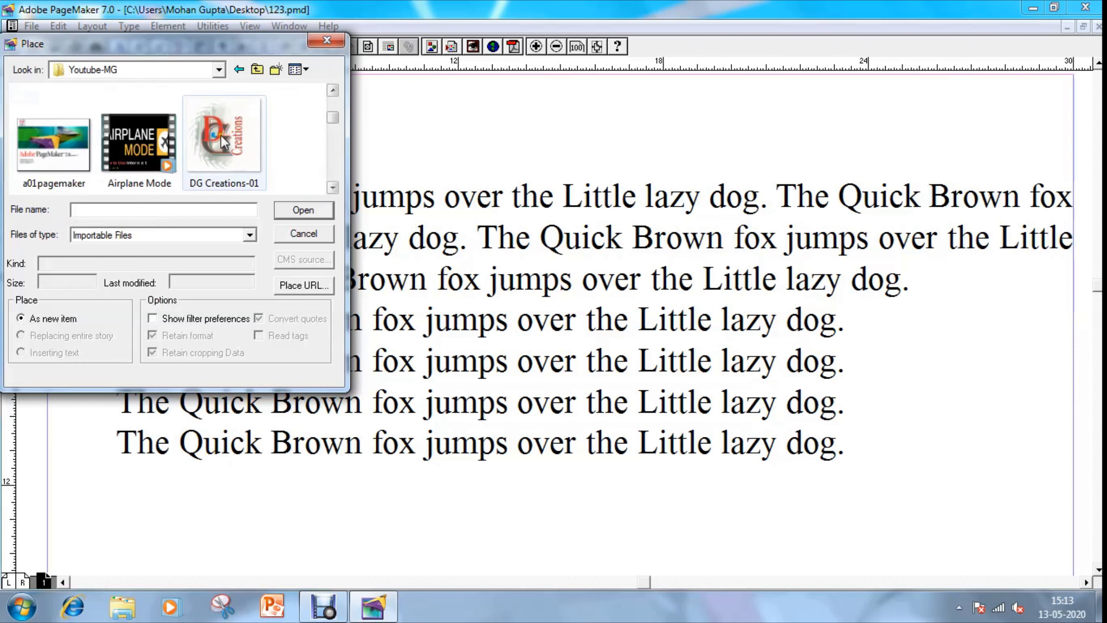
{"action": "left_click", "coordinate": [334, 179]}
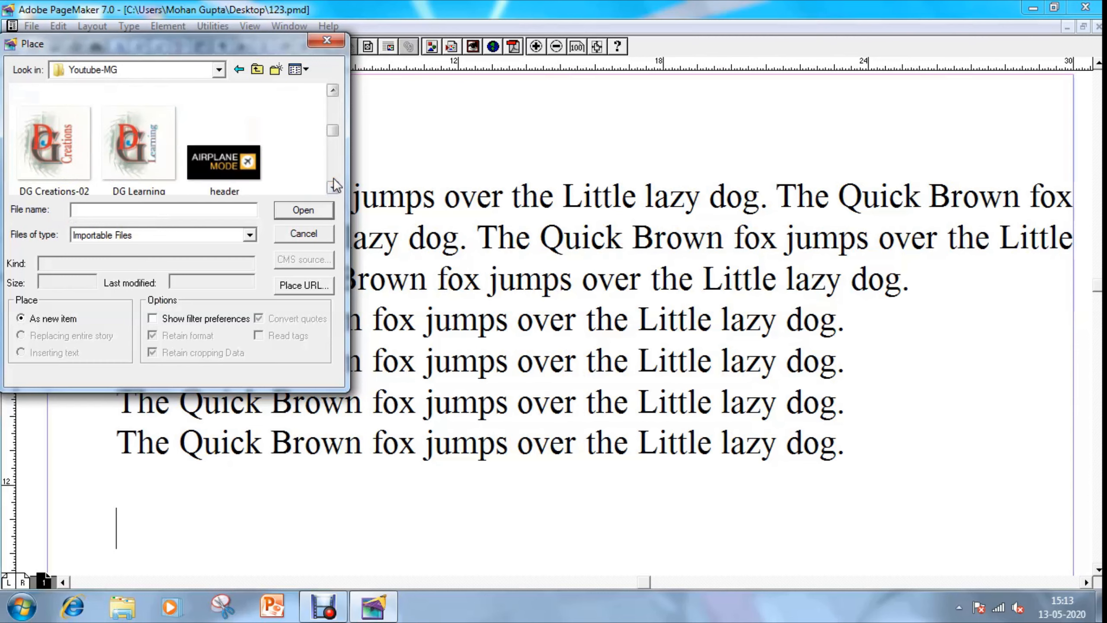
{"action": "left_click", "coordinate": [138, 144]}
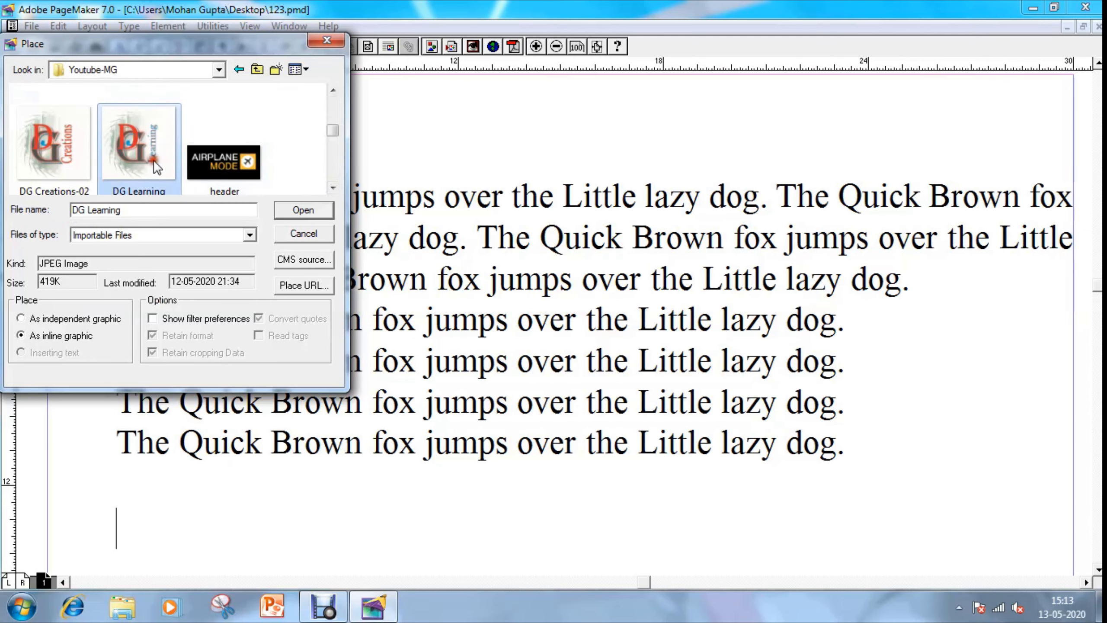
{"action": "left_click", "coordinate": [302, 211]}
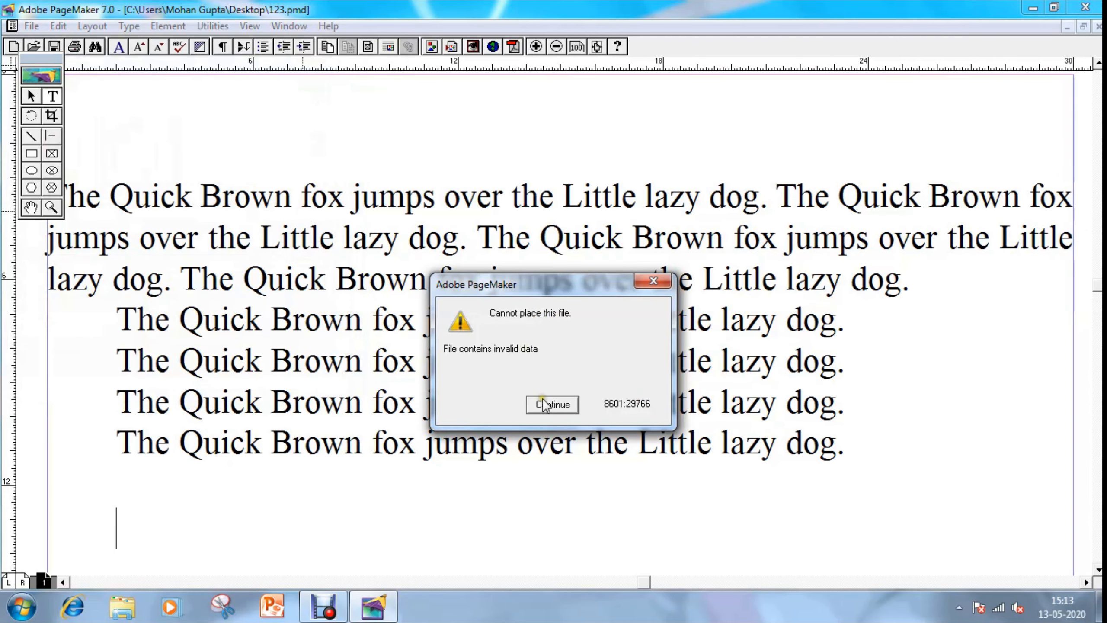
{"action": "left_click", "coordinate": [546, 406]}
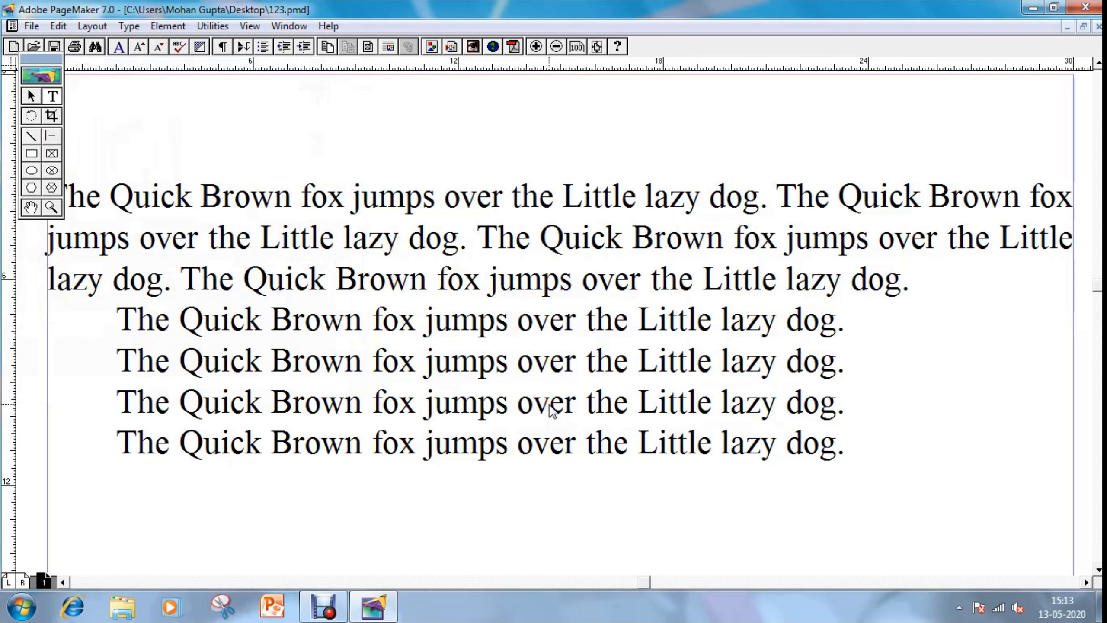
Try to place the DG Creations-02 JPEG image as an inline graphic.
{"action": "key", "text": "ctrl+d"}
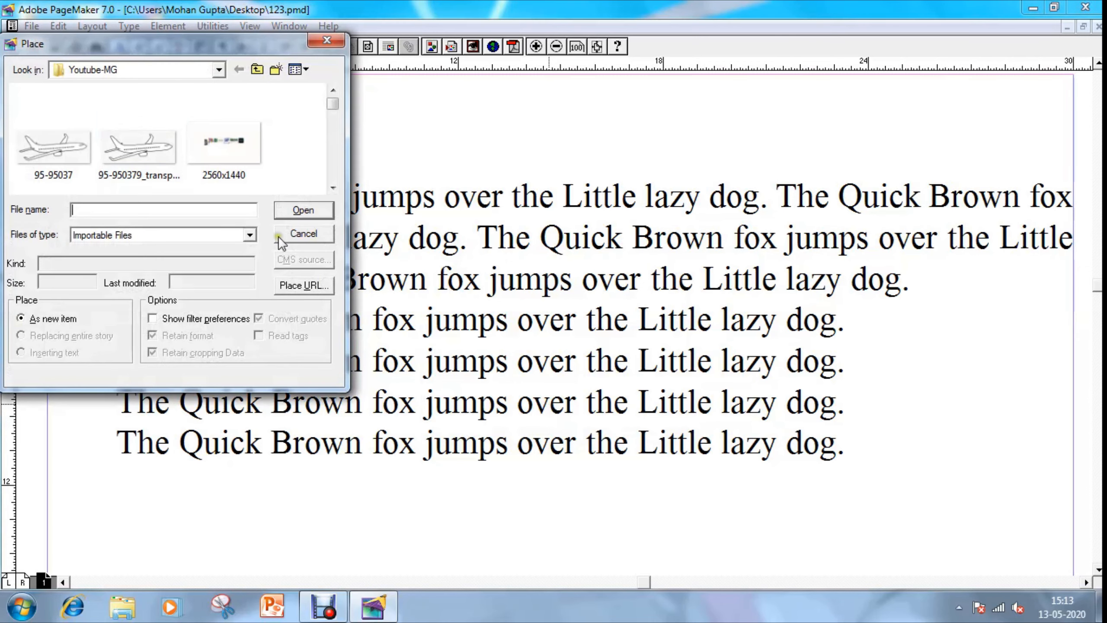
{"action": "left_click_drag", "start_coordinate": [334, 104], "coordinate": [342, 137]}
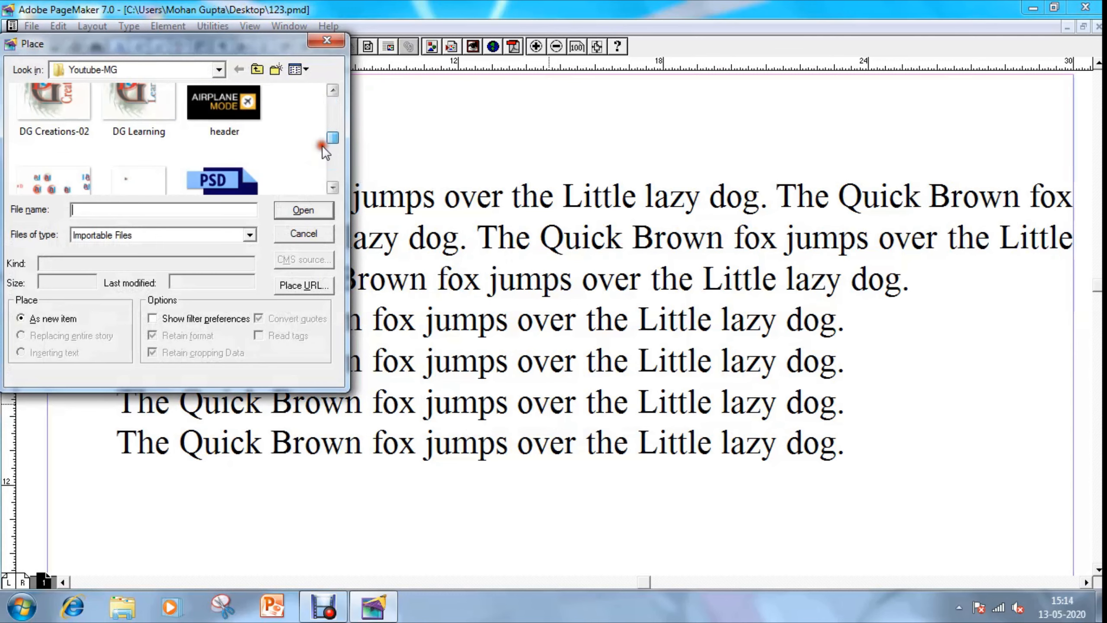
{"action": "left_click", "coordinate": [68, 105]}
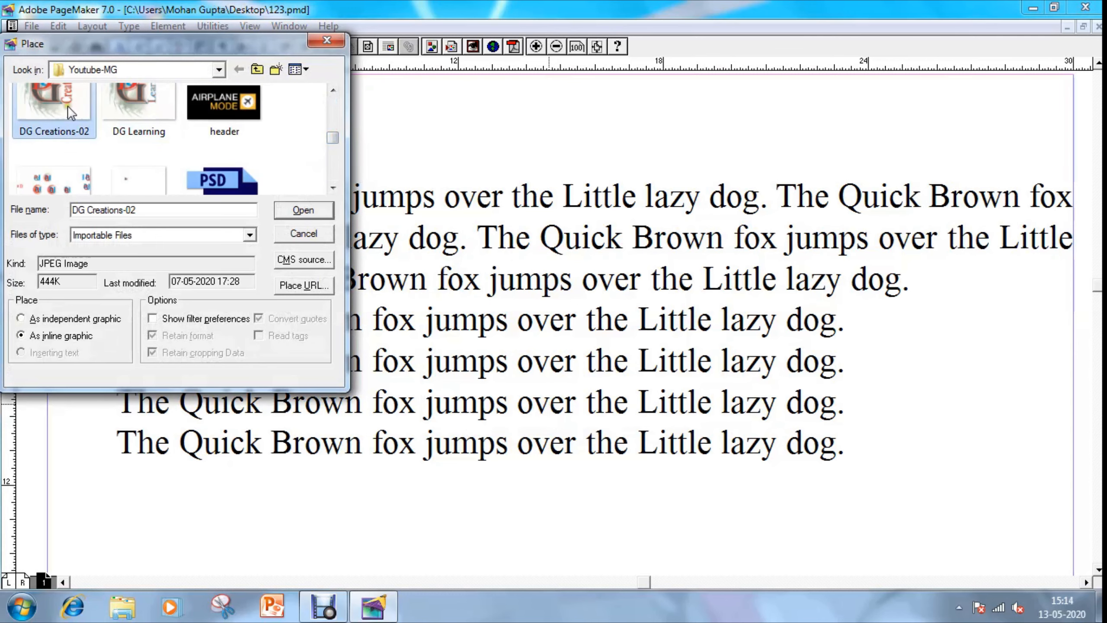
{"action": "left_click", "coordinate": [309, 211]}
{"action": "left_click", "coordinate": [542, 405]}
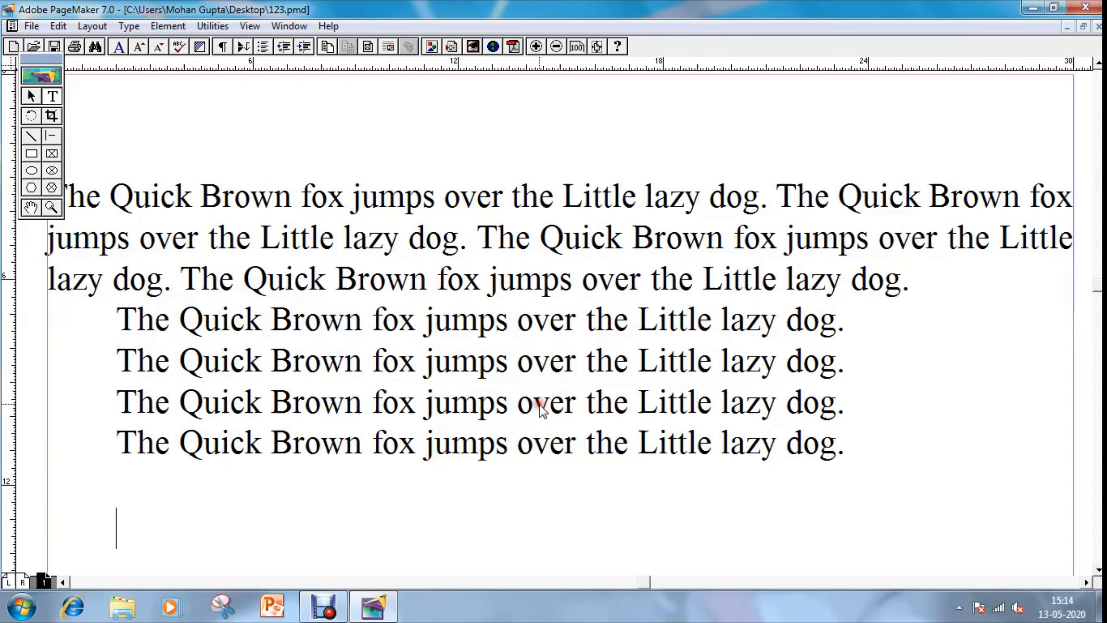
Try to place the 95-95037 airplane image with the text cursor still below the indented lines.
{"action": "key", "text": "ctrl+d"}
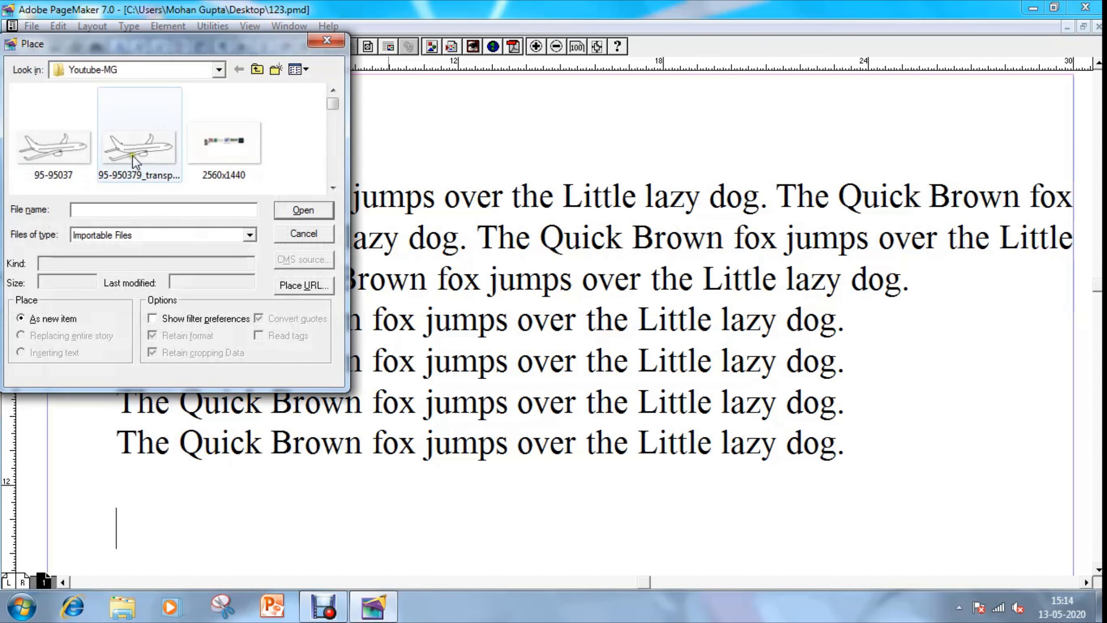
{"action": "left_click", "coordinate": [57, 144]}
{"action": "left_click", "coordinate": [320, 212]}
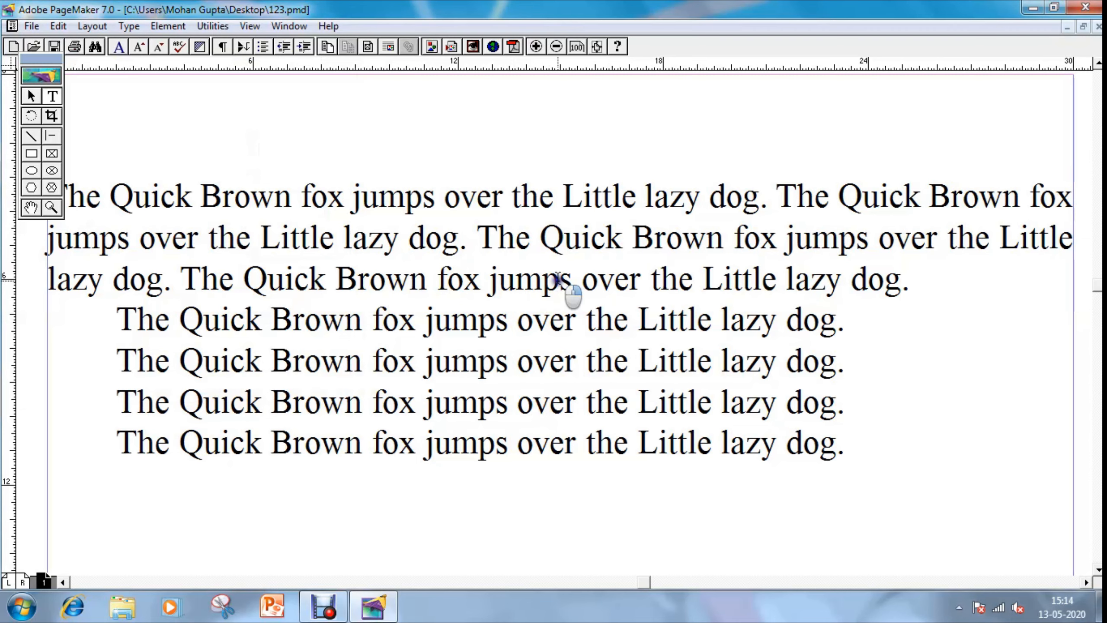
With the Pointer tool active, place the 95-95037 image as an independent graphic and move it across the middle of the page.
{"action": "key", "text": "ctrl+0"}
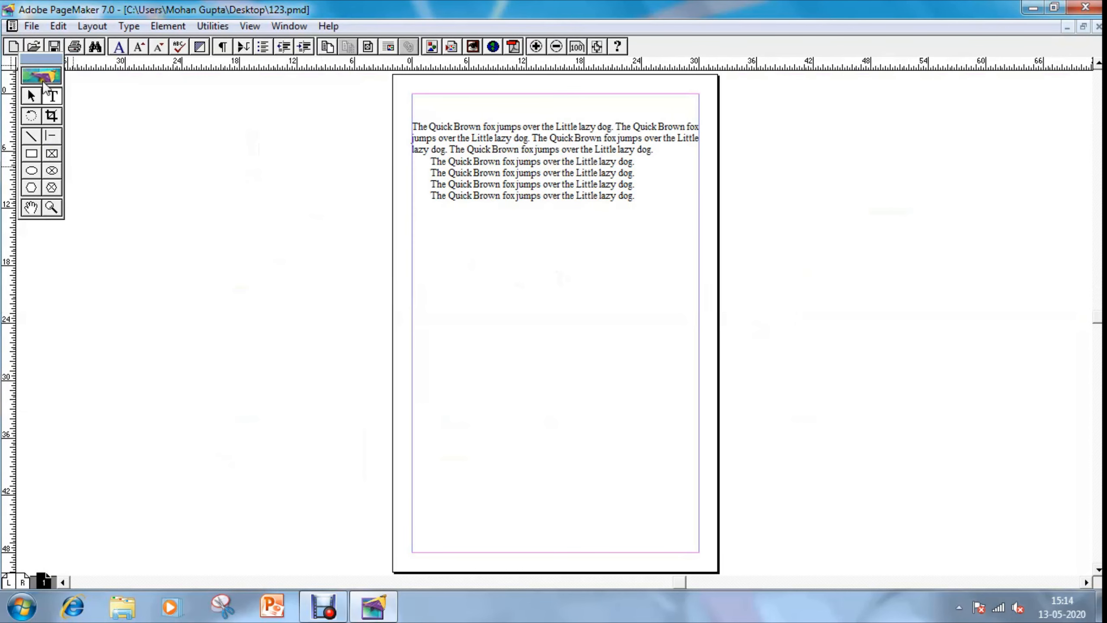
{"action": "left_click", "coordinate": [31, 96]}
{"action": "key", "text": "ctrl+d"}
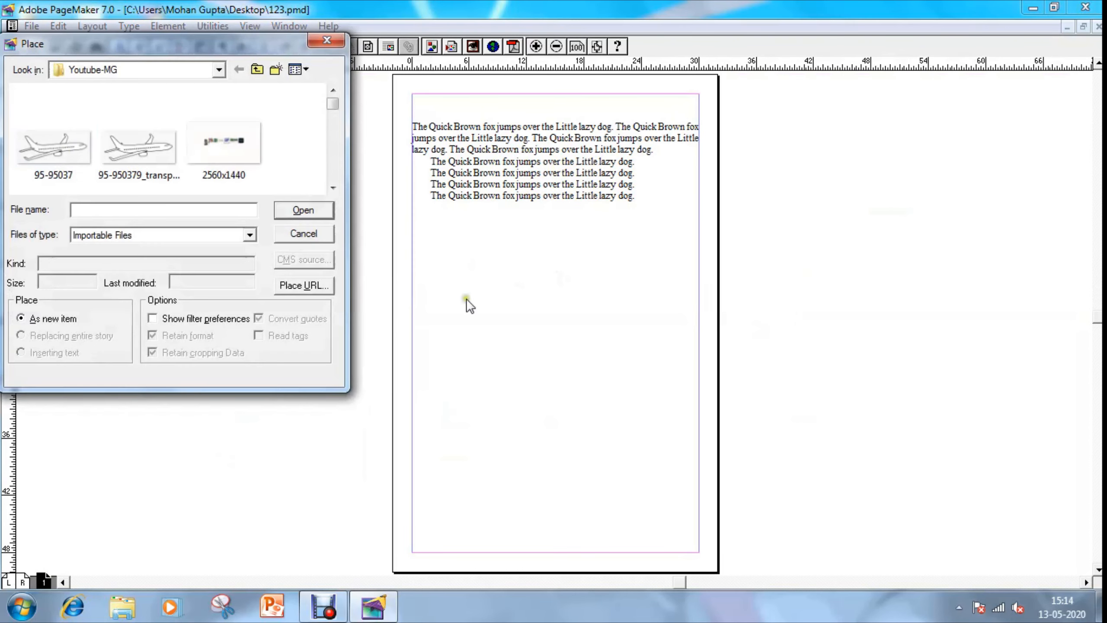
{"action": "left_click", "coordinate": [50, 147]}
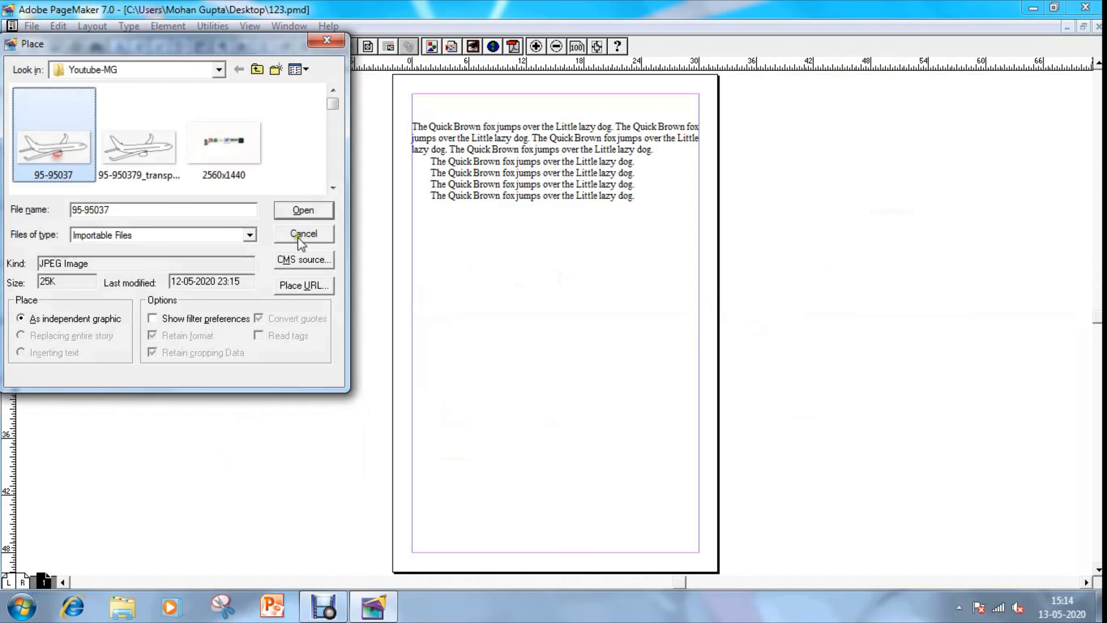
{"action": "left_click", "coordinate": [308, 217]}
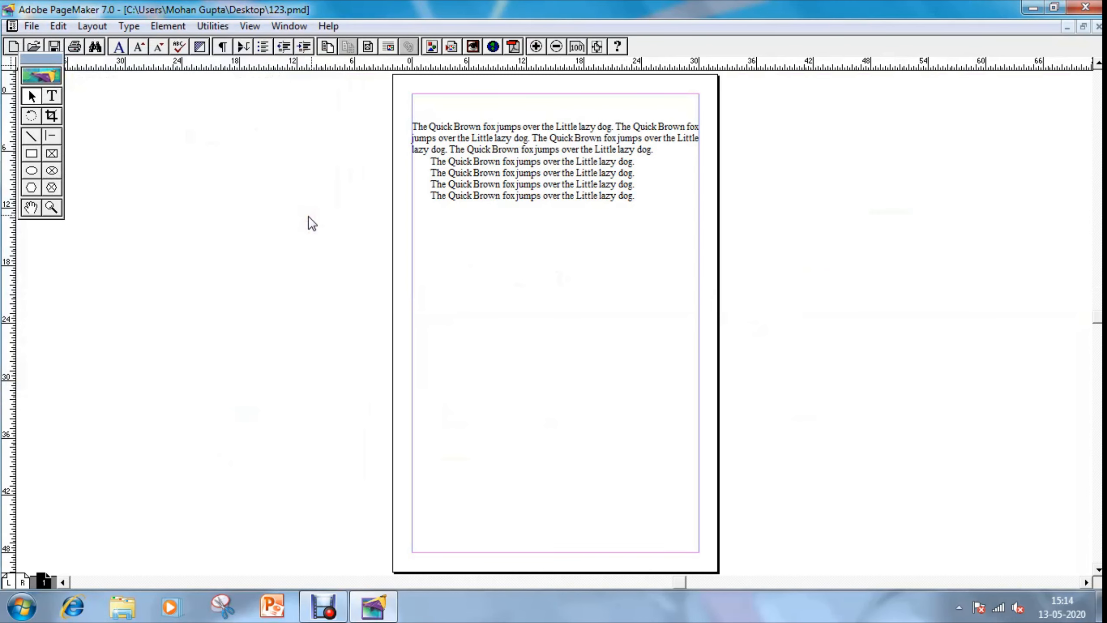
{"action": "left_click", "coordinate": [564, 205]}
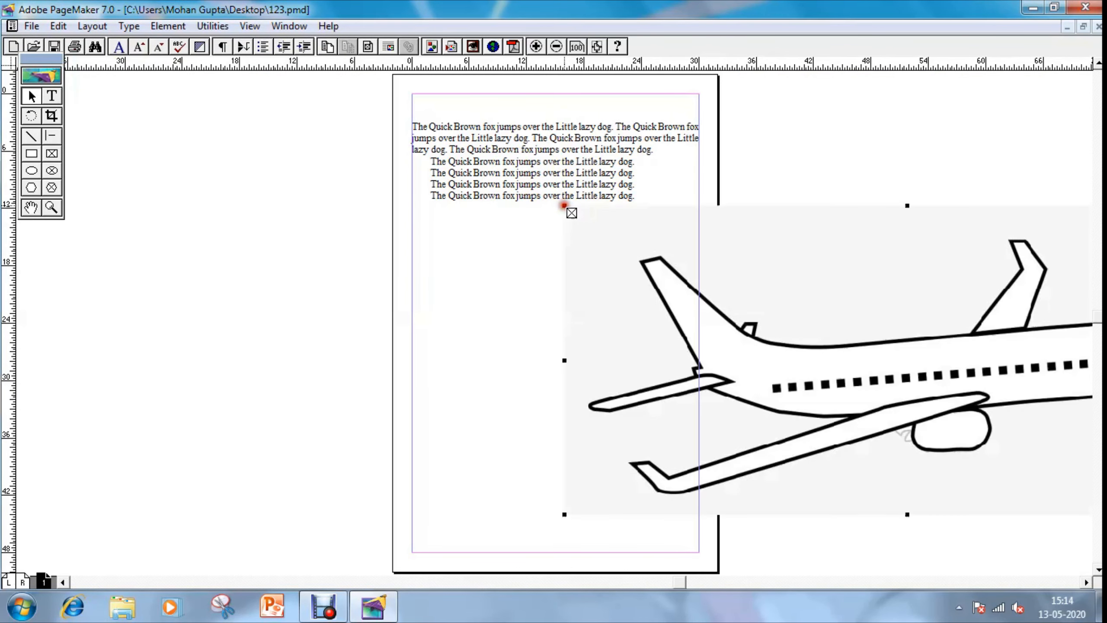
{"action": "left_click_drag", "start_coordinate": [975, 399], "coordinate": [601, 341]}
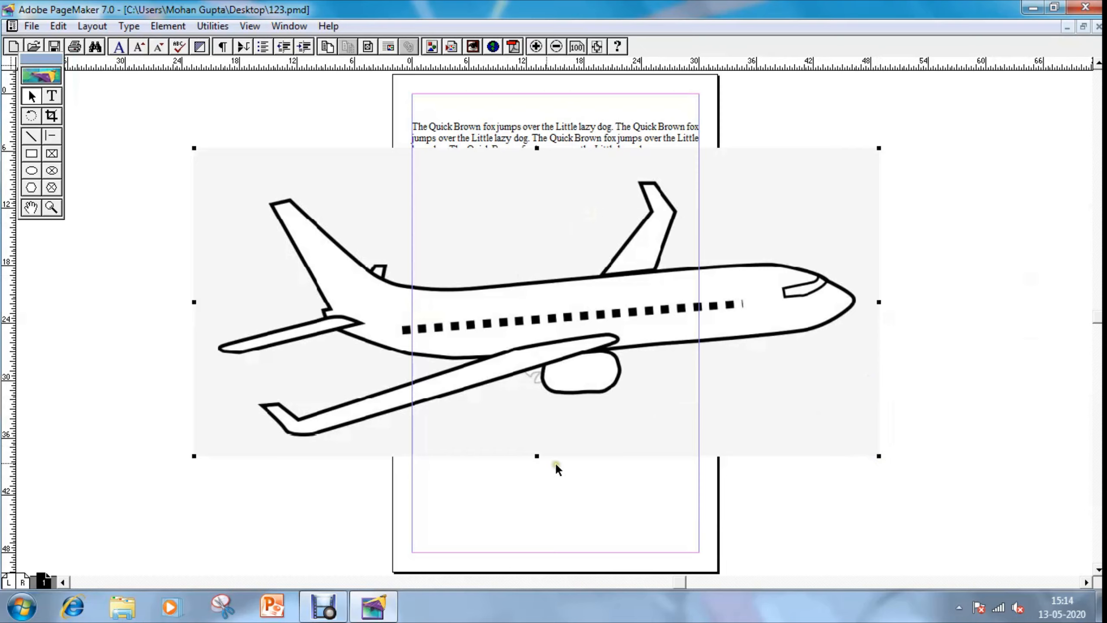
Try resizing the airplane image by its height, its width and its corner, undoing each change.
{"action": "left_click_drag", "start_coordinate": [537, 457], "coordinate": [568, 308]}
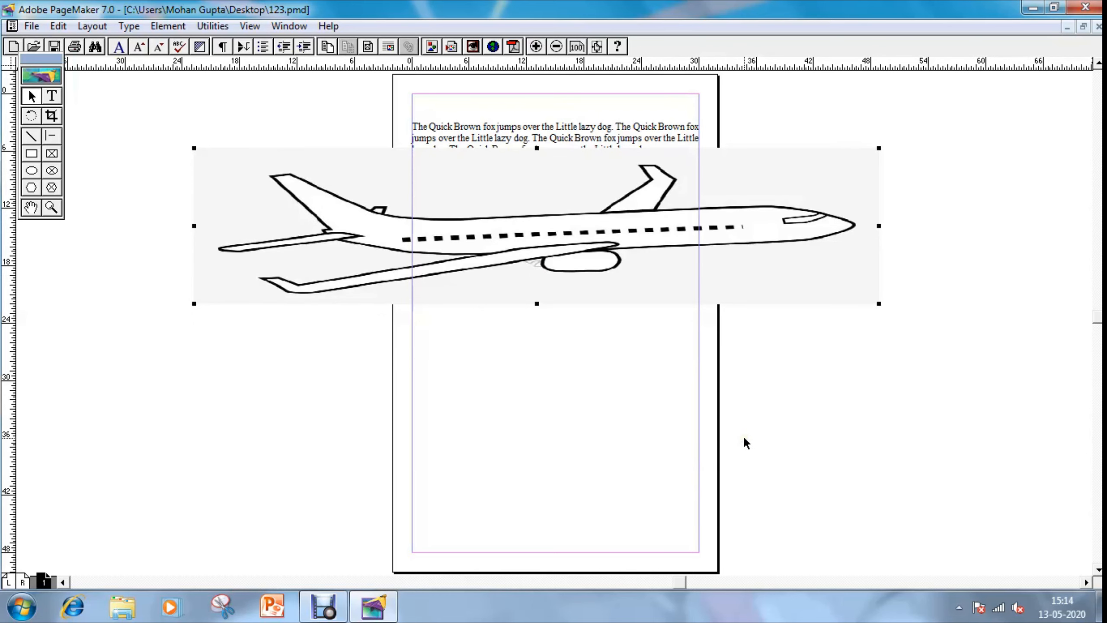
{"action": "key", "text": "ctrl+z"}
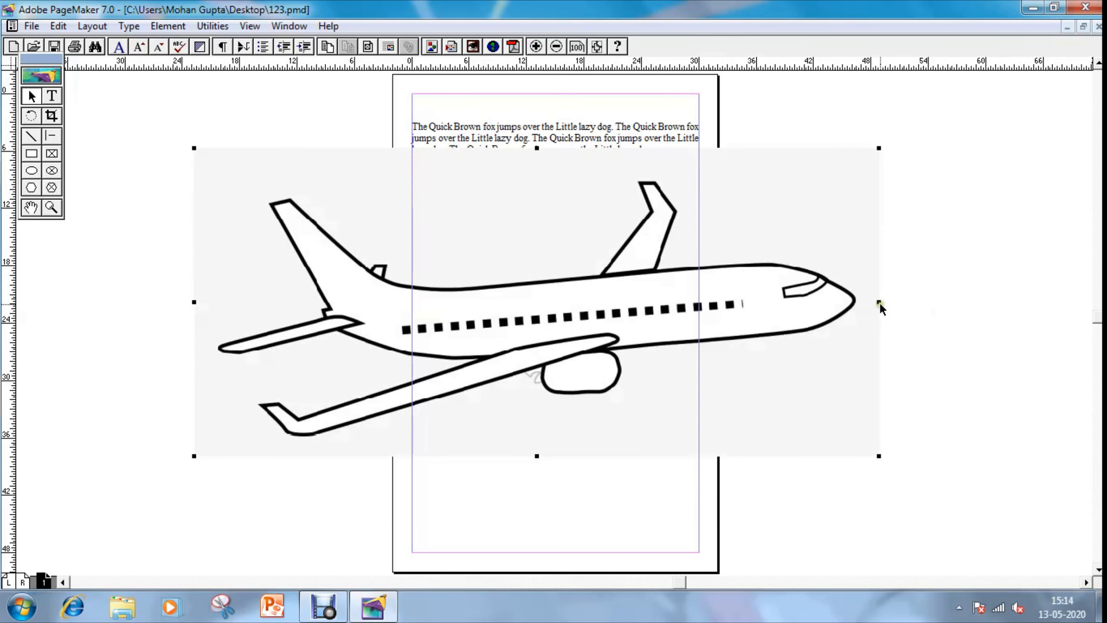
{"action": "left_click_drag", "start_coordinate": [879, 301], "coordinate": [708, 301]}
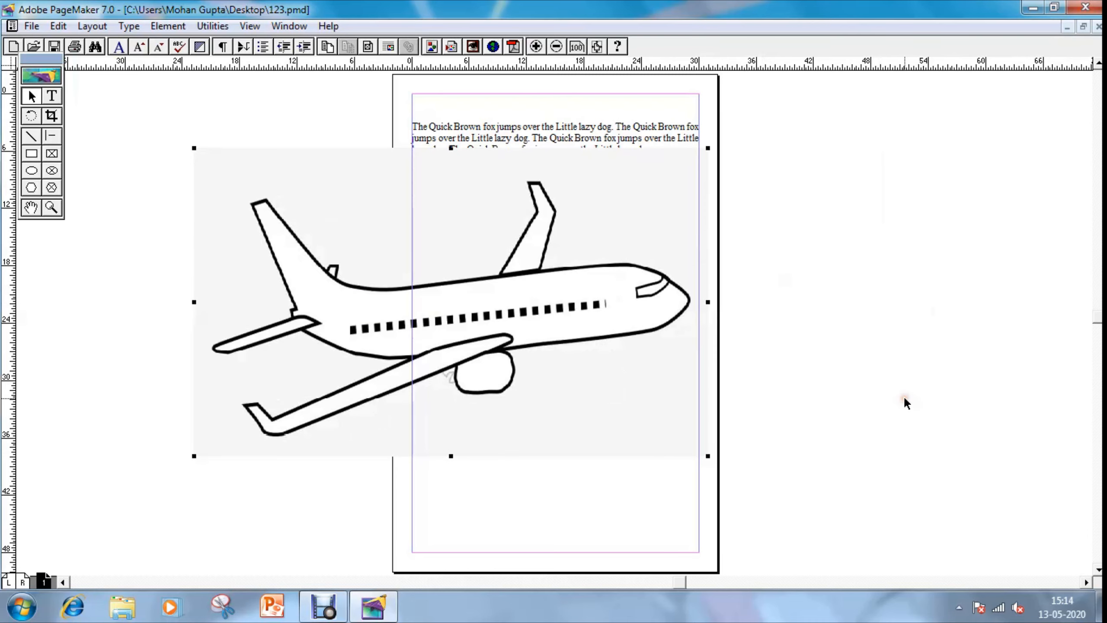
{"action": "key", "text": "ctrl+z"}
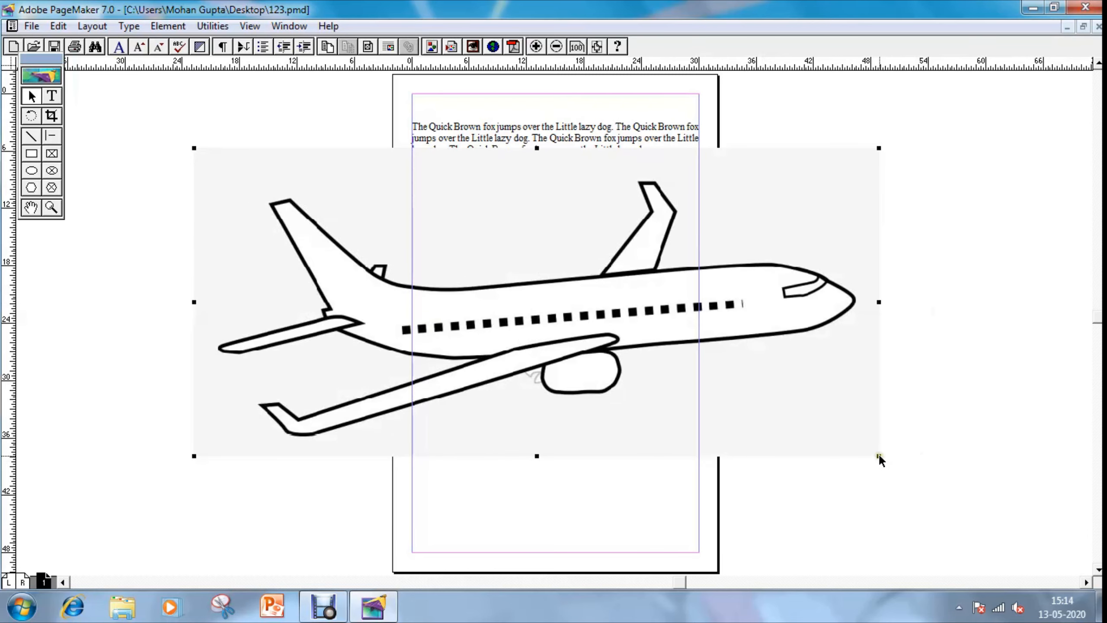
{"action": "left_click_drag", "start_coordinate": [879, 456], "coordinate": [852, 222]}
{"action": "key", "text": "ctrl+z"}
Scale the airplane image down proportionally and move it over the right end of the opening paragraph, flush with the right margin.
{"action": "left_click_drag", "start_coordinate": [879, 457], "coordinate": [353, 234]}
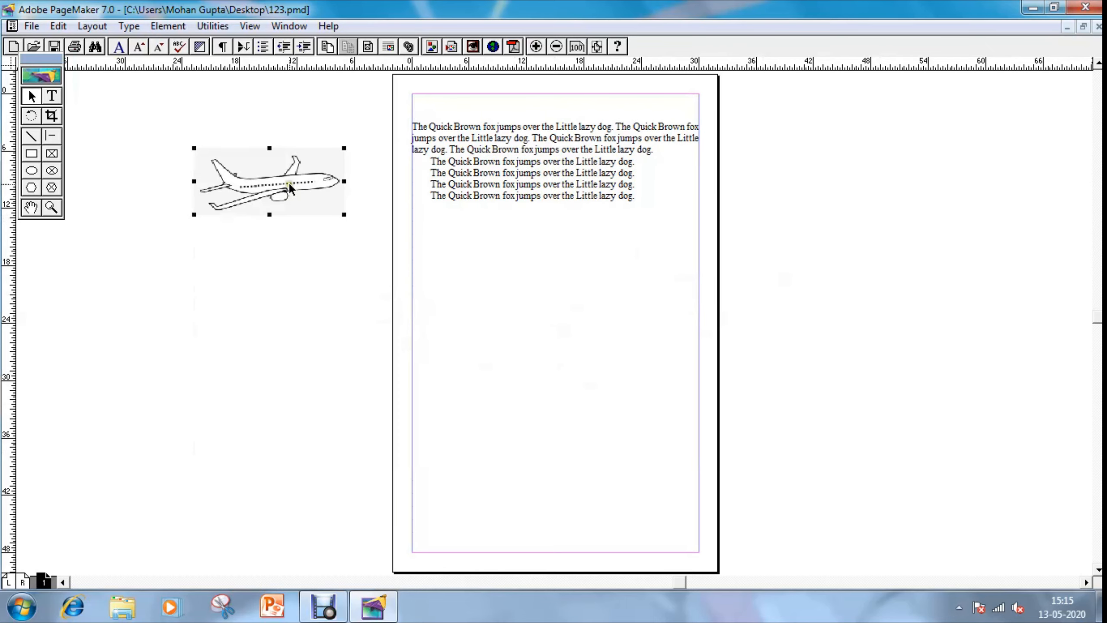
{"action": "left_click_drag", "start_coordinate": [281, 192], "coordinate": [619, 199]}
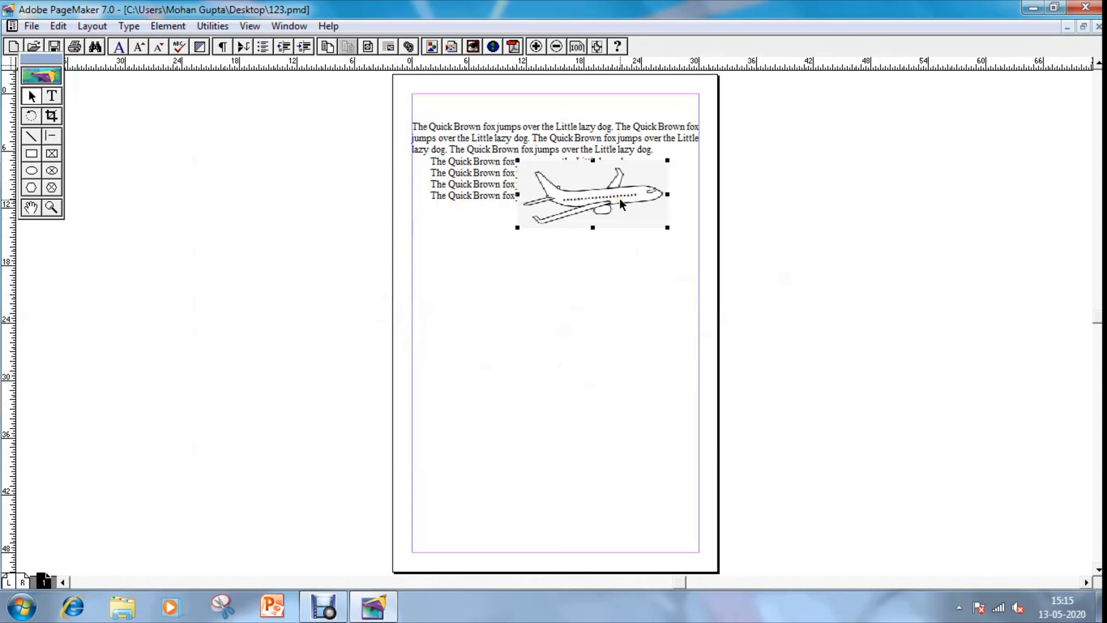
{"action": "key", "text": "ctrl+2"}
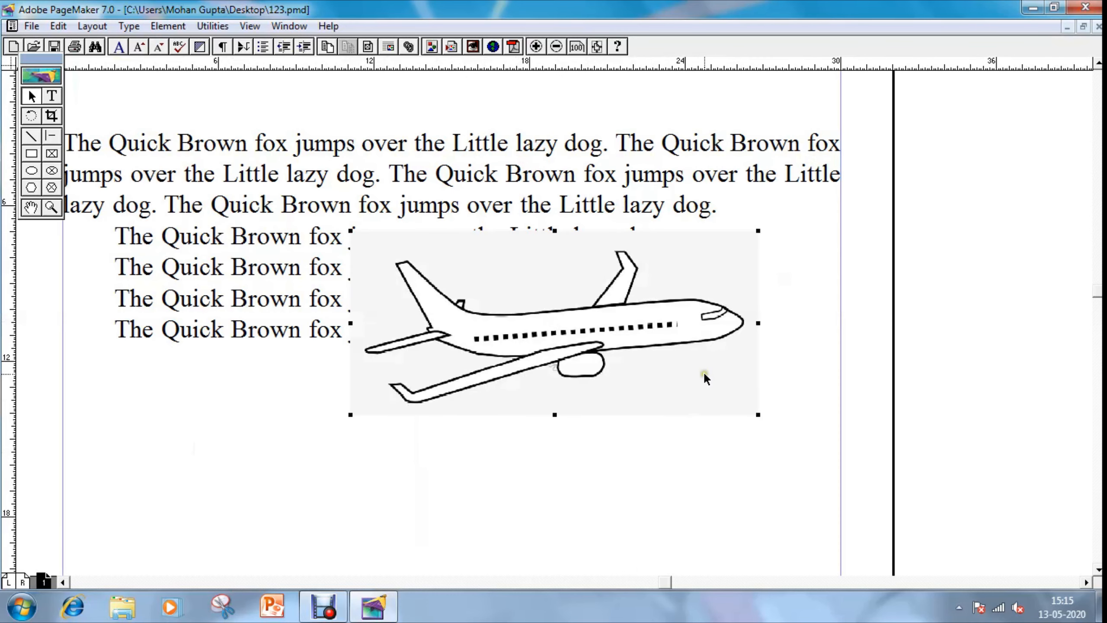
{"action": "left_click_drag", "start_coordinate": [705, 376], "coordinate": [719, 281]}
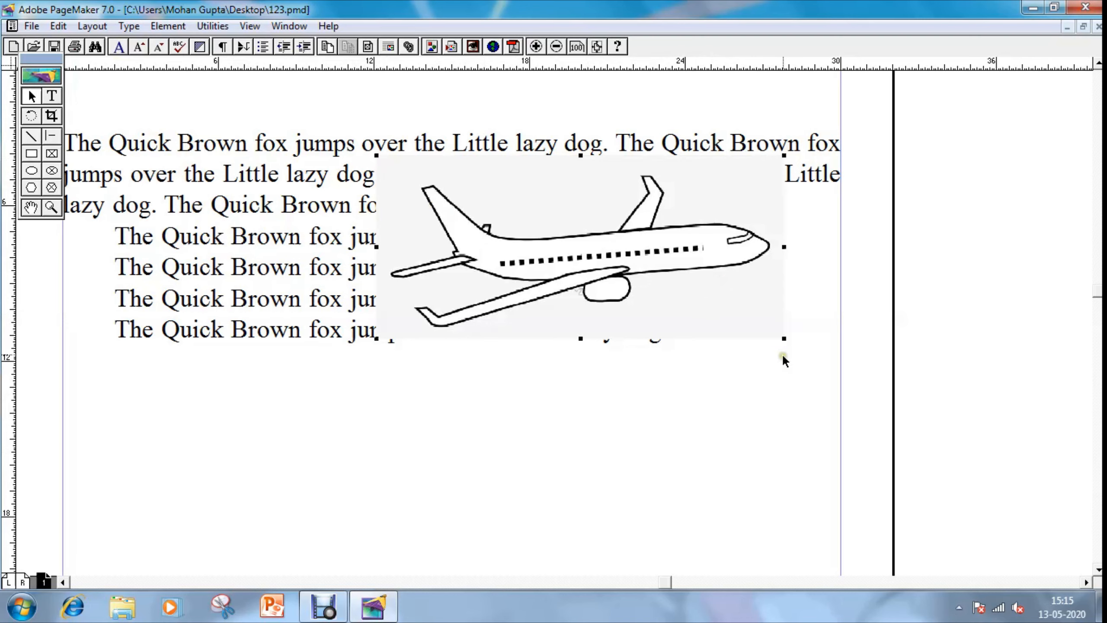
{"action": "left_click_drag", "start_coordinate": [785, 339], "coordinate": [639, 256]}
{"action": "left_click_drag", "start_coordinate": [525, 197], "coordinate": [725, 178]}
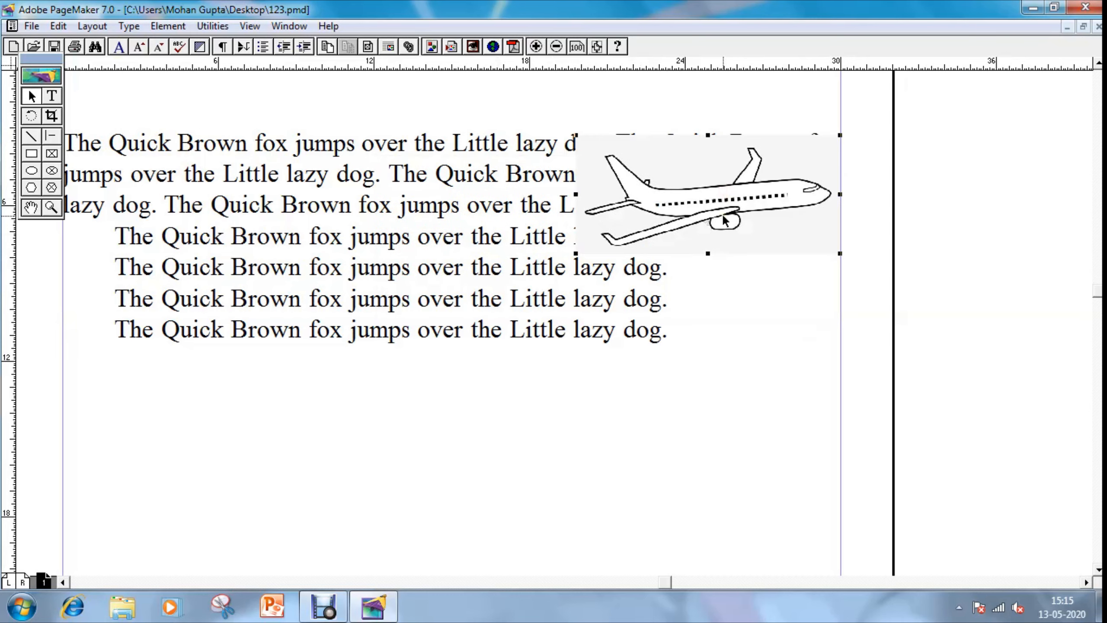
Apply a rectangular text wrap to the airplane image with text flowing on all sides and a 1-pica standoff all round.
{"action": "left_click", "coordinate": [167, 27]}
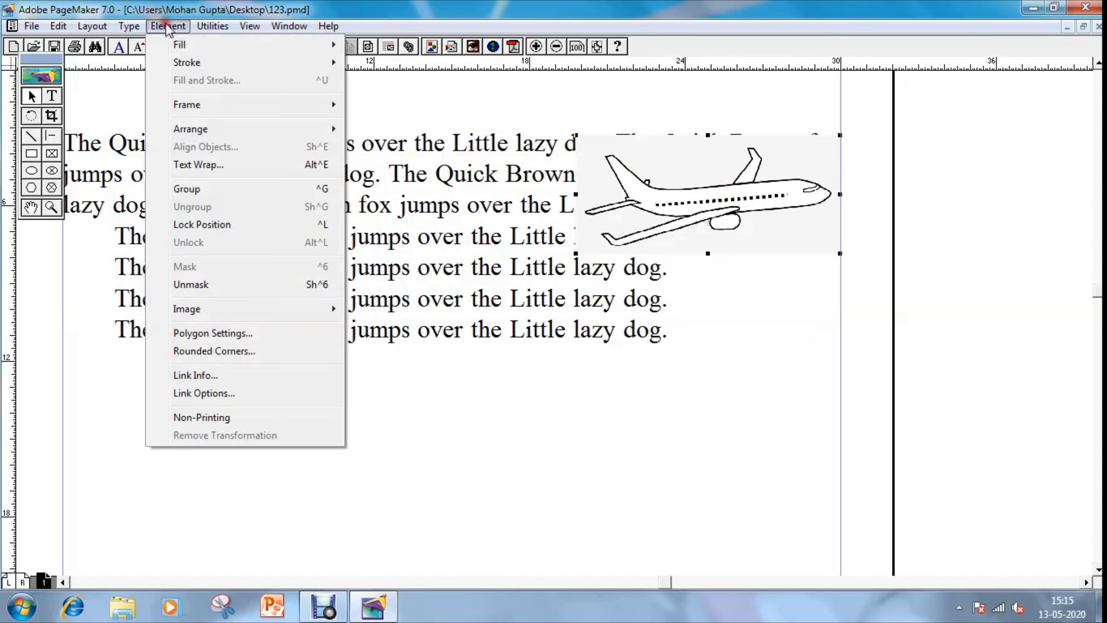
{"action": "left_click", "coordinate": [209, 165]}
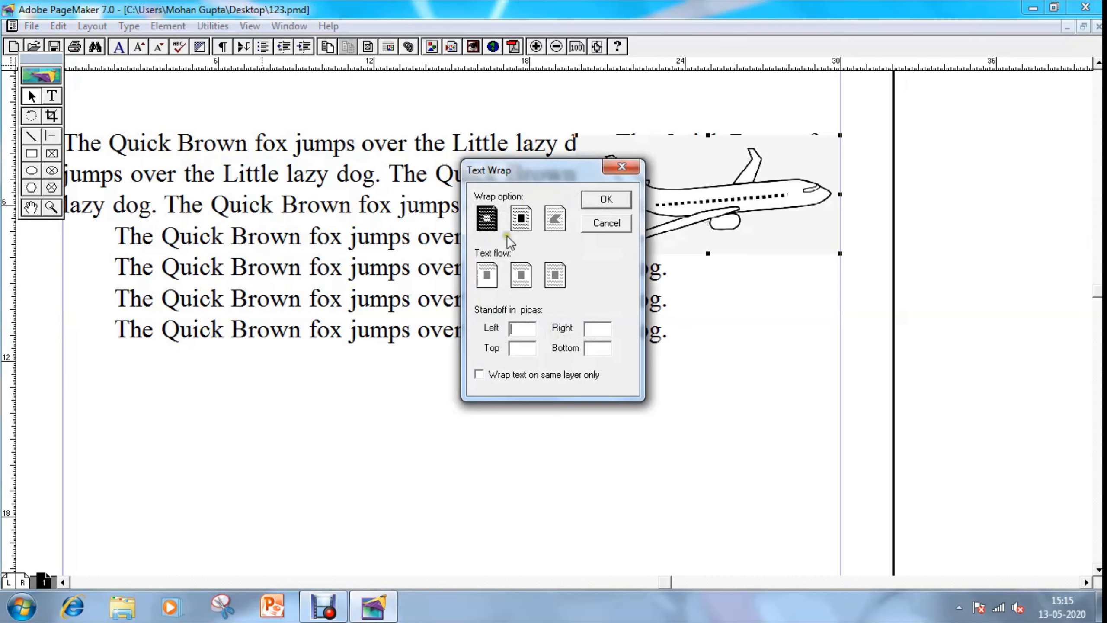
{"action": "left_click", "coordinate": [521, 218]}
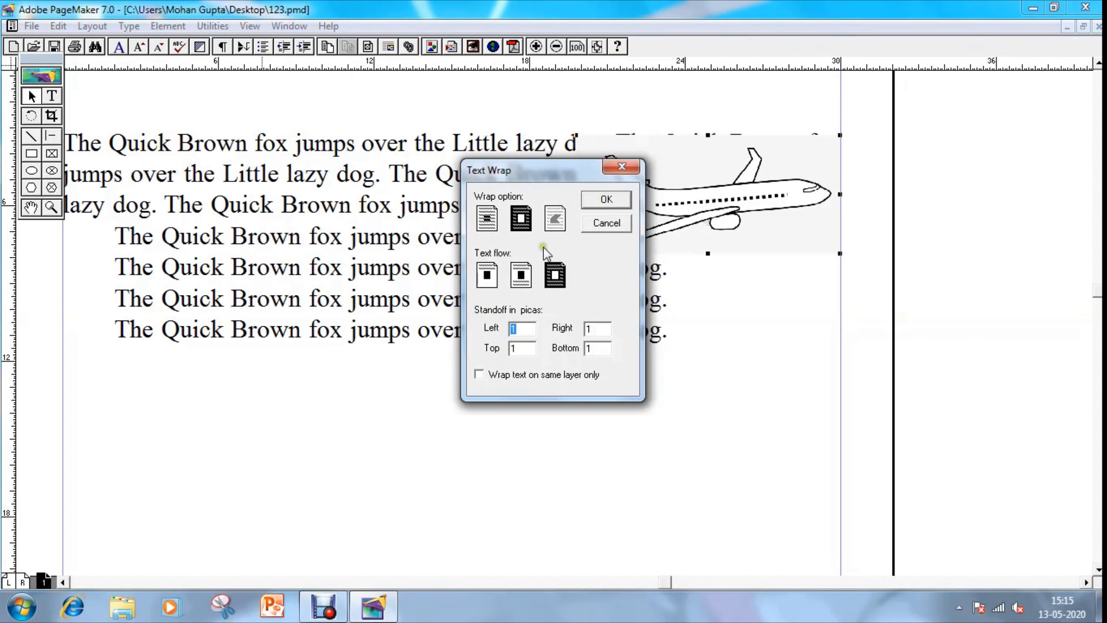
{"action": "left_click", "coordinate": [613, 198]}
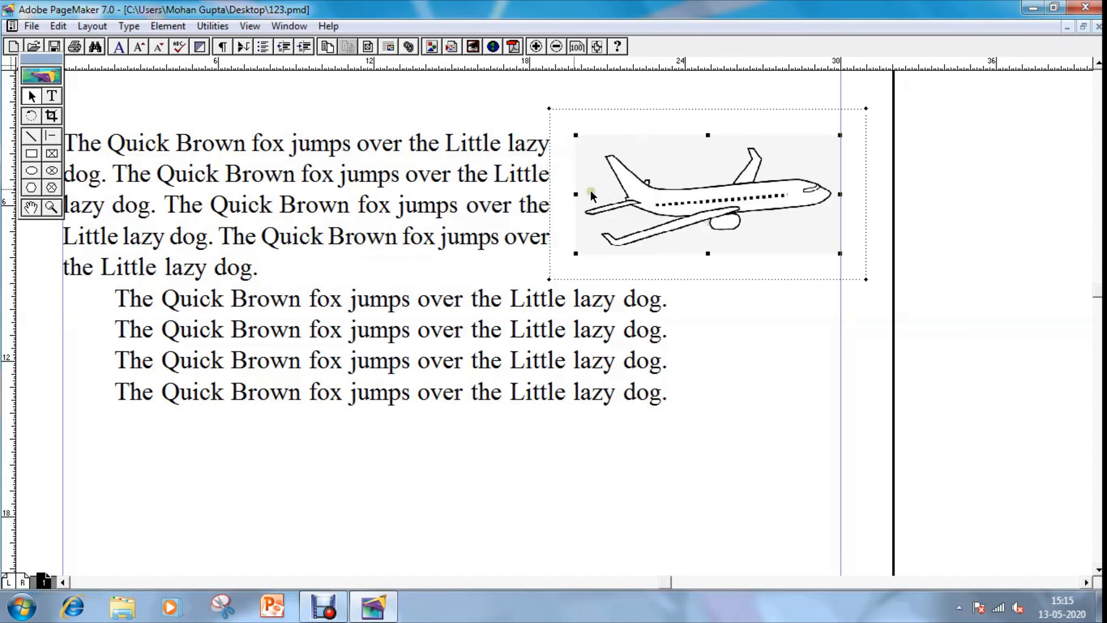
Move the text-wrapped airplane image slightly down along the page's right margin and deselect it.
{"action": "left_click_drag", "start_coordinate": [798, 199], "coordinate": [743, 215]}
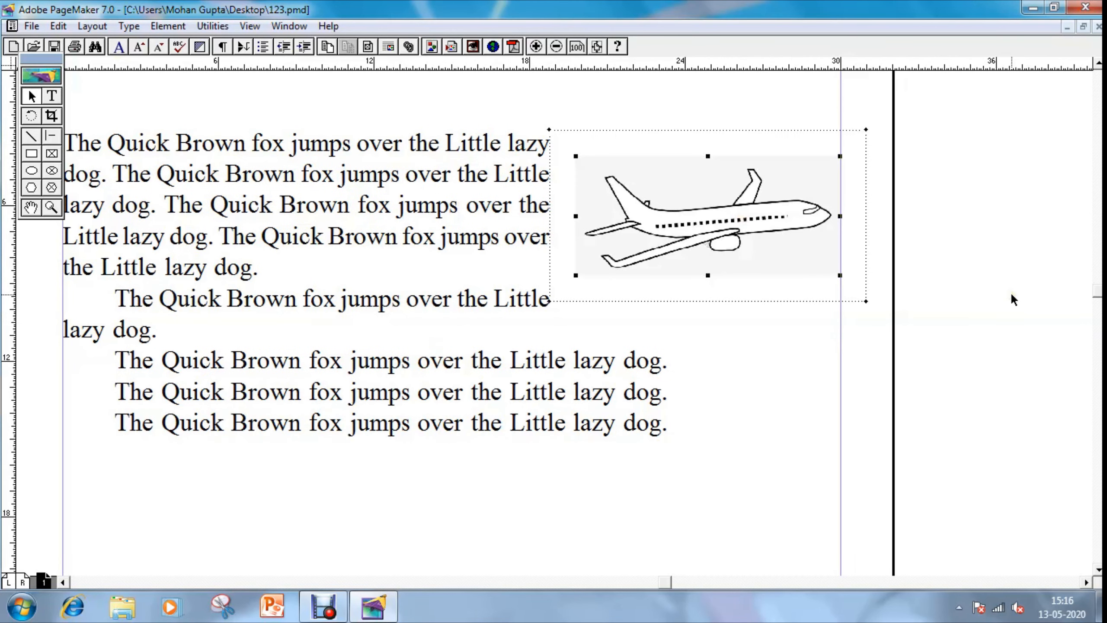
{"action": "left_click", "coordinate": [1012, 295]}
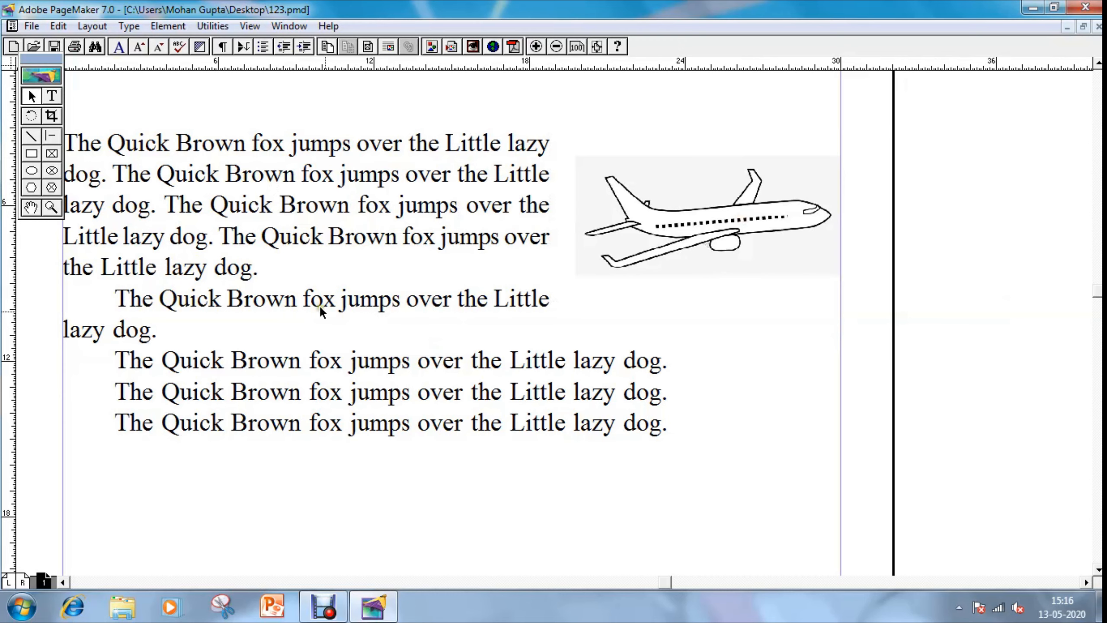
{"action": "left_click", "coordinate": [30, 30]}
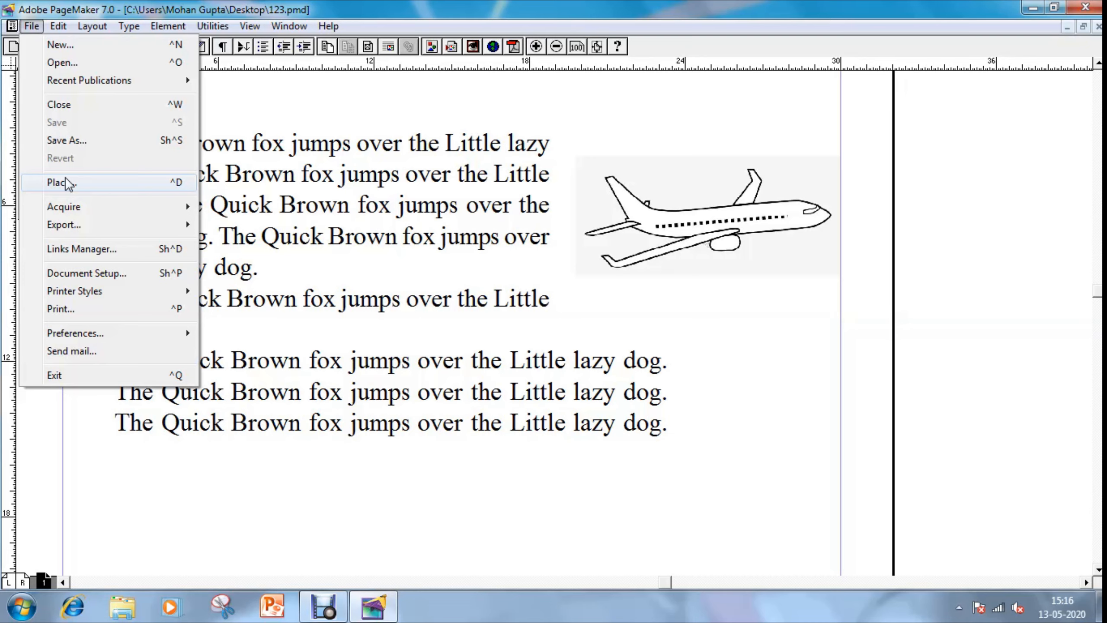
{"action": "mouse_move", "coordinate": [179, 209]}
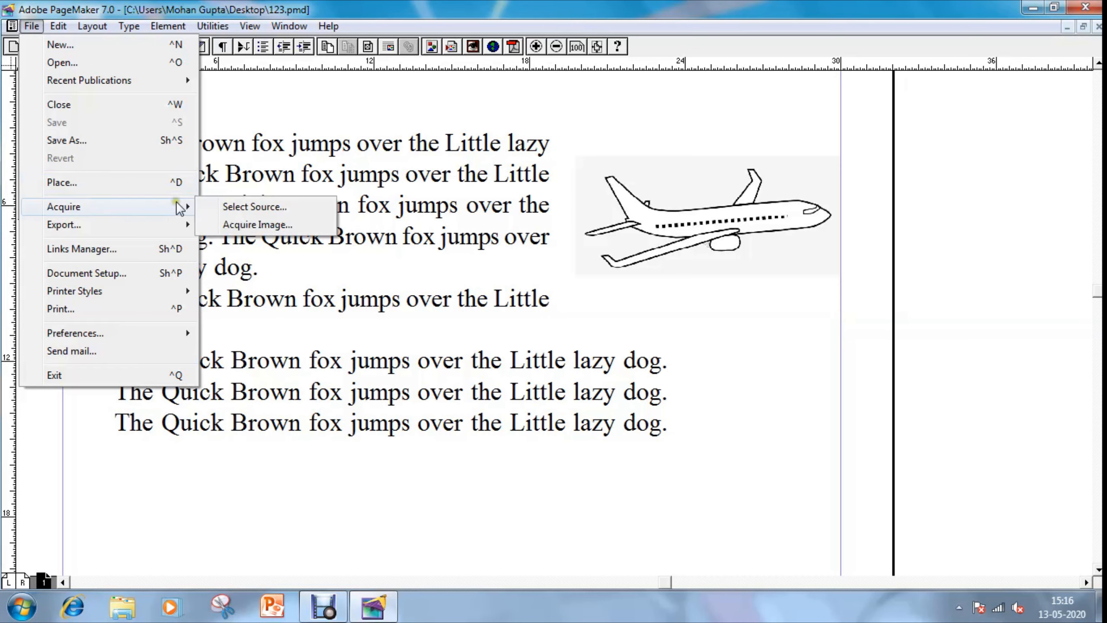
{"action": "mouse_move", "coordinate": [176, 231]}
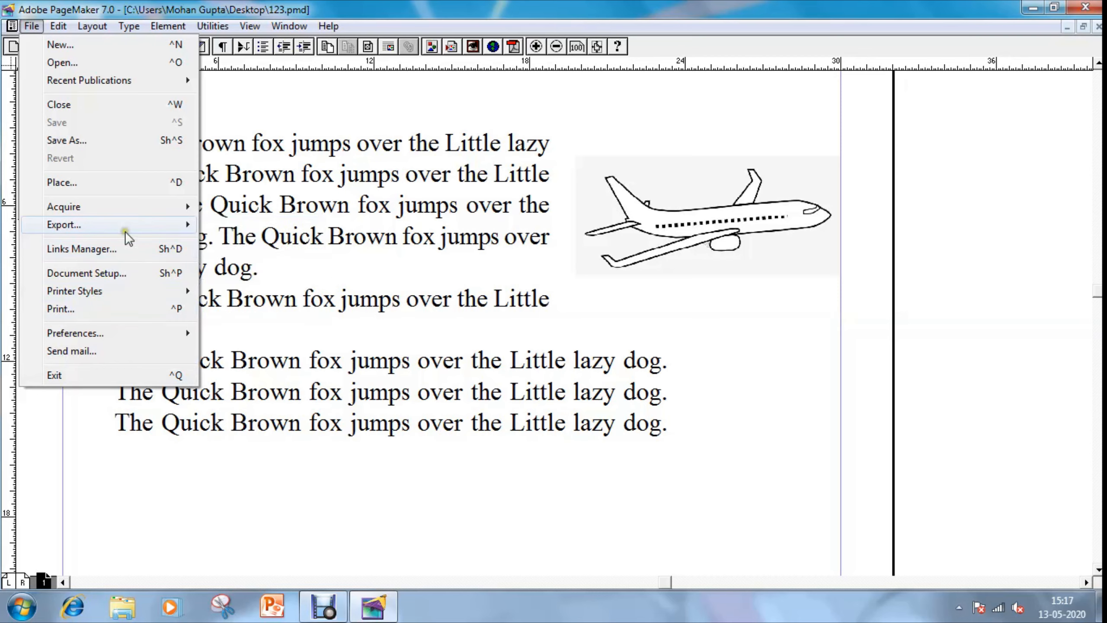
{"action": "mouse_move", "coordinate": [129, 234]}
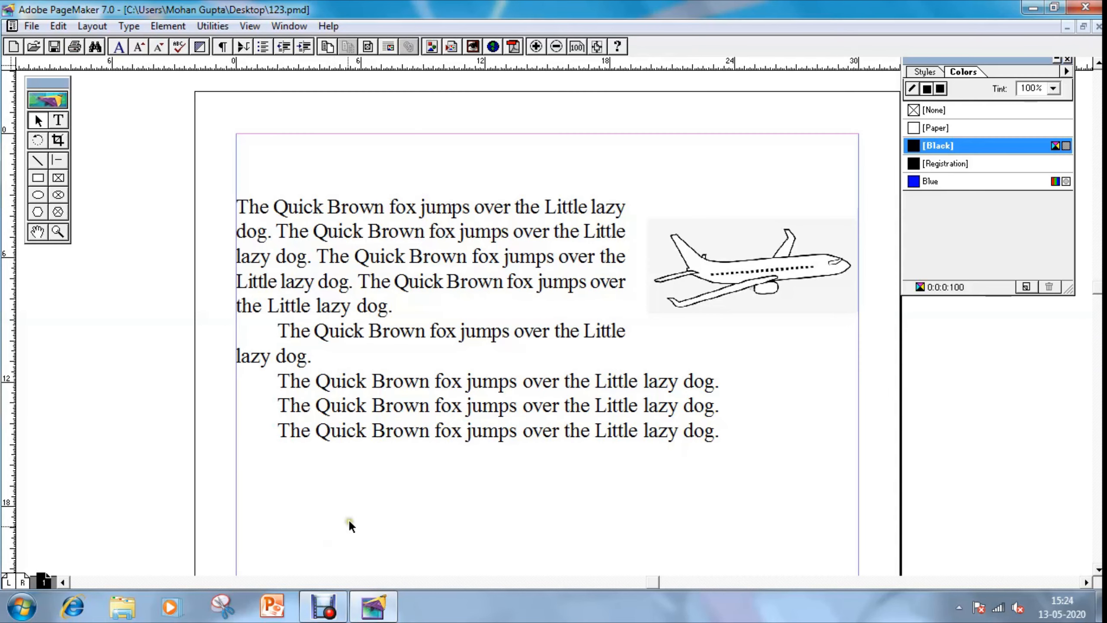
Export the Untitled1 HTML document to untitl1.htm on the desktop, replacing the existing file.
{"action": "left_click", "coordinate": [32, 26]}
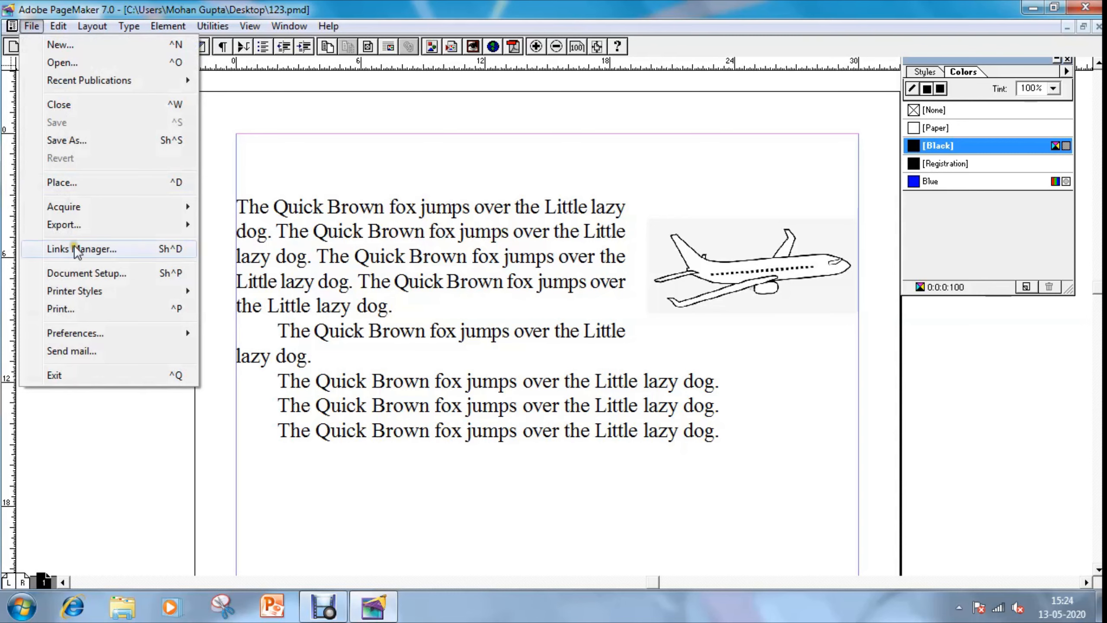
{"action": "mouse_move", "coordinate": [98, 234]}
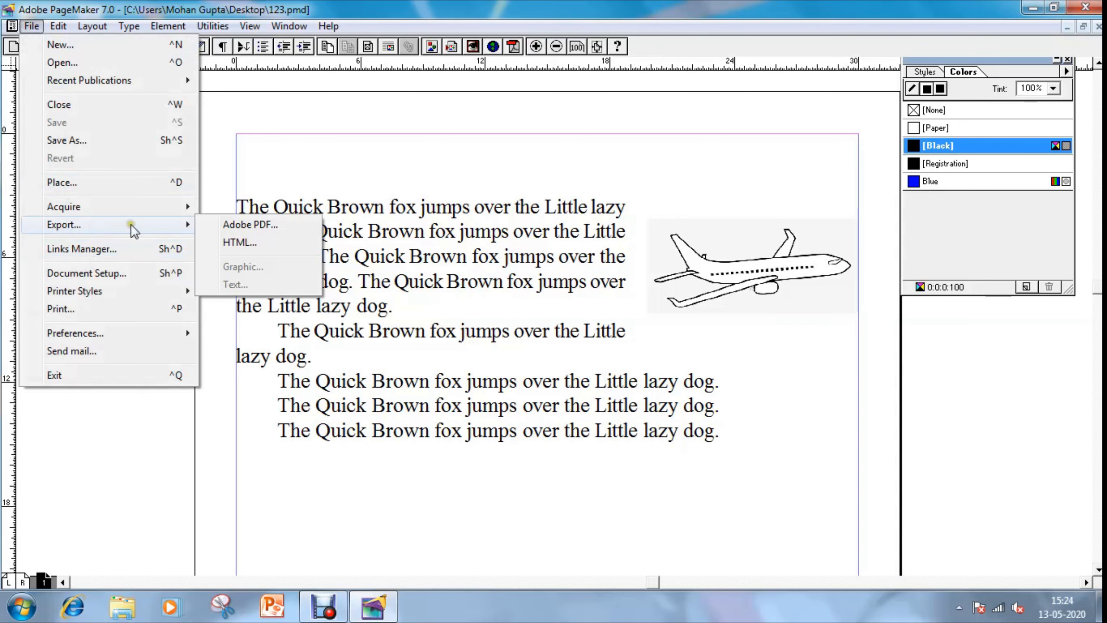
{"action": "left_click", "coordinate": [240, 243]}
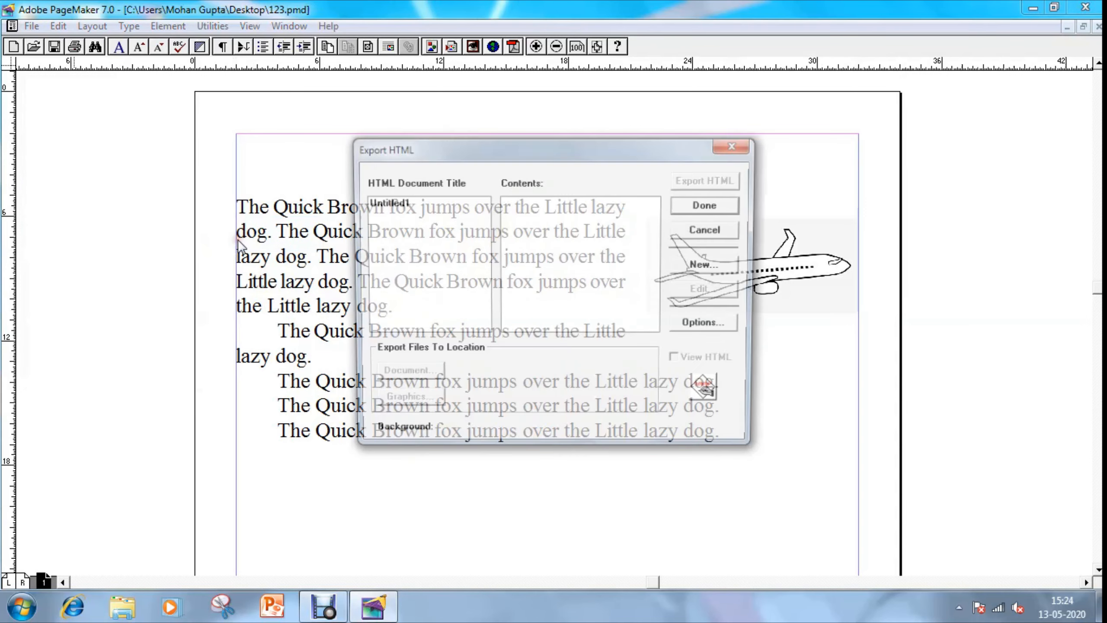
{"action": "left_click", "coordinate": [400, 200]}
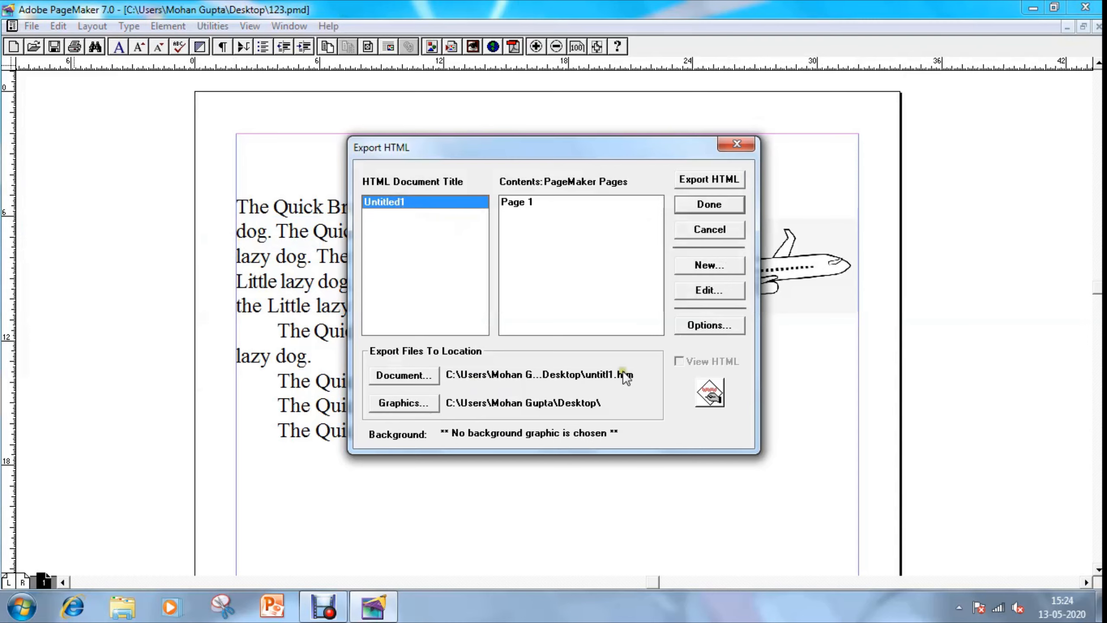
{"action": "left_click", "coordinate": [732, 184]}
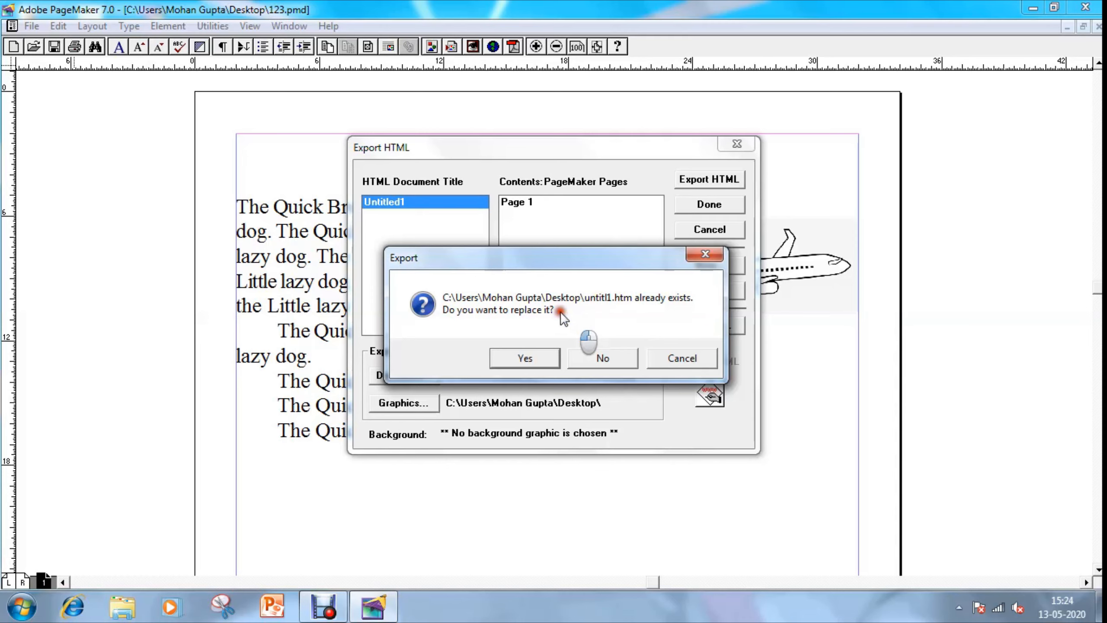
{"action": "left_click", "coordinate": [525, 358]}
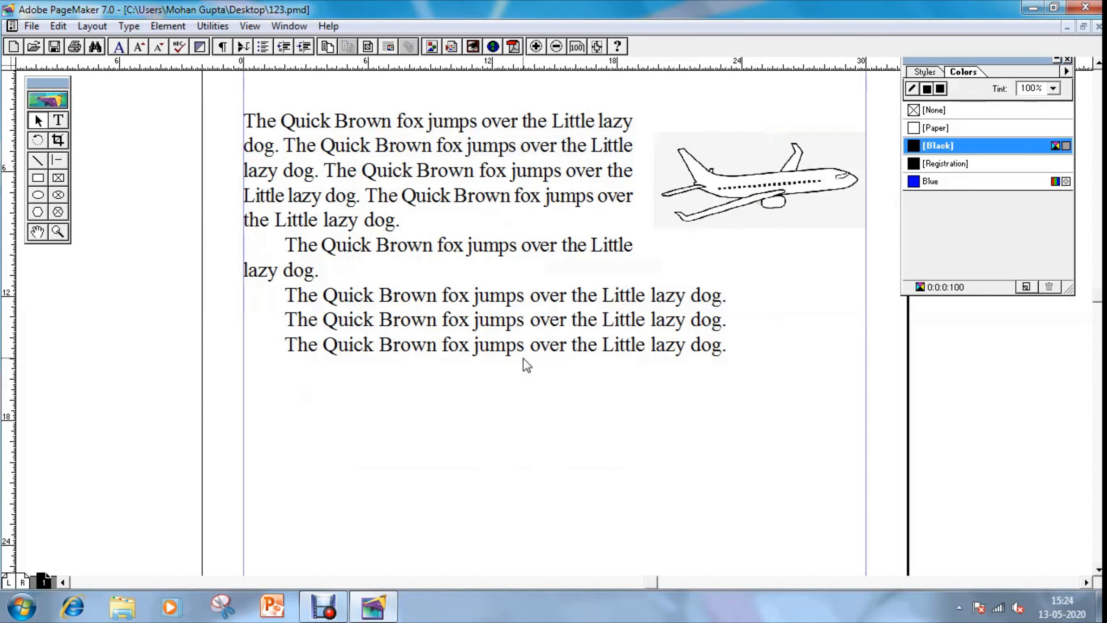
Check the exported untitl1 page from the desktop in Chrome, and return to PageMaker.
{"action": "right_click", "coordinate": [521, 611]}
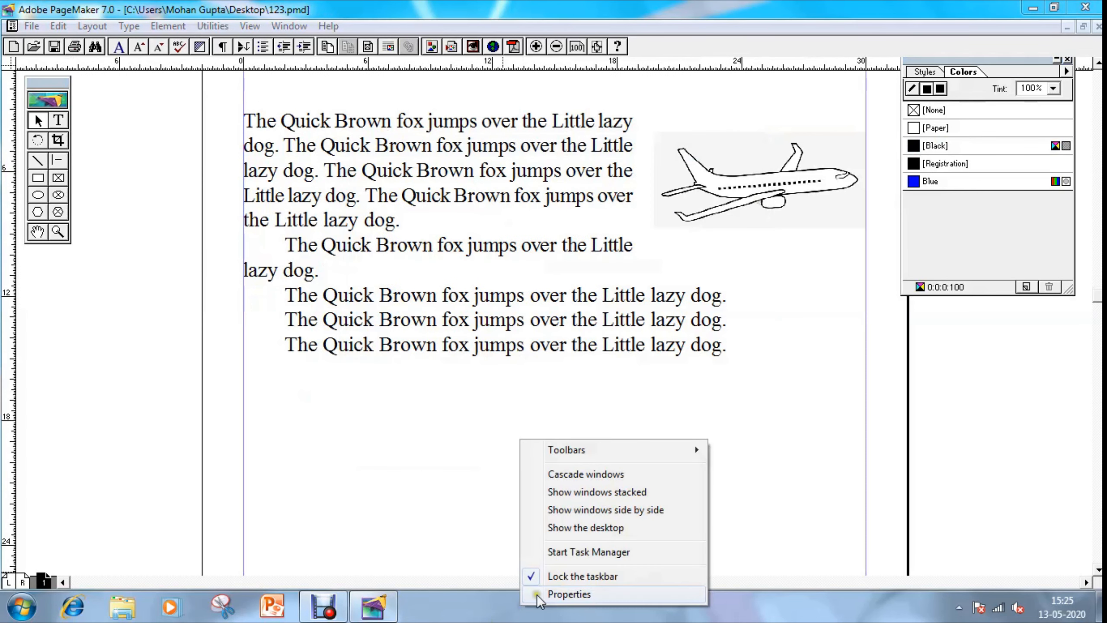
{"action": "left_click", "coordinate": [602, 529]}
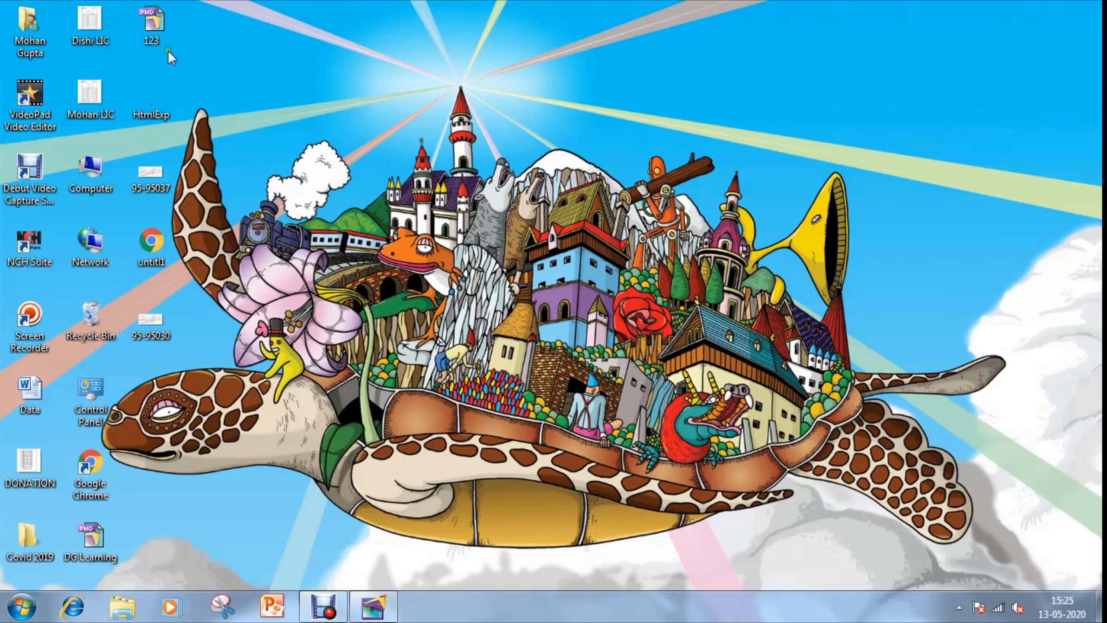
{"action": "left_click", "coordinate": [157, 242]}
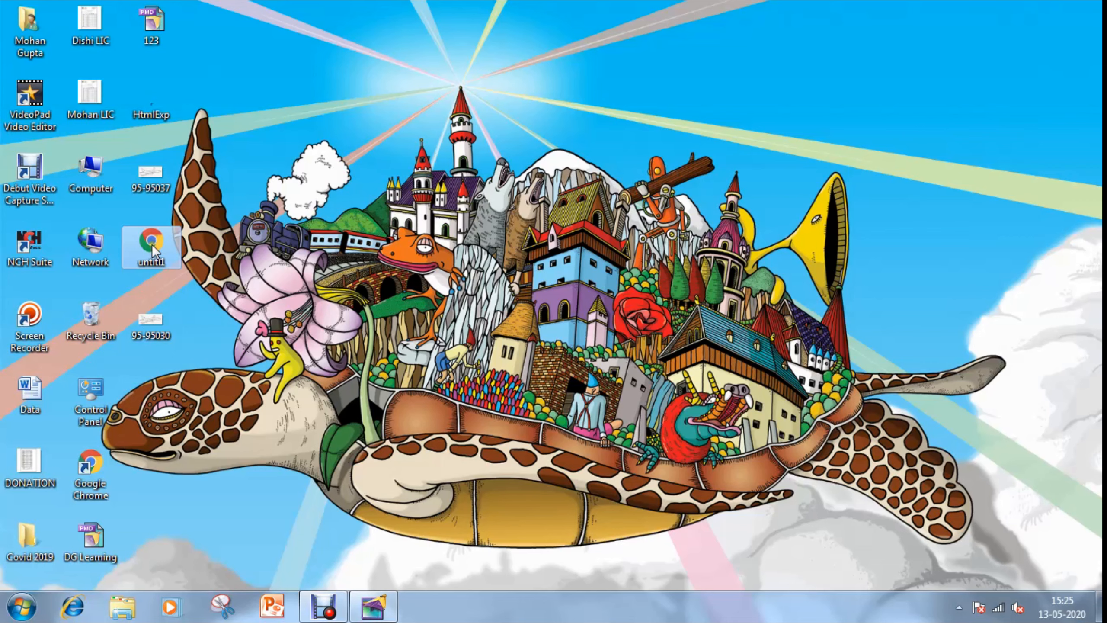
{"action": "double_click", "coordinate": [152, 245]}
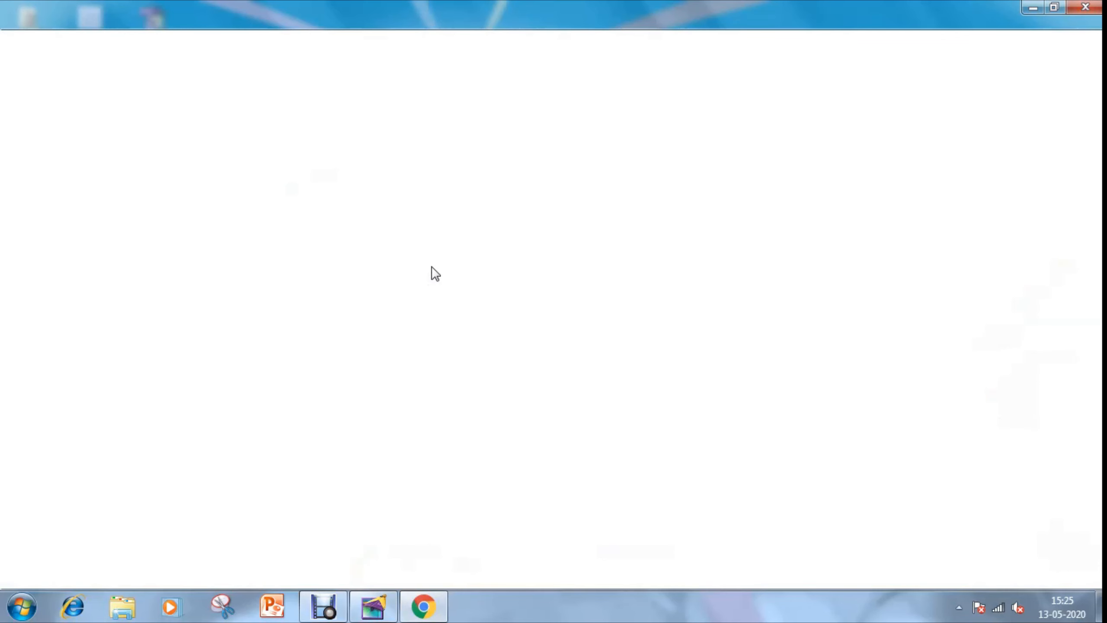
{"action": "left_click", "coordinate": [378, 44]}
{"action": "left_click", "coordinate": [426, 236]}
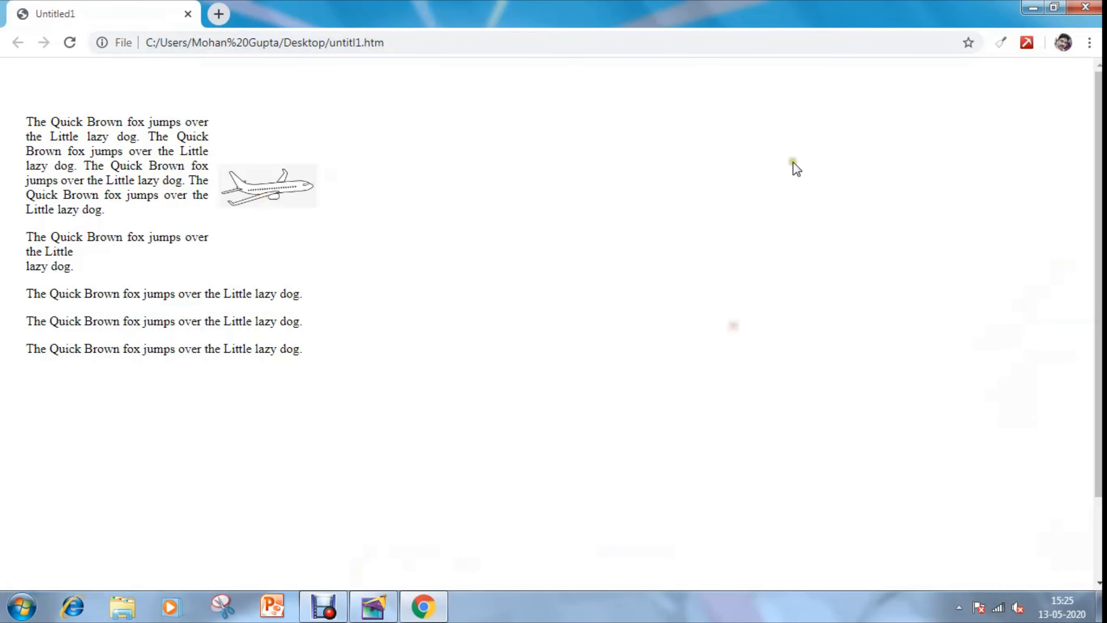
{"action": "left_click", "coordinate": [1085, 7]}
{"action": "left_click", "coordinate": [382, 609]}
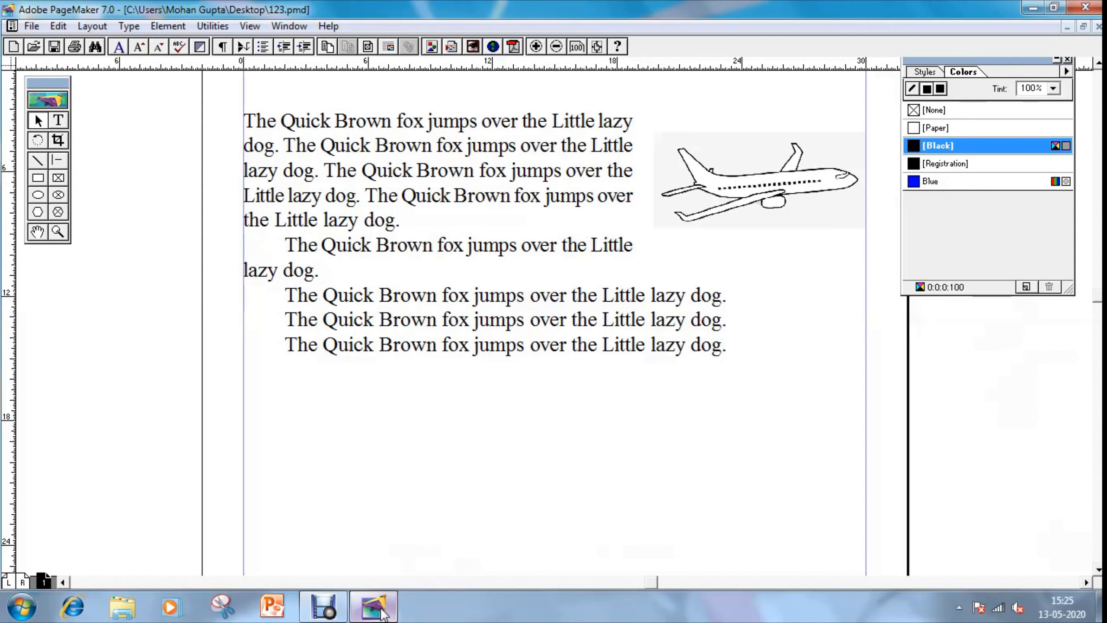
Open the Links Manager and look through the linked 95-95037.JPG entries.
{"action": "left_click", "coordinate": [29, 28]}
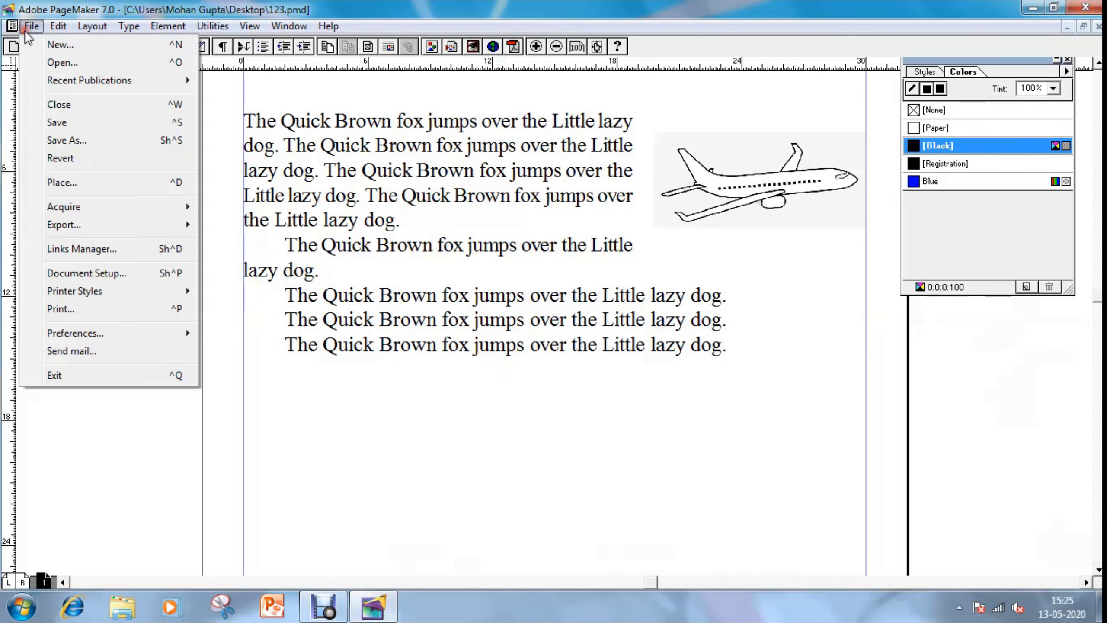
{"action": "mouse_move", "coordinate": [79, 237]}
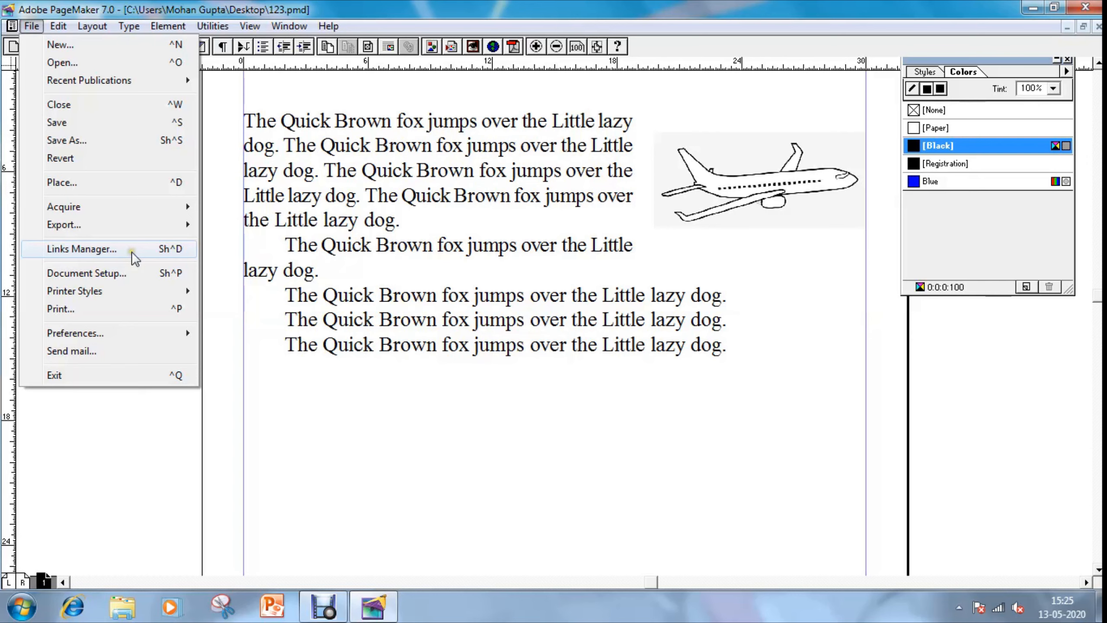
{"action": "left_click", "coordinate": [131, 250]}
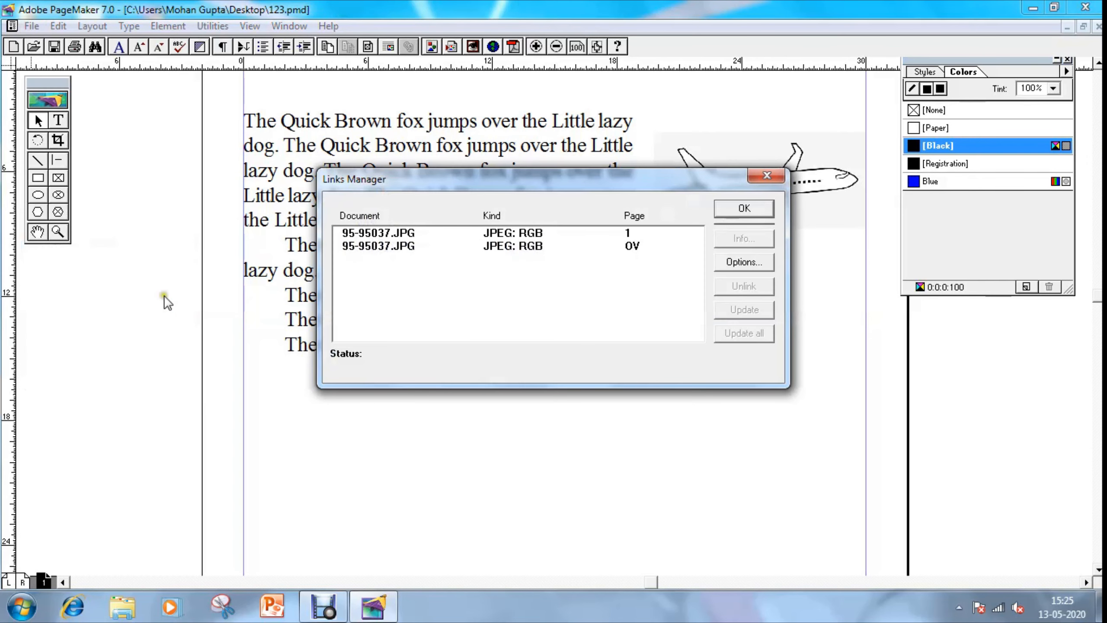
{"action": "left_click", "coordinate": [545, 247]}
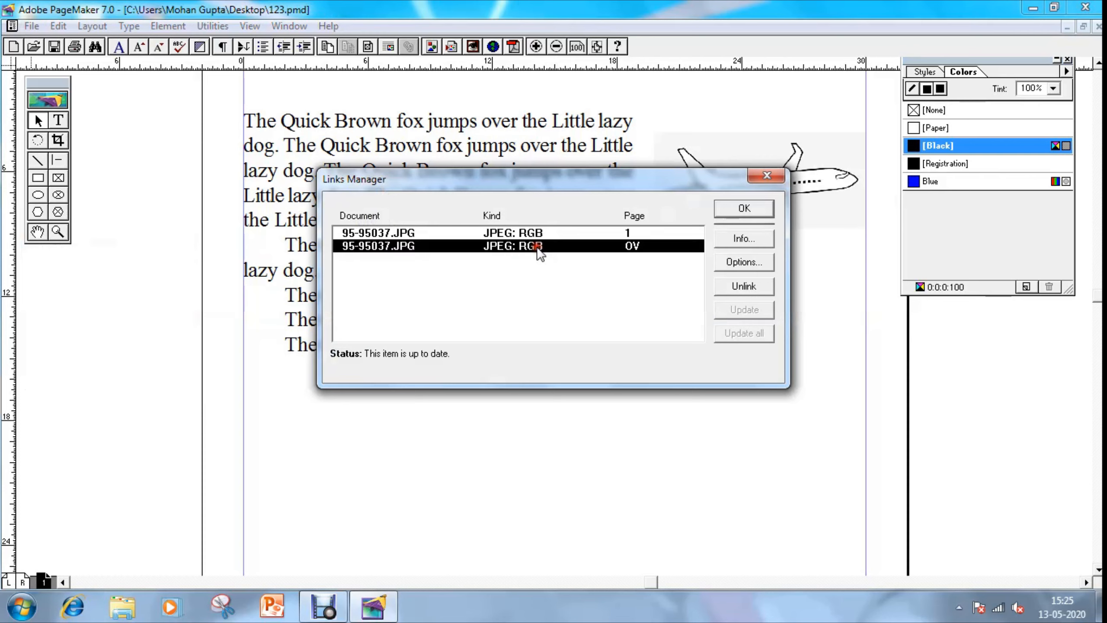
{"action": "left_click", "coordinate": [538, 234]}
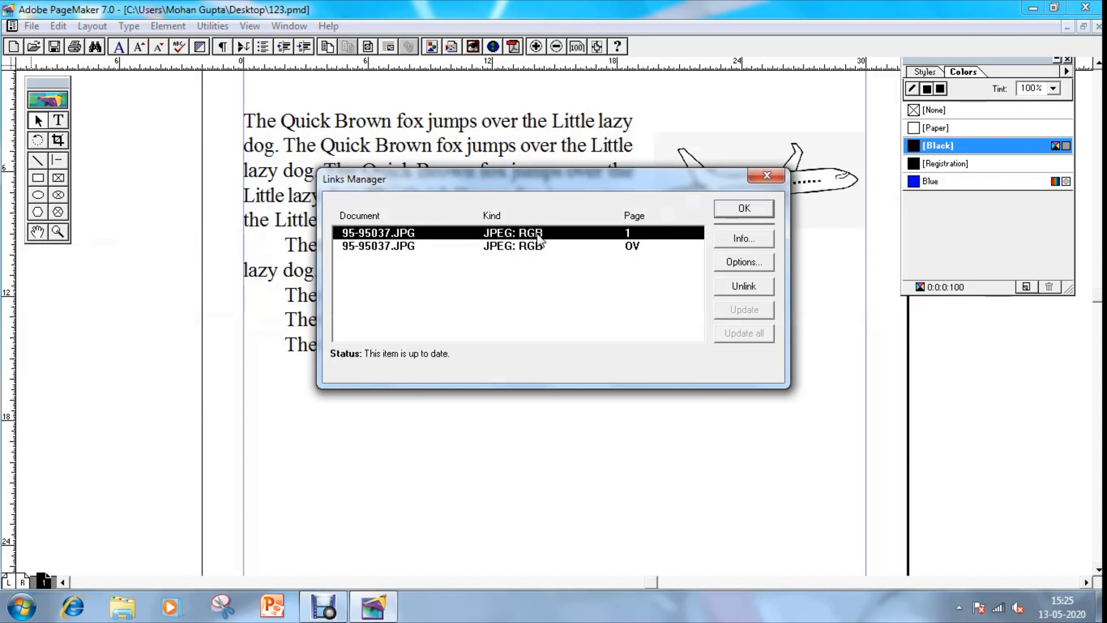
Examine the link information of the 95-95037.JPG entry marked OV, including its file name and location, and close it without changes.
{"action": "left_click", "coordinate": [635, 247]}
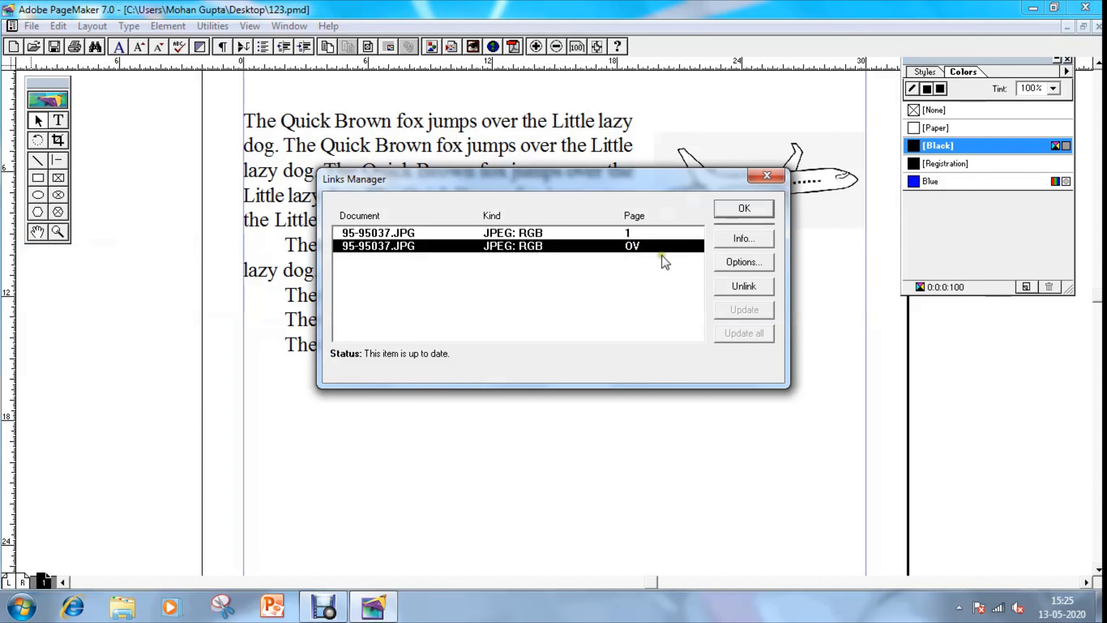
{"action": "left_click", "coordinate": [753, 239]}
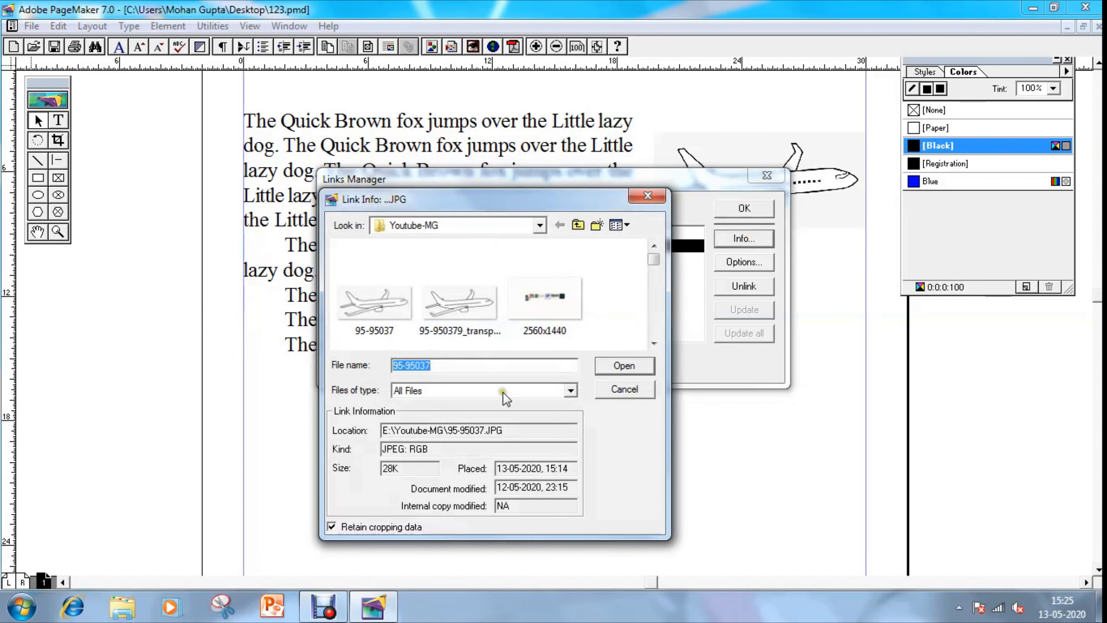
{"action": "left_click_drag", "start_coordinate": [526, 205], "coordinate": [488, 106]}
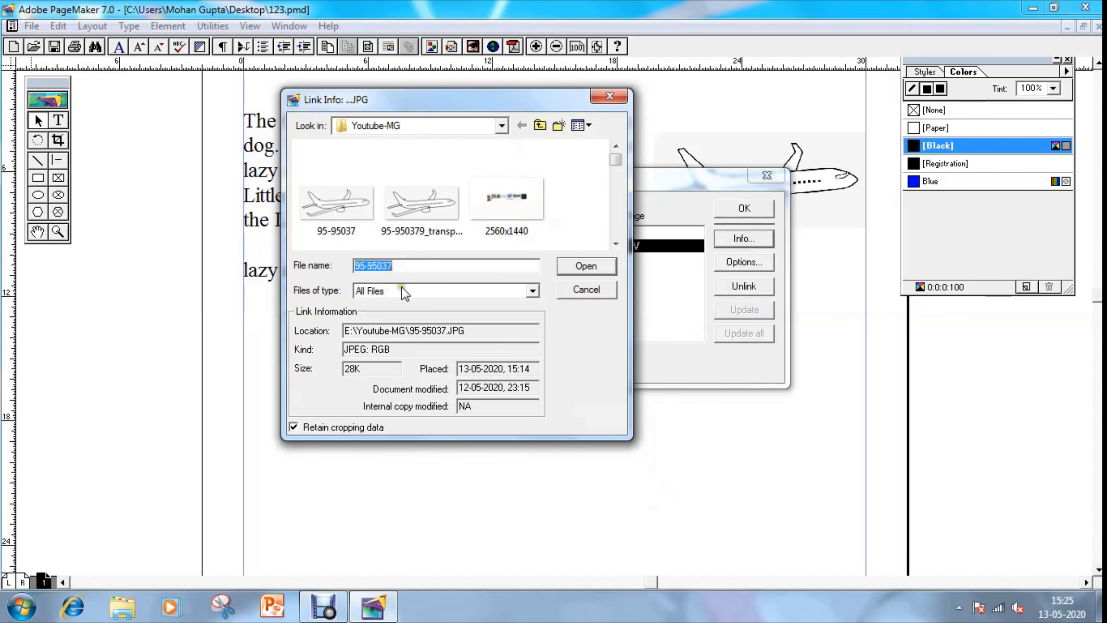
{"action": "left_click", "coordinate": [409, 269]}
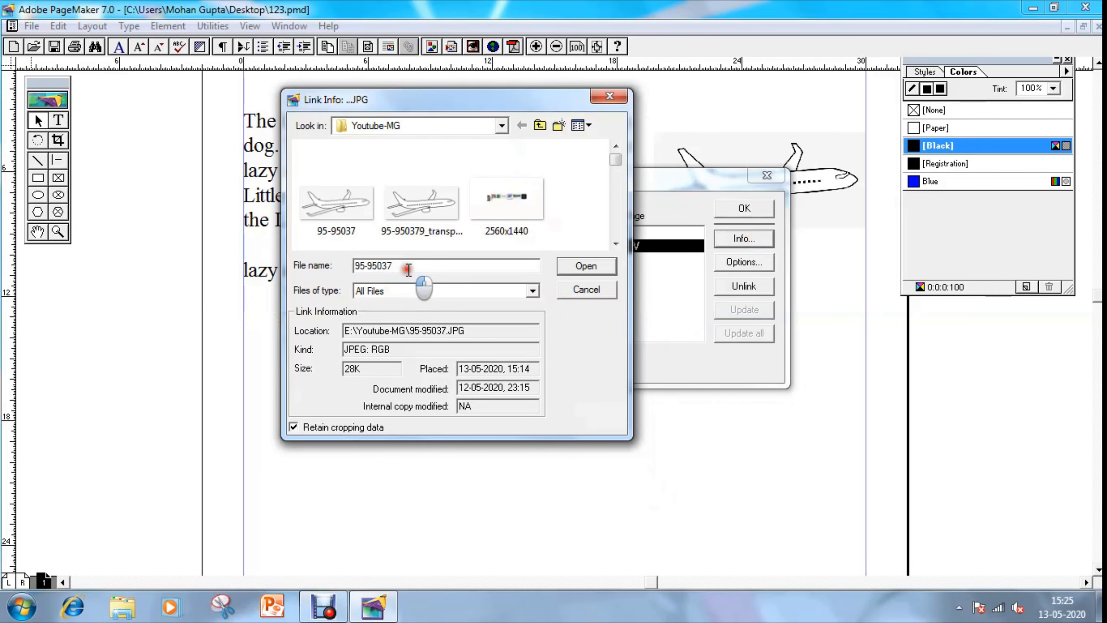
{"action": "left_click_drag", "start_coordinate": [408, 269], "coordinate": [345, 267]}
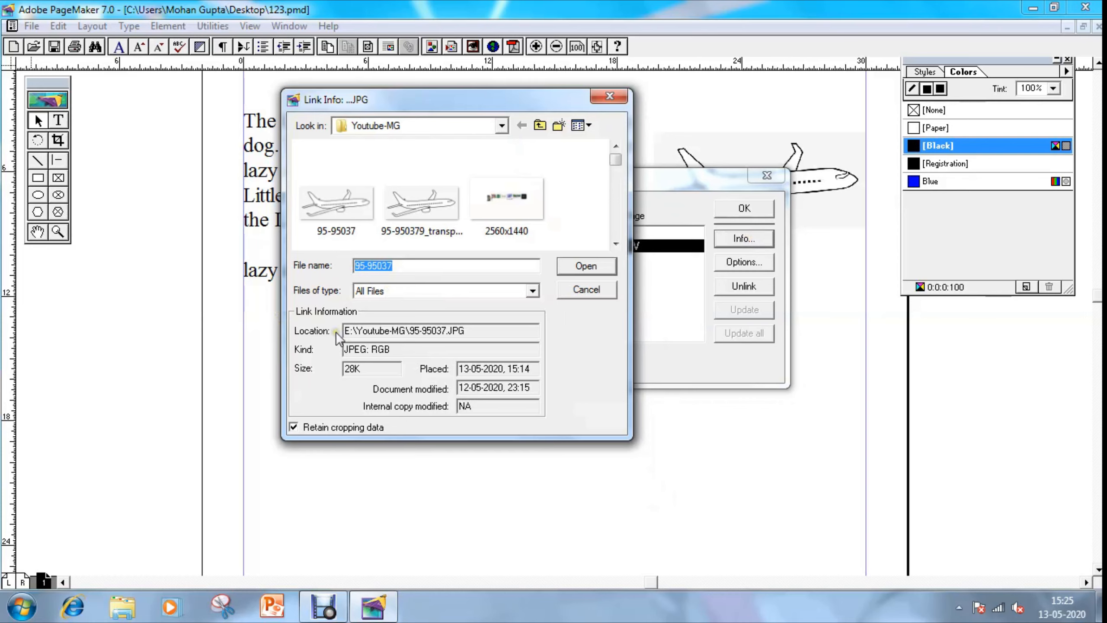
{"action": "mouse_move", "coordinate": [483, 332]}
{"action": "left_mouse_down"}
{"action": "mouse_move", "coordinate": [346, 332]}
{"action": "mouse_move", "coordinate": [367, 352]}
{"action": "mouse_move", "coordinate": [327, 366]}
{"action": "left_mouse_up"}
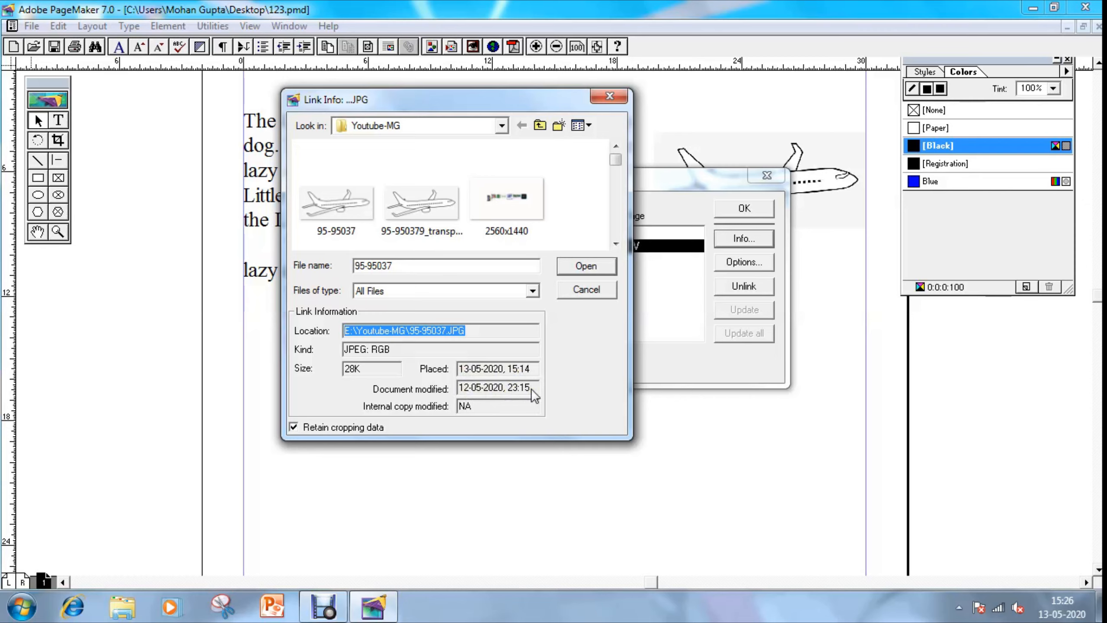
{"action": "left_click", "coordinate": [597, 293]}
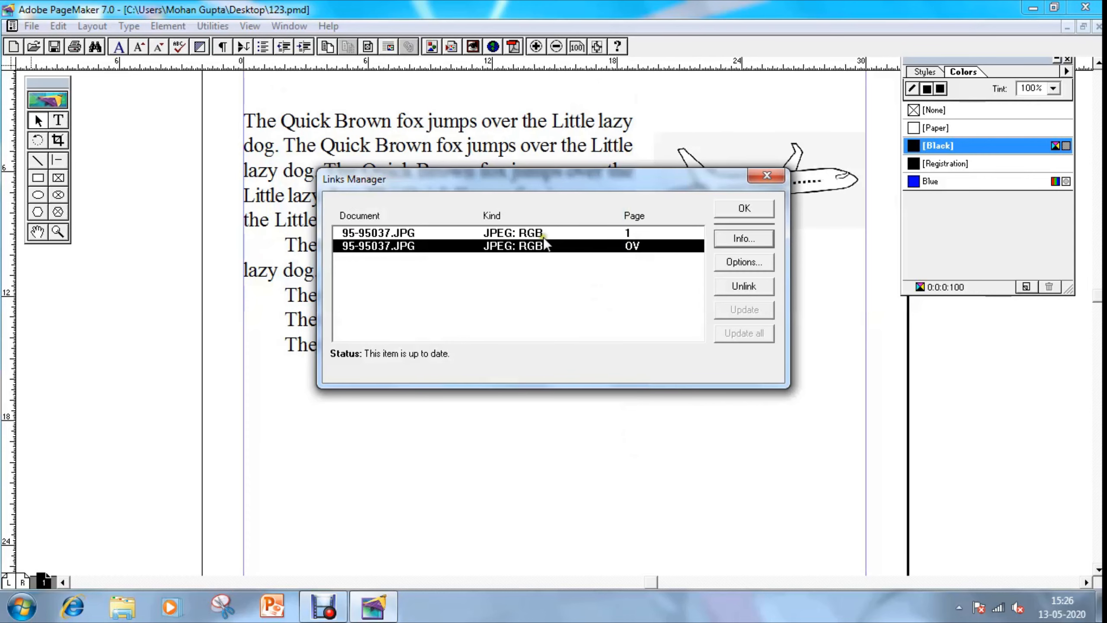
Examine the link information of the page 1 95-95037.JPG entry, including its location, size and placed and modified dates, and close it.
{"action": "left_click", "coordinate": [541, 234]}
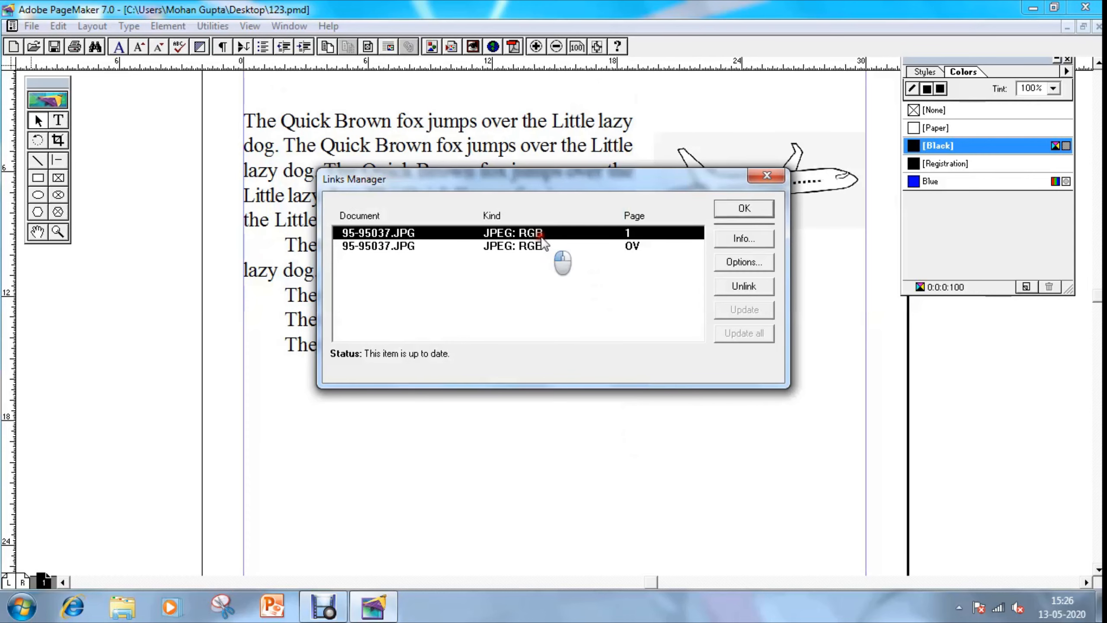
{"action": "left_click", "coordinate": [747, 240]}
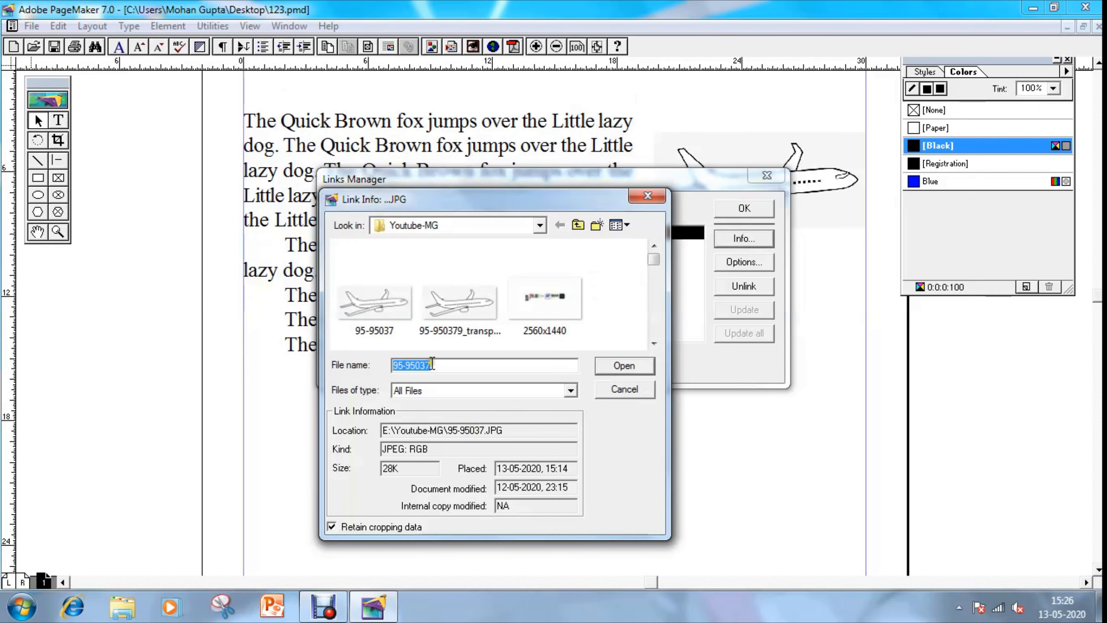
{"action": "double_click", "coordinate": [521, 434]}
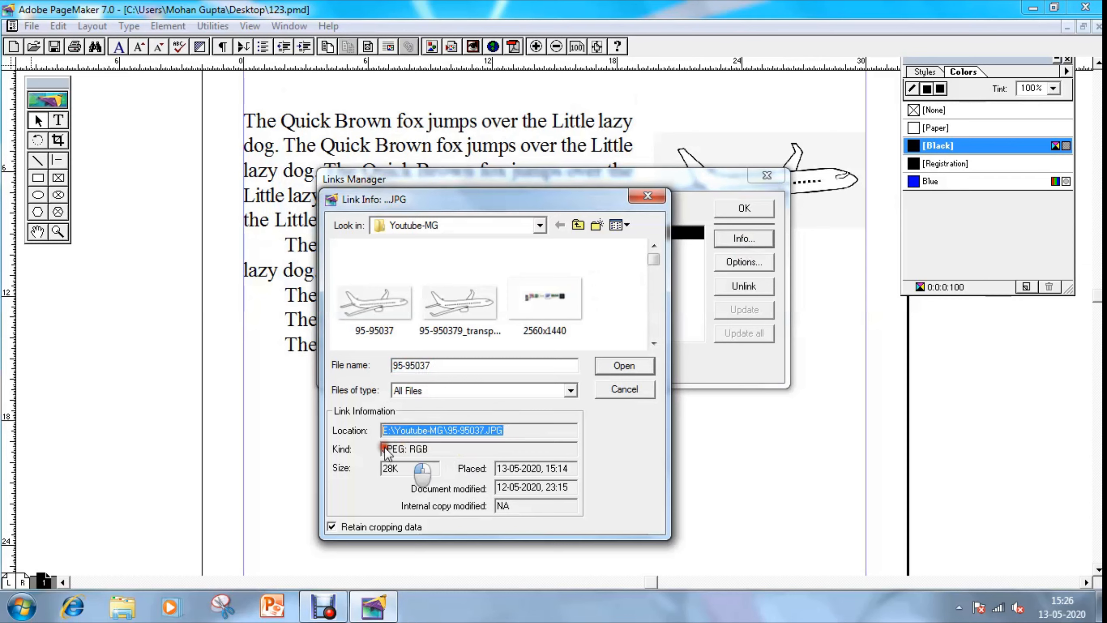
{"action": "left_click", "coordinate": [389, 471]}
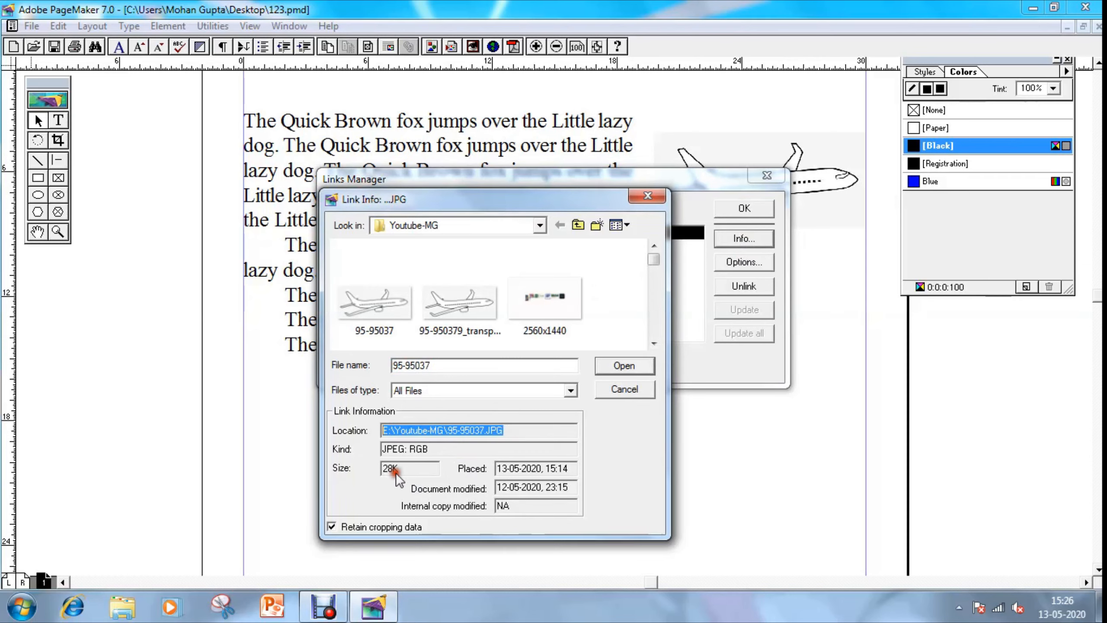
{"action": "left_click", "coordinate": [573, 468]}
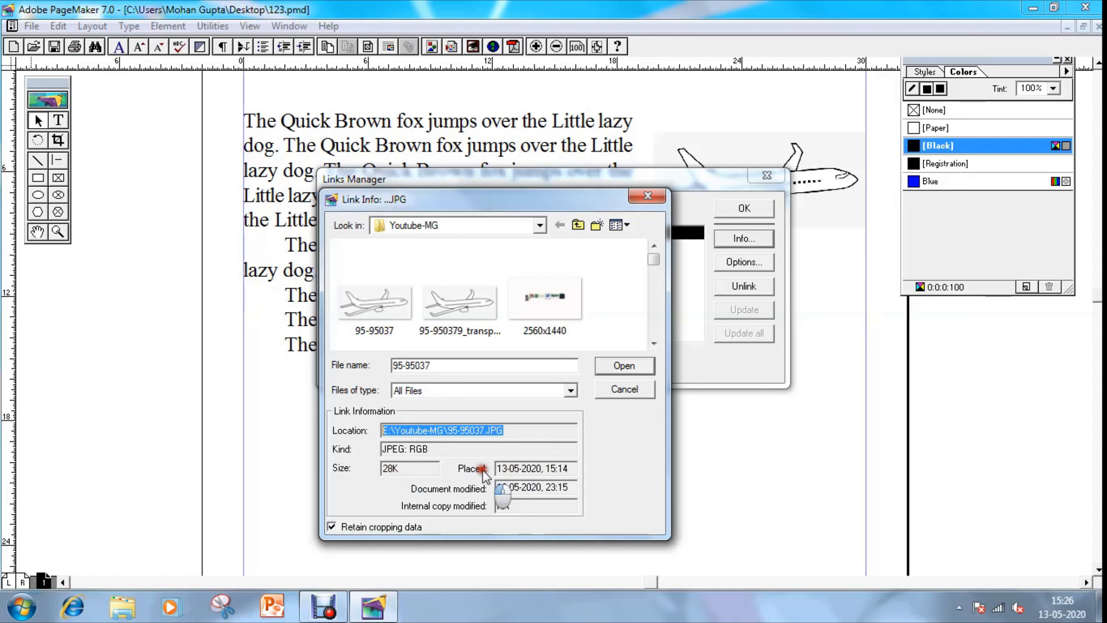
{"action": "left_click", "coordinate": [488, 500]}
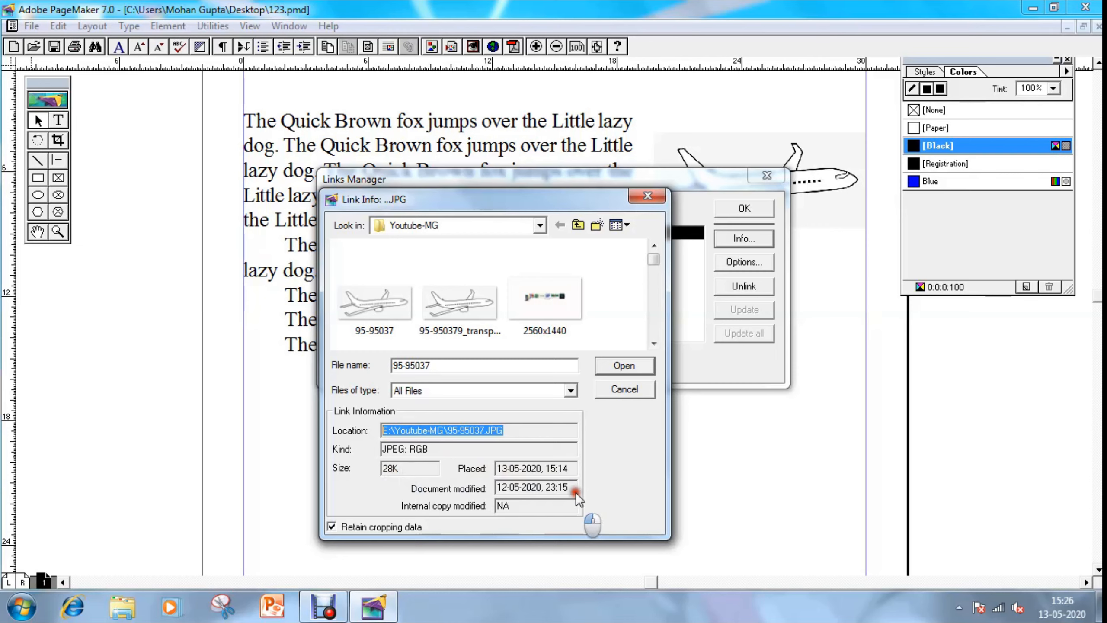
{"action": "left_click", "coordinate": [624, 365]}
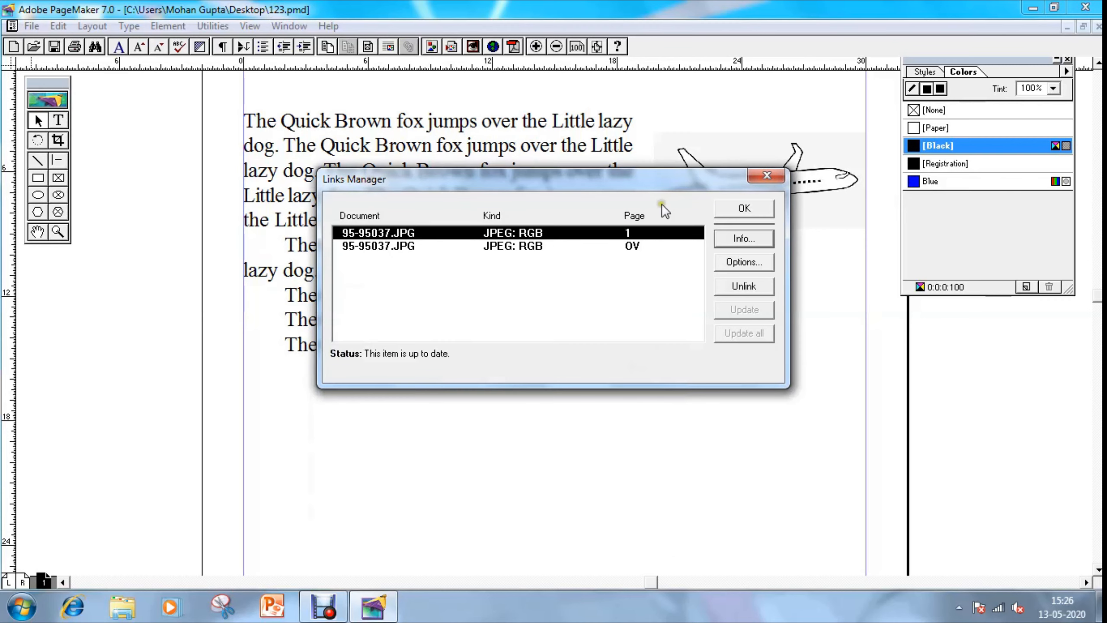
Examine the page 1 image's link options, trying Update automatically and Alert before updating, and close them.
{"action": "left_click", "coordinate": [754, 263]}
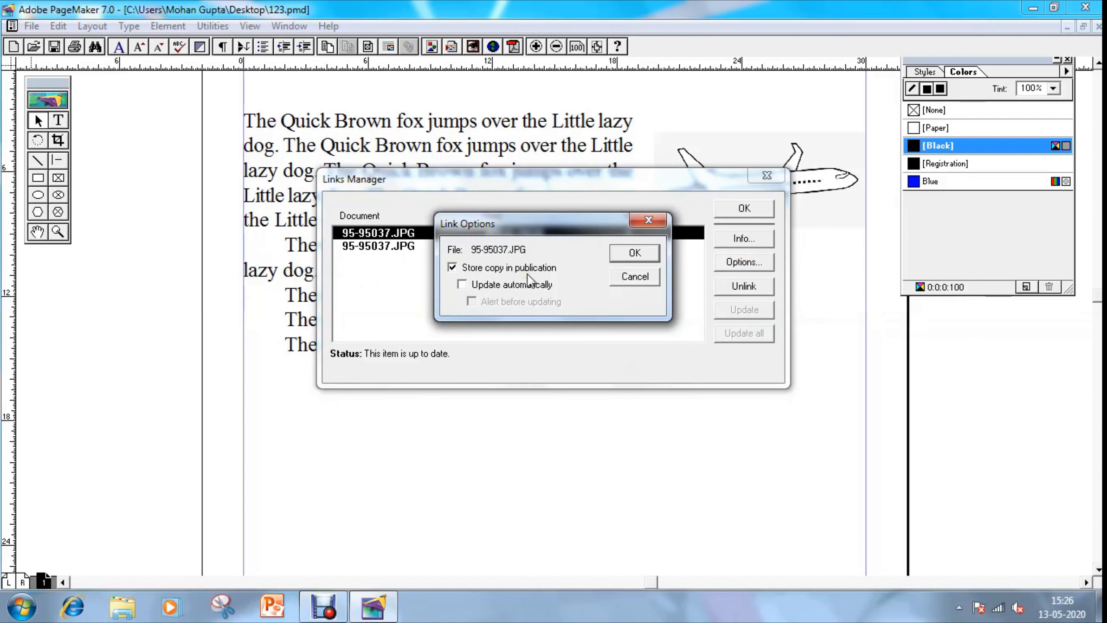
{"action": "left_click", "coordinate": [502, 286]}
{"action": "left_click", "coordinate": [508, 301]}
{"action": "left_click", "coordinate": [515, 301]}
{"action": "left_click", "coordinate": [520, 288]}
{"action": "left_click", "coordinate": [636, 253]}
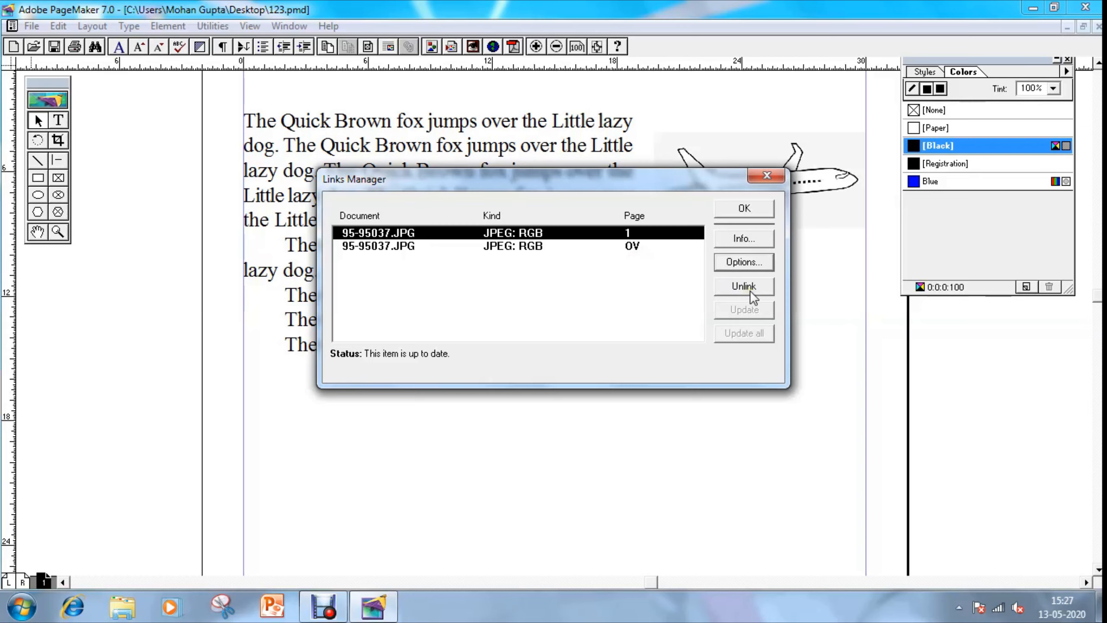
Compare the OV and page 1 entries of 95-95037.JPG in the Links Manager and close it.
{"action": "left_click", "coordinate": [522, 245]}
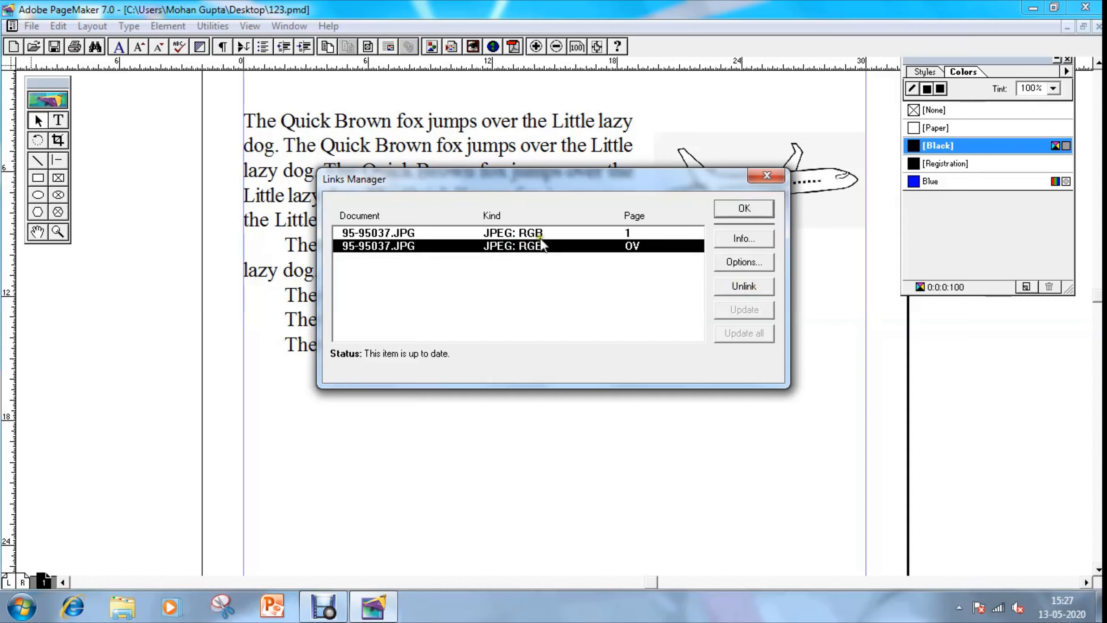
{"action": "left_click", "coordinate": [630, 235]}
{"action": "left_click", "coordinate": [631, 247]}
{"action": "left_click", "coordinate": [761, 210]}
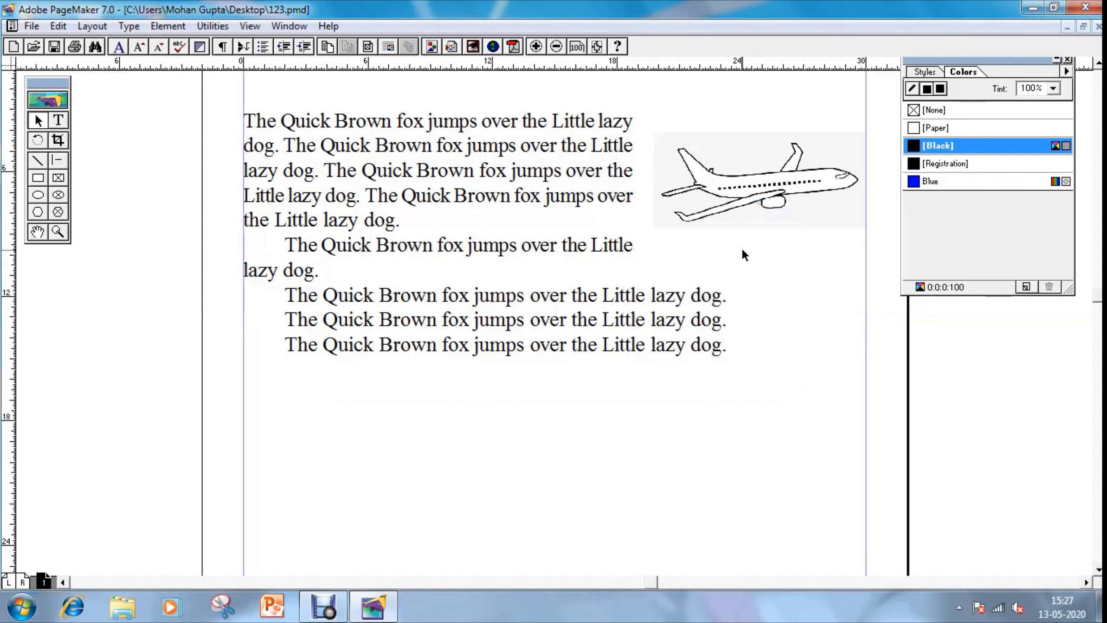
Show the entire pasteboard, select all objects on page 1 and close the Colors palette.
{"action": "key", "text": "ctrl+0"}
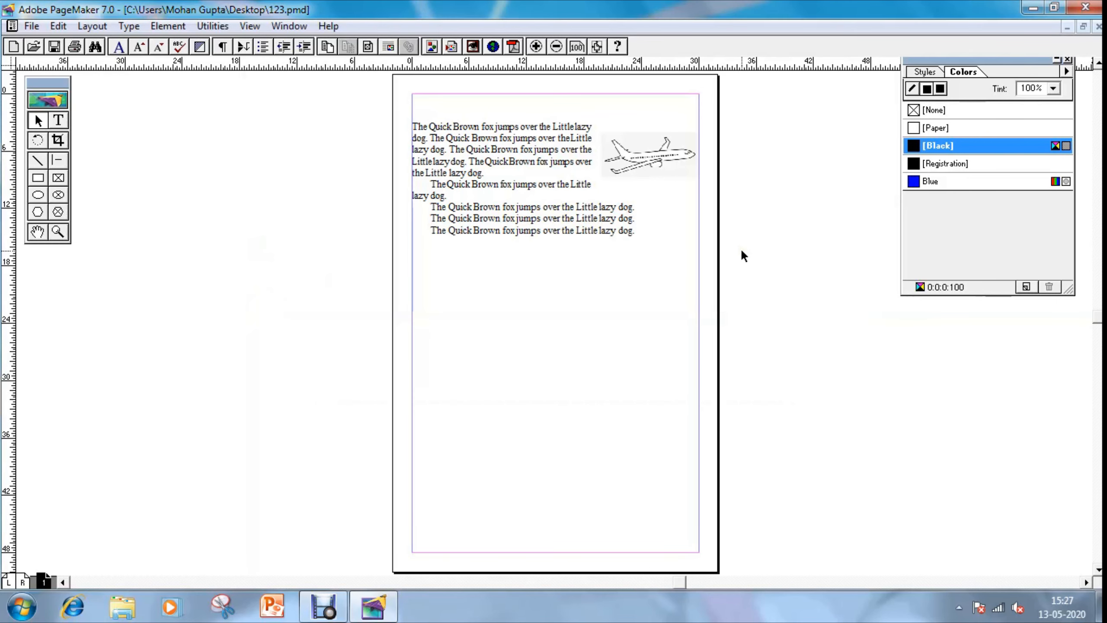
{"action": "key", "text": "ctrl+shift+0"}
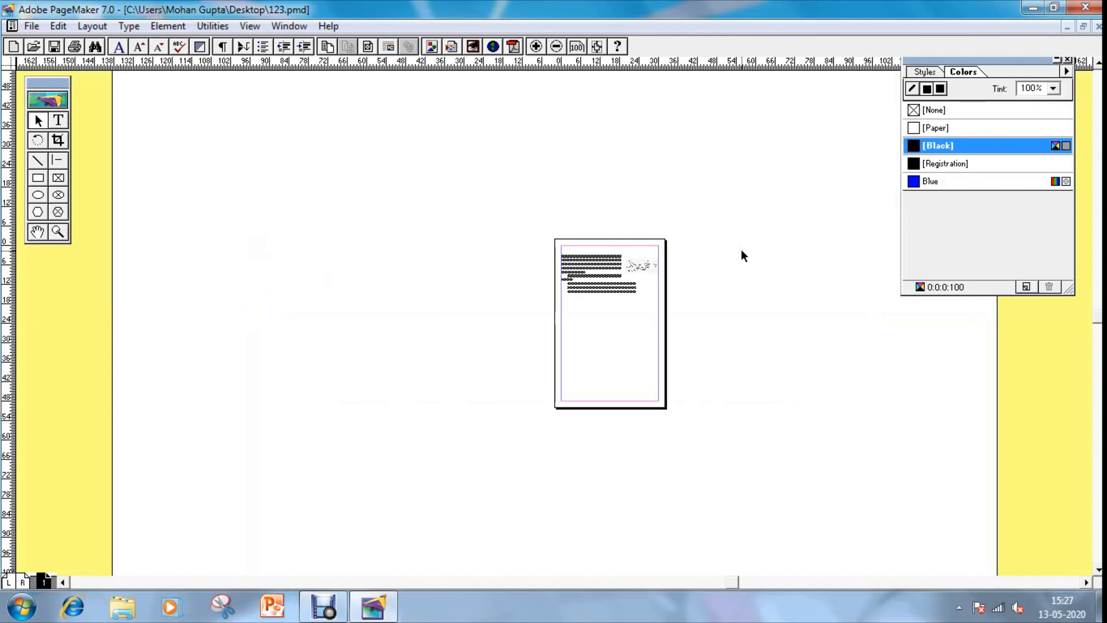
{"action": "key", "text": "ctrl+a"}
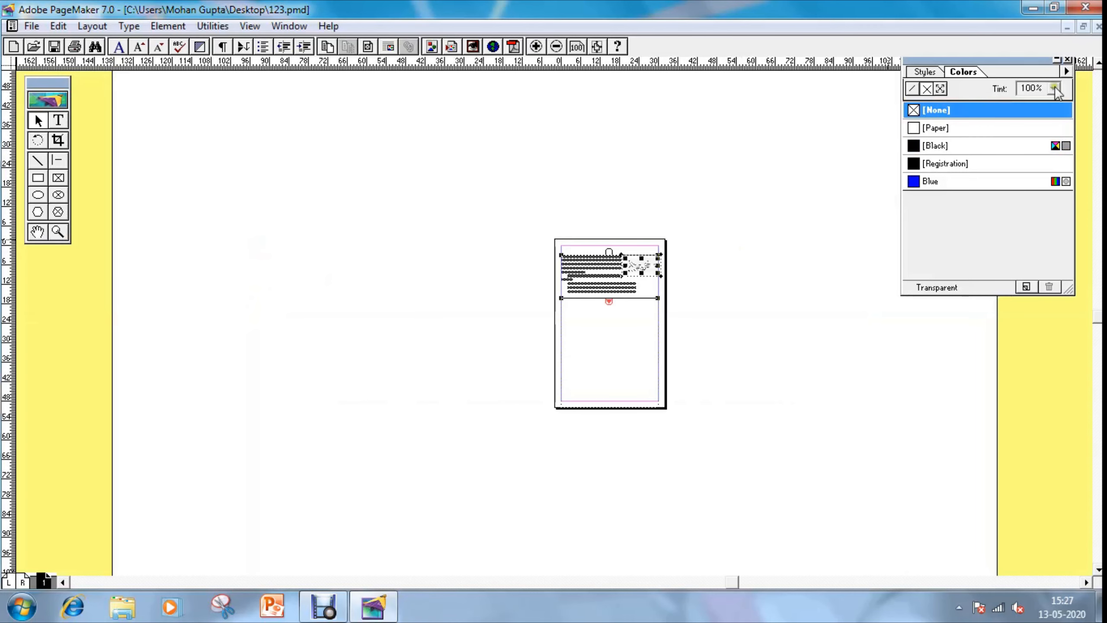
{"action": "left_click", "coordinate": [1068, 60]}
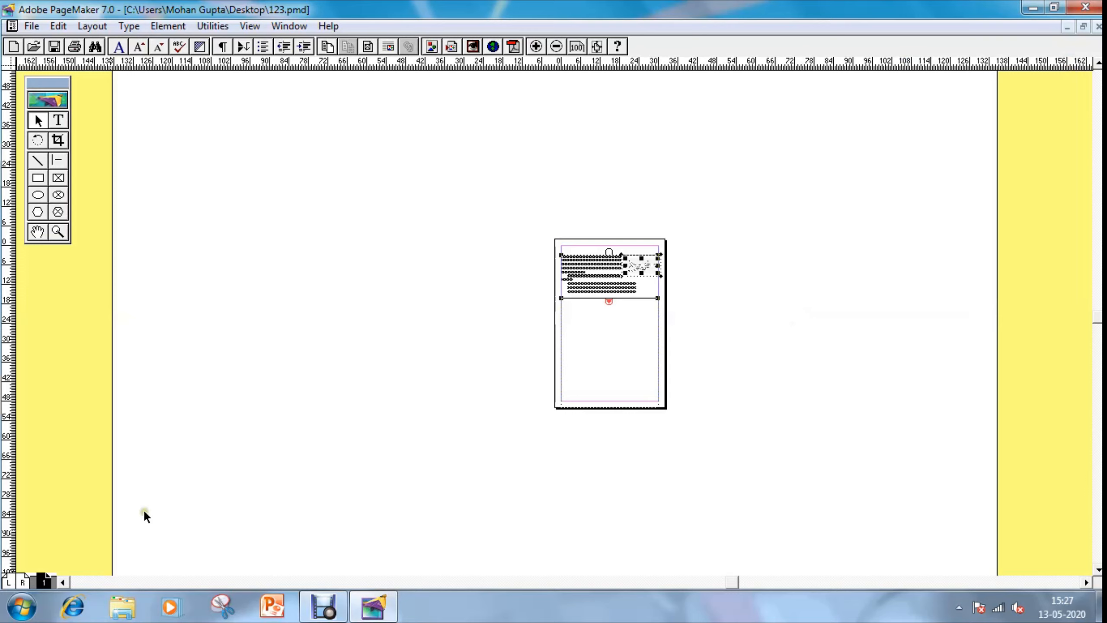
Inspect the master pages and their surrounding pasteboard for stray objects, and return to page 1.
{"action": "left_click", "coordinate": [17, 581]}
{"action": "left_click", "coordinate": [18, 583]}
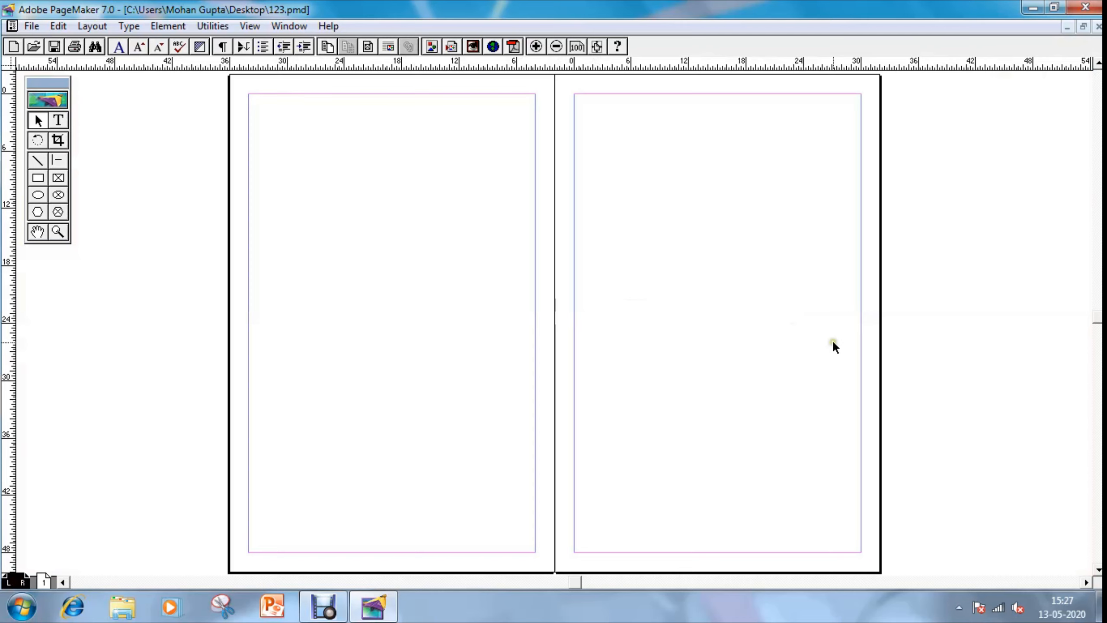
{"action": "key", "text": "ctrl+minus"}
{"action": "key", "text": "ctrl+minus"}
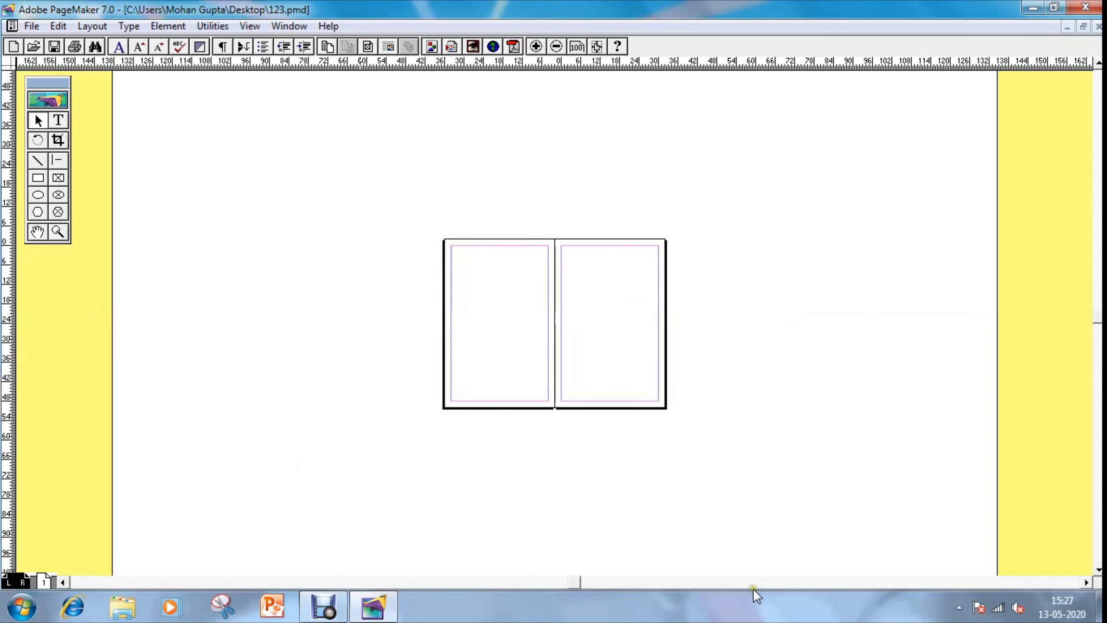
{"action": "left_click", "coordinate": [45, 583]}
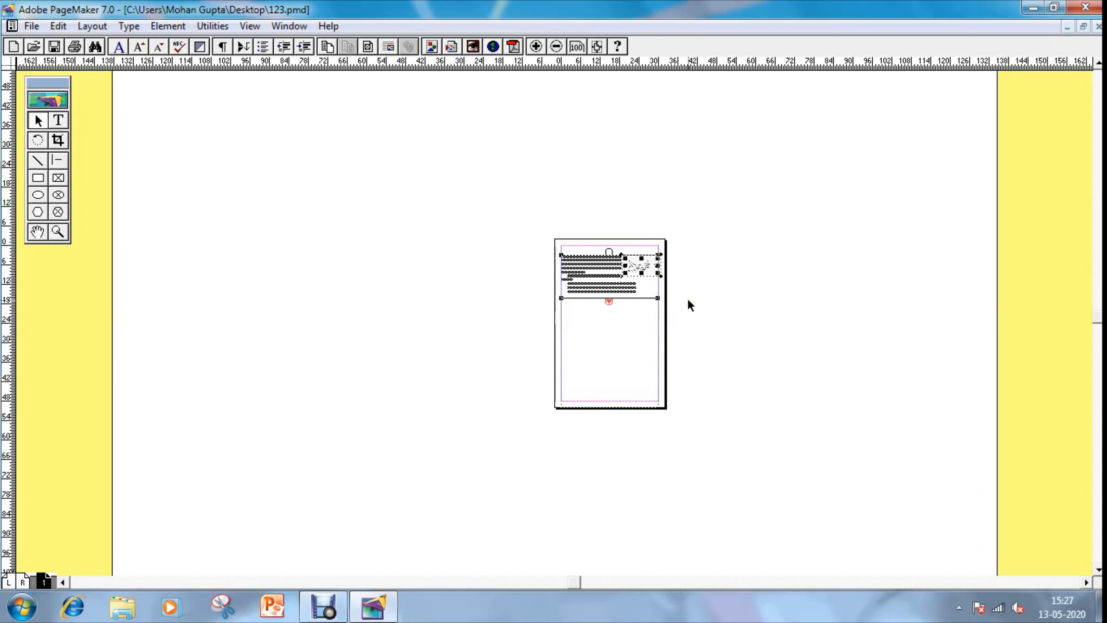
Fit page 1 in the window and extend the text block down to the page's bottom margin.
{"action": "key", "text": "ctrl+0"}
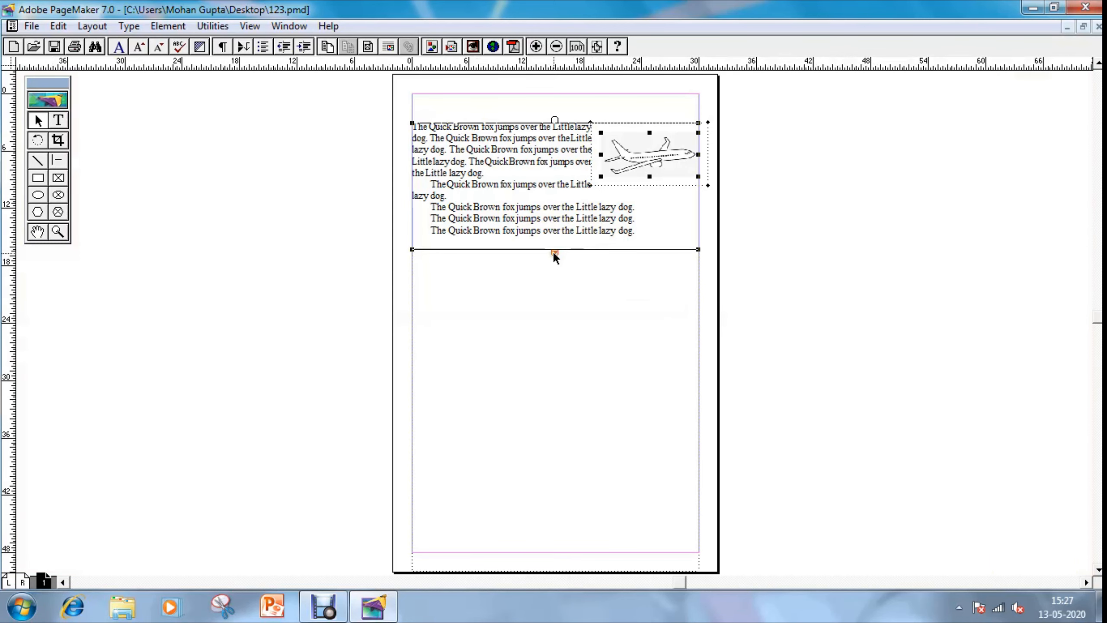
{"action": "left_click_drag", "start_coordinate": [553, 252], "coordinate": [569, 474]}
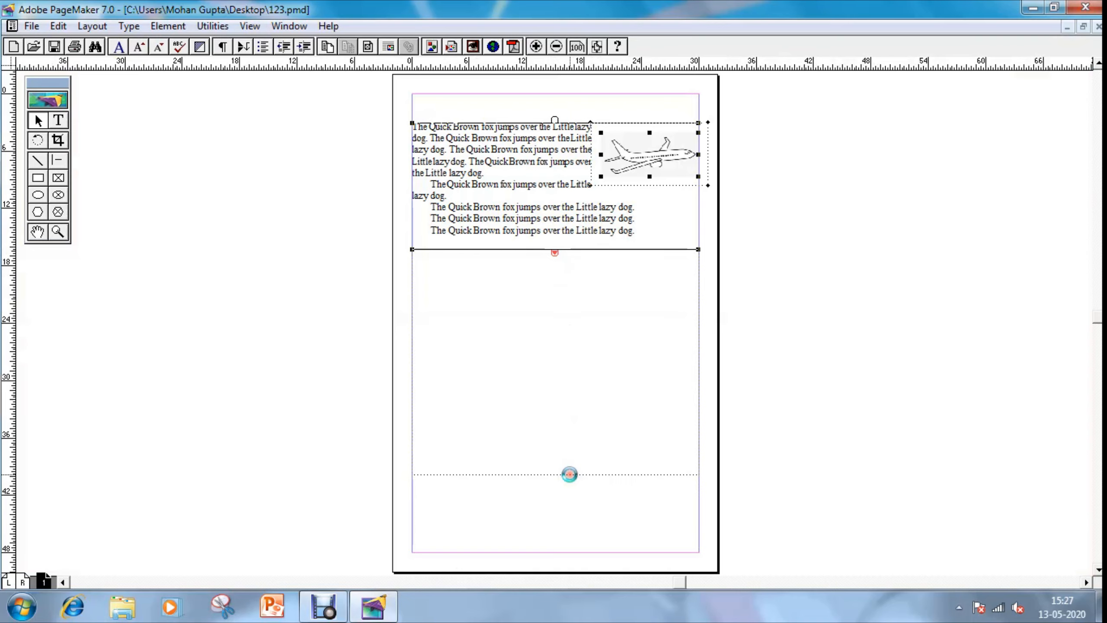
{"action": "left_click", "coordinate": [605, 371]}
{"action": "left_click", "coordinate": [556, 240]}
{"action": "left_click_drag", "start_coordinate": [554, 252], "coordinate": [568, 549]}
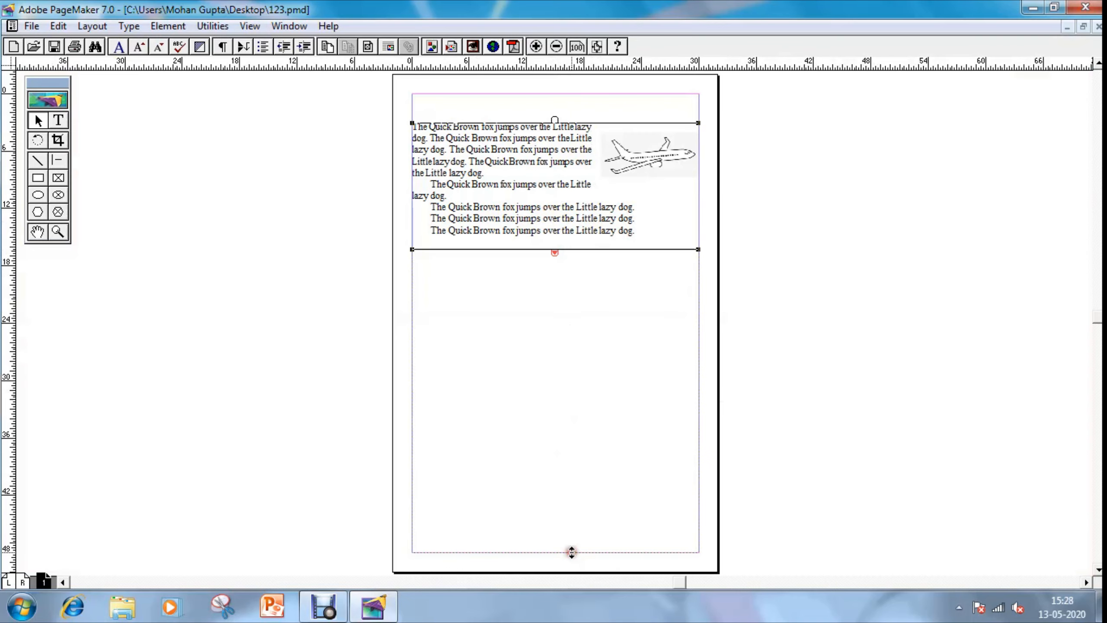
Place the text cursor at the end of the last fox sentence and open the story in the story editor.
{"action": "left_click", "coordinate": [59, 121]}
{"action": "left_click", "coordinate": [646, 235]}
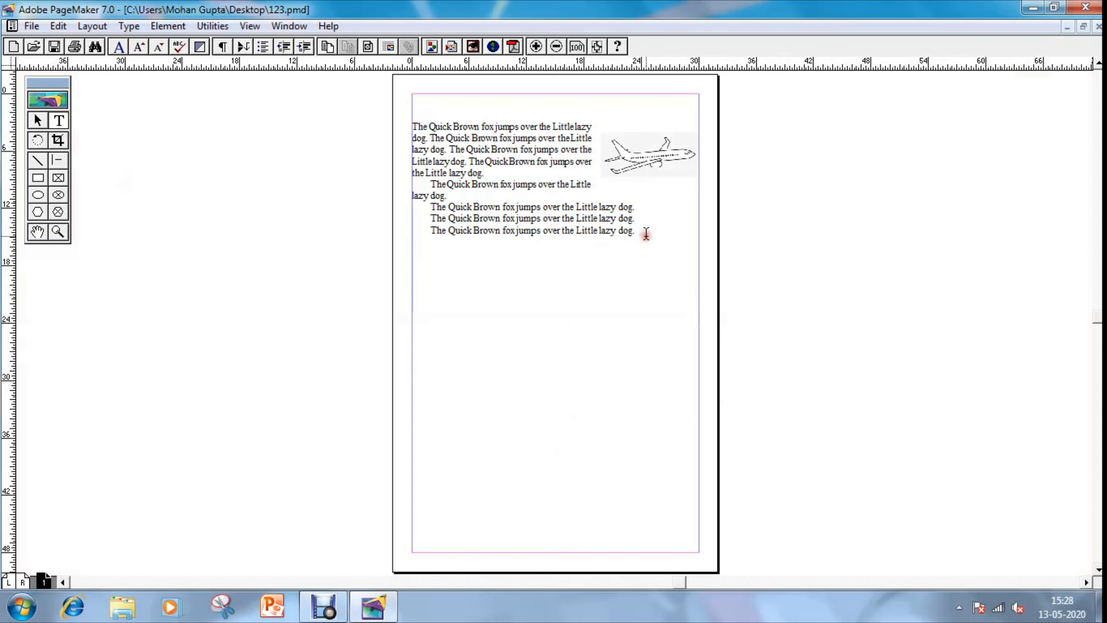
{"action": "key", "text": "Return"}
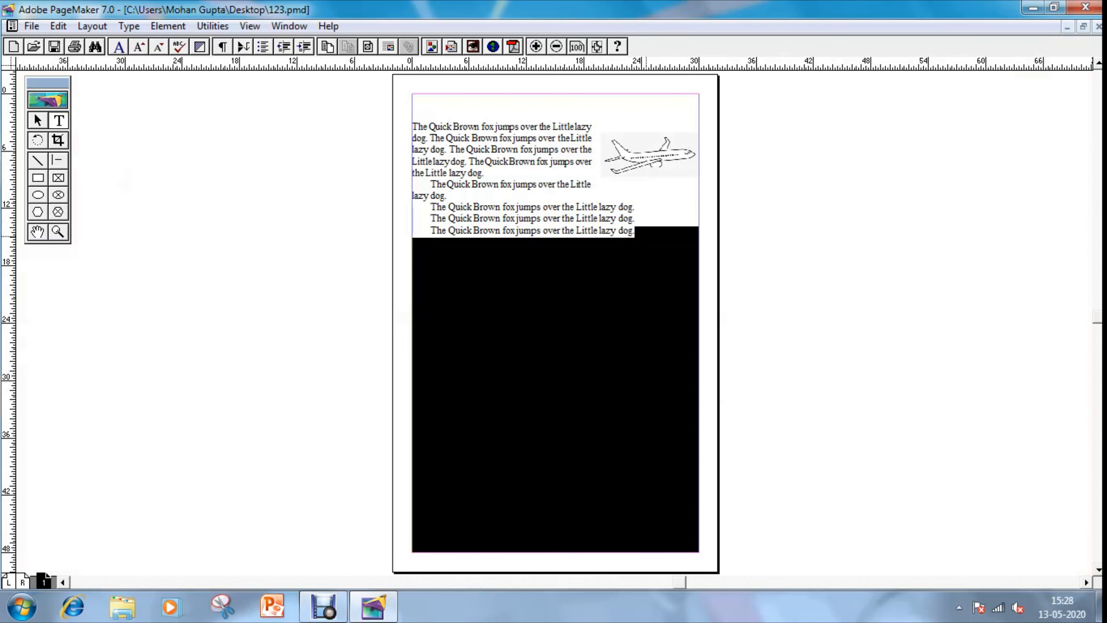
{"action": "key", "text": "ctrl+e"}
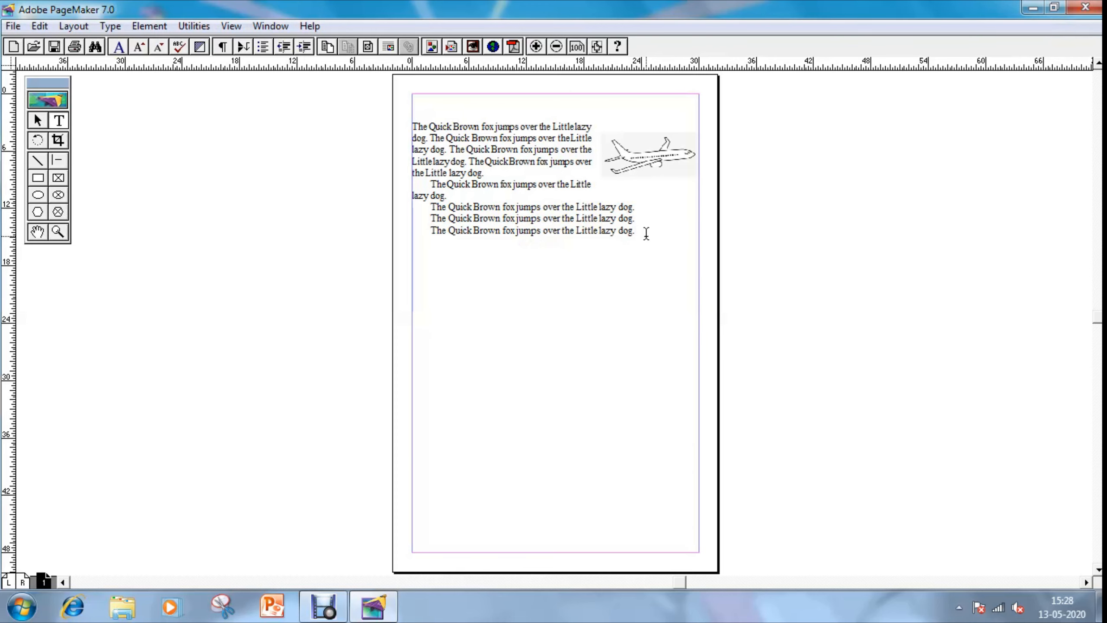
{"action": "left_click", "coordinate": [646, 235]}
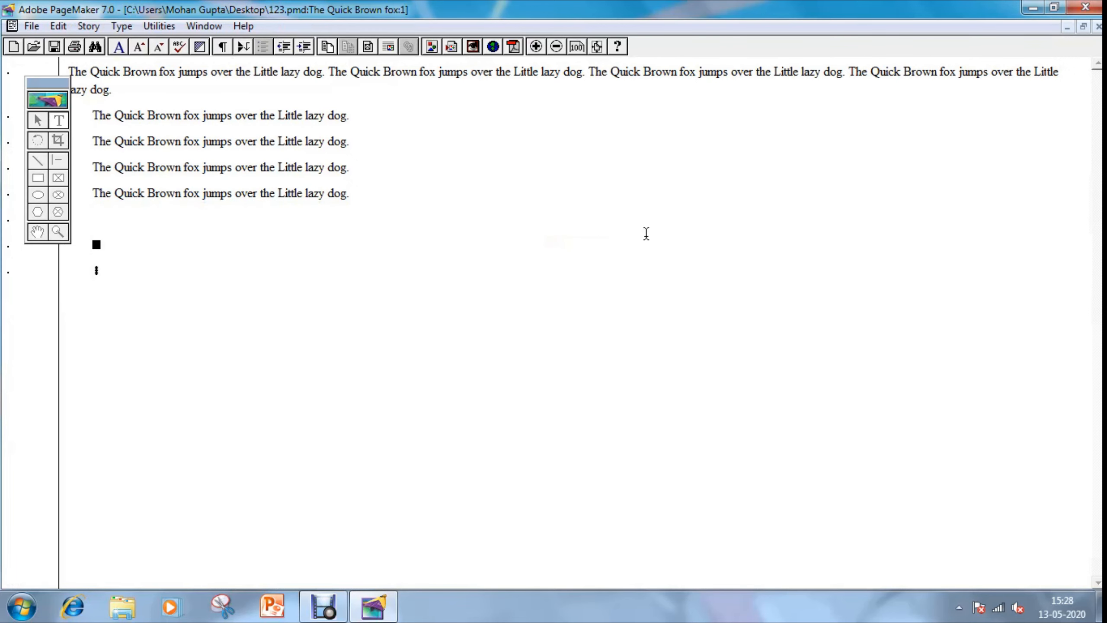
Cut the inline graphic from the paragraph below the last fox sentences and return to the page layout.
{"action": "key", "text": "shift+Right"}
{"action": "key", "text": "Up"}
{"action": "key", "text": "Up"}
{"action": "key", "text": "Down"}
{"action": "key", "text": "Down"}
{"action": "key", "text": "shift+Right"}
{"action": "key", "text": "Delete"}
{"action": "key", "text": "ctrl+z"}
{"action": "left_click", "coordinate": [52, 26]}
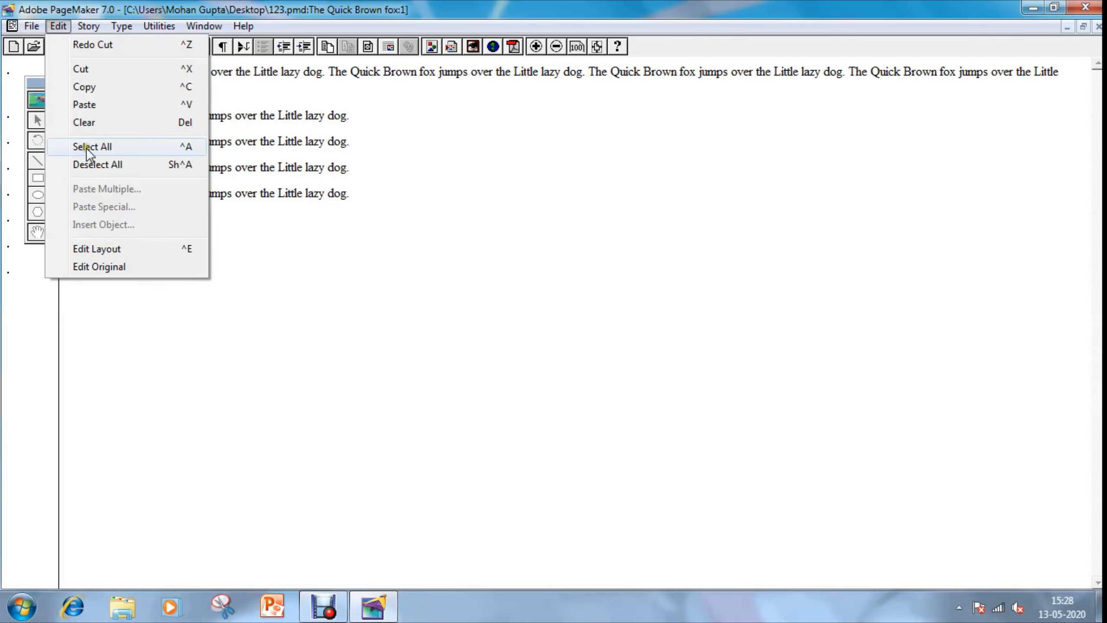
{"action": "left_click", "coordinate": [115, 71]}
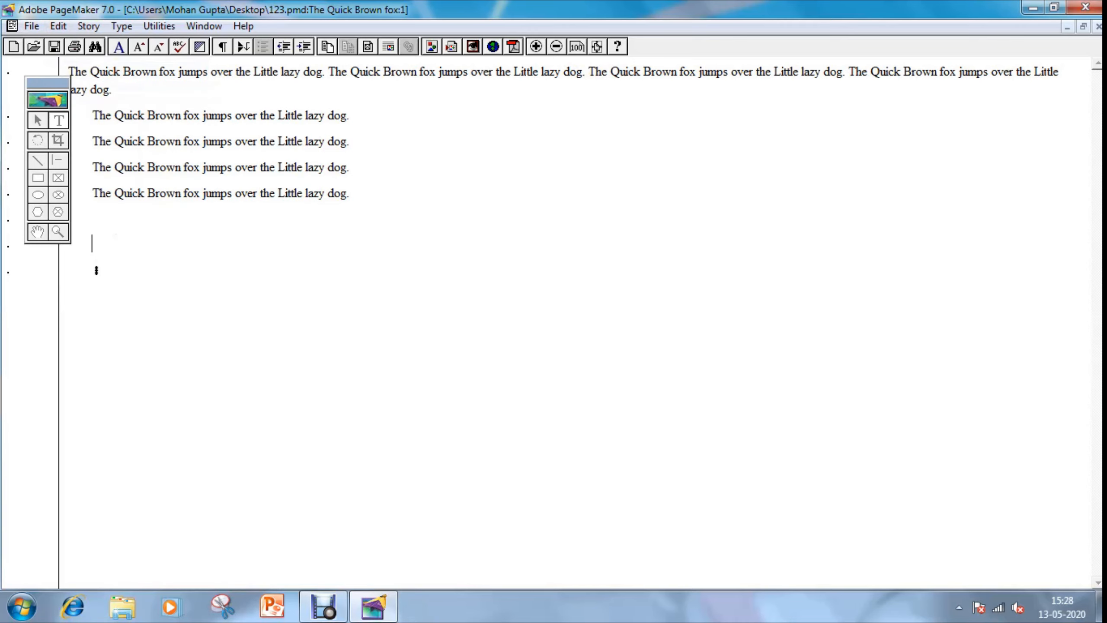
{"action": "left_click", "coordinate": [1099, 26]}
Paste the cut airplane image as a separate object on the layout and delete it.
{"action": "left_click", "coordinate": [38, 120]}
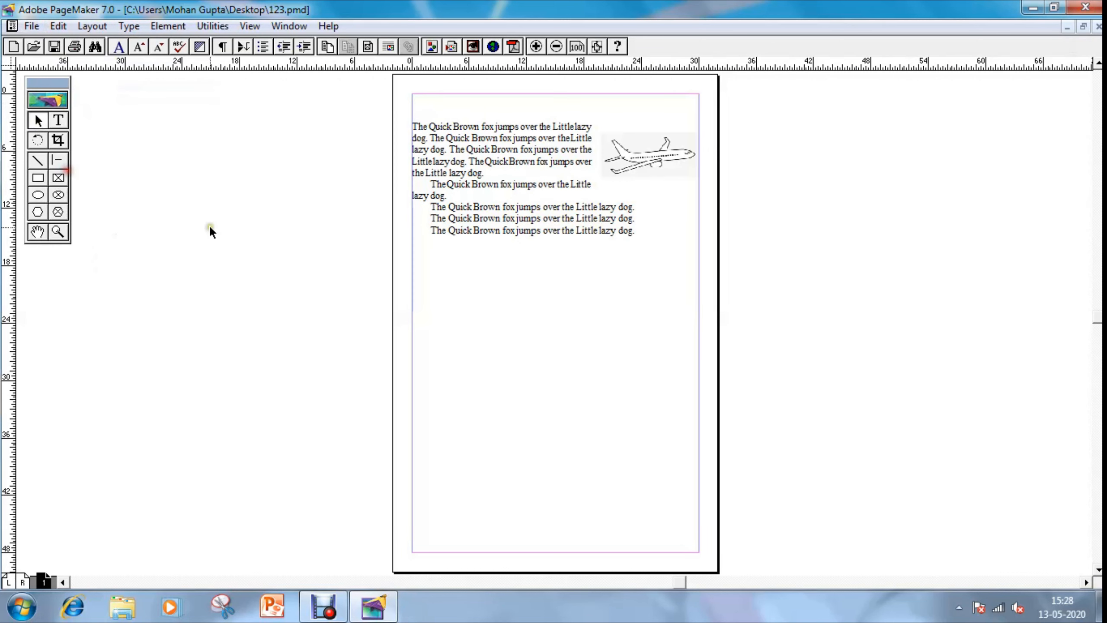
{"action": "left_click", "coordinate": [210, 227]}
{"action": "key", "text": "ctrl+v"}
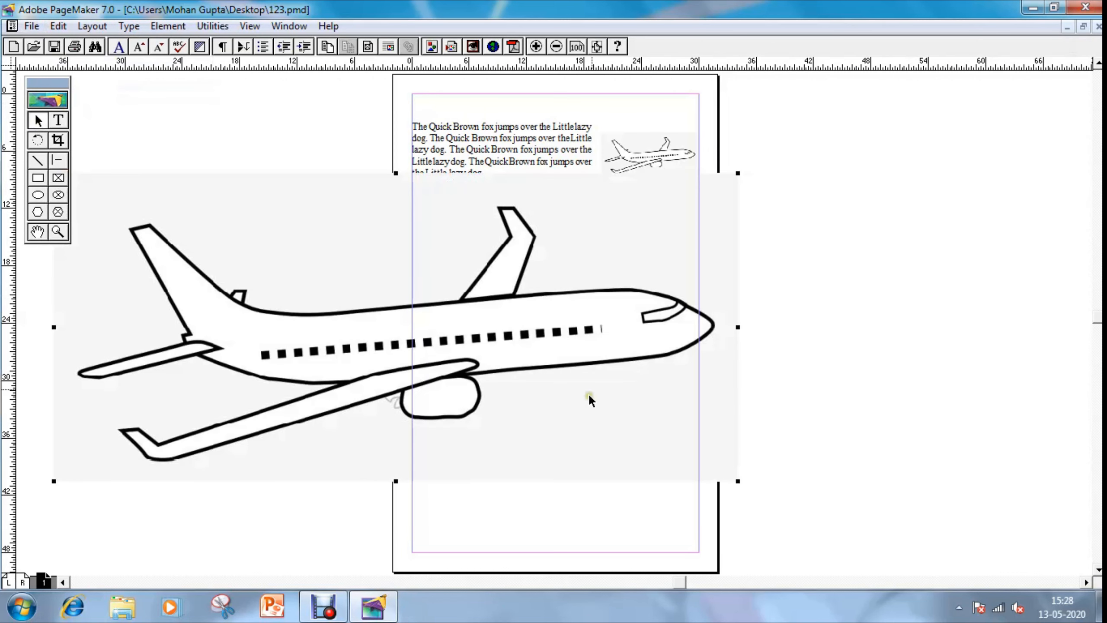
{"action": "left_click_drag", "start_coordinate": [506, 356], "coordinate": [916, 357]}
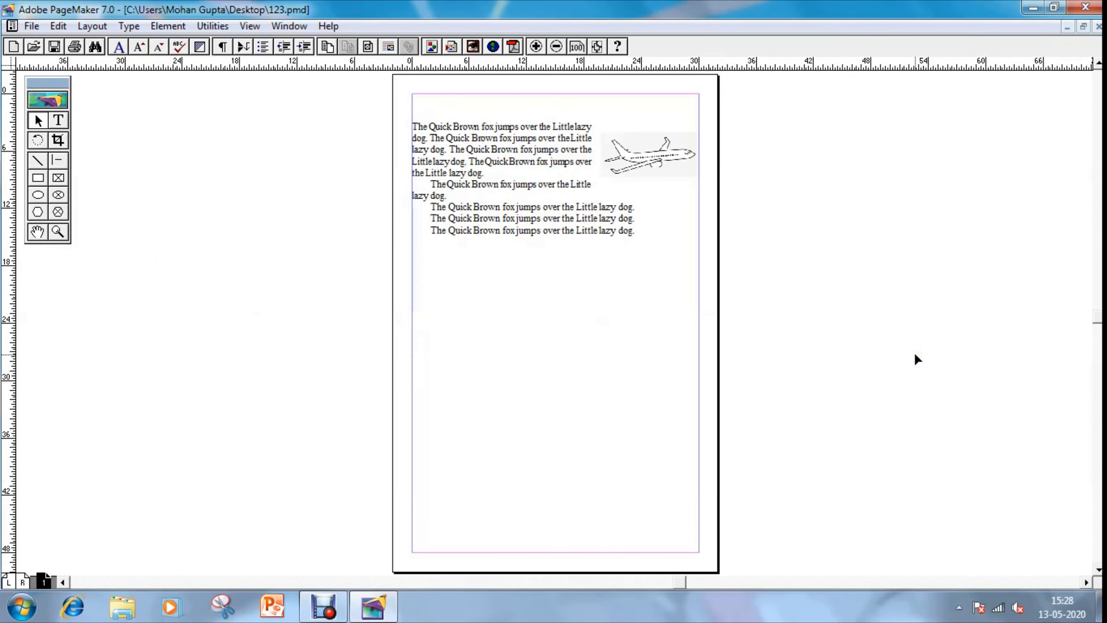
{"action": "key", "text": "Delete"}
{"action": "left_click", "coordinate": [627, 312]}
{"action": "left_click", "coordinate": [792, 371]}
Check the remaining 95-95037.JPG entry in the Links Manager and close the dialog.
{"action": "left_click", "coordinate": [32, 25]}
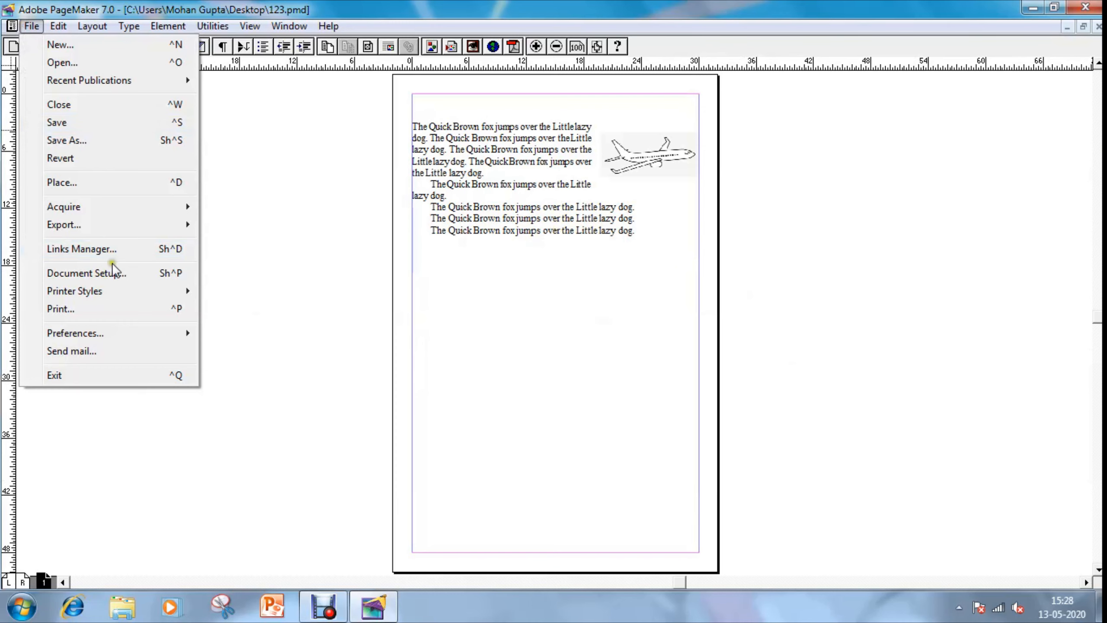
{"action": "left_click", "coordinate": [117, 251]}
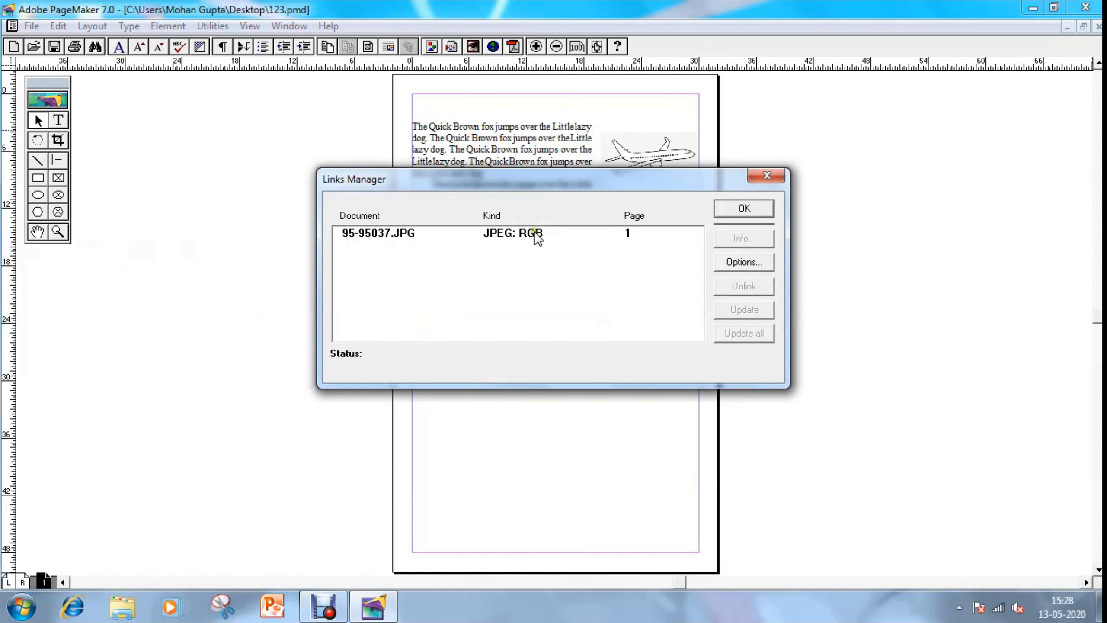
{"action": "left_click", "coordinate": [537, 234]}
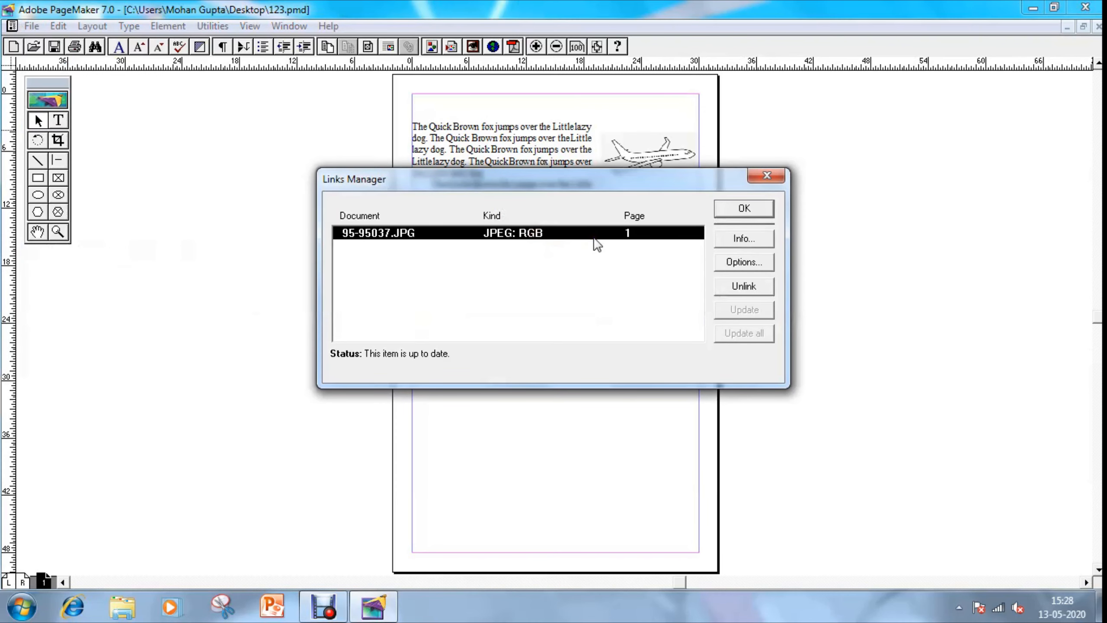
{"action": "left_click", "coordinate": [766, 213]}
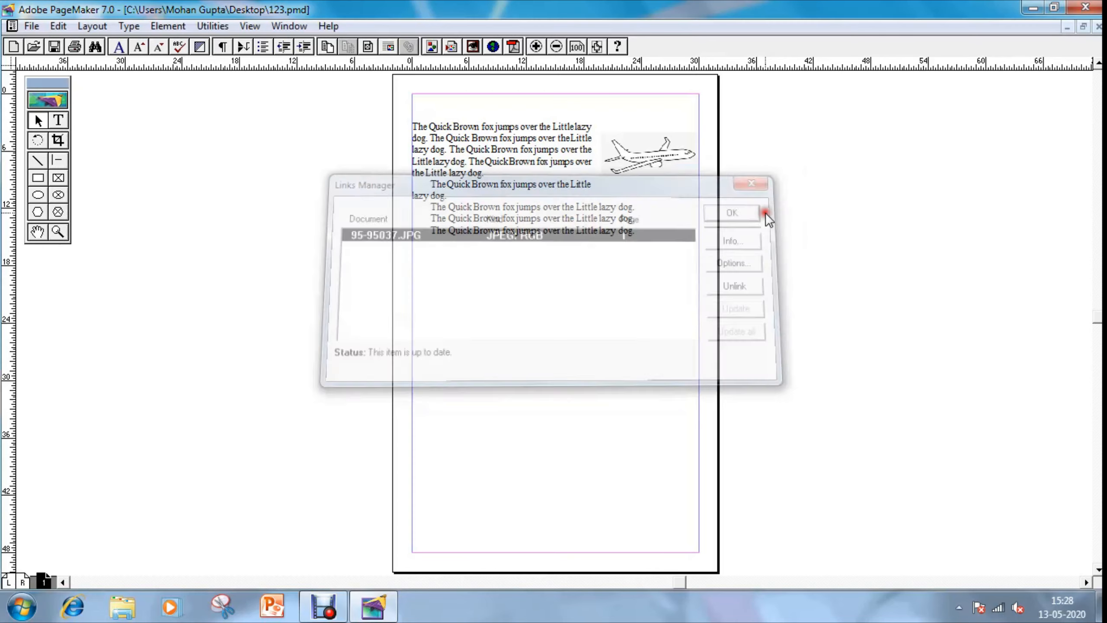
Change the publication's page width to 38 picas in the document setup.
{"action": "left_click", "coordinate": [26, 29]}
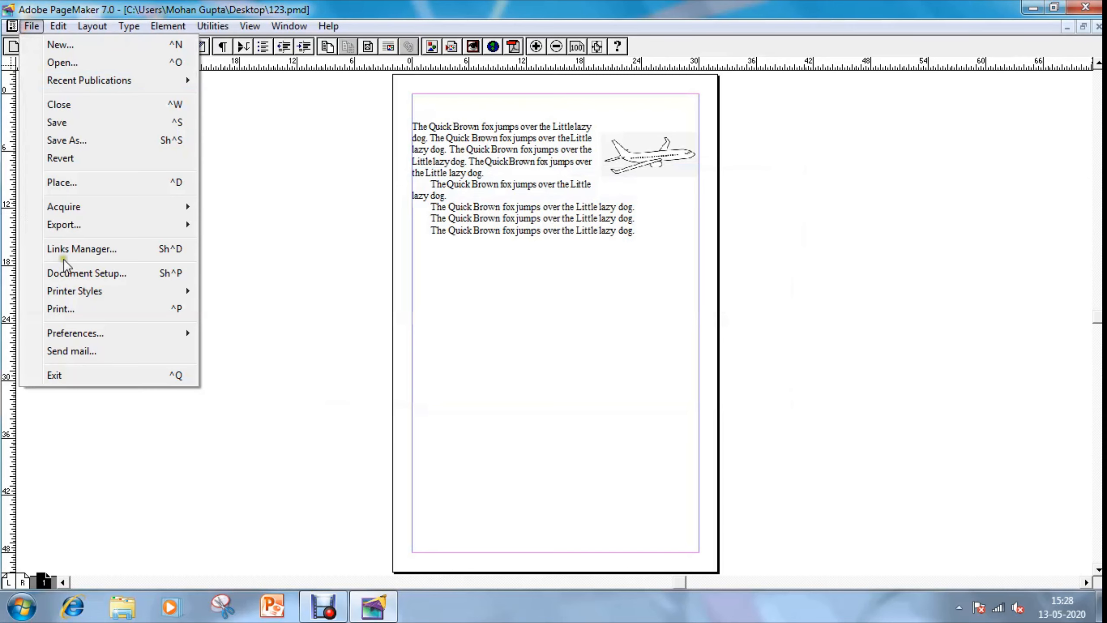
{"action": "left_click", "coordinate": [129, 273]}
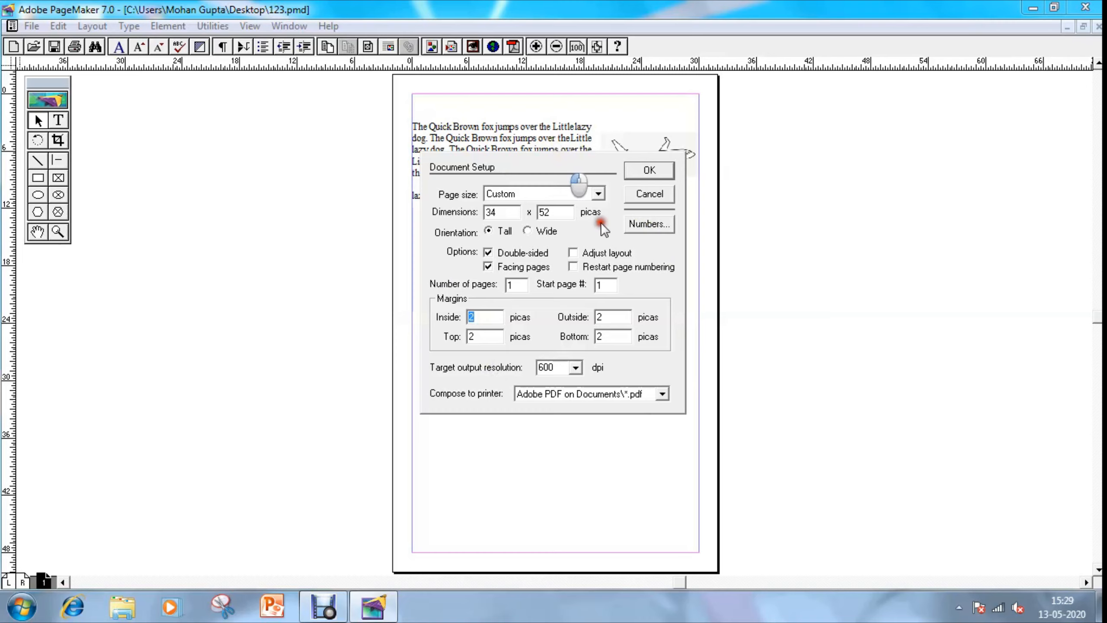
{"action": "double_click", "coordinate": [502, 213]}
{"action": "left_click", "coordinate": [638, 171]}
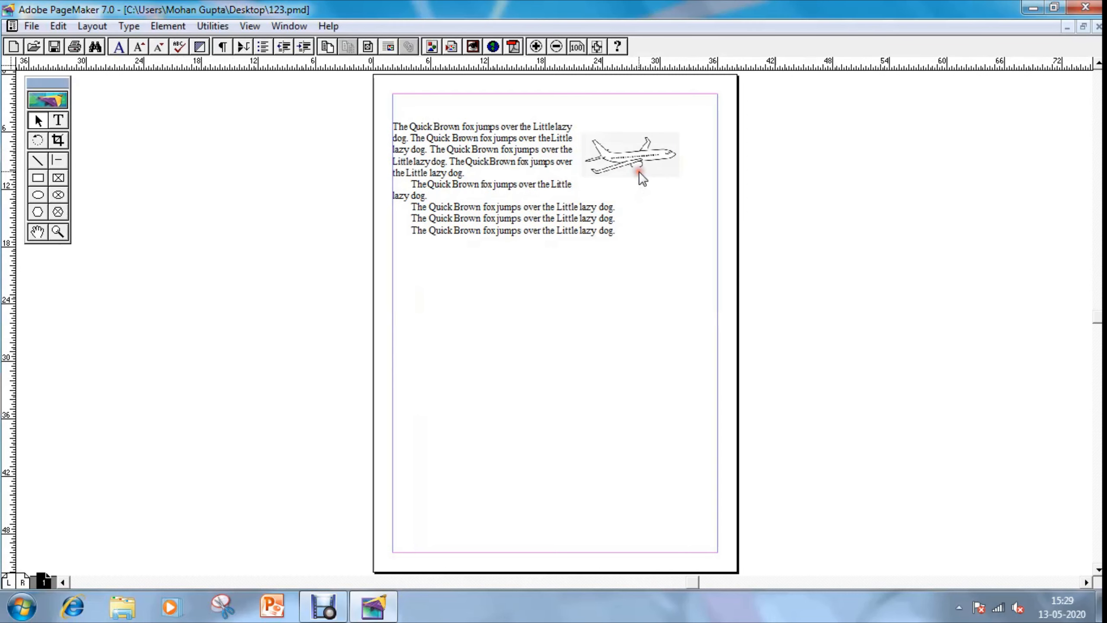
Set the publication's page width back to 34 picas in the document setup.
{"action": "left_click", "coordinate": [551, 203]}
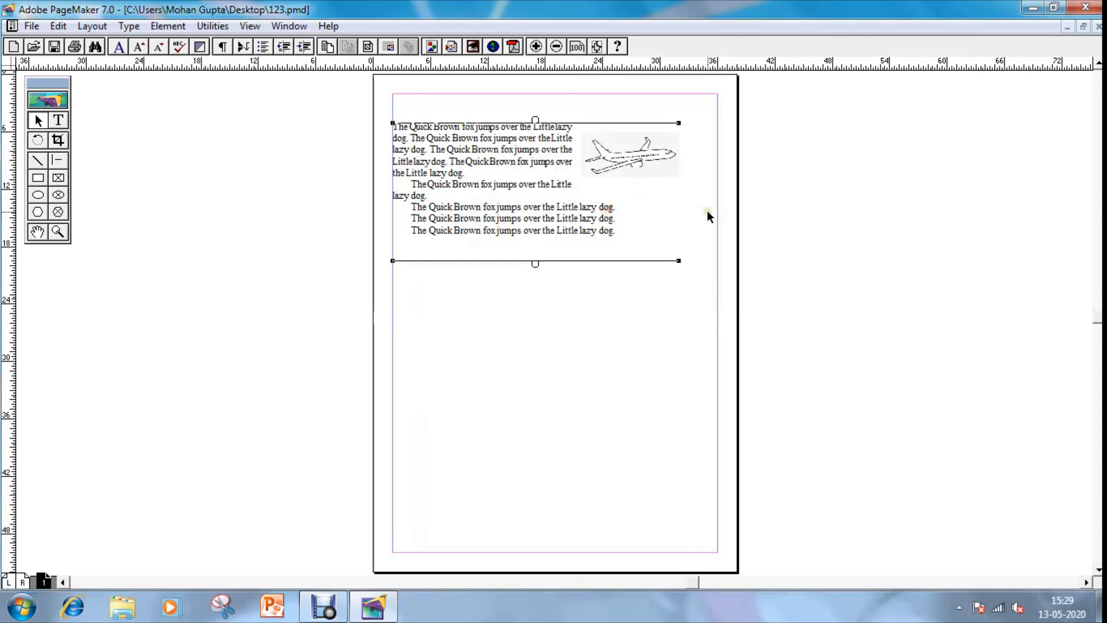
{"action": "key", "text": "alt+f"}
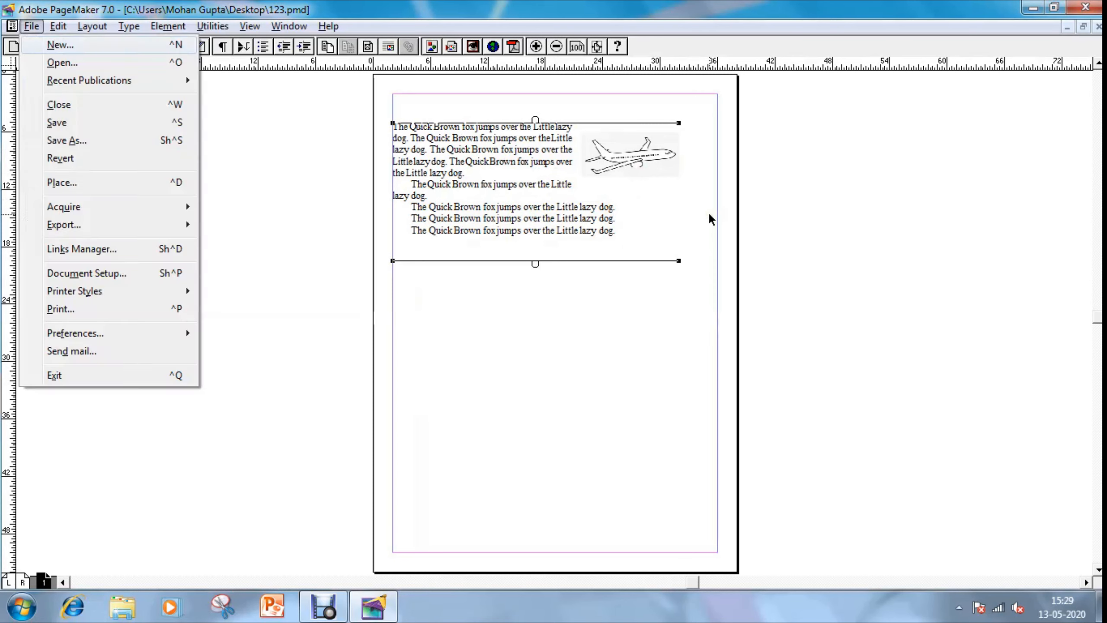
{"action": "key", "text": "d"}
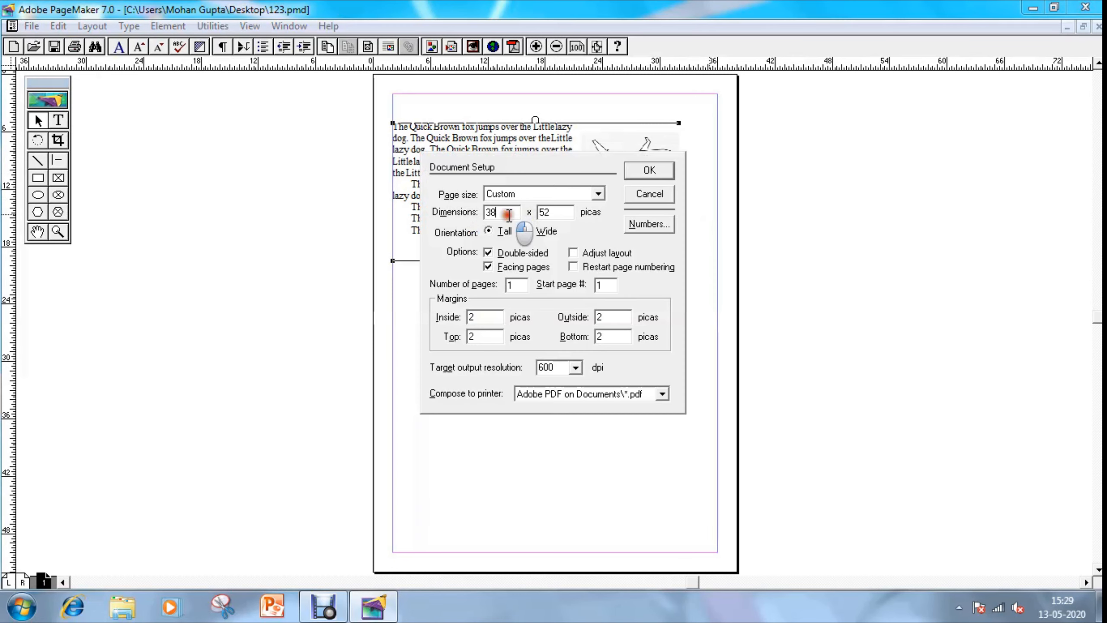
{"action": "left_click", "coordinate": [509, 214]}
{"action": "key", "text": "BackSpace"}
{"action": "type", "text": "4"}
{"action": "key", "text": "Return"}
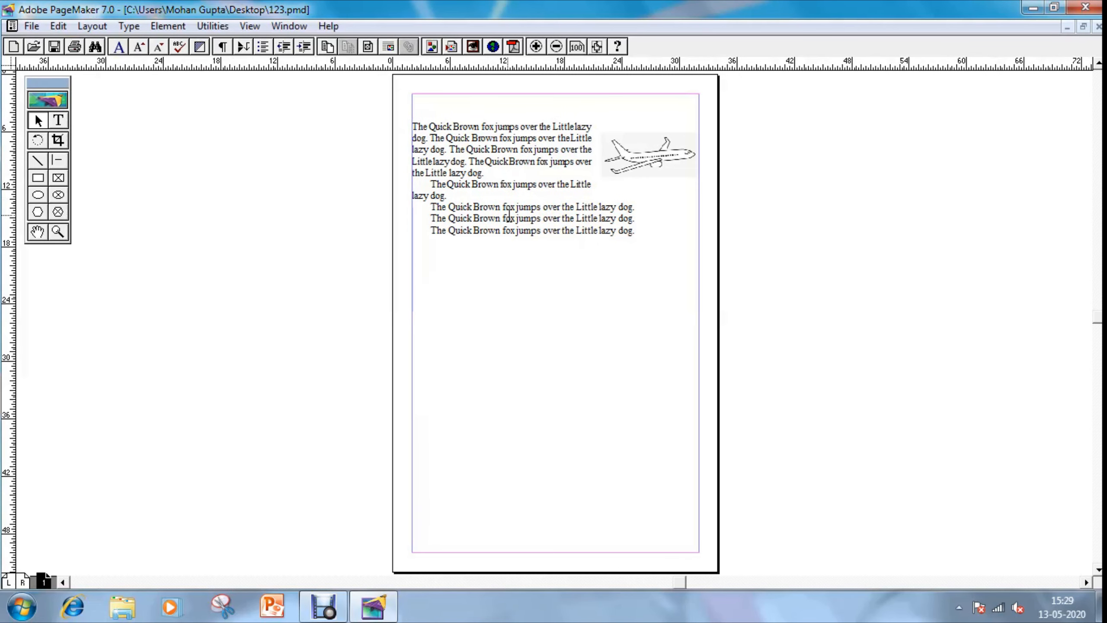
{"action": "left_click", "coordinate": [509, 214]}
{"action": "left_click", "coordinate": [791, 353]}
Set the page numbering style to Arabic numeral, trying Lower alphabetic first, and accept the document setup.
{"action": "left_click", "coordinate": [32, 26]}
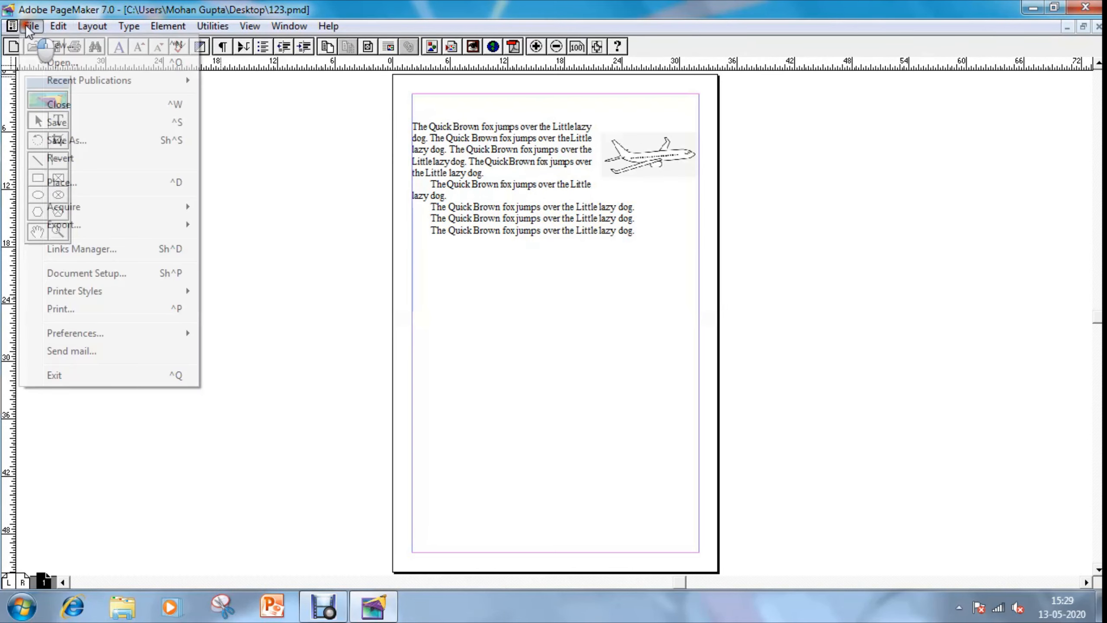
{"action": "left_click", "coordinate": [111, 274]}
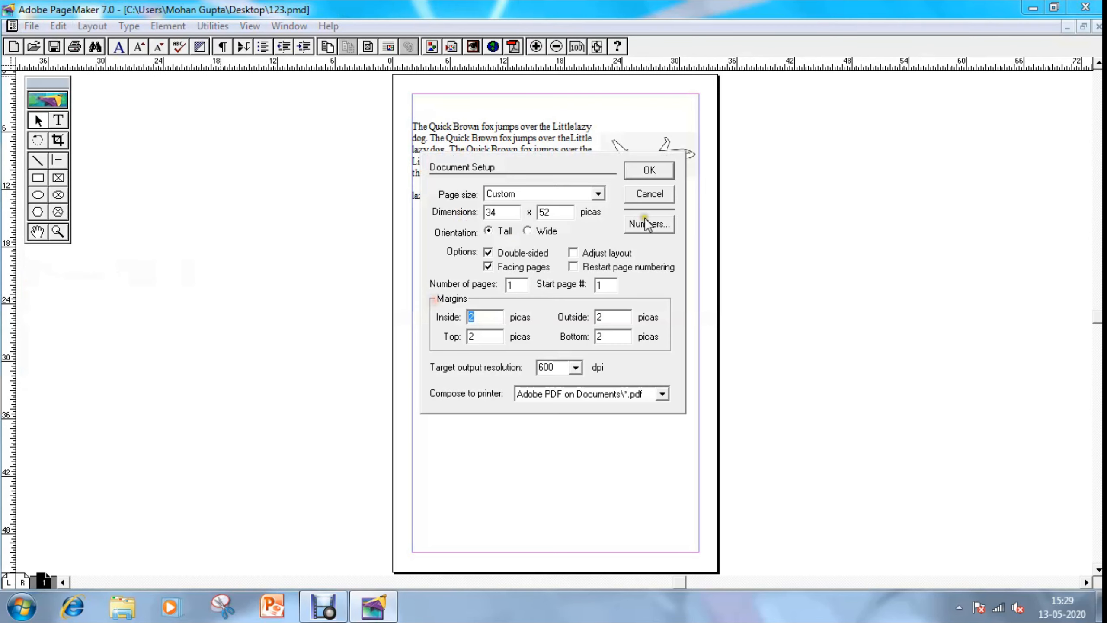
{"action": "left_click", "coordinate": [650, 224]}
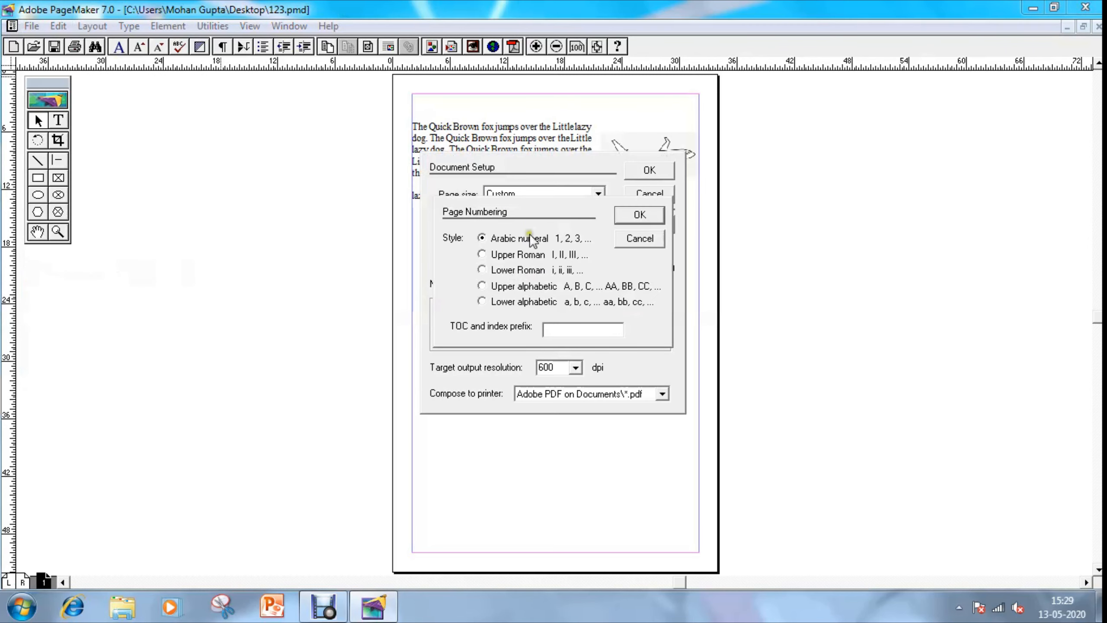
{"action": "left_click", "coordinate": [527, 239]}
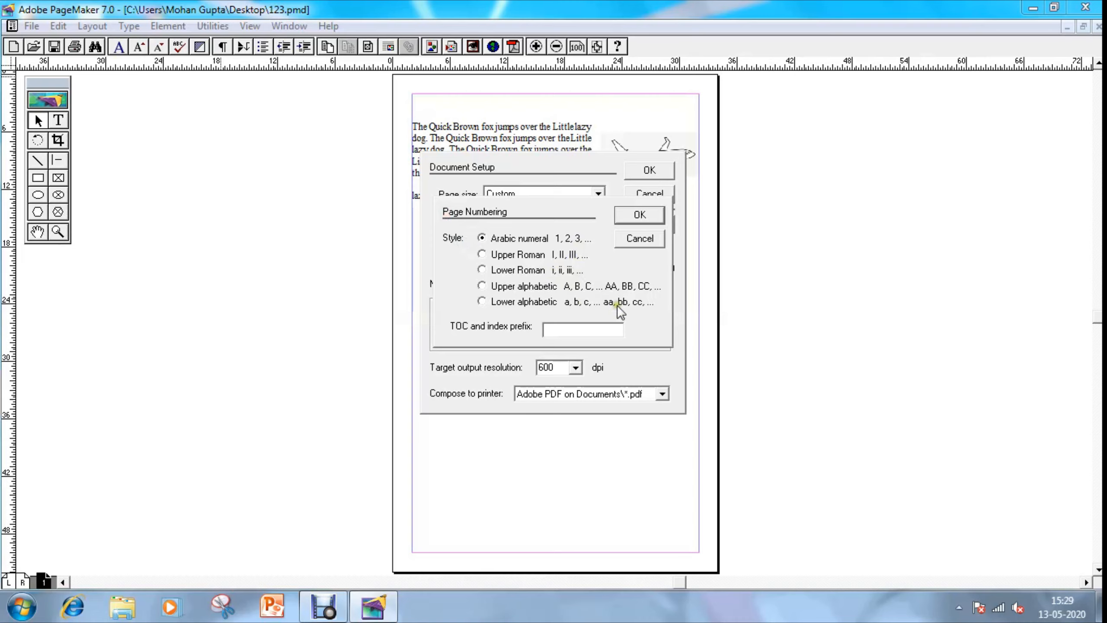
{"action": "left_click", "coordinate": [482, 301]}
{"action": "left_click", "coordinate": [482, 238]}
{"action": "left_click", "coordinate": [646, 215]}
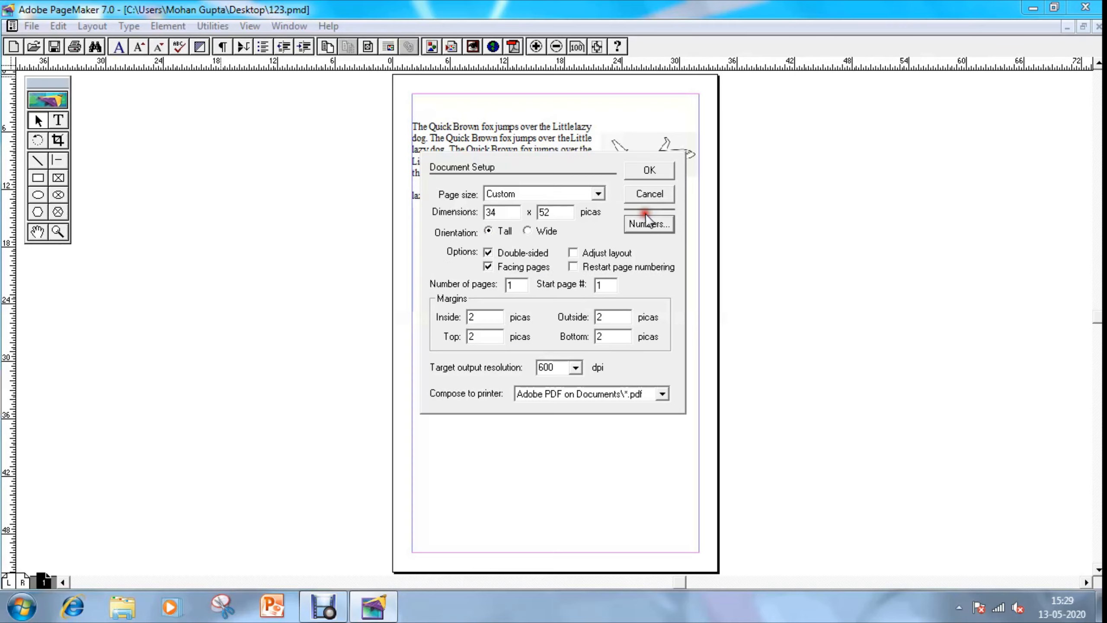
{"action": "left_click", "coordinate": [650, 172]}
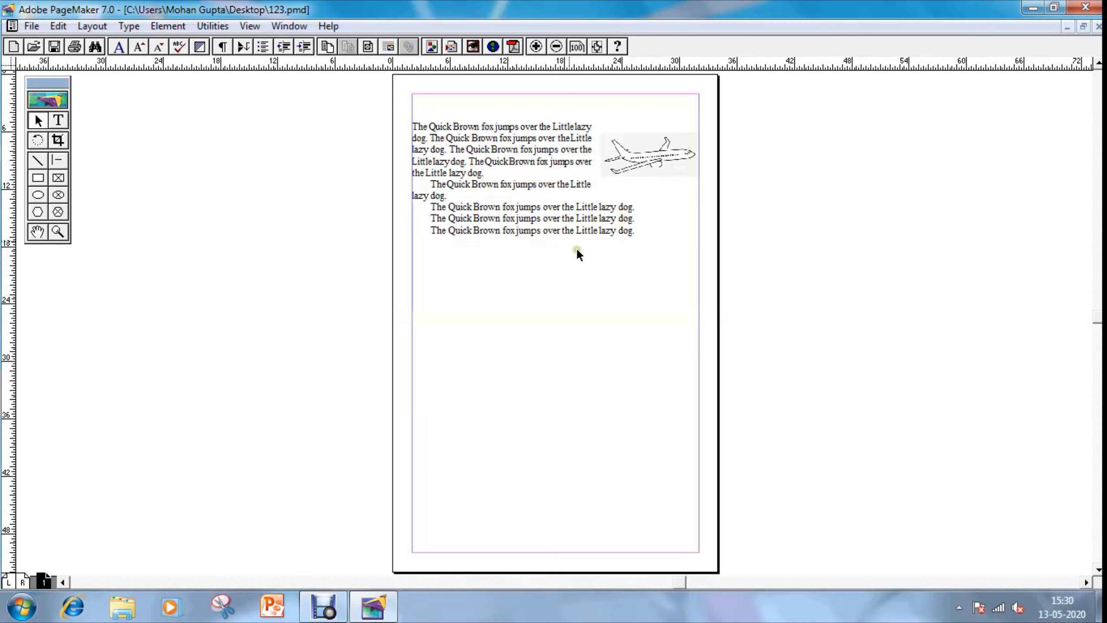
Insert 10 pages after the current page and go back to page 1.
{"action": "left_click", "coordinate": [564, 224]}
{"action": "left_click", "coordinate": [799, 304]}
{"action": "left_click", "coordinate": [100, 28]}
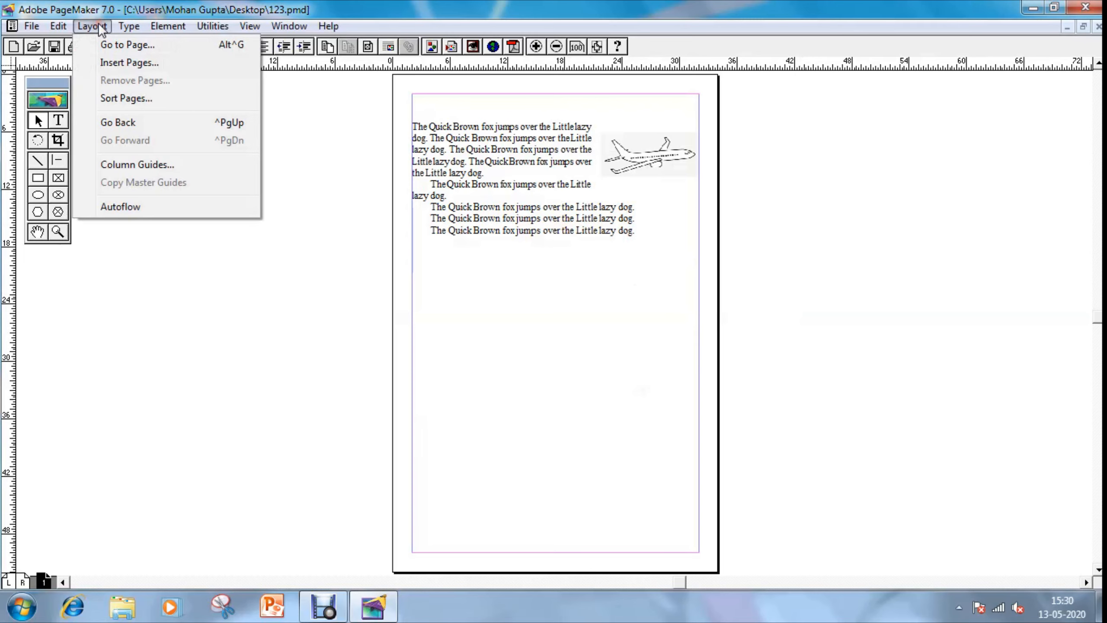
{"action": "left_click", "coordinate": [127, 64]}
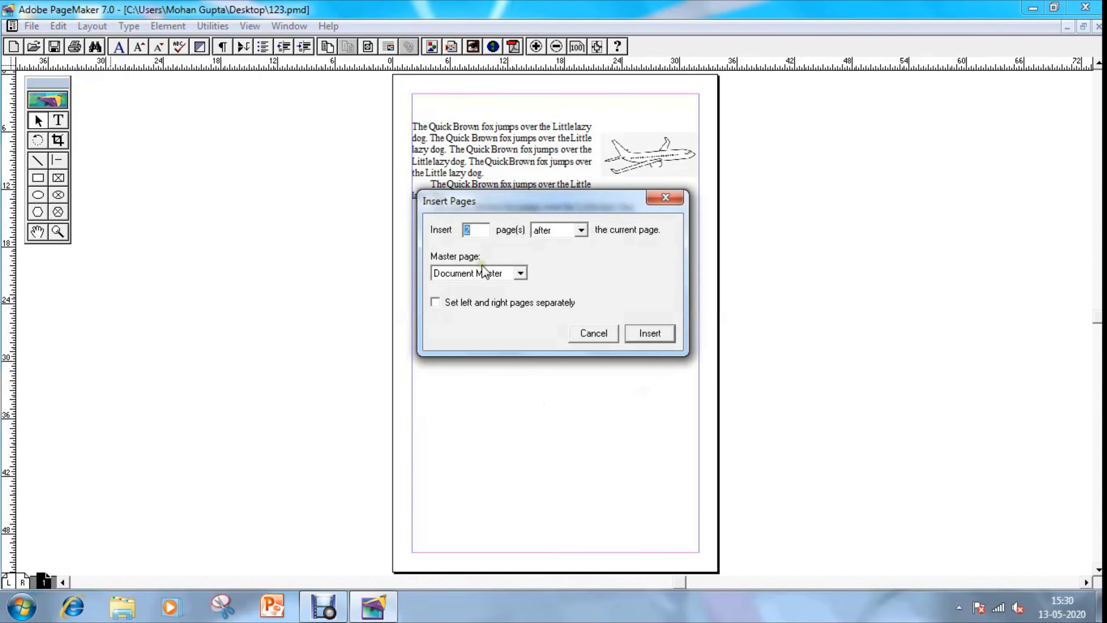
{"action": "type", "text": "0"}
{"action": "left_click", "coordinate": [654, 335]}
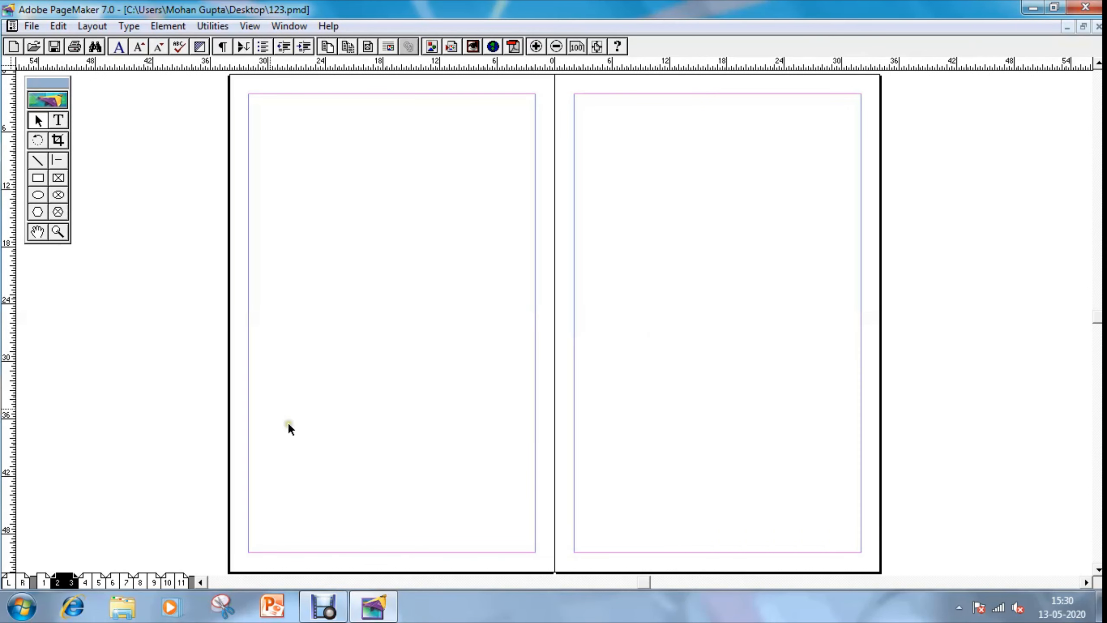
{"action": "key", "text": "Page_Up"}
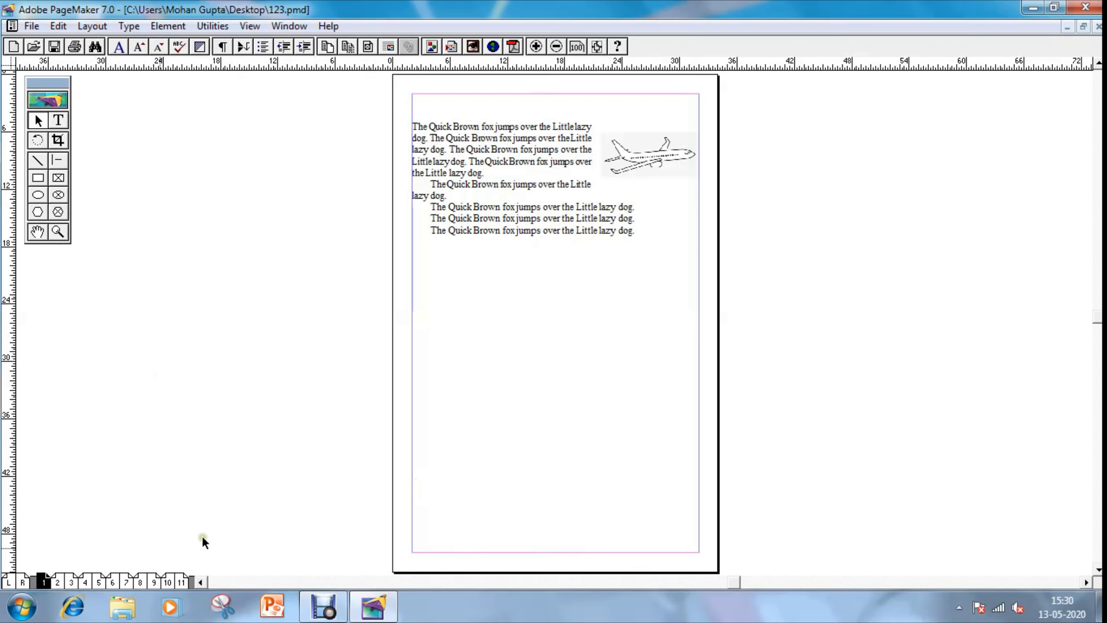
Open the master pages at actual size and add the text LM near the bottom of the left master page.
{"action": "left_click", "coordinate": [10, 584]}
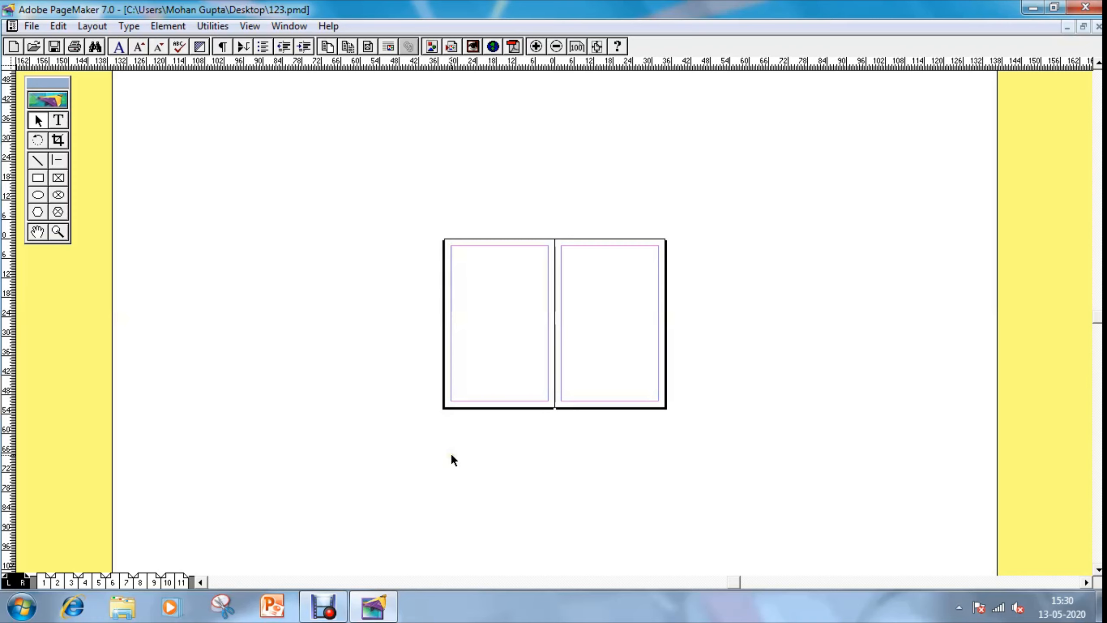
{"action": "key", "text": "ctrl+1"}
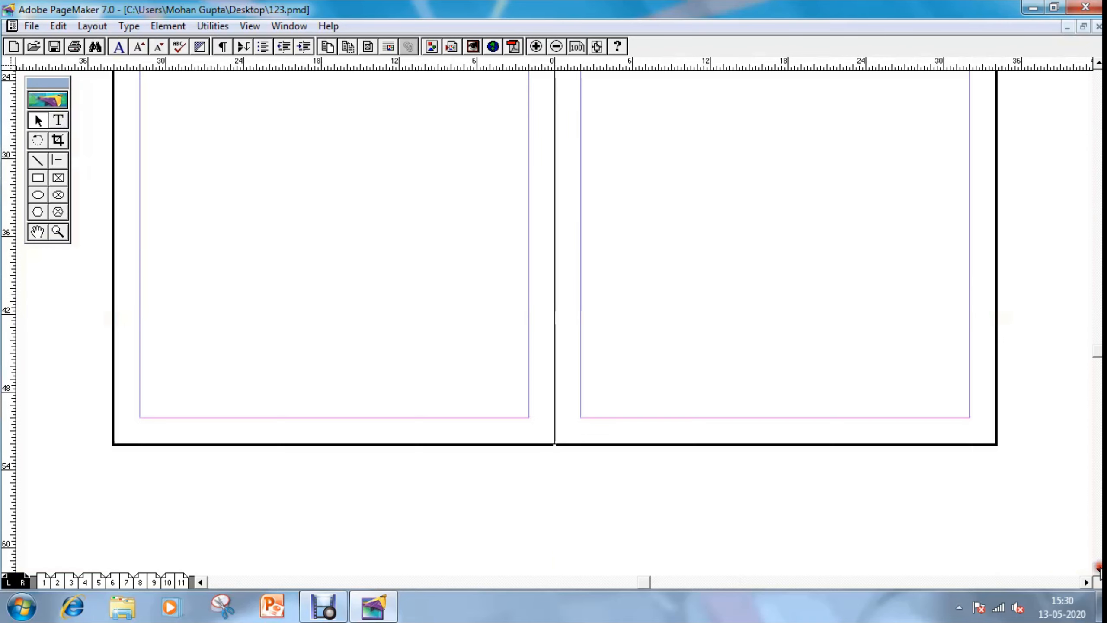
{"action": "scroll", "coordinate": [198, 362], "scroll_direction": "down", "scroll_amount": 5}
{"action": "left_click", "coordinate": [58, 120]}
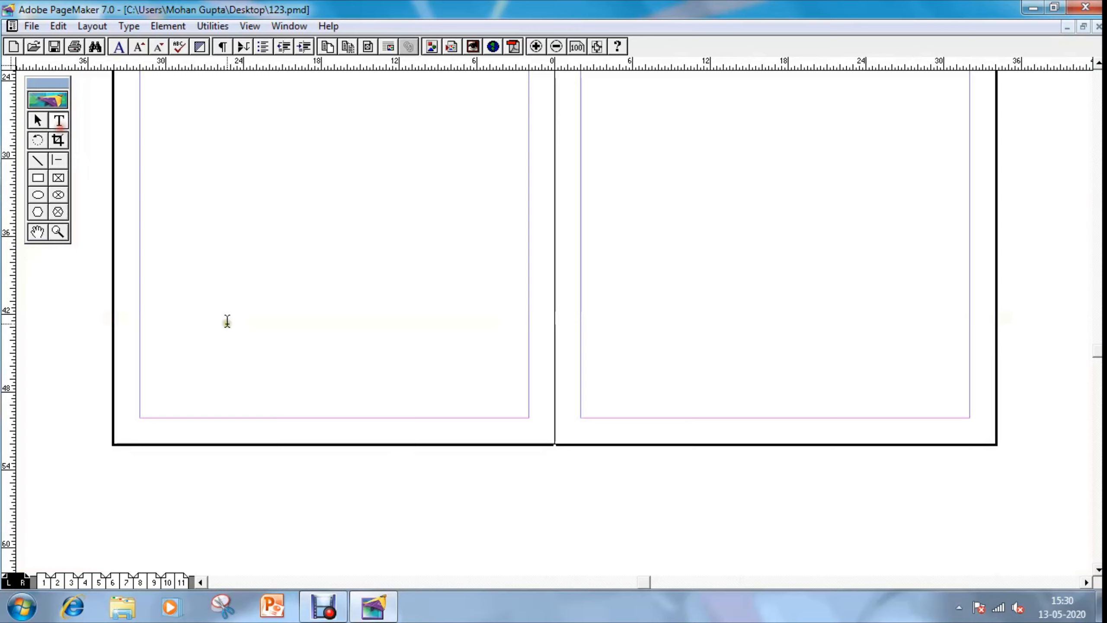
{"action": "left_click", "coordinate": [146, 364]}
{"action": "type", "text": "LM"}
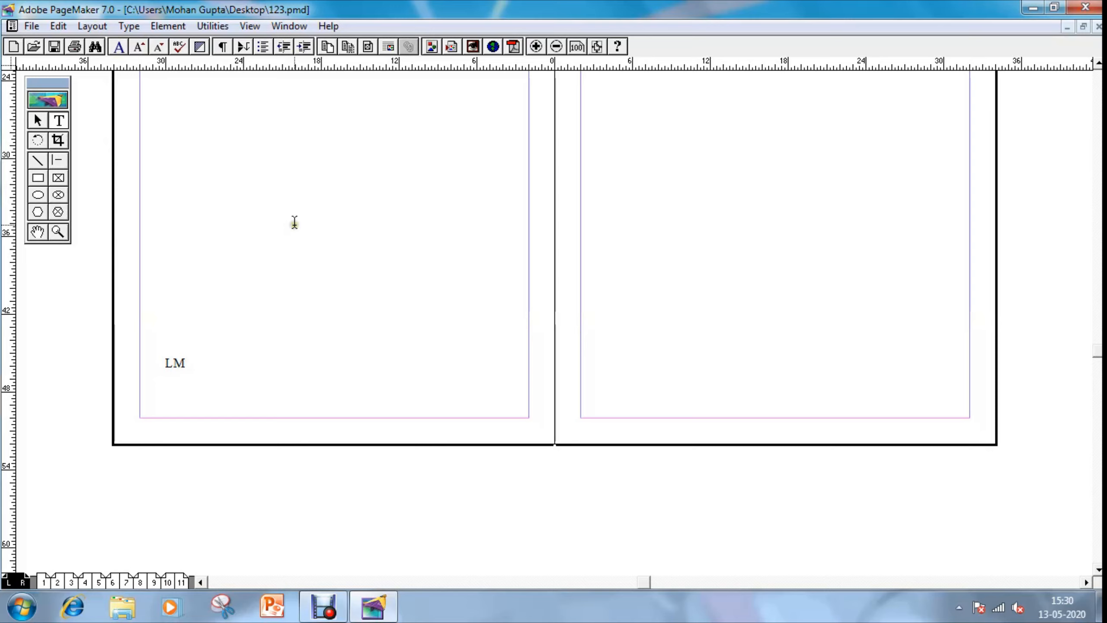
Add a separate text block reading Ctrl+Shift+3 above LM on the left master page and select its text.
{"action": "left_click", "coordinate": [294, 221]}
{"action": "type", "text": "^"}
{"action": "key", "text": "shift+Left"}
{"action": "type", "text": "Ctrl"}
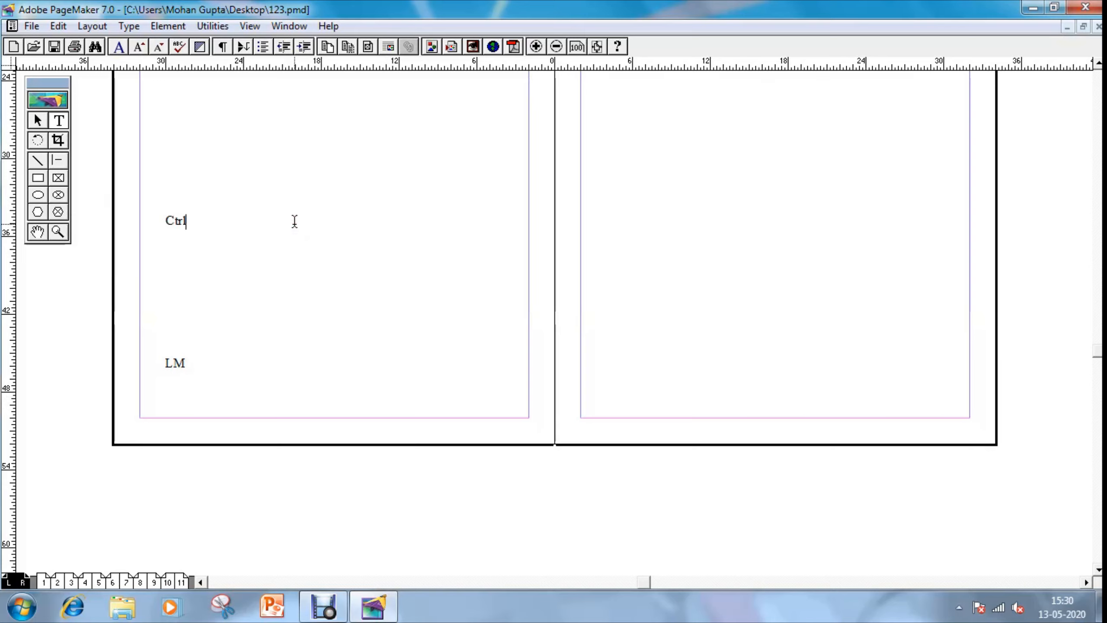
{"action": "type", "text": "+Shift"}
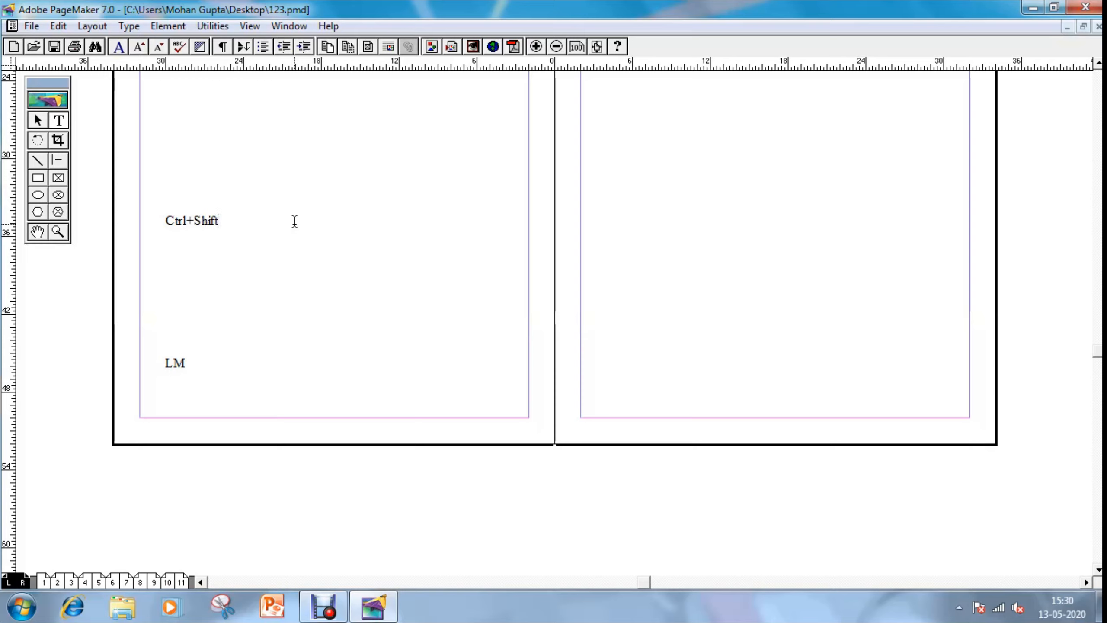
{"action": "type", "text": "+3"}
{"action": "key", "text": "ctrl+a"}
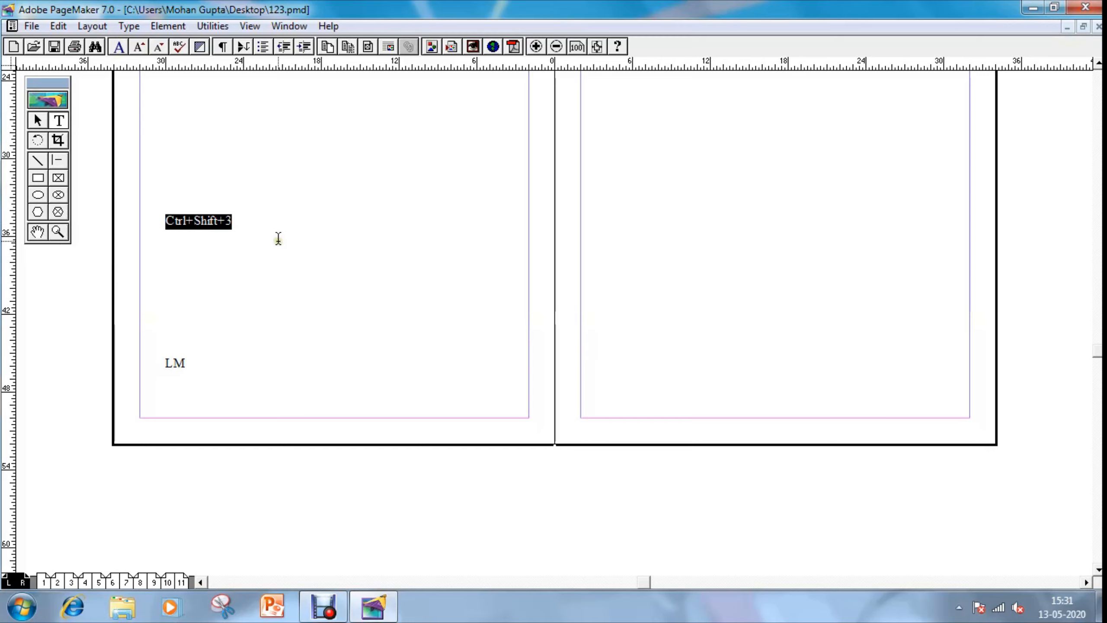
Examine the LM and Ctrl+Shift+3 texts at 200% size, highlighting each in turn.
{"action": "key", "text": "ctrl+2"}
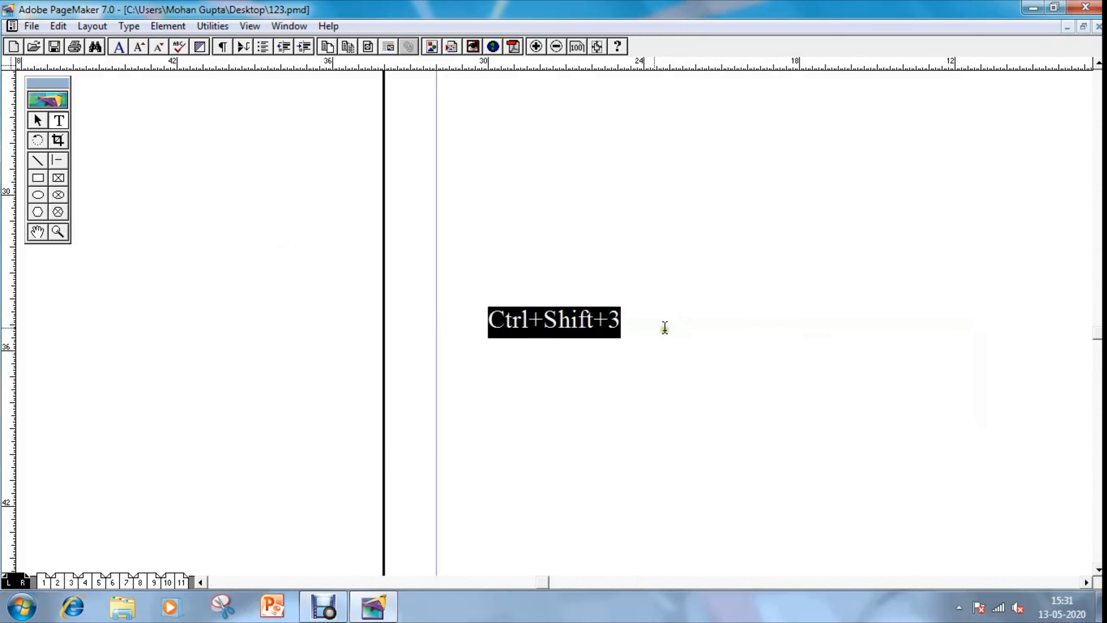
{"action": "left_click", "coordinate": [680, 345]}
{"action": "left_click_drag", "start_coordinate": [691, 366], "coordinate": [493, 238]}
{"action": "left_click_drag", "start_coordinate": [534, 448], "coordinate": [530, 412]}
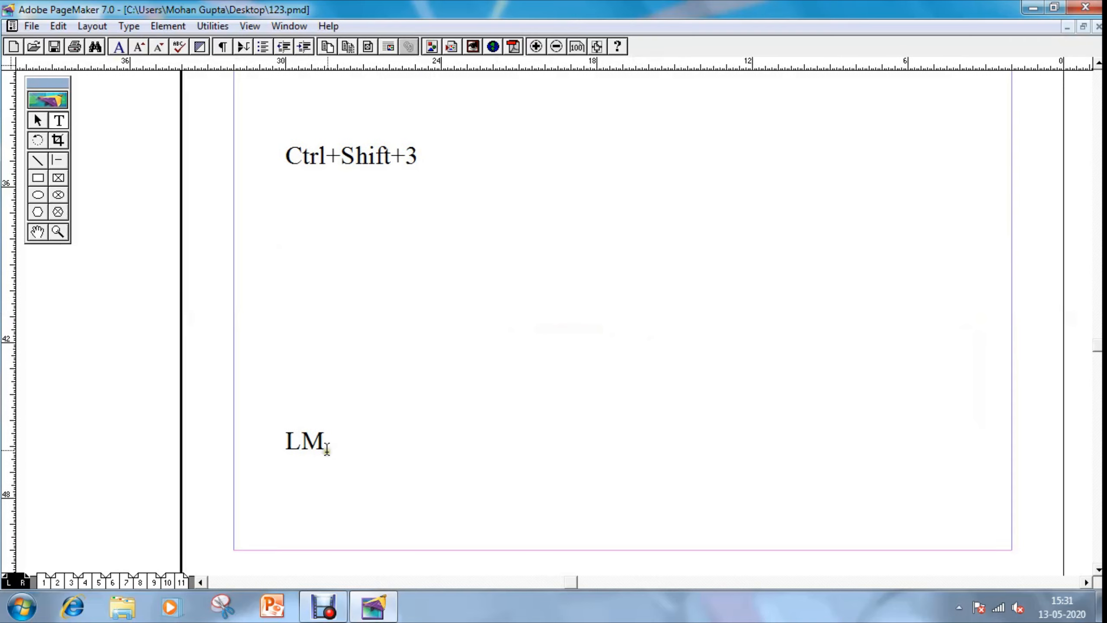
{"action": "double_click", "coordinate": [327, 448]}
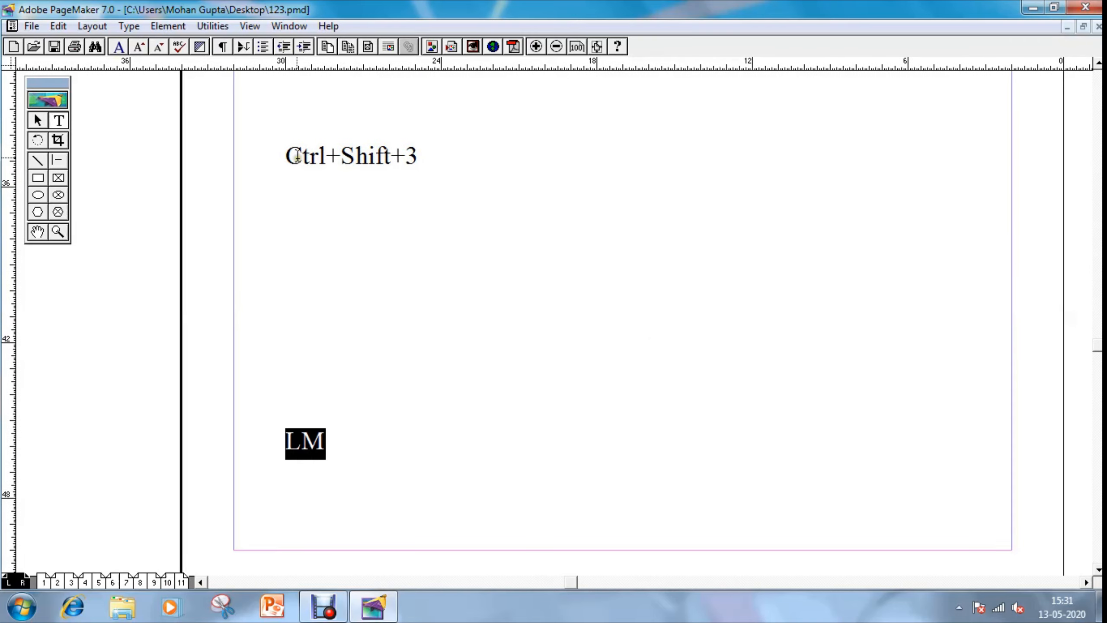
{"action": "left_click_drag", "start_coordinate": [285, 156], "coordinate": [423, 162]}
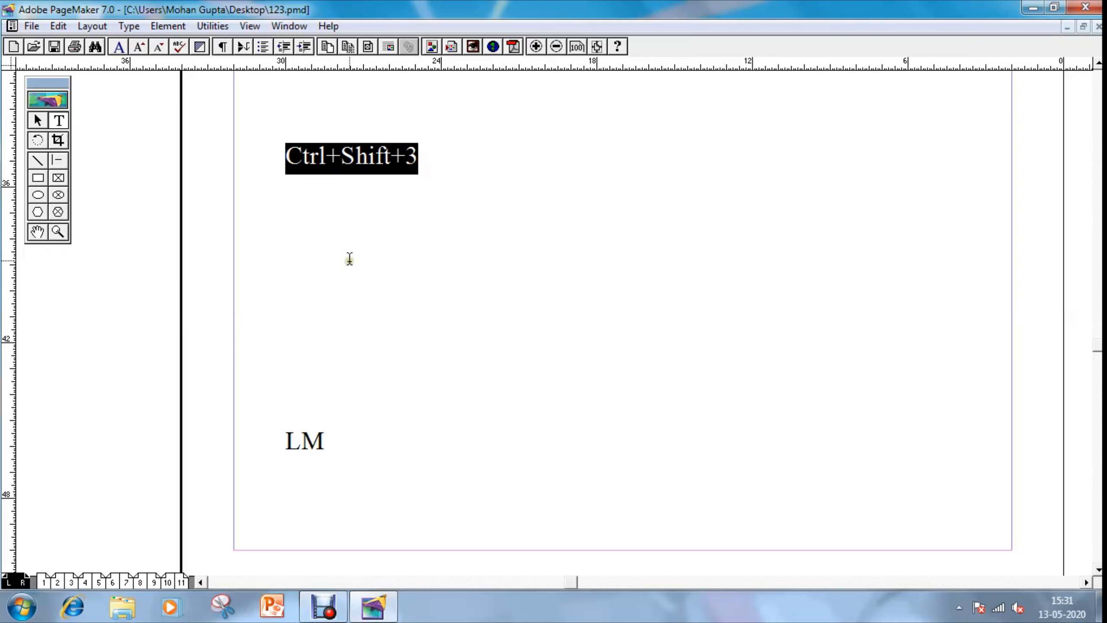
{"action": "left_click", "coordinate": [349, 257]}
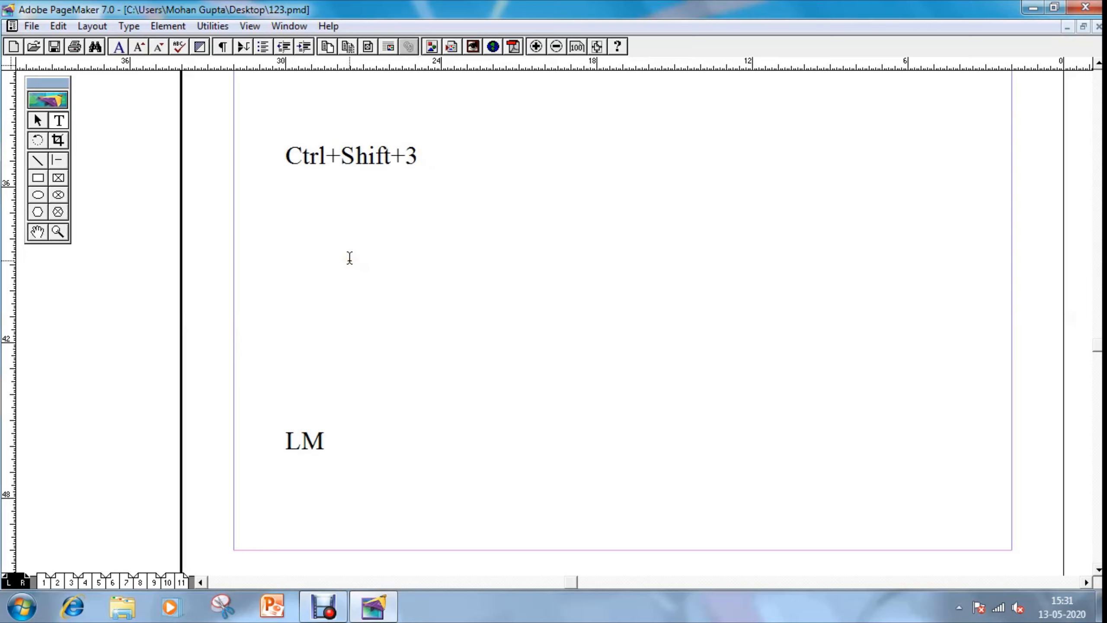
Delete the Ctrl+Shift+3 text block from the left master page.
{"action": "type", "text": "LM"}
{"action": "key", "text": "ctrl+a"}
{"action": "key", "text": "Delete"}
{"action": "left_click", "coordinate": [35, 123]}
{"action": "left_click", "coordinate": [352, 164]}
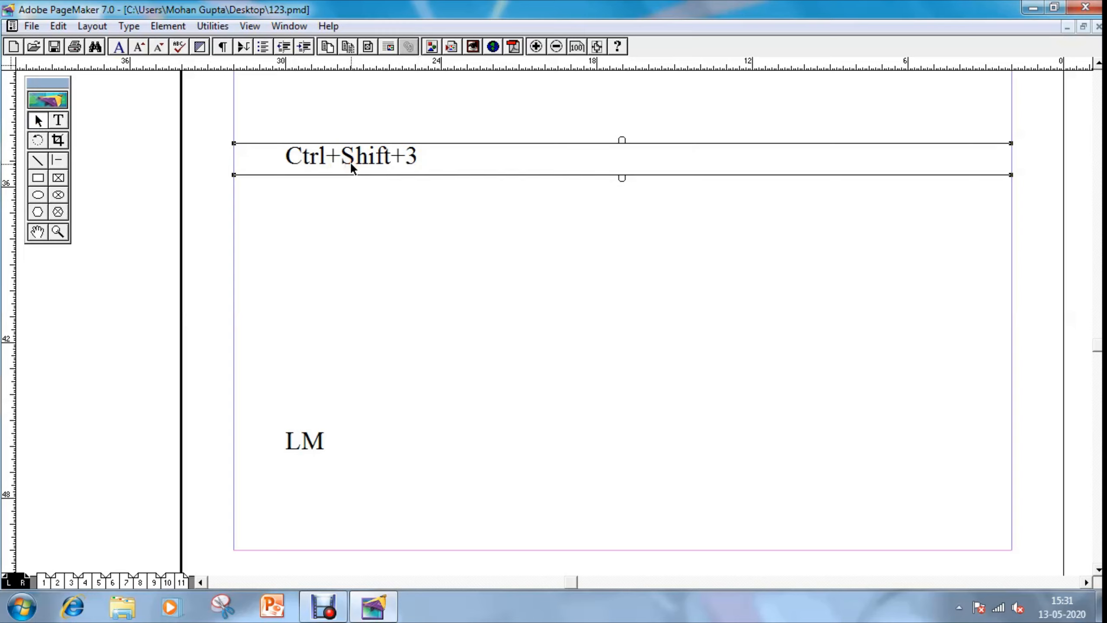
{"action": "key", "text": "Delete"}
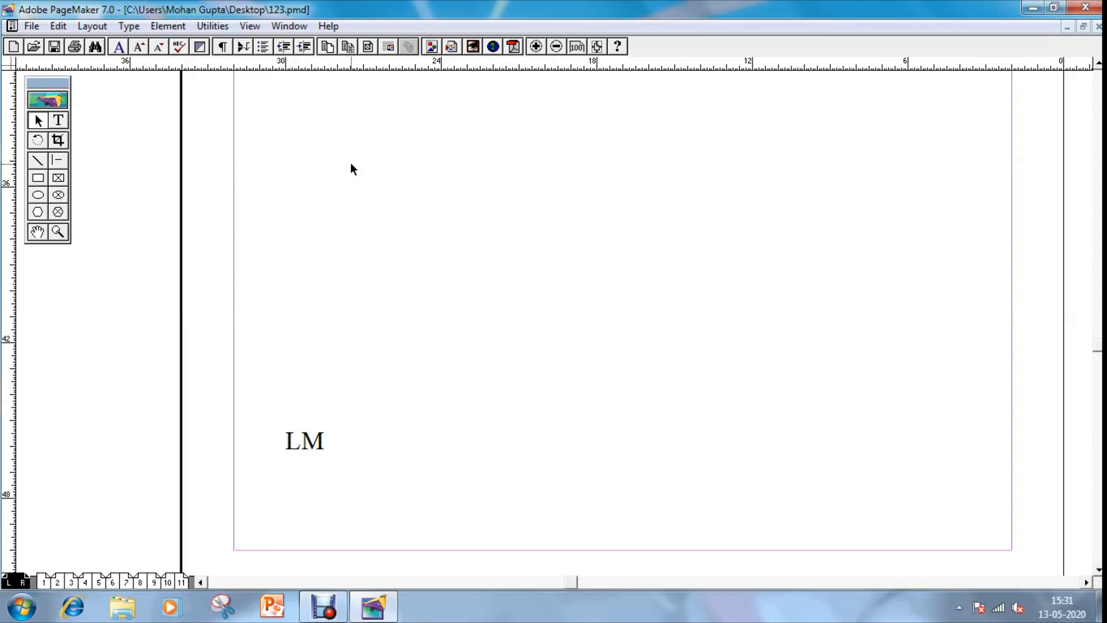
Move the LM text block down to the bottom margin and set its first-line indent to 0 picas.
{"action": "left_click", "coordinate": [326, 439]}
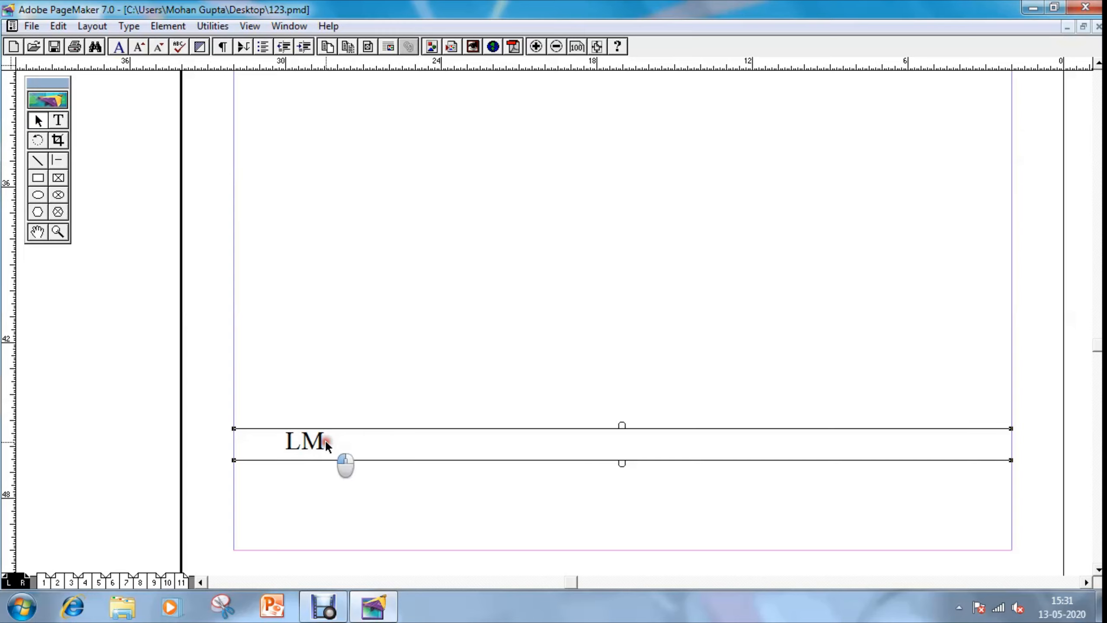
{"action": "left_click_drag", "start_coordinate": [325, 439], "coordinate": [338, 533]}
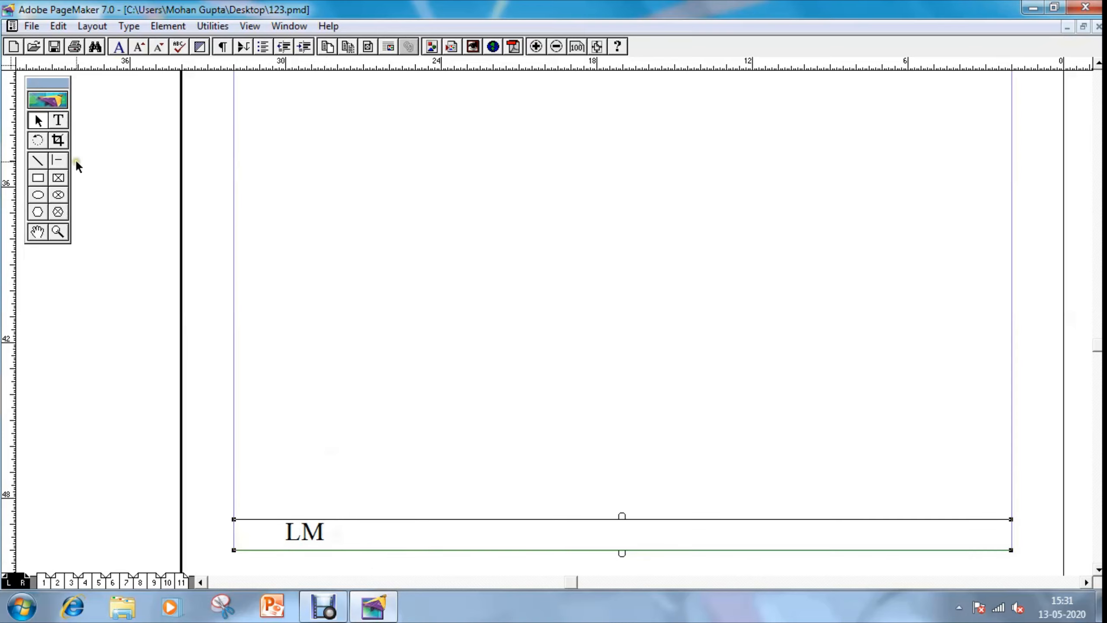
{"action": "left_click", "coordinate": [58, 120]}
{"action": "left_click", "coordinate": [400, 537]}
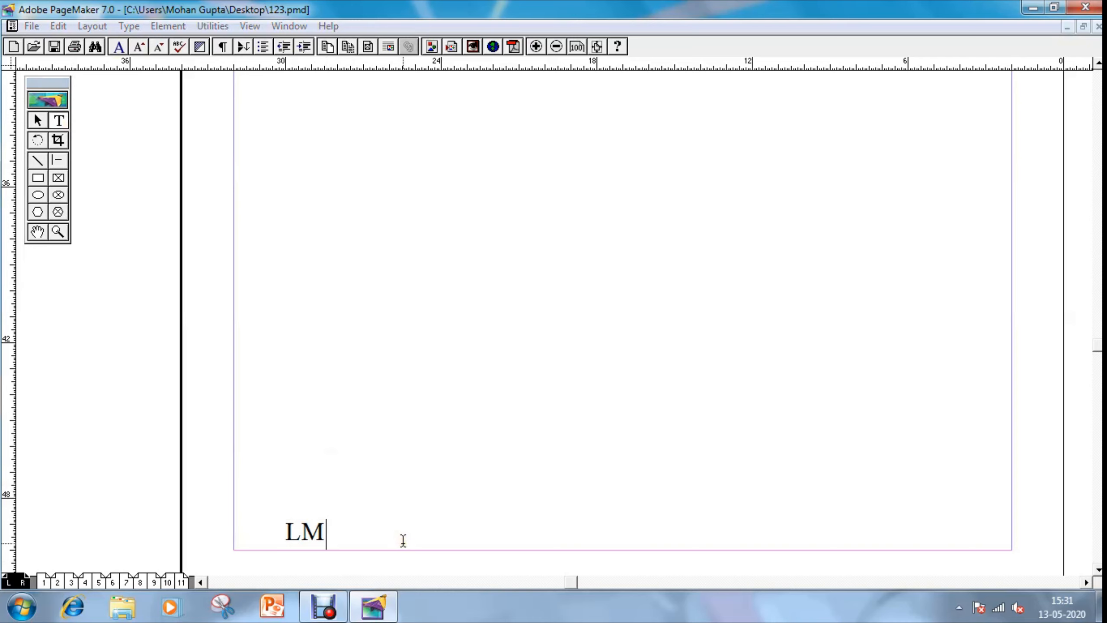
{"action": "key", "text": "ctrl+m"}
{"action": "key", "text": "Tab"}
{"action": "key", "text": "Return"}
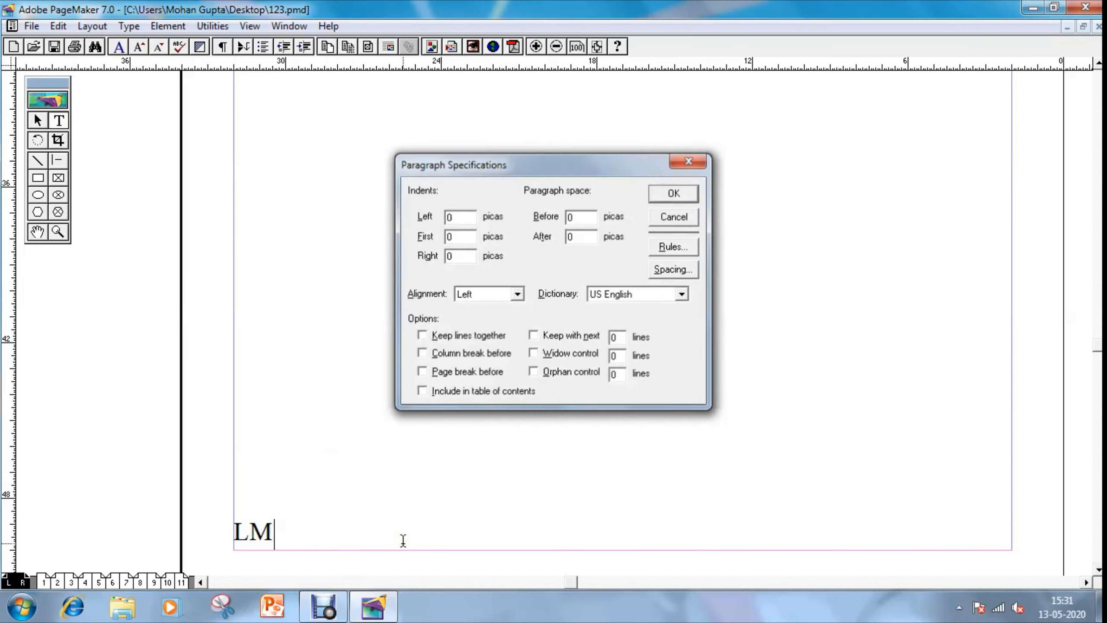
Try pasting a copy of the LM text block at the bottom margin of the right master page.
{"action": "left_click", "coordinate": [38, 121]}
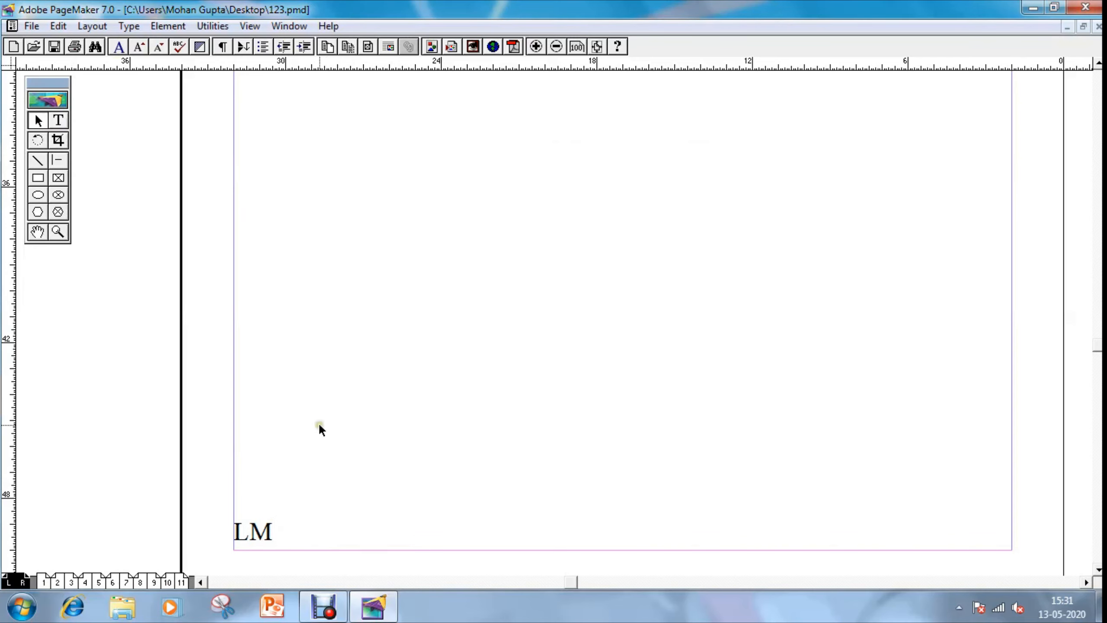
{"action": "left_click", "coordinate": [303, 543]}
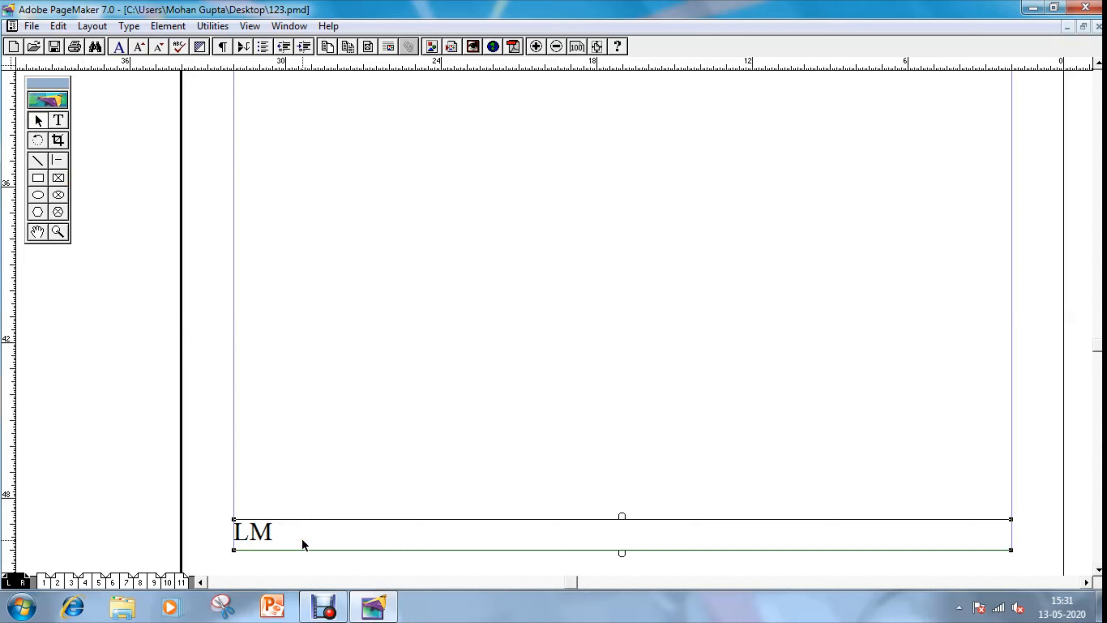
{"action": "key", "text": "ctrl+0"}
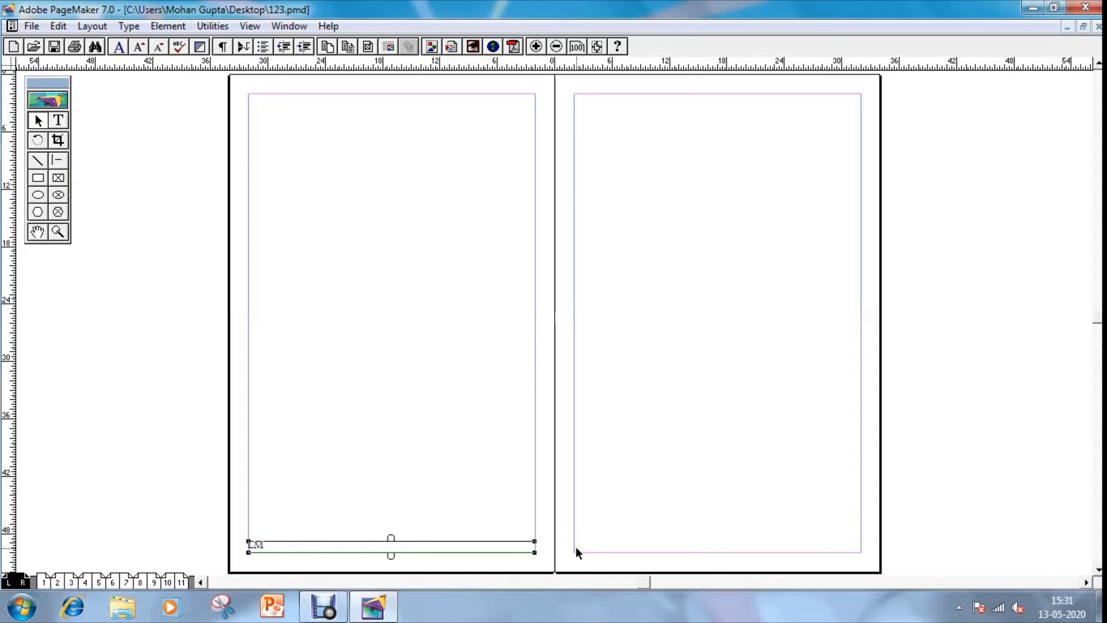
{"action": "left_click", "coordinate": [659, 513]}
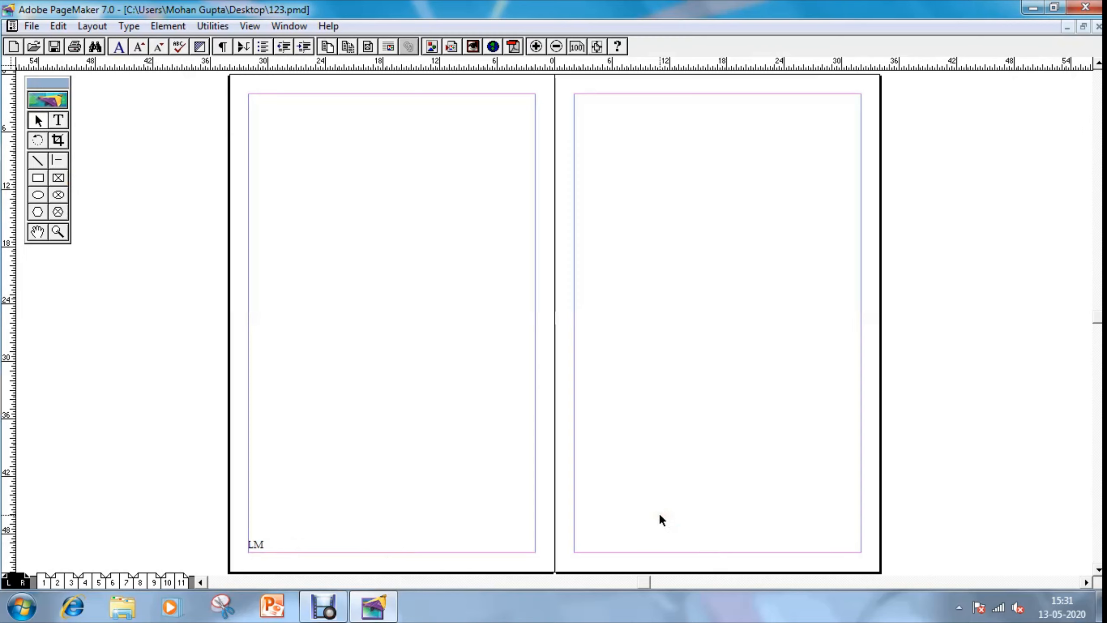
{"action": "key", "text": "ctrl+v"}
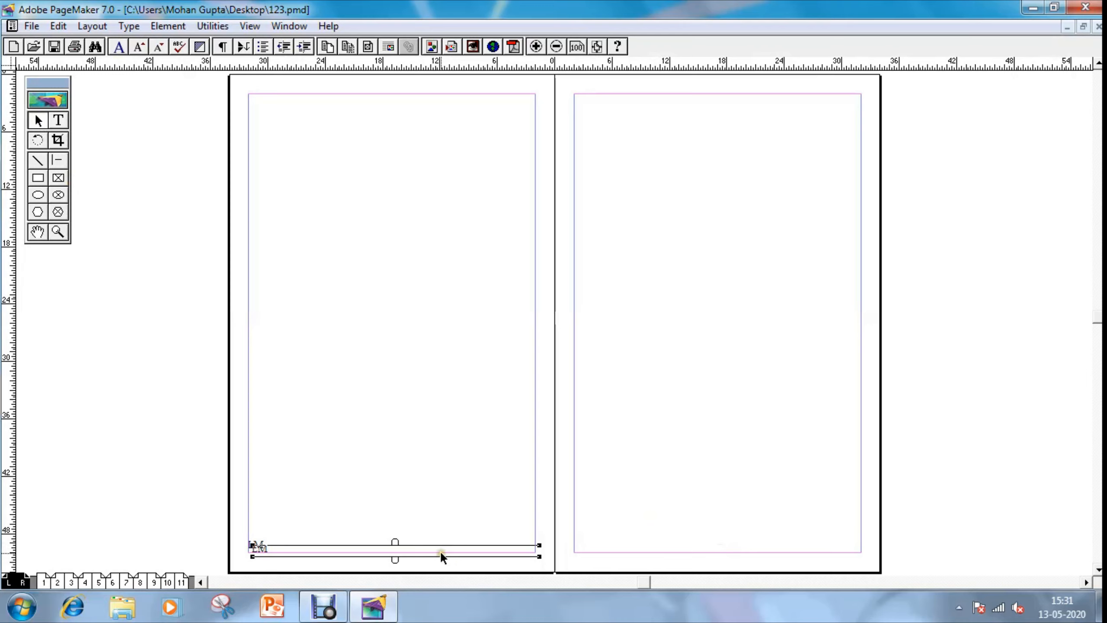
{"action": "left_click_drag", "start_coordinate": [442, 552], "coordinate": [761, 548]}
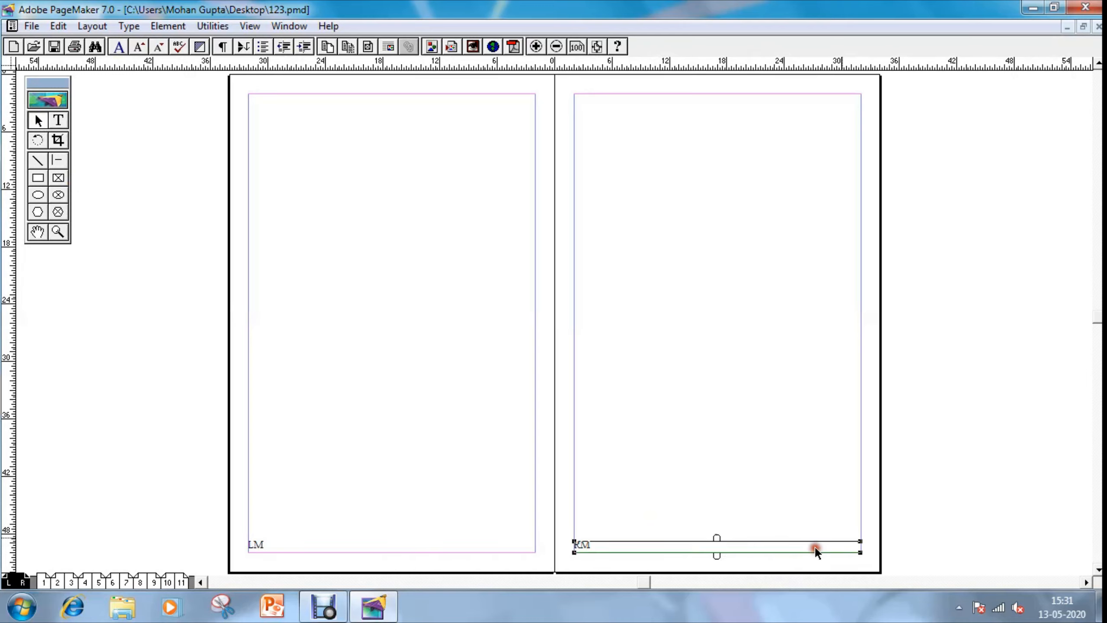
{"action": "key", "text": "Delete"}
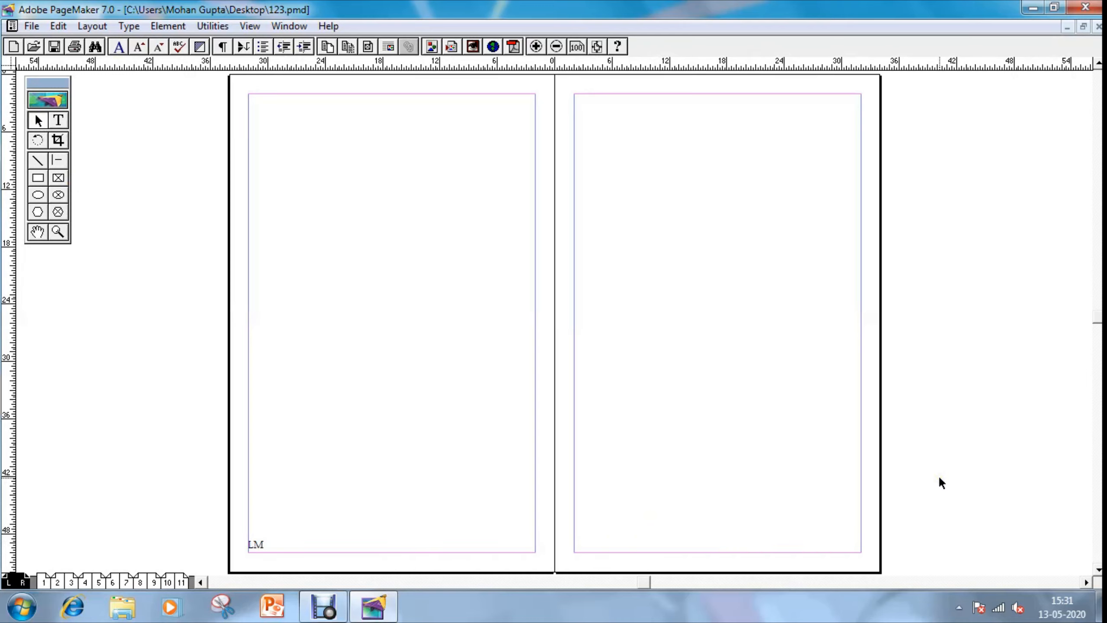
Duplicate the LM text block onto the bottom margin of the right master page and check its RM marker close up.
{"action": "left_click_drag", "start_coordinate": [180, 153], "coordinate": [552, 572]}
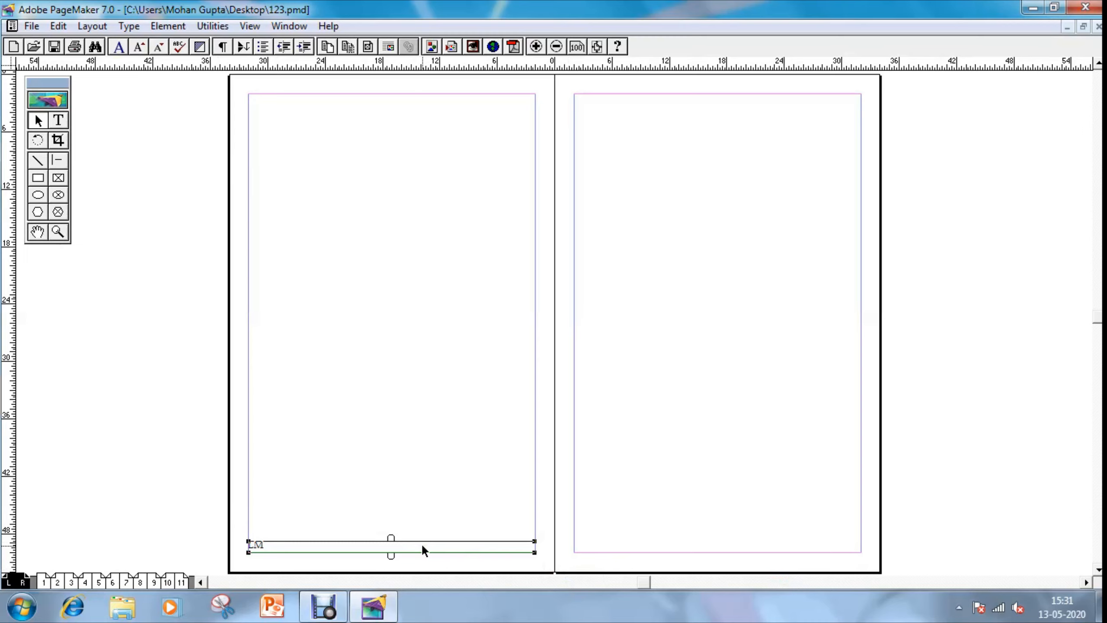
{"action": "left_click_drag", "start_coordinate": [422, 546], "coordinate": [745, 454]}
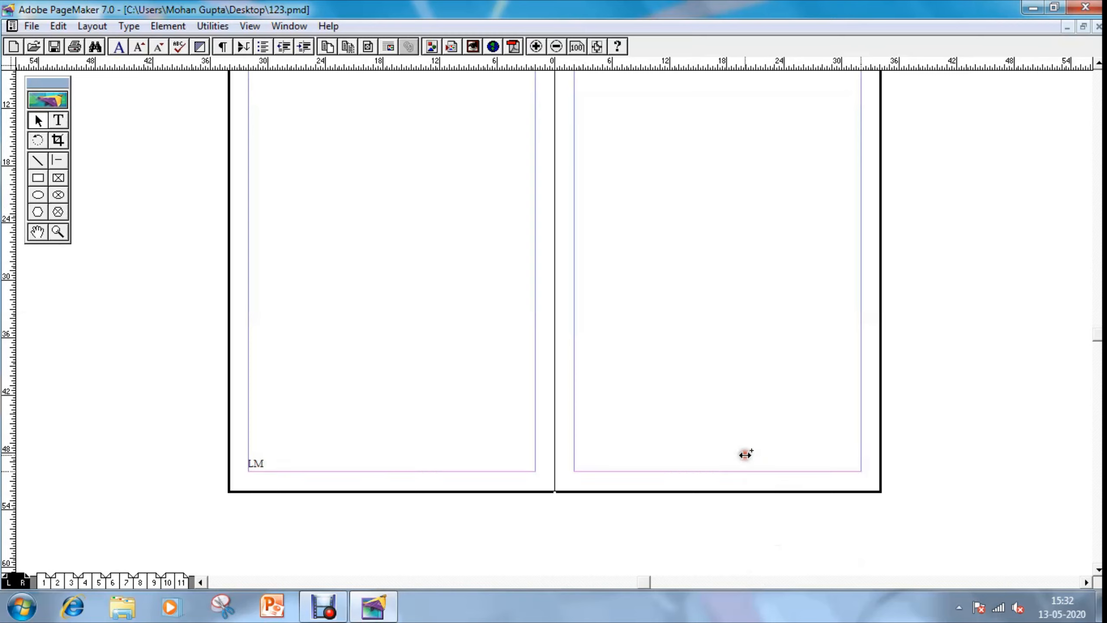
{"action": "left_click", "coordinate": [719, 396]}
{"action": "key", "text": "ctrl+space"}
{"action": "left_click_drag", "start_coordinate": [562, 443], "coordinate": [634, 491]}
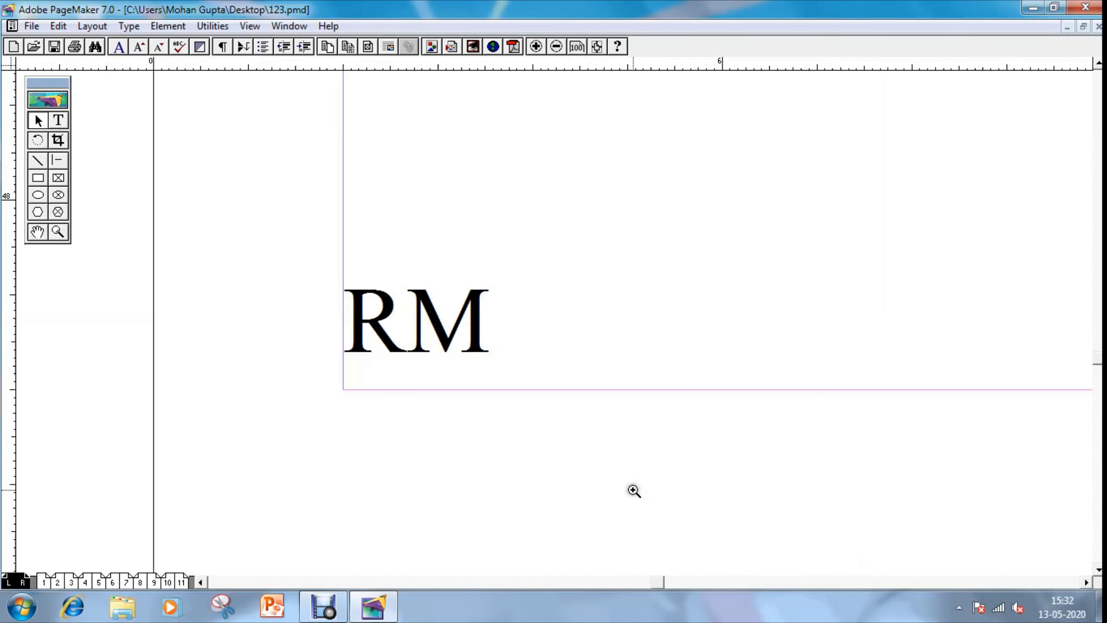
{"action": "left_click", "coordinate": [455, 326]}
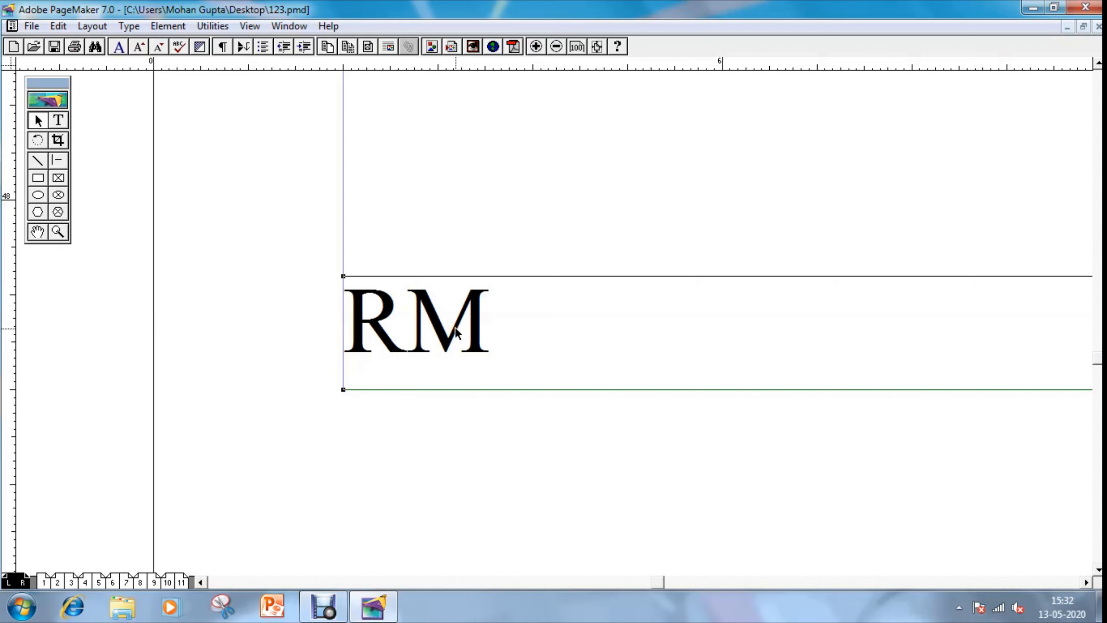
{"action": "key", "text": "ctrl+0"}
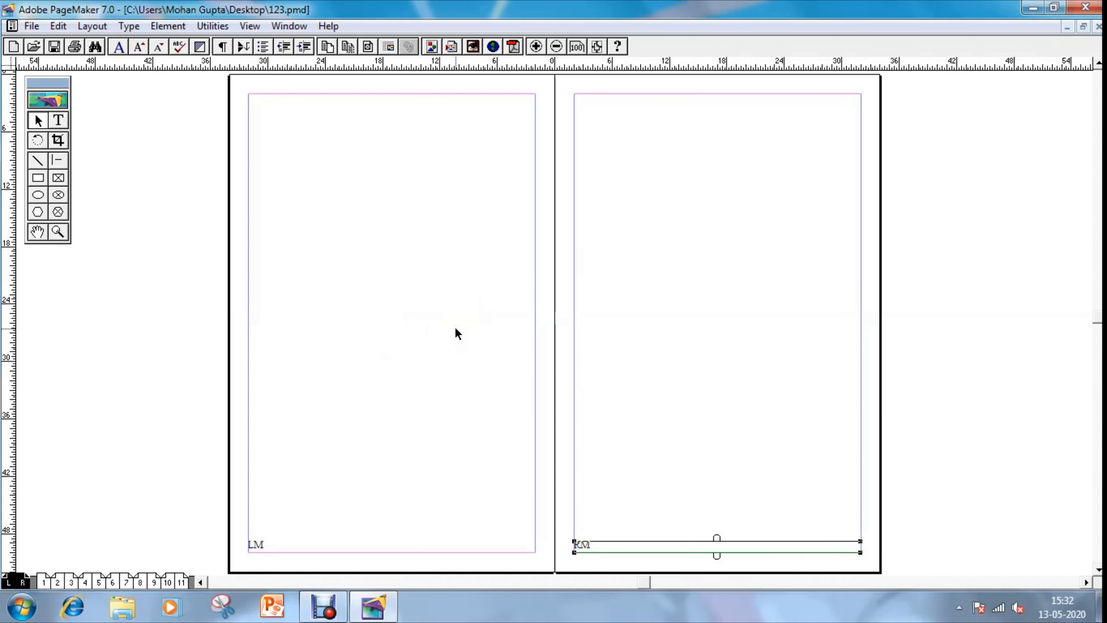
Right-align the RM page-number text on the right master page.
{"action": "left_click", "coordinate": [57, 120]}
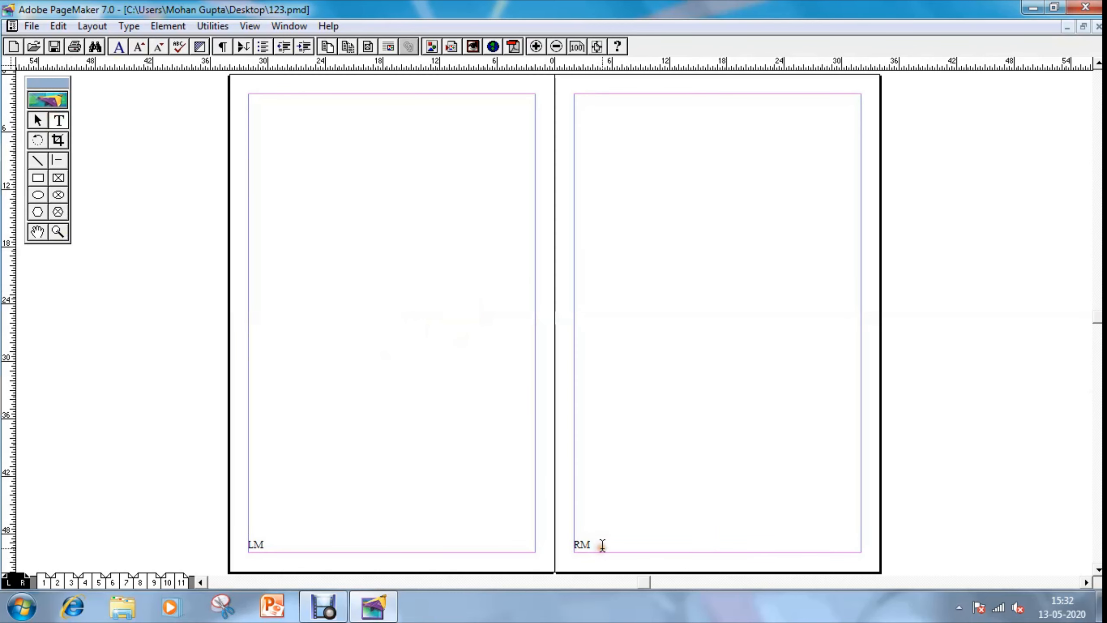
{"action": "key", "text": "ctrl+shift+r"}
{"action": "left_click", "coordinate": [38, 120]}
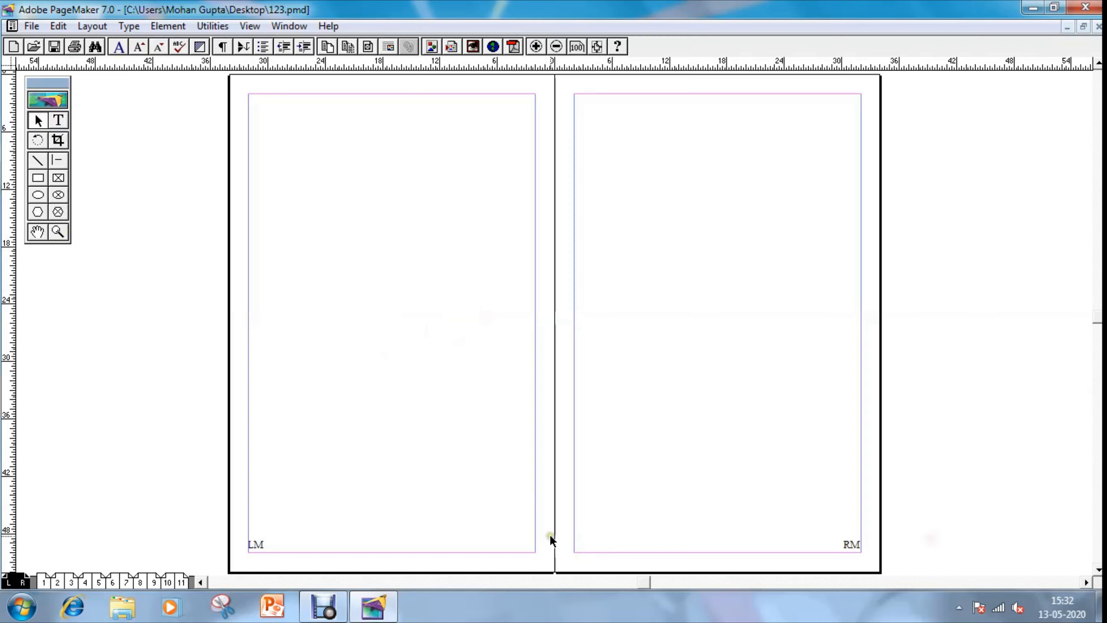
Try duplicating the LM text block to the middle of the left master page.
{"action": "left_click", "coordinate": [326, 549]}
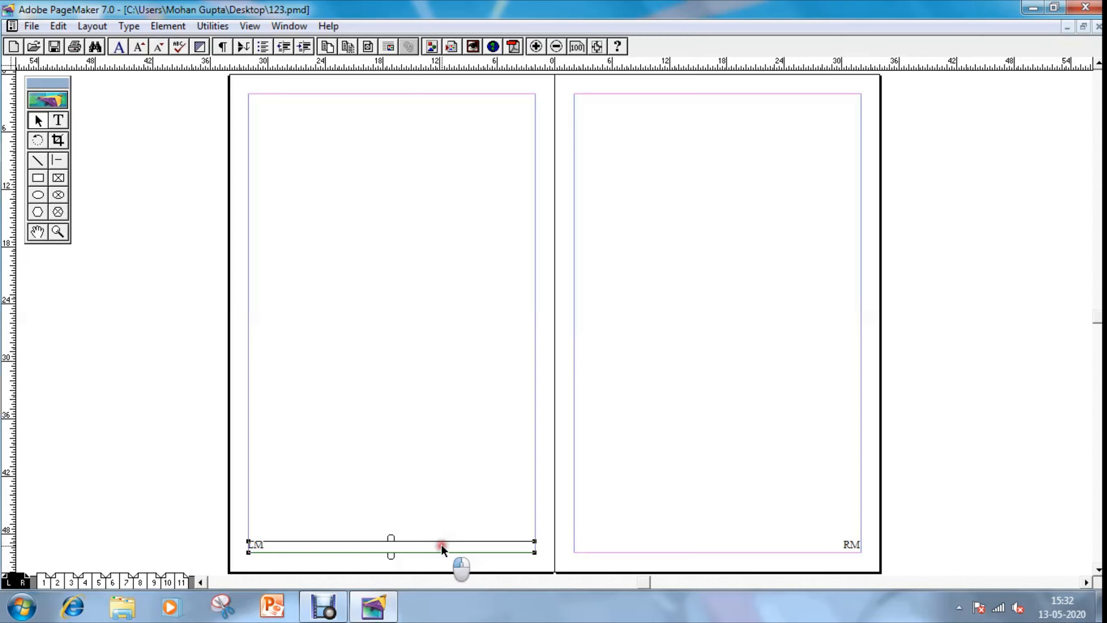
{"action": "left_click_drag", "start_coordinate": [441, 543], "coordinate": [465, 354]}
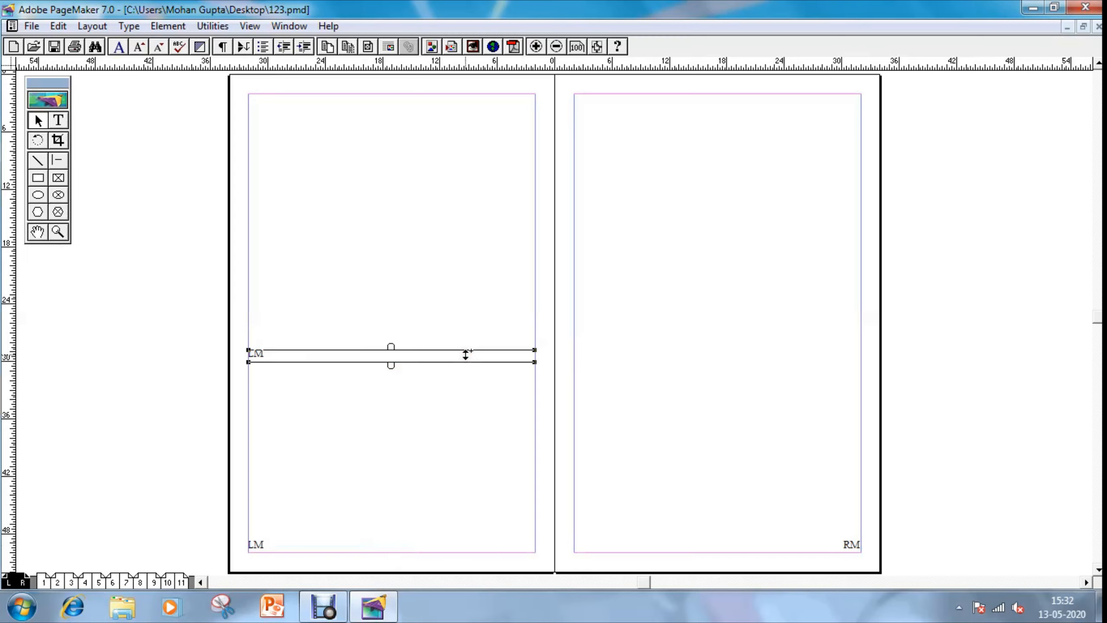
{"action": "key", "text": "Delete"}
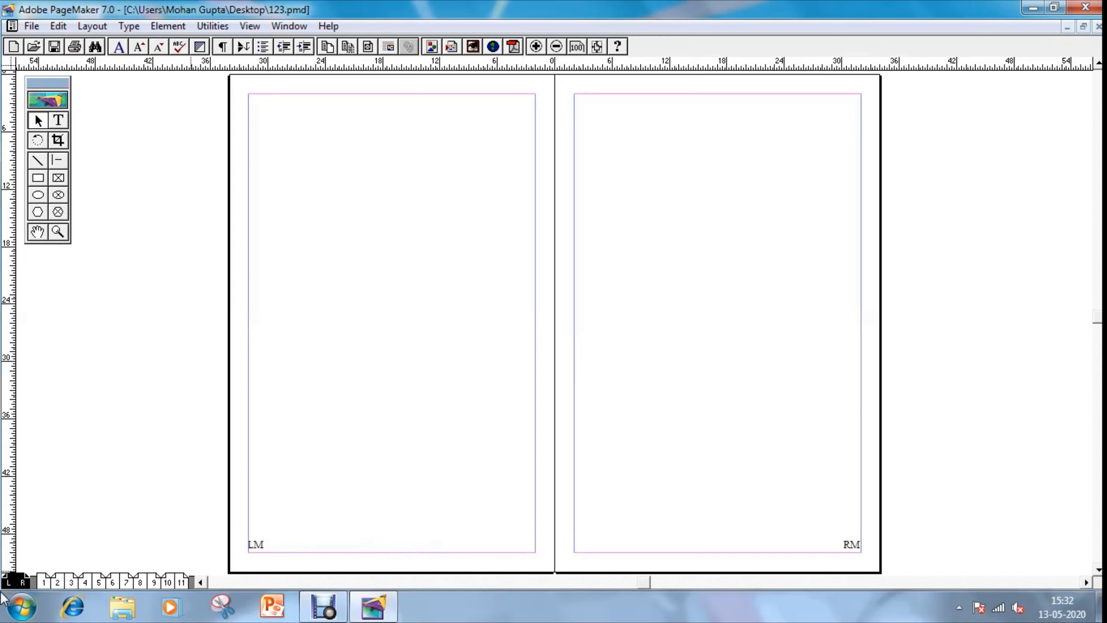
Review the page numbers at the bottom of pages 1 through 11, ending back on page 1.
{"action": "left_click", "coordinate": [43, 582]}
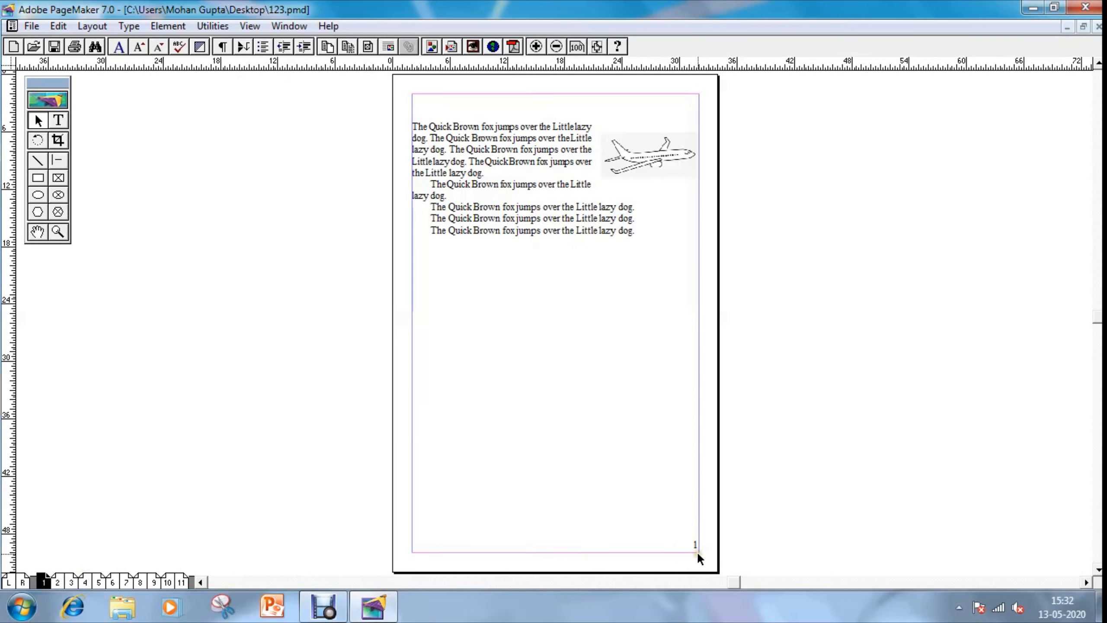
{"action": "key", "text": "Page_Down"}
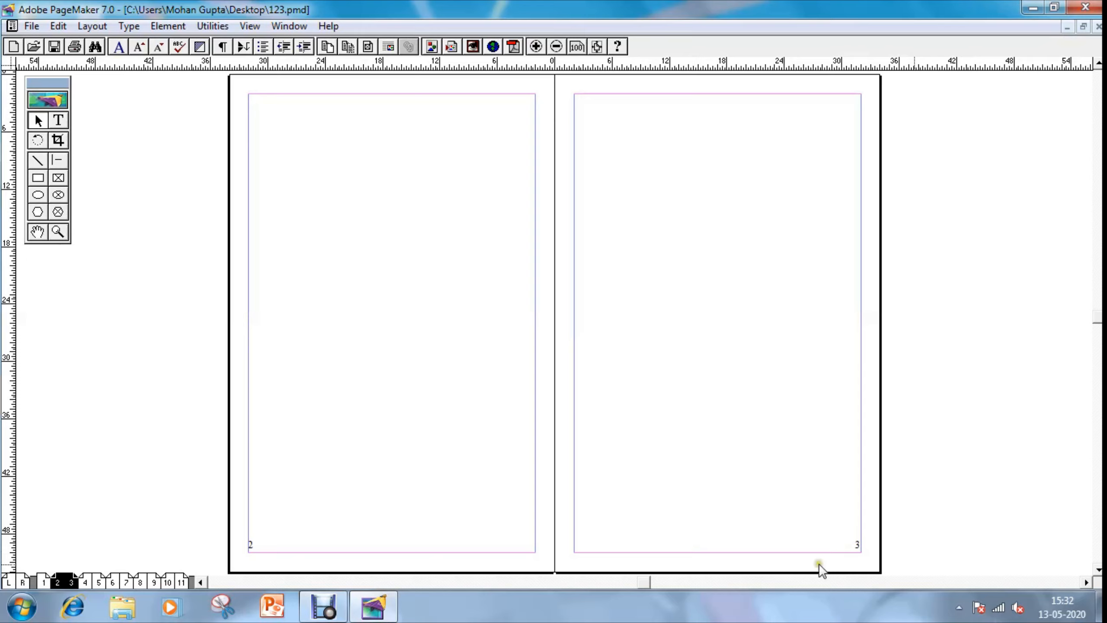
{"action": "key", "text": "Page_Down"}
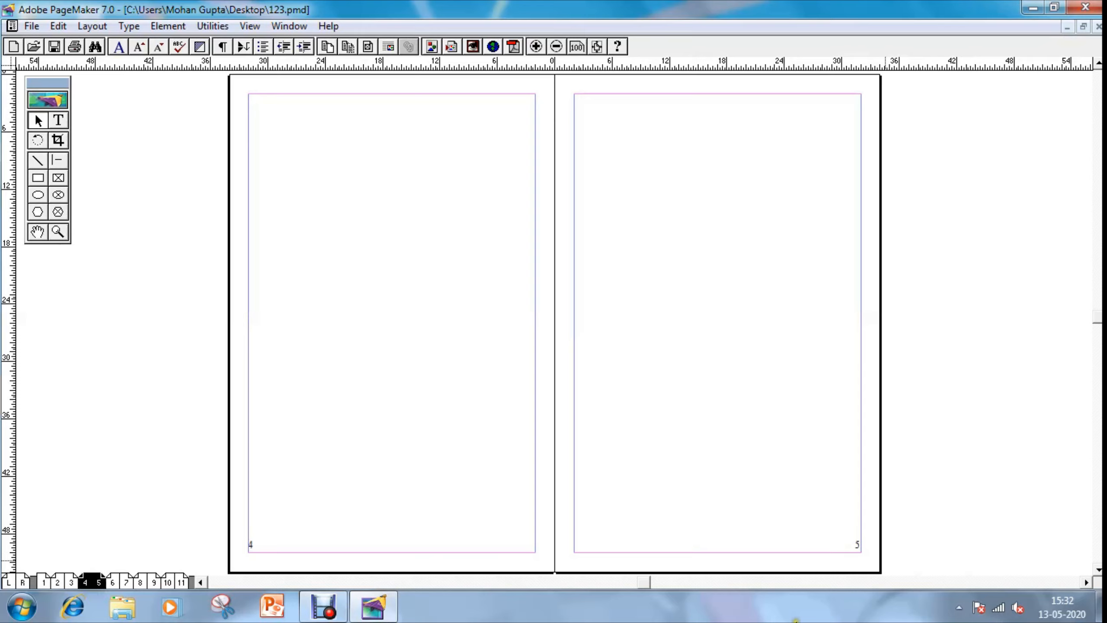
{"action": "key", "text": "Page_Down"}
{"action": "key", "text": "Page_Down"}
{"action": "key", "text": "Page_Down"}
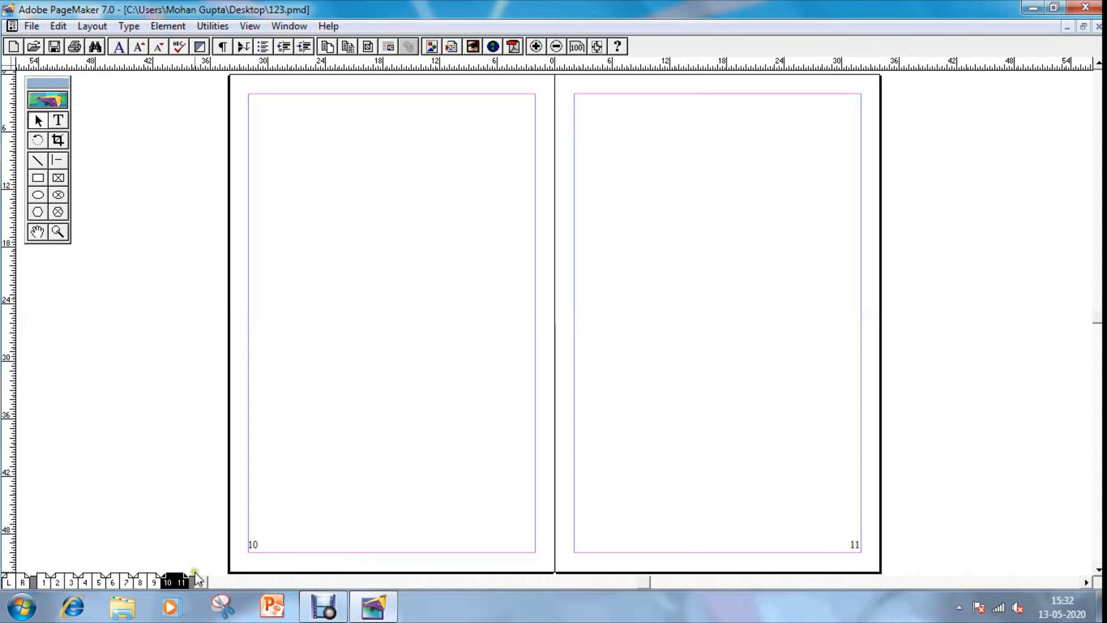
{"action": "left_click", "coordinate": [44, 583]}
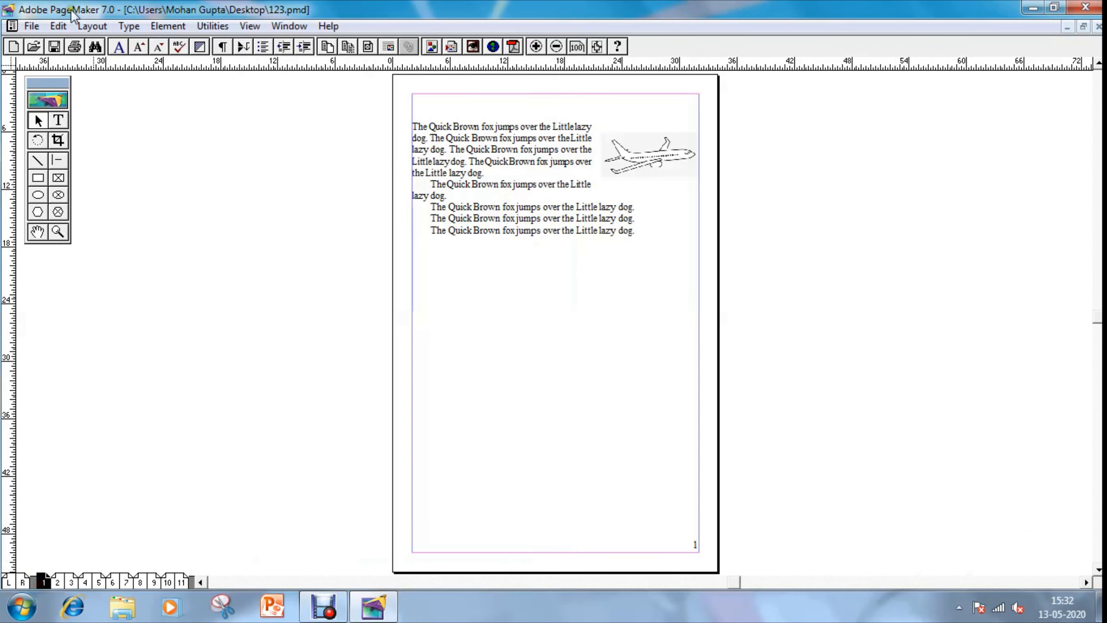
Set the document's page numbering style to Lower Roman in Document Setup.
{"action": "left_click", "coordinate": [37, 25]}
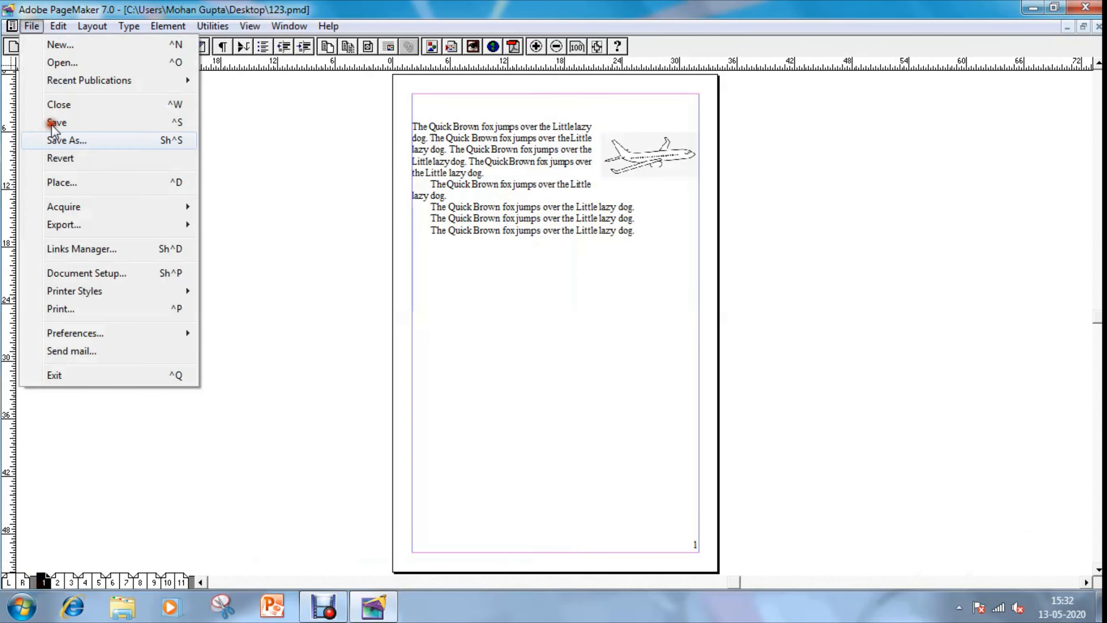
{"action": "left_click", "coordinate": [109, 273]}
{"action": "double_click", "coordinate": [479, 319]}
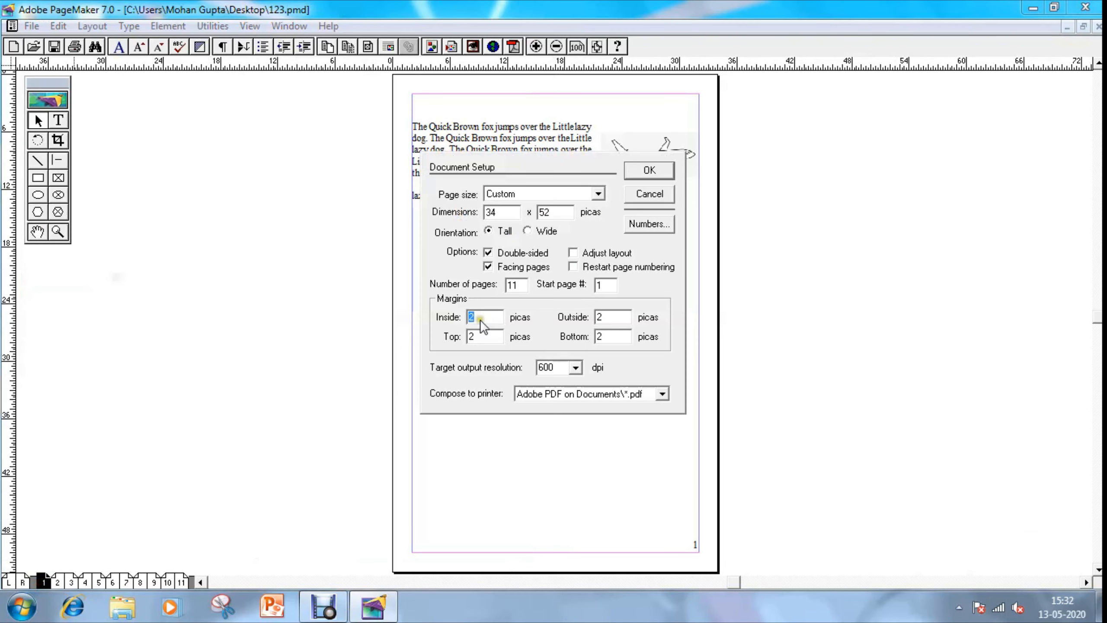
{"action": "left_click", "coordinate": [646, 223]}
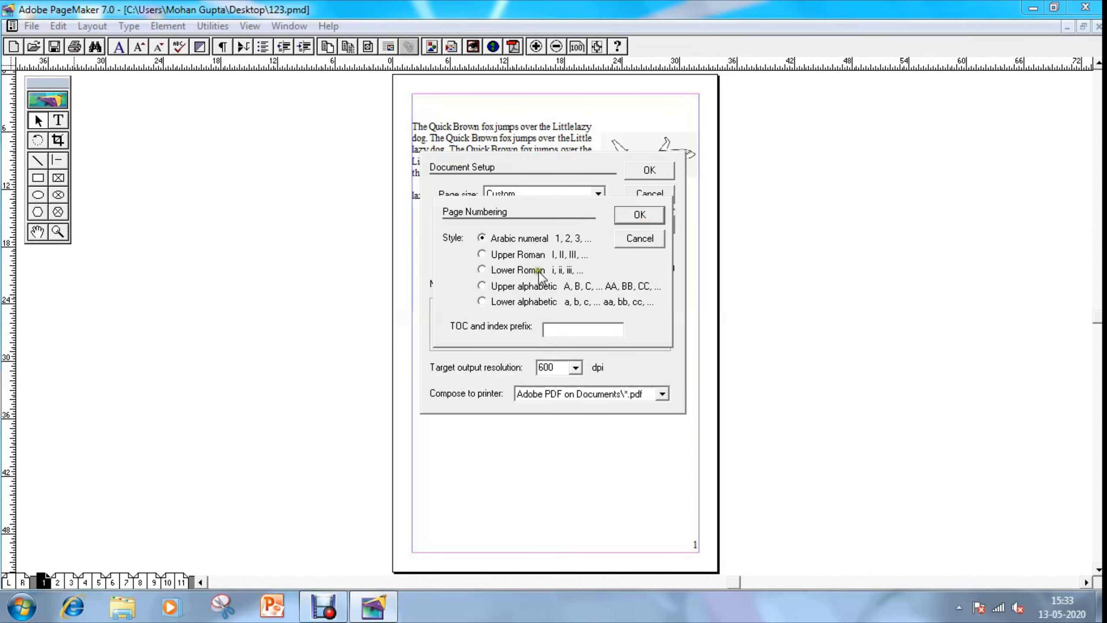
{"action": "left_click", "coordinate": [484, 270]}
{"action": "left_click", "coordinate": [645, 214]}
{"action": "left_click", "coordinate": [651, 171]}
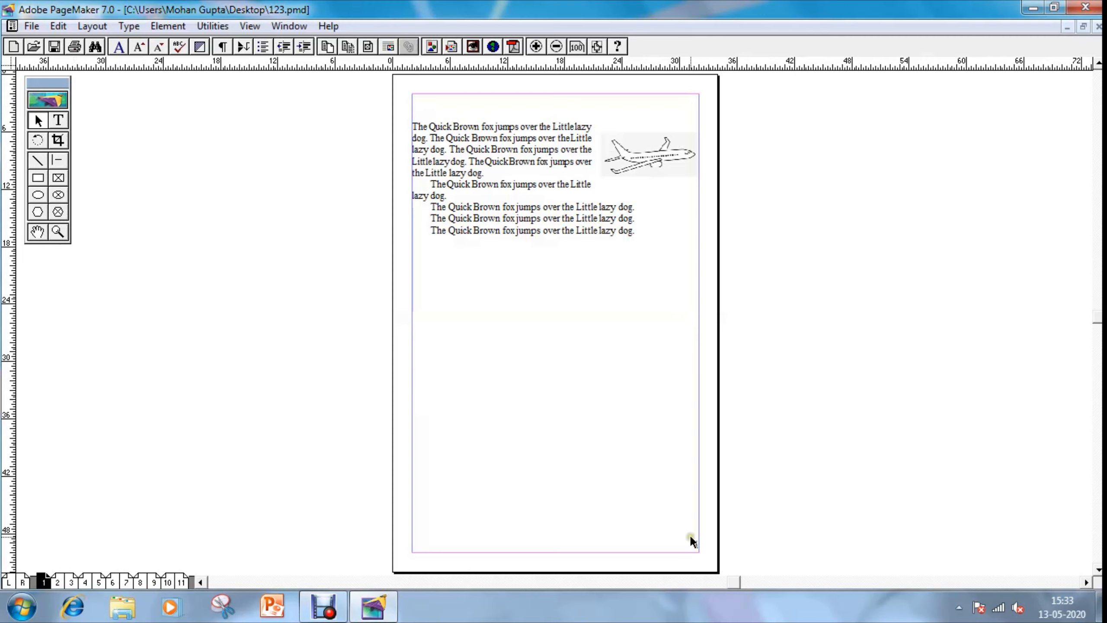
Examine the page numbers at the bottom of page 1 and of the pages 2 and 3 spread at enlarged size.
{"action": "left_click_drag", "start_coordinate": [371, 457], "coordinate": [750, 560]}
{"action": "key", "text": "ctrl+space"}
{"action": "left_click_drag", "start_coordinate": [401, 505], "coordinate": [696, 564]}
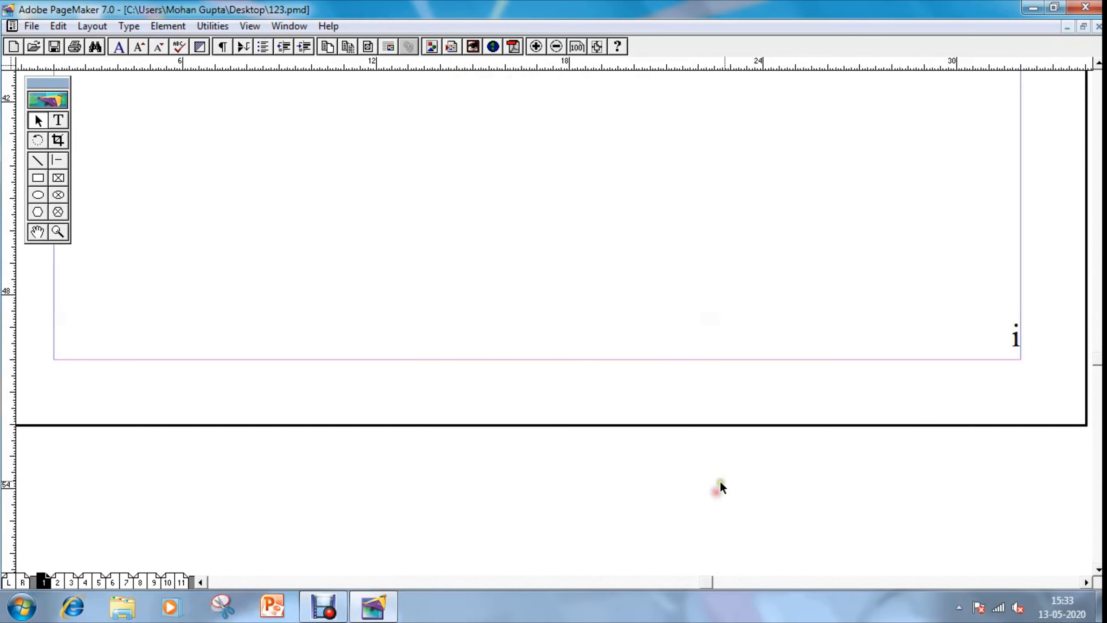
{"action": "left_click", "coordinate": [71, 581]}
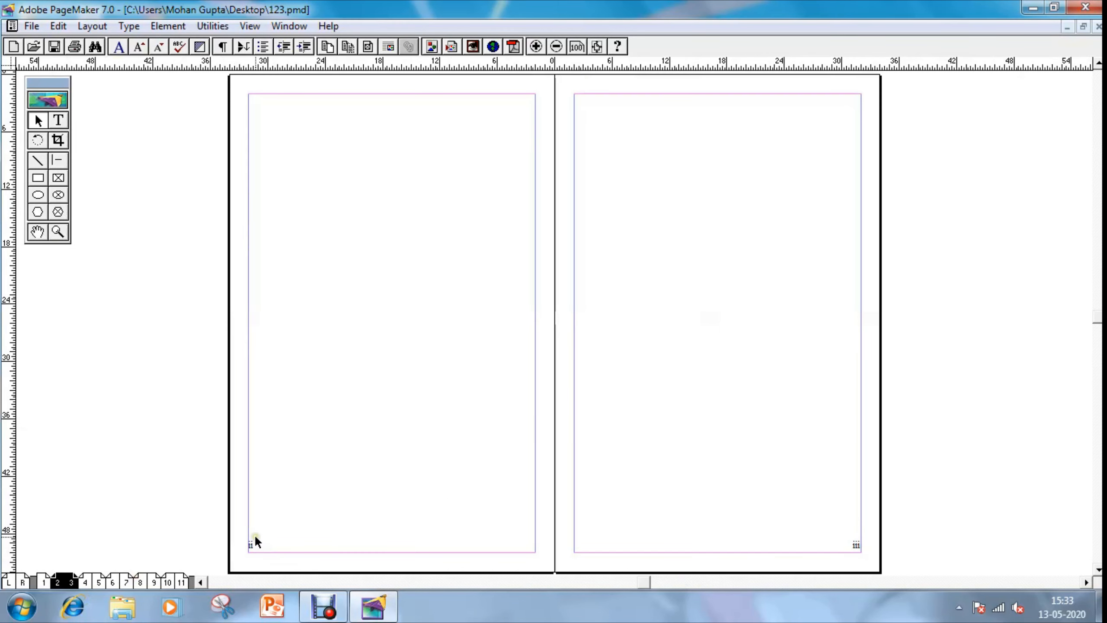
{"action": "key", "text": "ctrl+2"}
{"action": "left_click", "coordinate": [627, 495]}
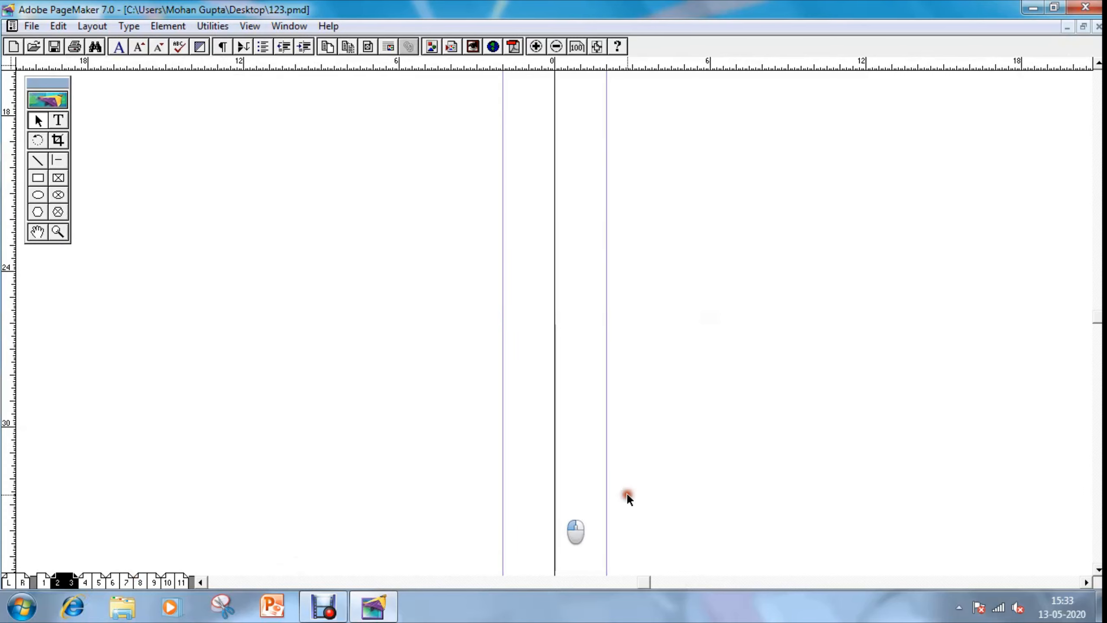
{"action": "left_click_drag", "start_coordinate": [568, 517], "coordinate": [676, 131]}
{"action": "left_click_drag", "start_coordinate": [182, 548], "coordinate": [425, 511]}
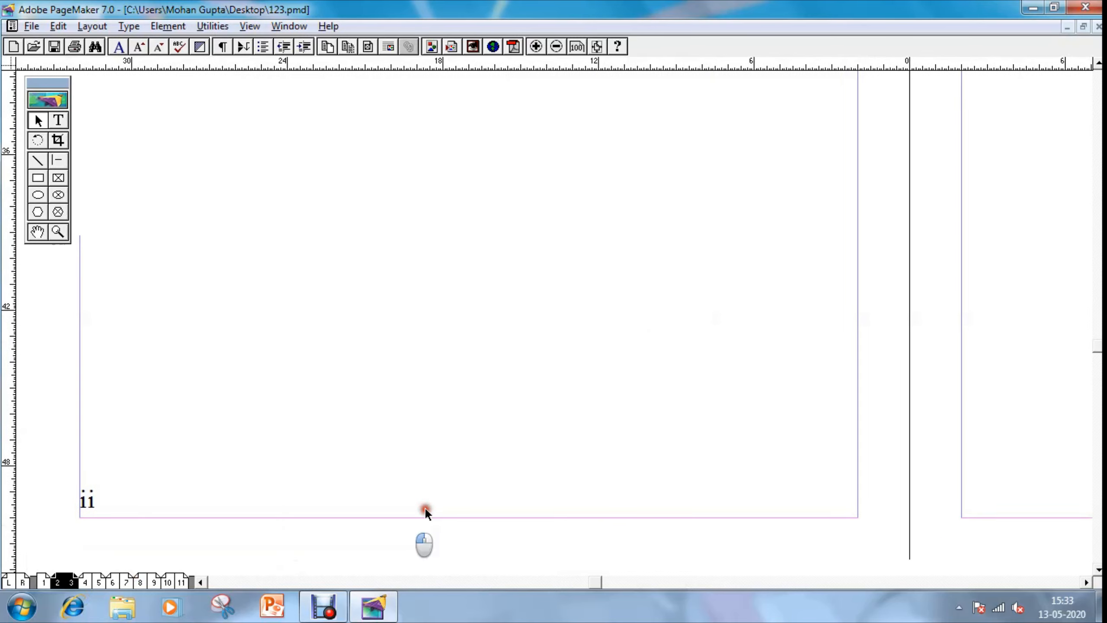
{"action": "left_click_drag", "start_coordinate": [925, 442], "coordinate": [349, 409]}
{"action": "left_click_drag", "start_coordinate": [884, 478], "coordinate": [366, 453]}
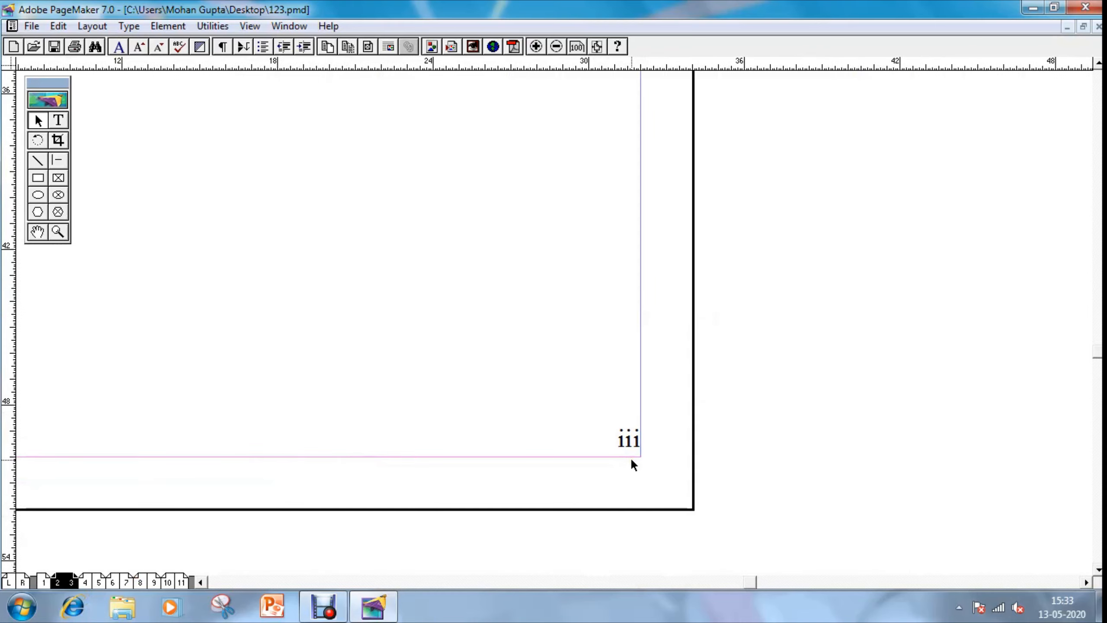
Pan around the lower part of the pages 2 and 3 spread, first with the Hand tool and again with the Pointer tool active.
{"action": "left_click", "coordinate": [739, 413]}
{"action": "left_click", "coordinate": [40, 232]}
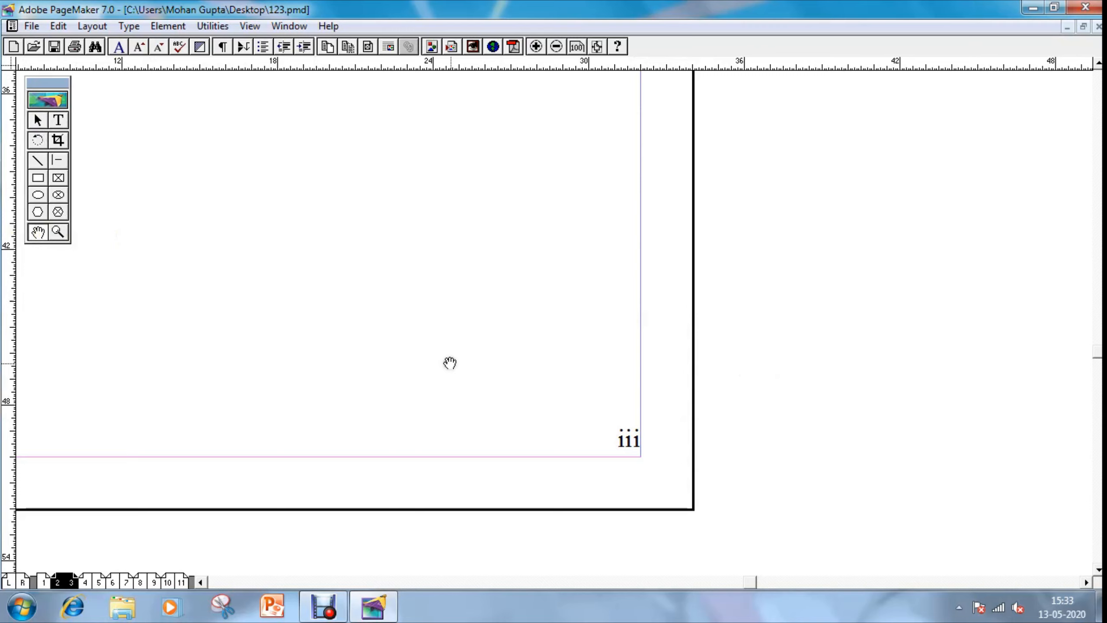
{"action": "left_click_drag", "start_coordinate": [299, 419], "coordinate": [545, 392]}
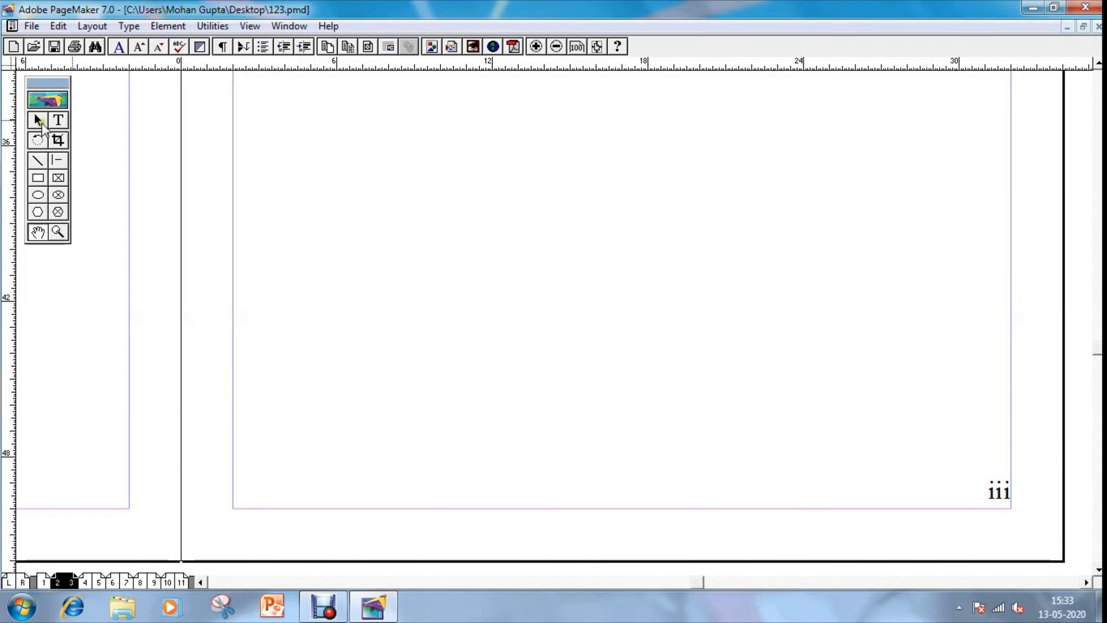
{"action": "left_click", "coordinate": [39, 120]}
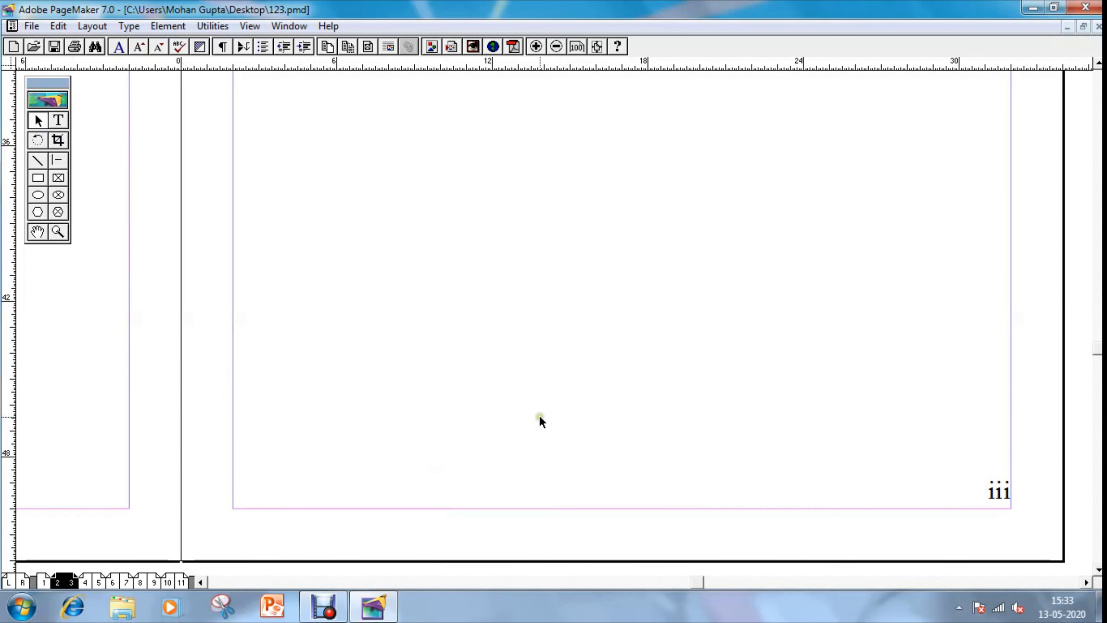
{"action": "left_click_drag", "start_coordinate": [524, 308], "coordinate": [522, 386]}
{"action": "left_click", "coordinate": [308, 366]}
{"action": "left_click_drag", "start_coordinate": [205, 105], "coordinate": [212, 233]}
{"action": "left_click_drag", "start_coordinate": [208, 363], "coordinate": [211, 275]}
{"action": "left_click_drag", "start_coordinate": [227, 475], "coordinate": [242, 338]}
{"action": "left_click_drag", "start_coordinate": [231, 426], "coordinate": [237, 352]}
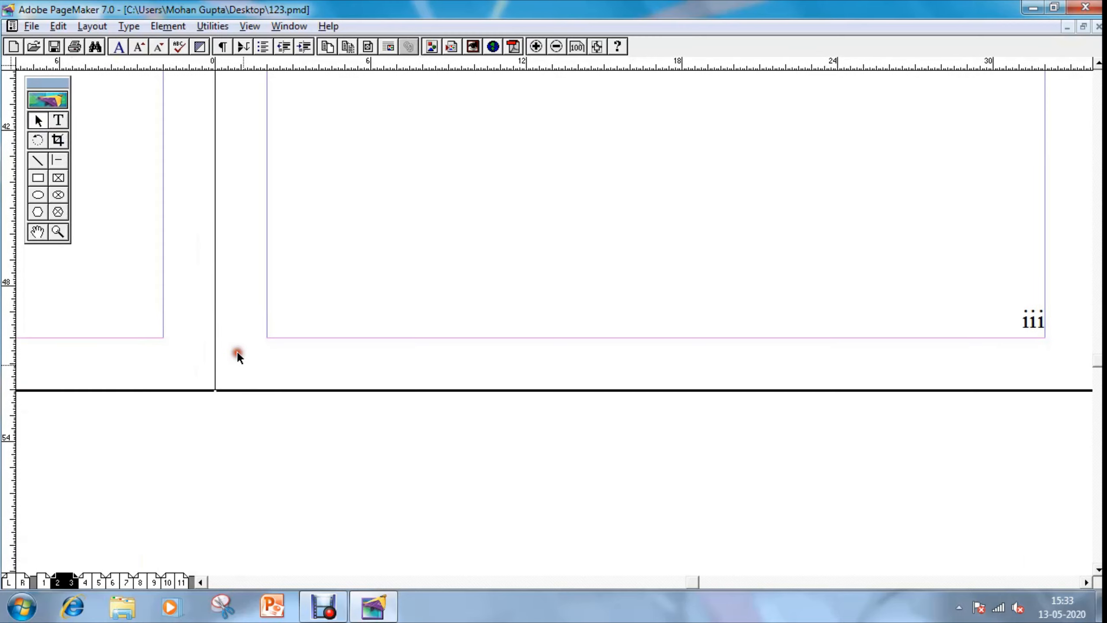
Pan from the lower part of the pages 2 and 3 spread up to its upper edge with the Text tool active.
{"action": "left_click", "coordinate": [58, 120]}
{"action": "left_click", "coordinate": [965, 315]}
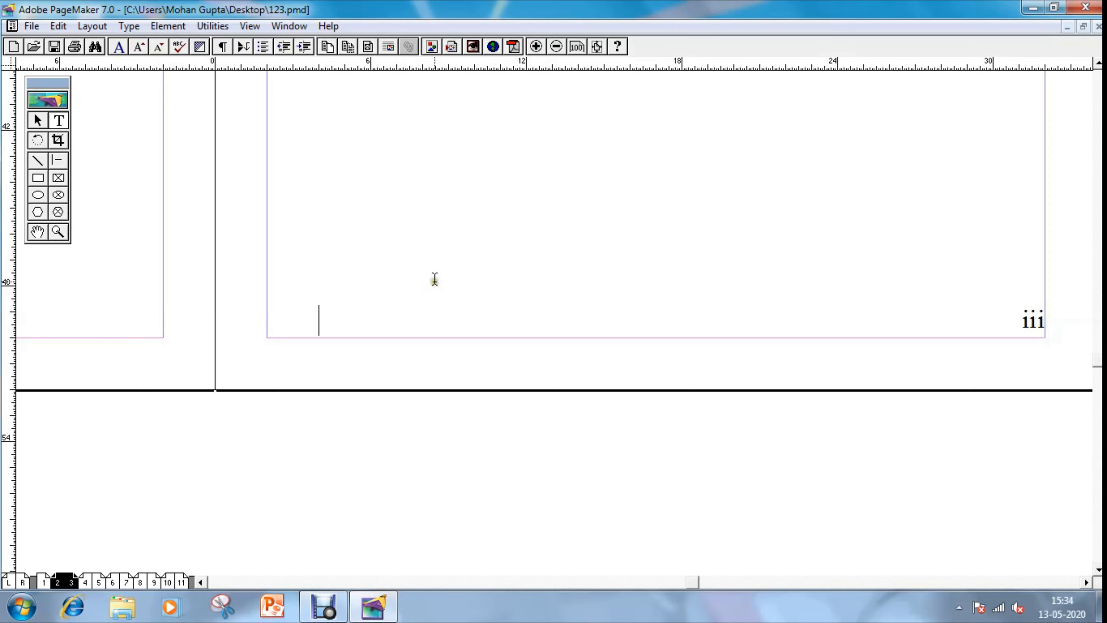
{"action": "scroll", "coordinate": [440, 179], "scroll_direction": "up", "scroll_amount": 3}
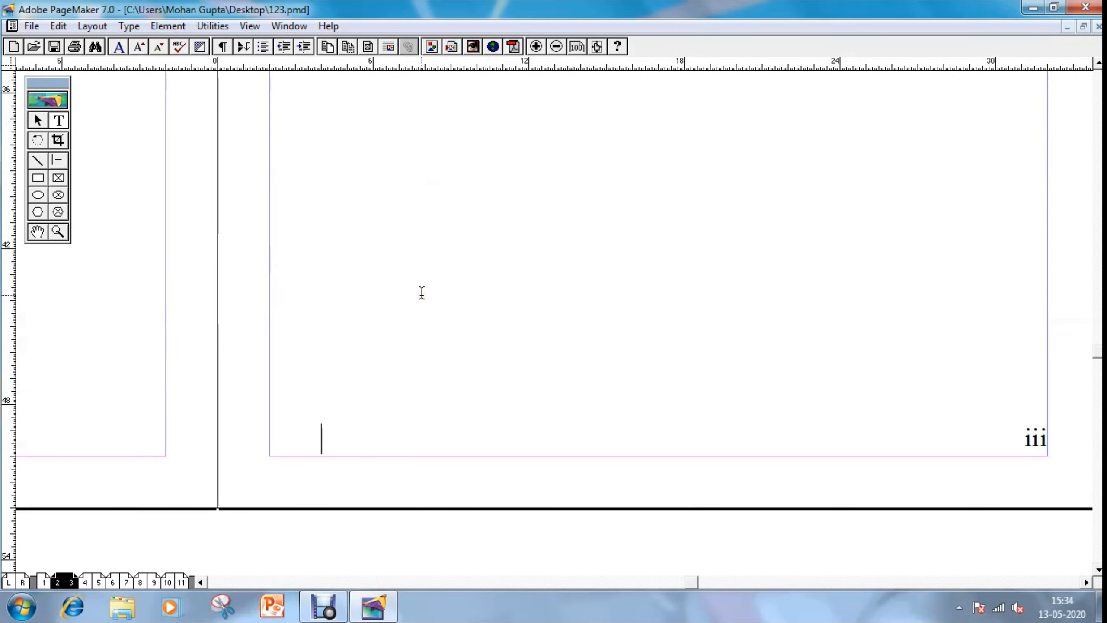
{"action": "scroll", "coordinate": [390, 174], "scroll_direction": "up", "scroll_amount": 3}
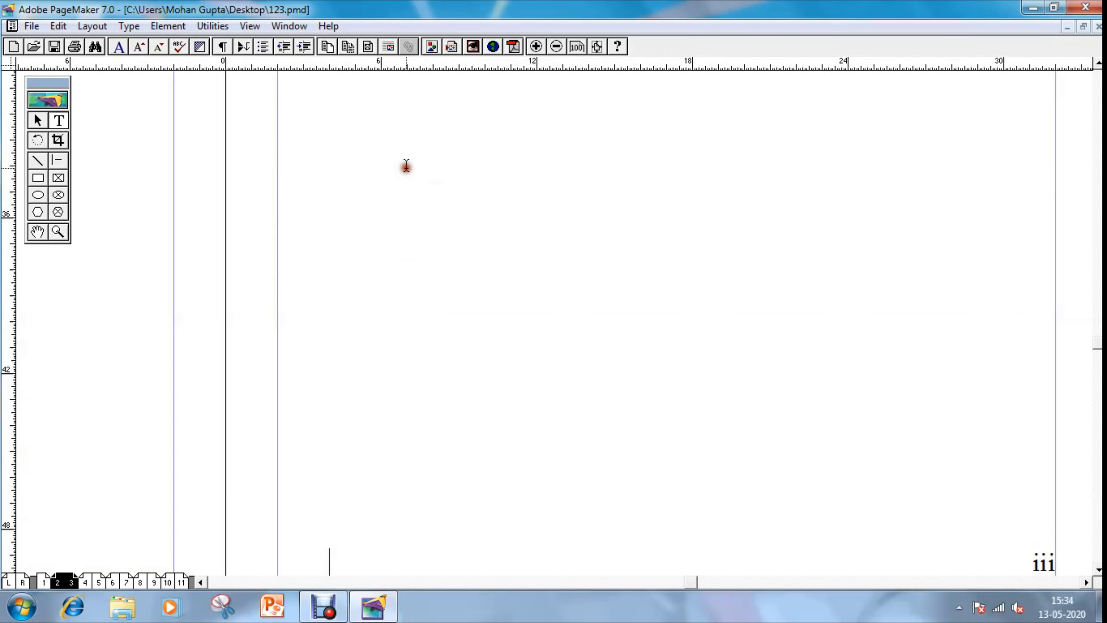
{"action": "left_click_drag", "start_coordinate": [406, 168], "coordinate": [429, 354]}
{"action": "left_click_drag", "start_coordinate": [425, 172], "coordinate": [435, 375]}
{"action": "left_click_drag", "start_coordinate": [462, 229], "coordinate": [430, 380]}
{"action": "left_click_drag", "start_coordinate": [349, 170], "coordinate": [383, 390]}
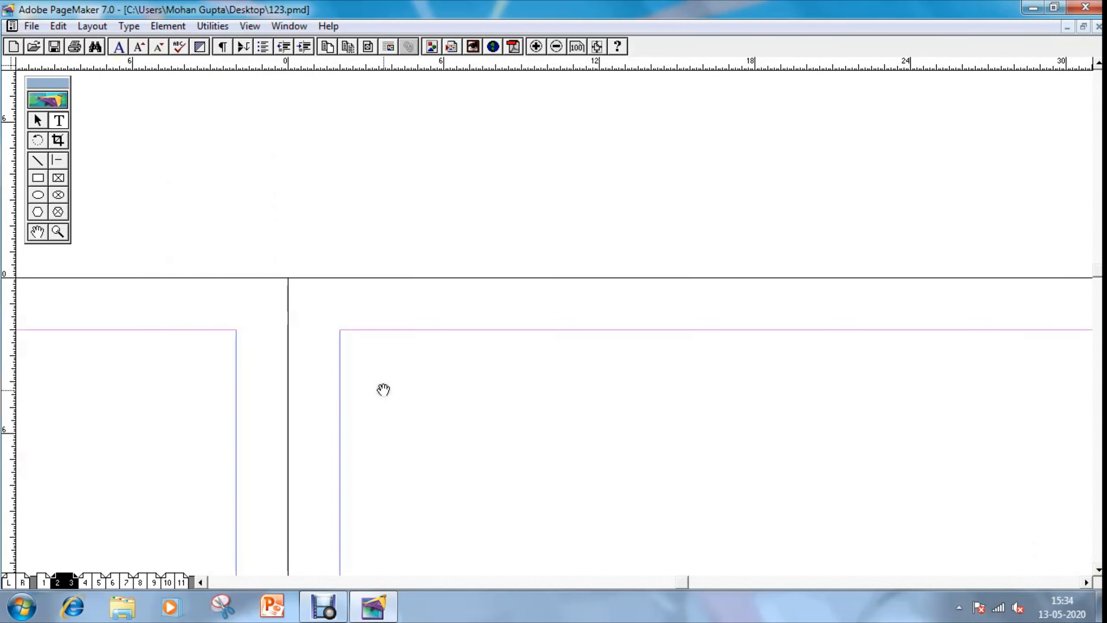
Go to page 1 and fit the whole page in the window with the Pointer tool active.
{"action": "left_click", "coordinate": [44, 581]}
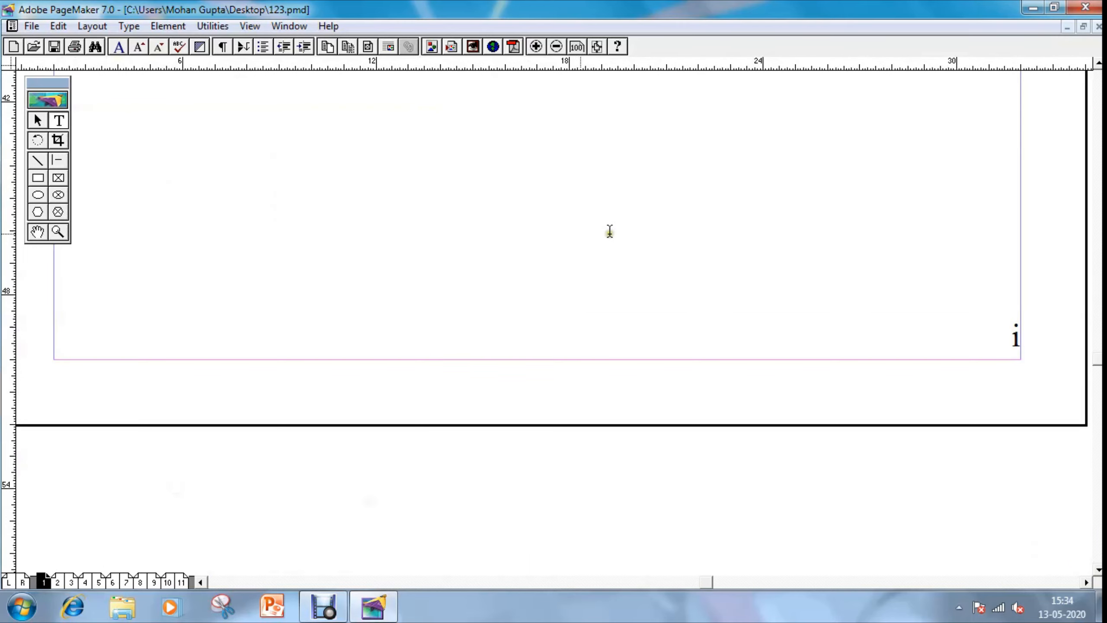
{"action": "left_click", "coordinate": [38, 120]}
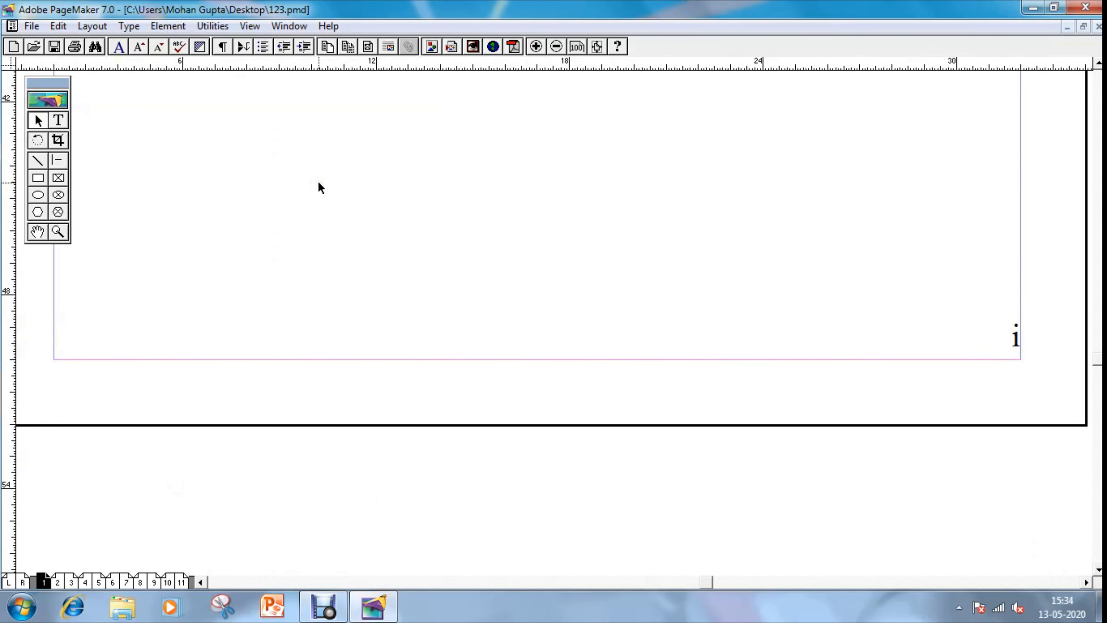
{"action": "key", "text": "ctrl+0"}
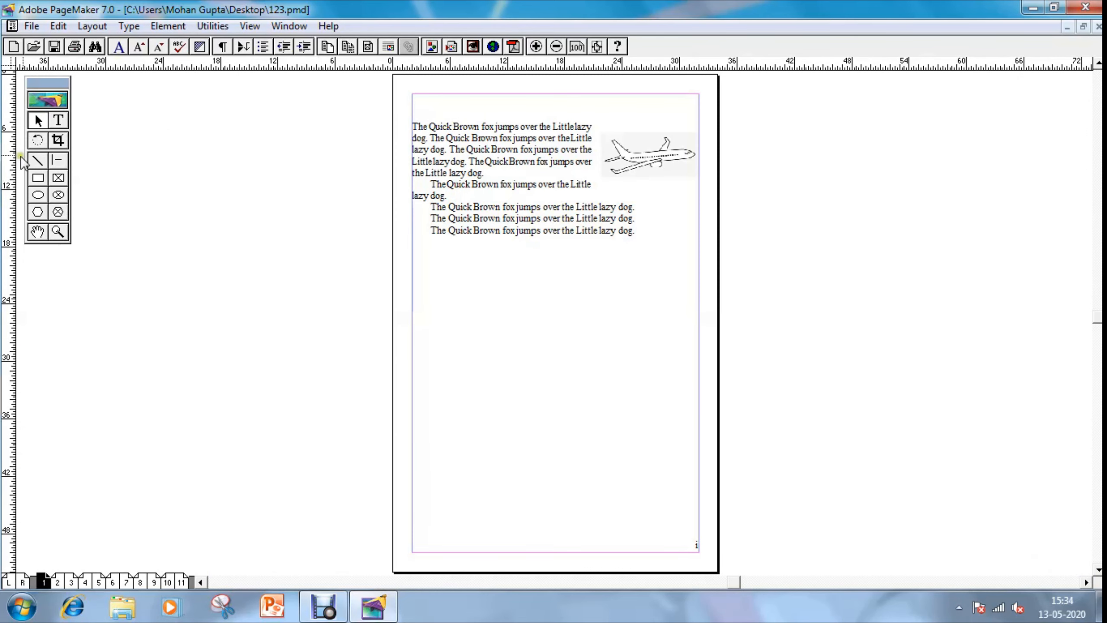
Pan around page 1 with the Text tool active, ending with the Pointer tool selected.
{"action": "left_click", "coordinate": [58, 120]}
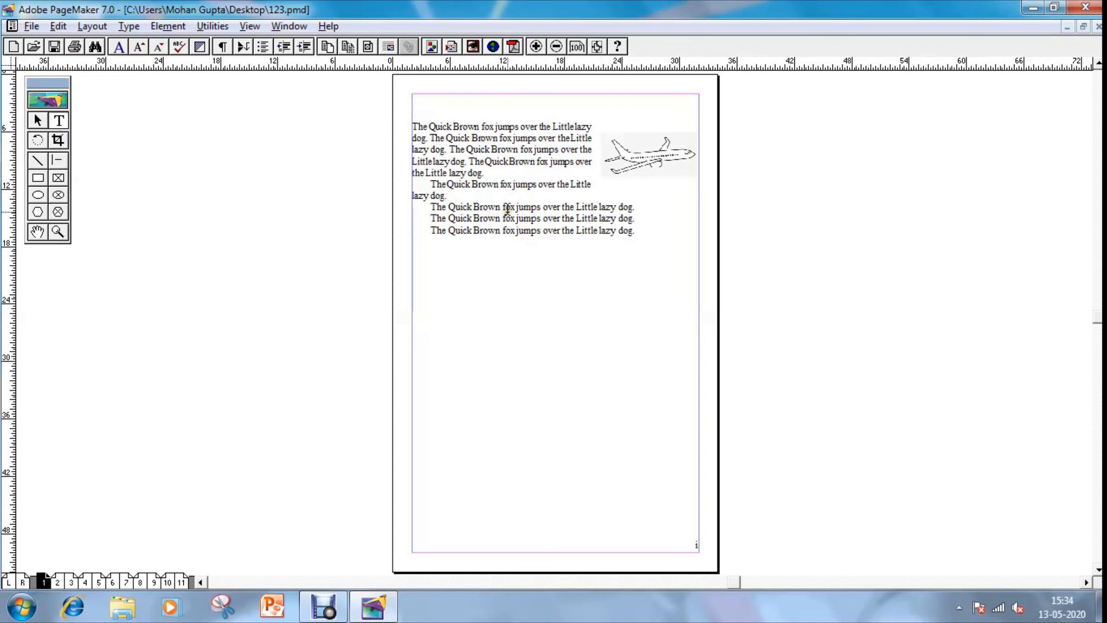
{"action": "left_click_drag", "start_coordinate": [508, 203], "coordinate": [482, 200]}
{"action": "left_click_drag", "start_coordinate": [551, 175], "coordinate": [571, 238]}
{"action": "left_click_drag", "start_coordinate": [490, 270], "coordinate": [470, 201]}
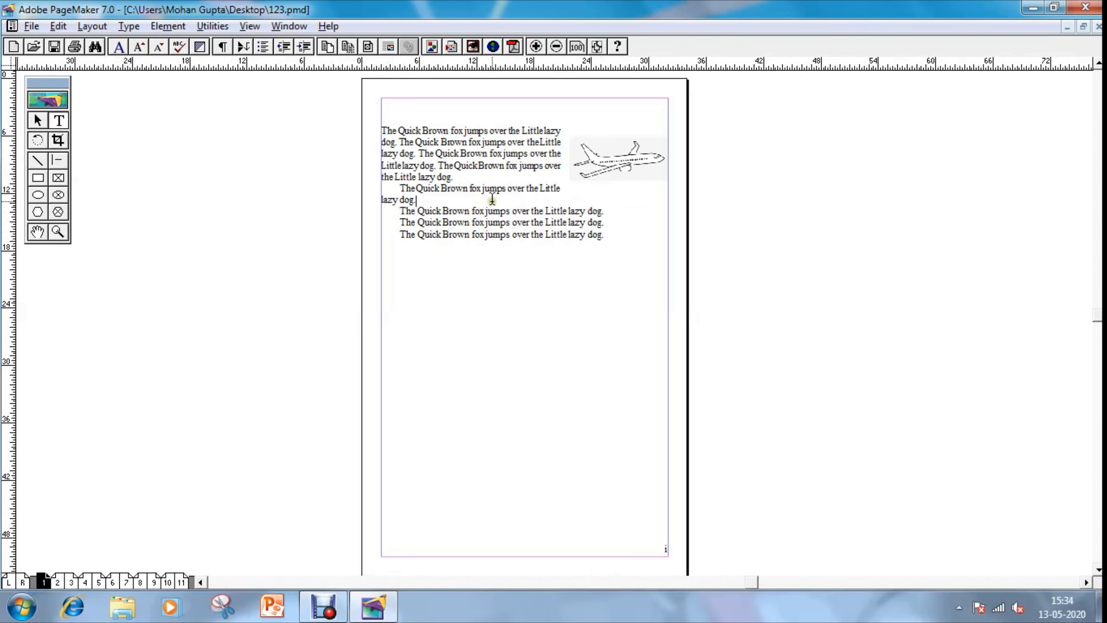
{"action": "left_click_drag", "start_coordinate": [514, 226], "coordinate": [421, 171]}
{"action": "left_click_drag", "start_coordinate": [366, 137], "coordinate": [413, 220]}
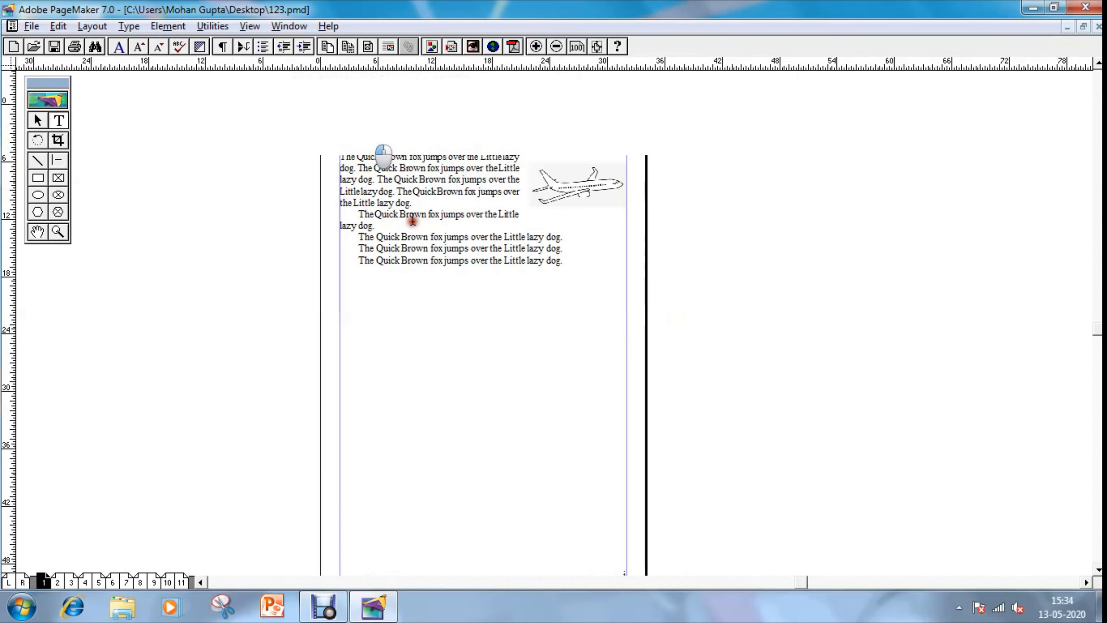
{"action": "left_click", "coordinate": [37, 121]}
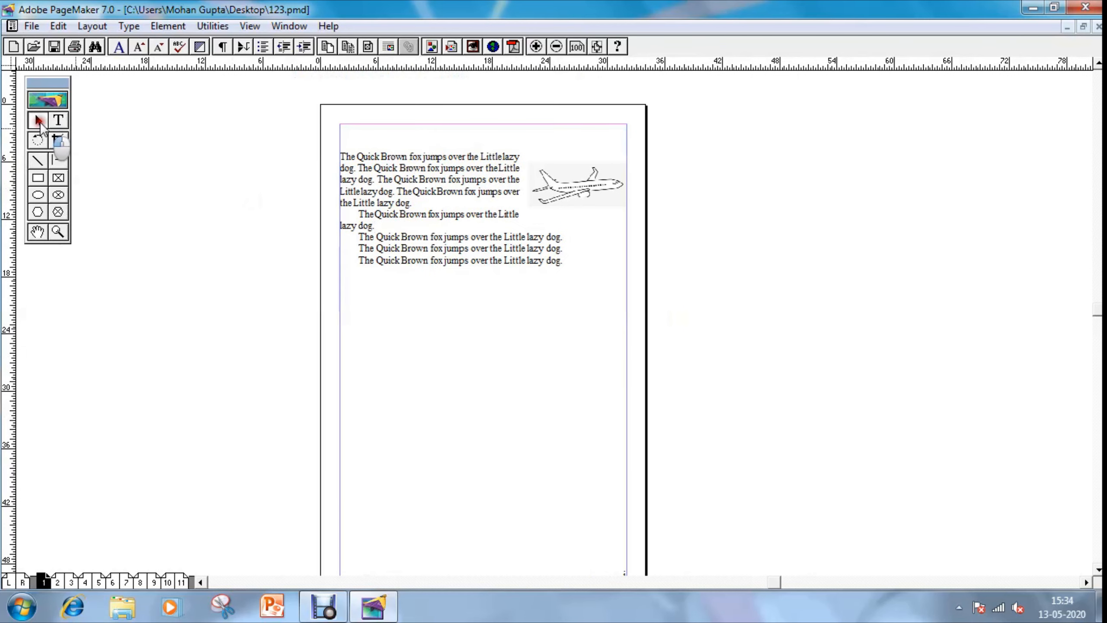
Remove the Acrobat and Microsoft printer styles from the defined printer styles.
{"action": "left_click", "coordinate": [32, 29]}
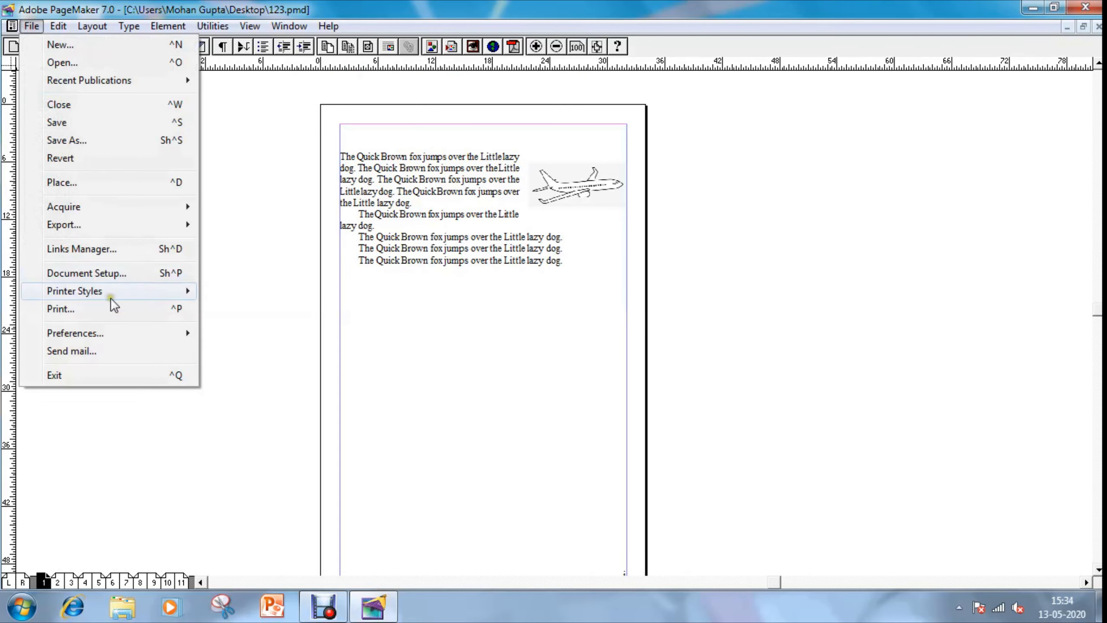
{"action": "mouse_move", "coordinate": [115, 294]}
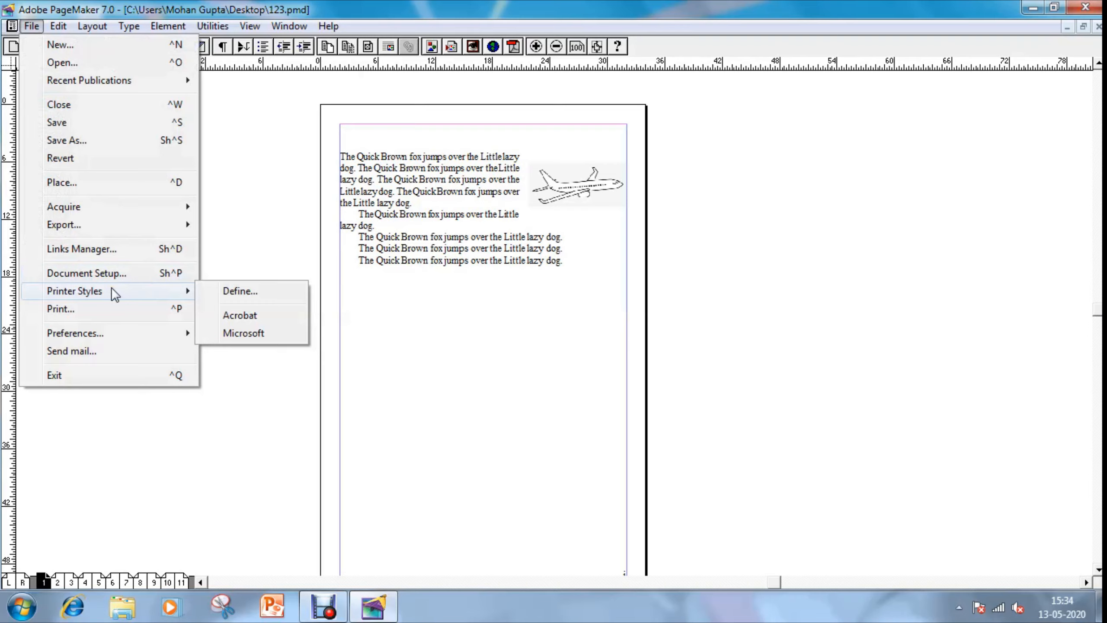
{"action": "left_click", "coordinate": [252, 294]}
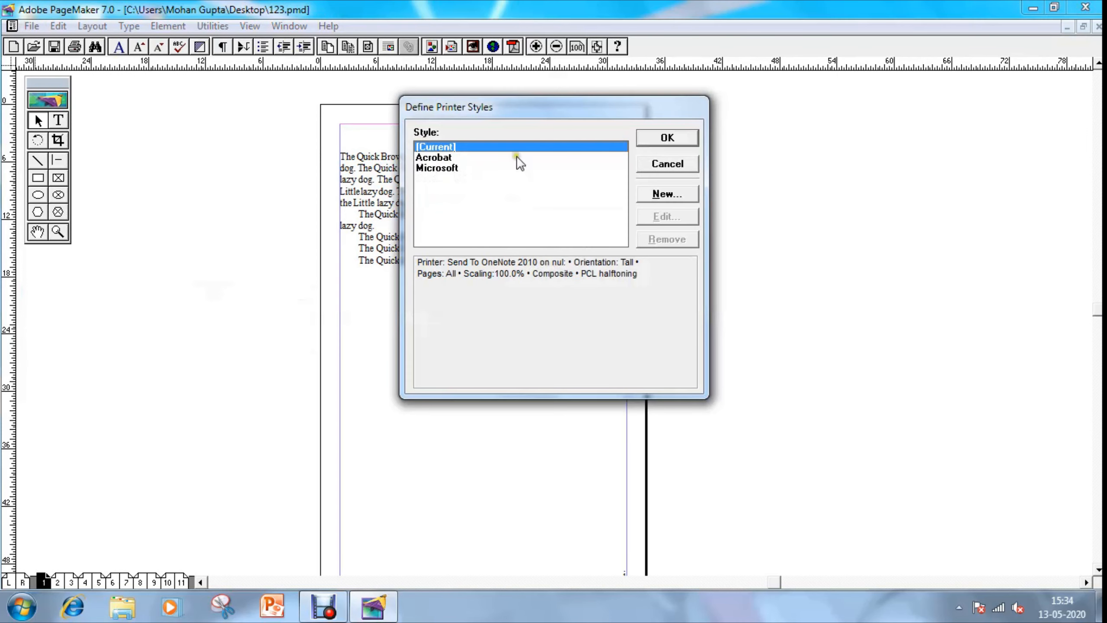
{"action": "left_click", "coordinate": [515, 157]}
{"action": "left_click", "coordinate": [678, 241]}
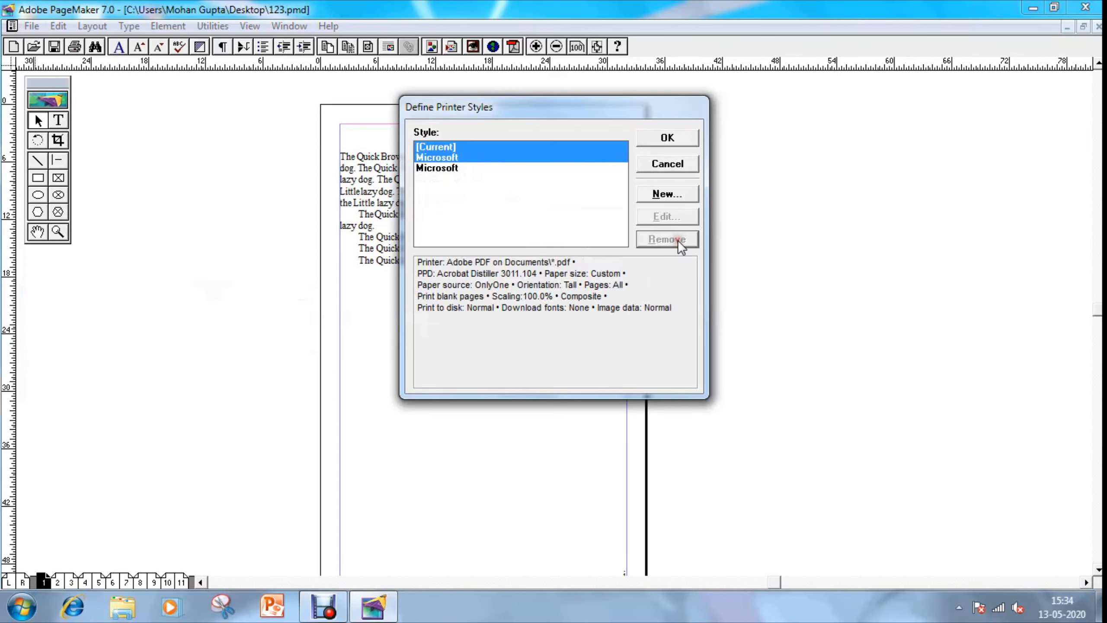
{"action": "left_click", "coordinate": [667, 138]}
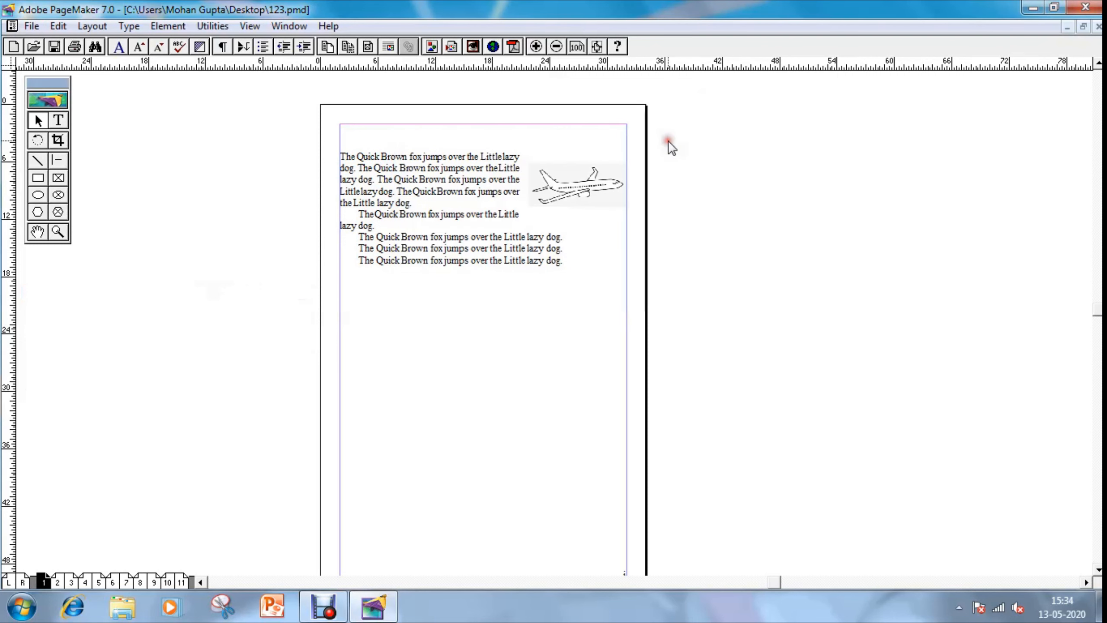
Open the print settings for the document and choose Adobe PDF on Documents\*.pdf as the printer.
{"action": "key", "text": "alt+f"}
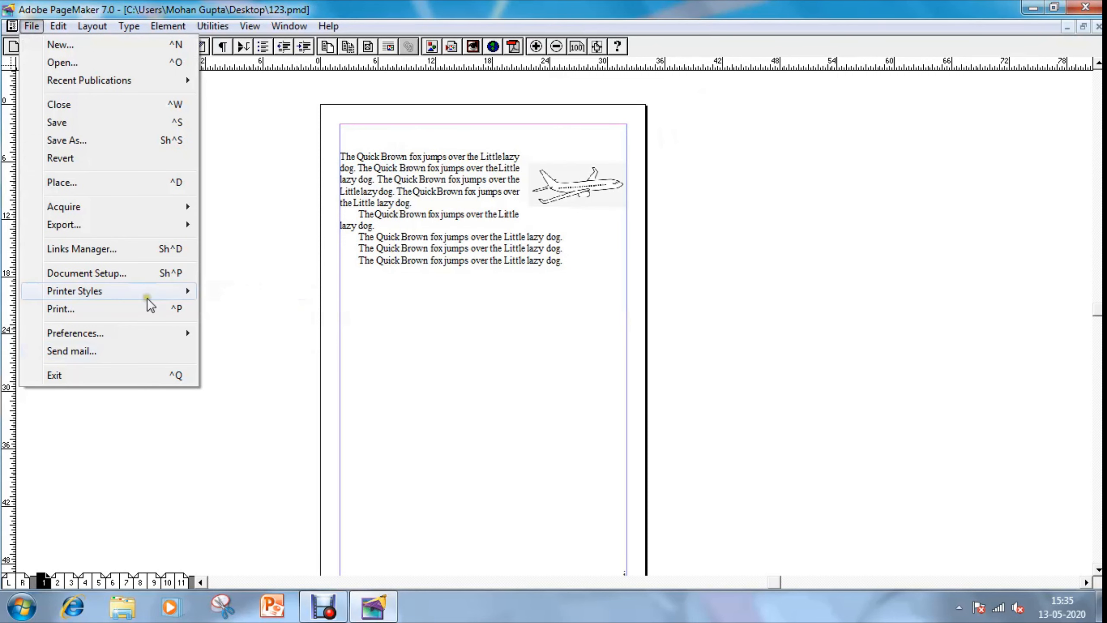
{"action": "mouse_move", "coordinate": [147, 295]}
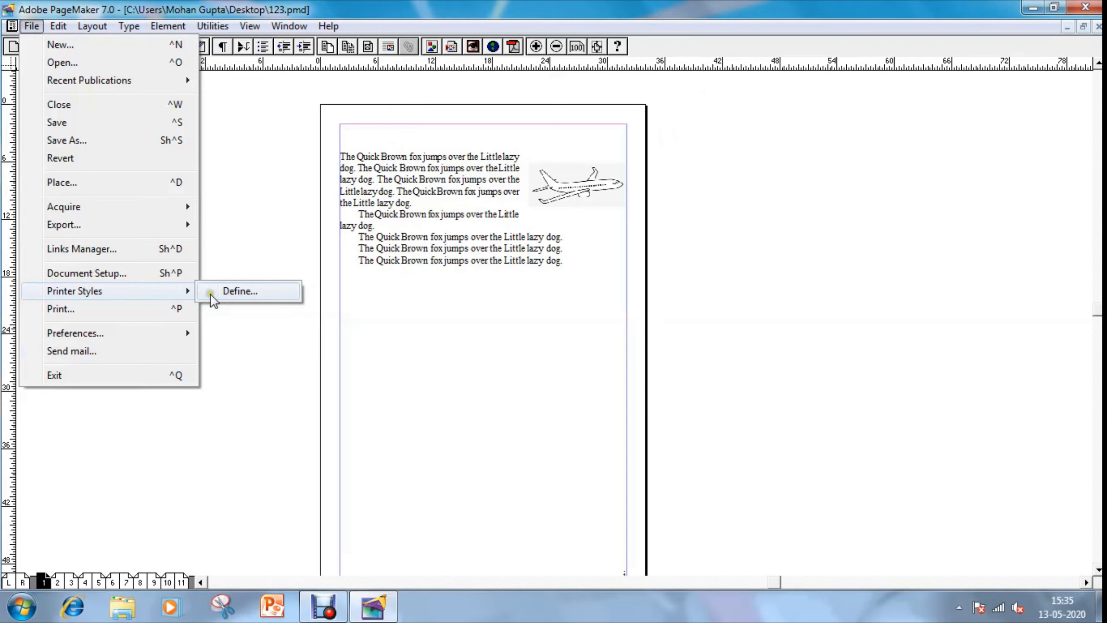
{"action": "left_click", "coordinate": [93, 310]}
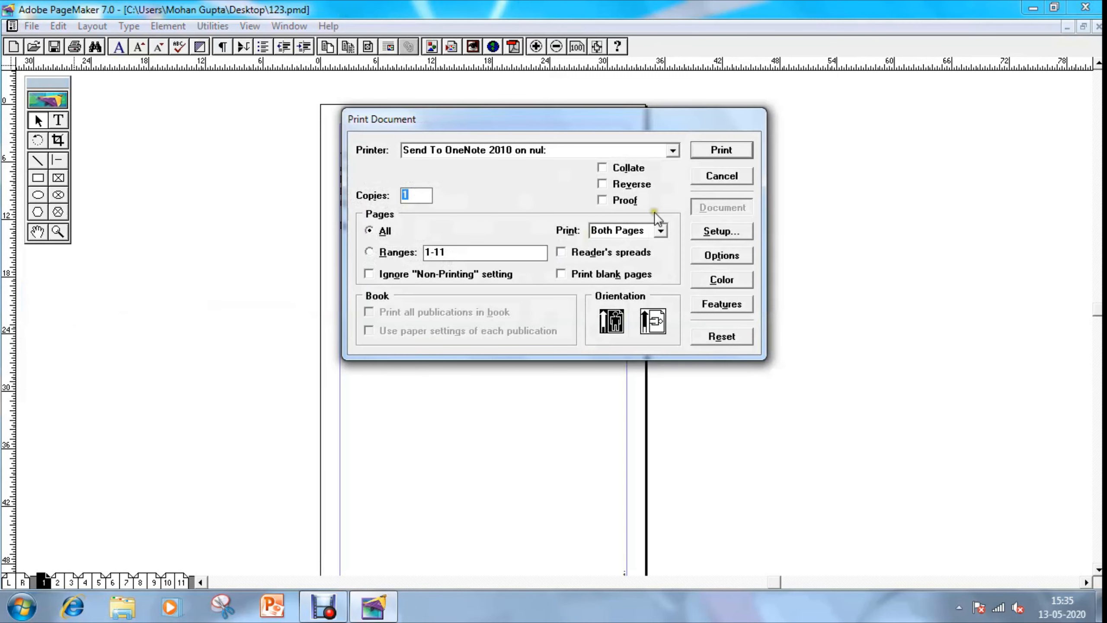
{"action": "left_click", "coordinate": [673, 151]}
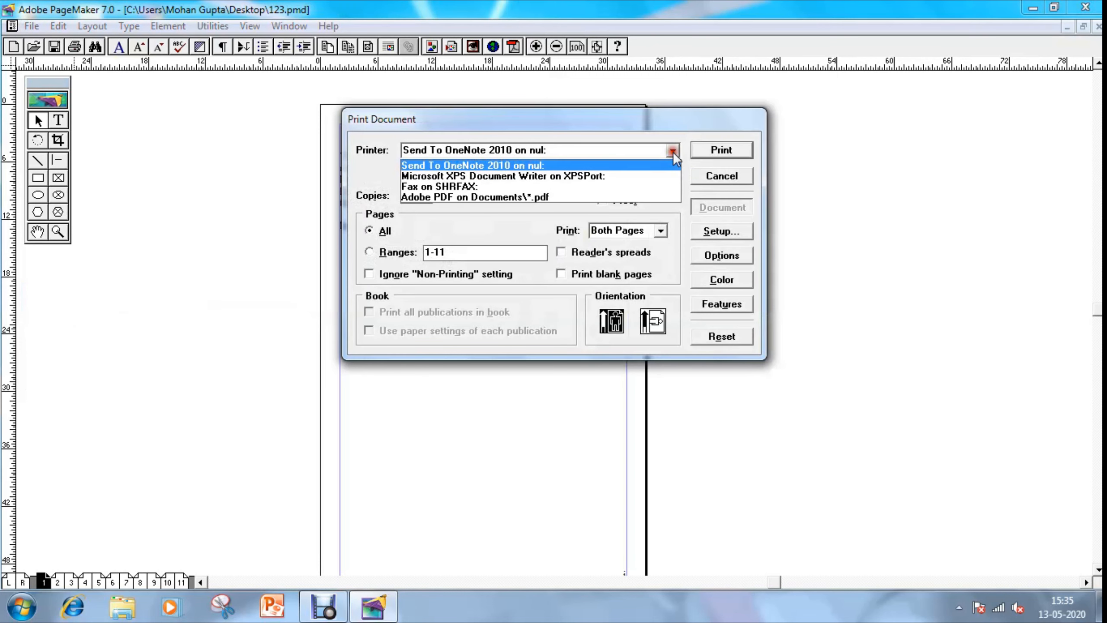
{"action": "left_click", "coordinate": [508, 198]}
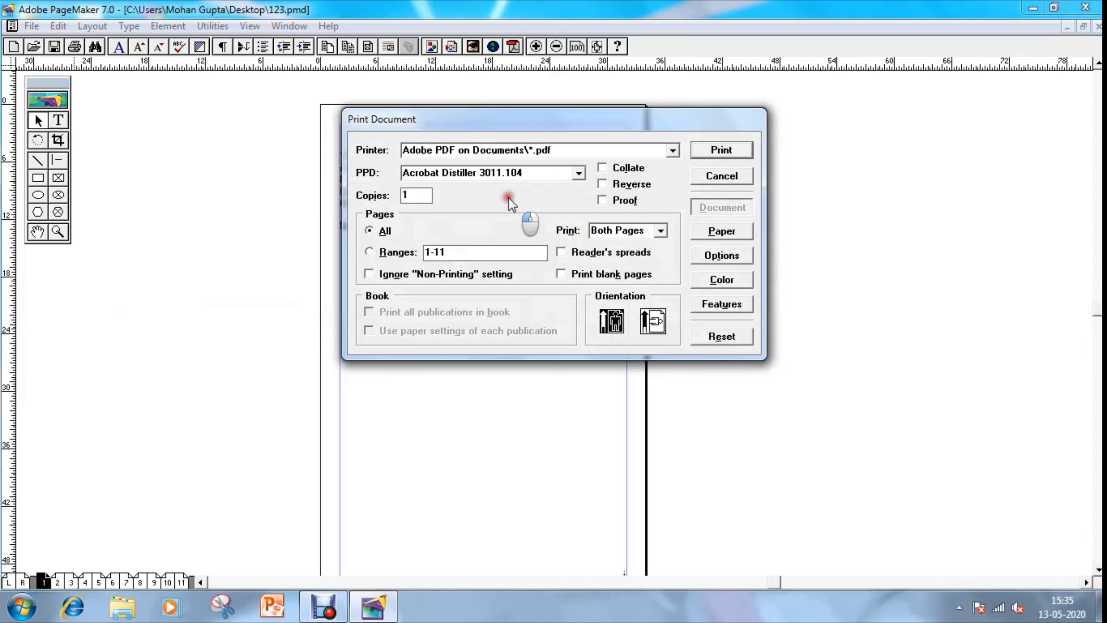
Review the paper, options and color print settings, trying Separations and returning to Composite.
{"action": "left_click", "coordinate": [732, 236]}
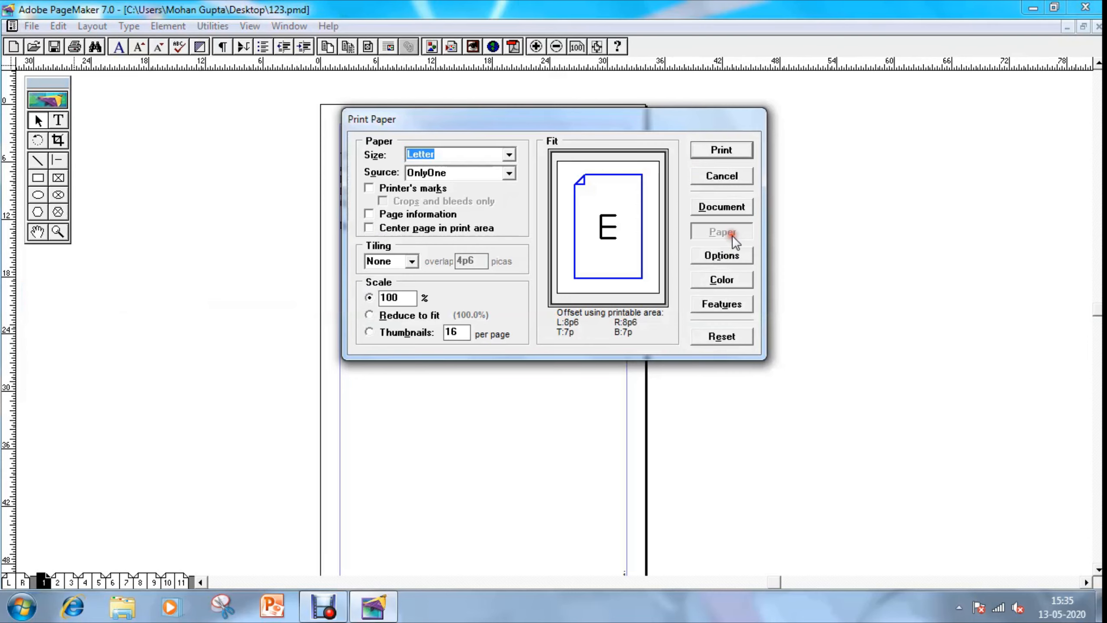
{"action": "left_click", "coordinate": [730, 259]}
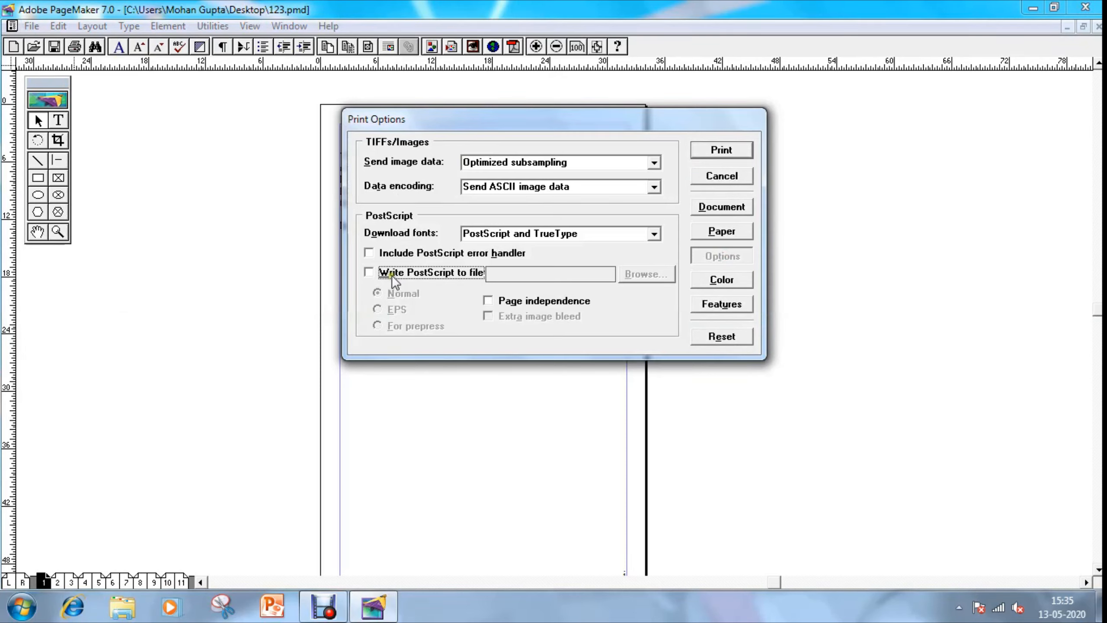
{"action": "left_click", "coordinate": [722, 282]}
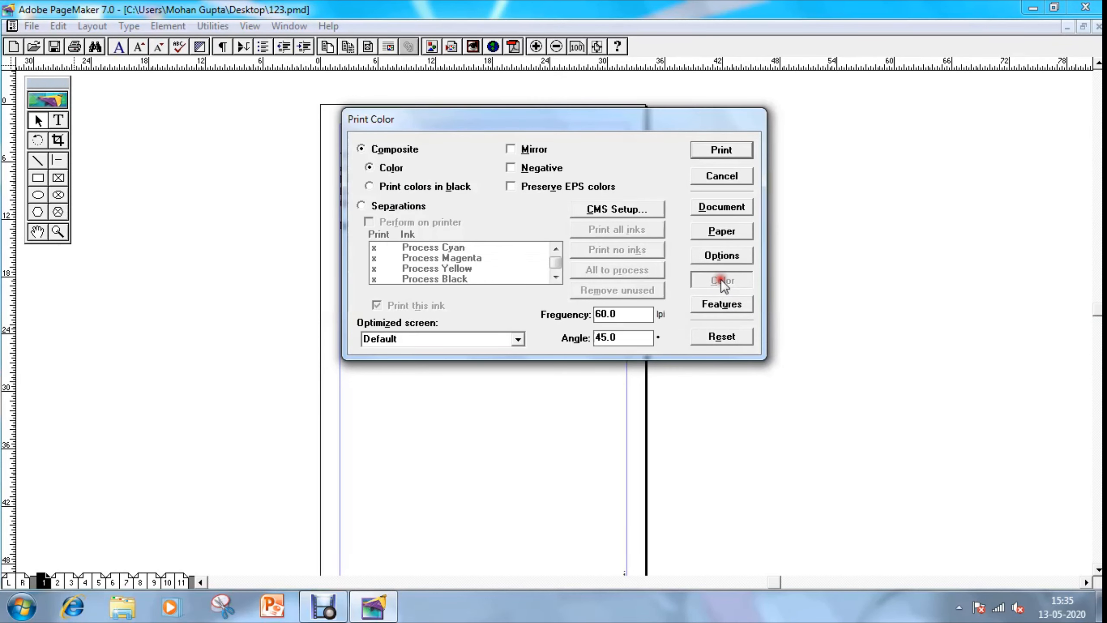
{"action": "left_click", "coordinate": [406, 208]}
{"action": "left_click", "coordinate": [406, 150]}
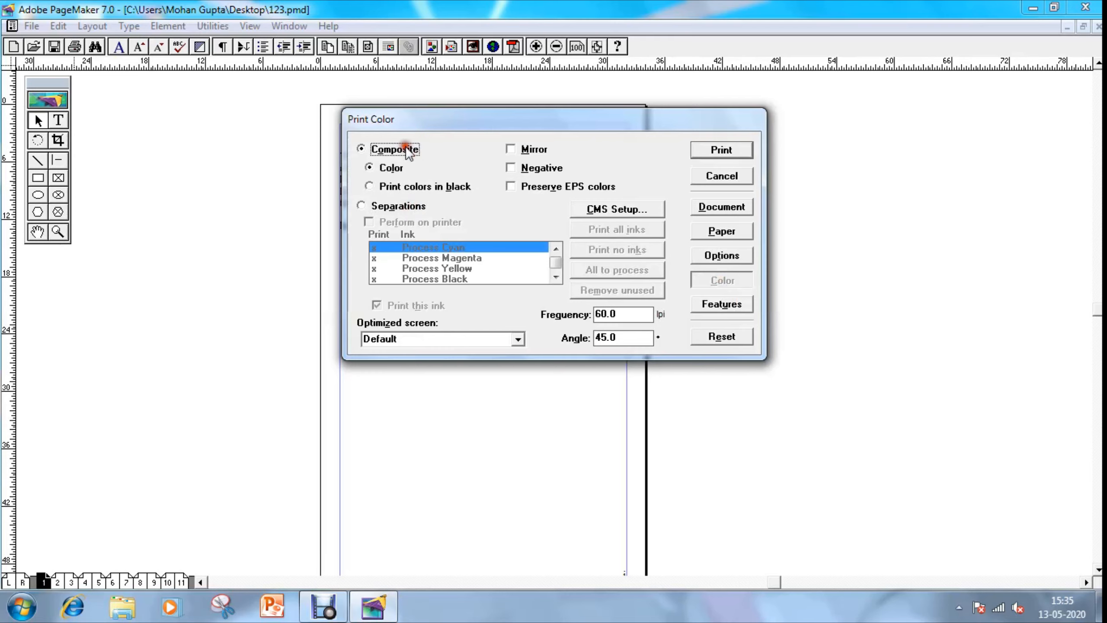
{"action": "left_click", "coordinate": [725, 257]}
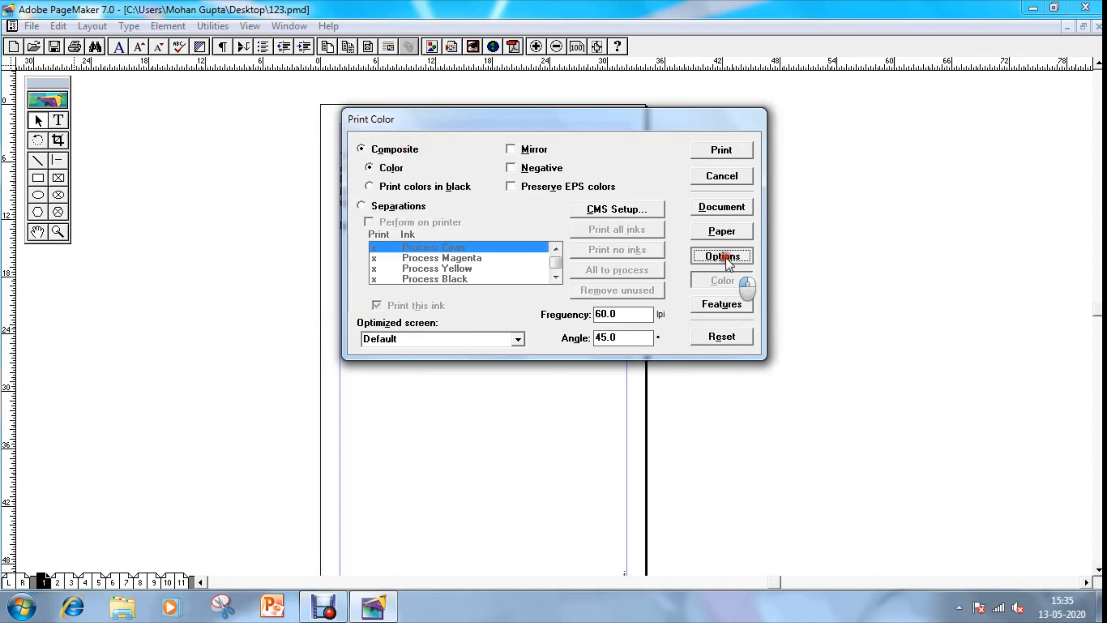
Try 600dpi as the print resolution and return it to Printer's default.
{"action": "left_click", "coordinate": [735, 307]}
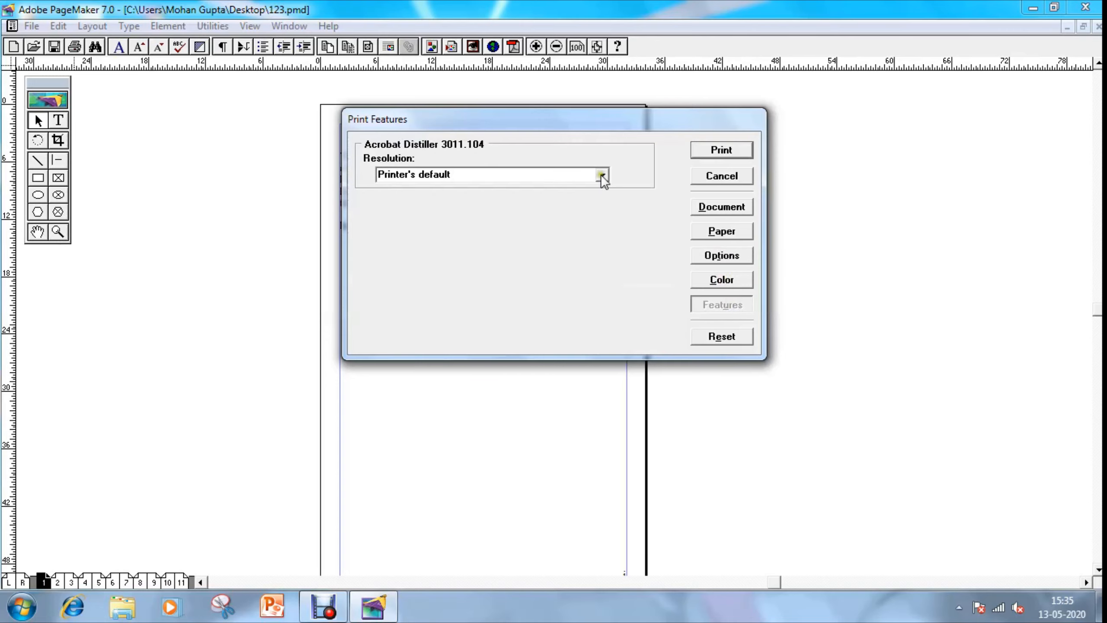
{"action": "left_click", "coordinate": [602, 175]}
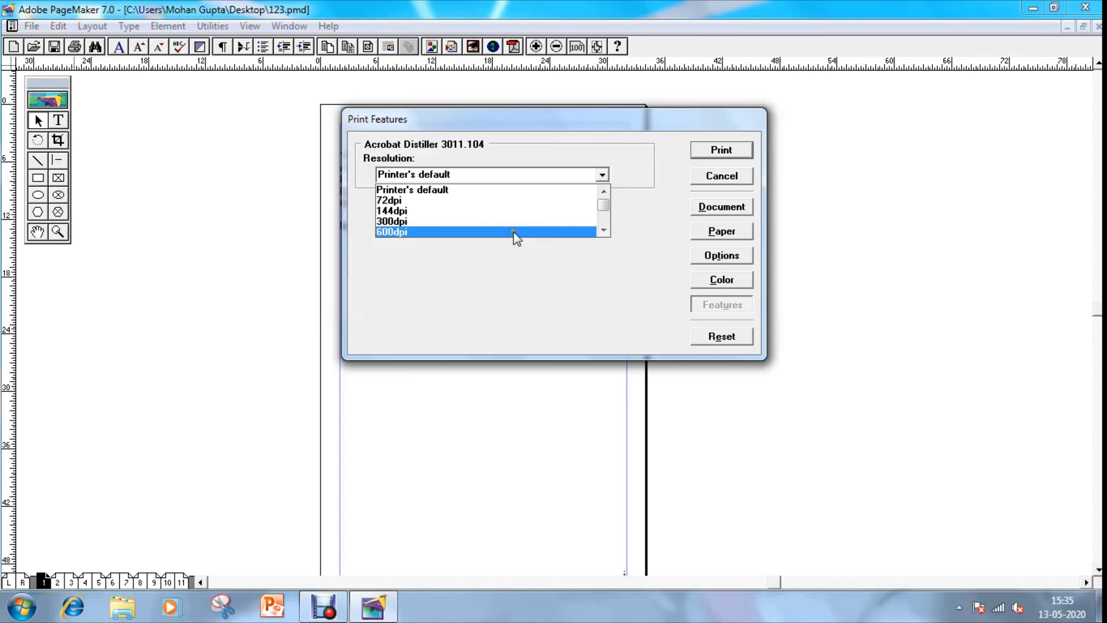
{"action": "left_click", "coordinate": [514, 231]}
{"action": "left_click", "coordinate": [598, 174]}
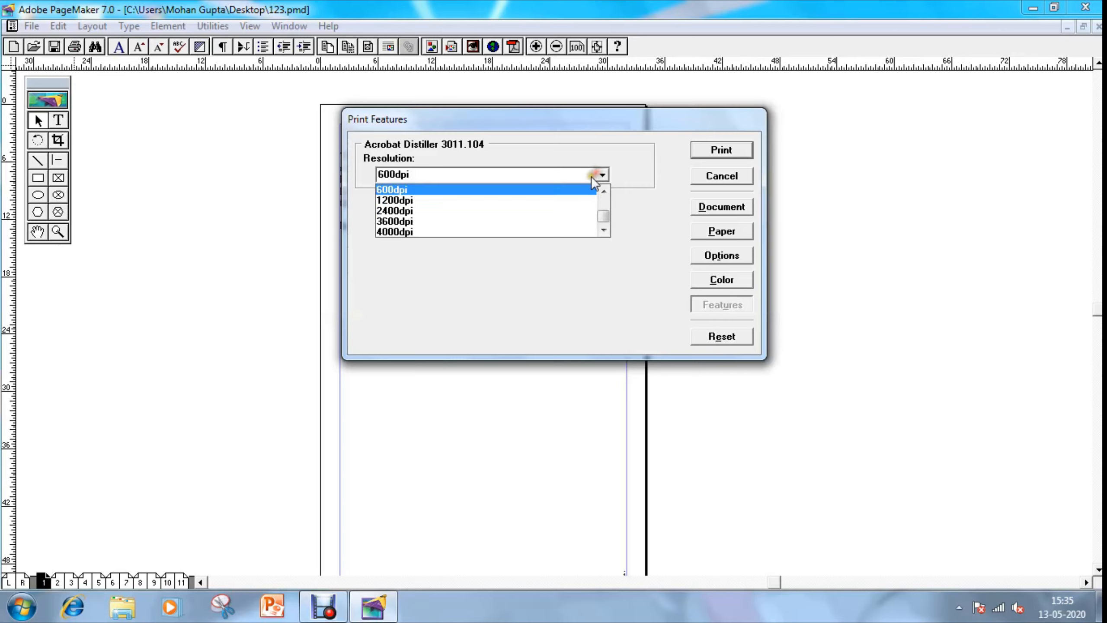
{"action": "scroll", "coordinate": [547, 205], "scroll_direction": "up", "scroll_amount": 2}
{"action": "left_click", "coordinate": [535, 264]}
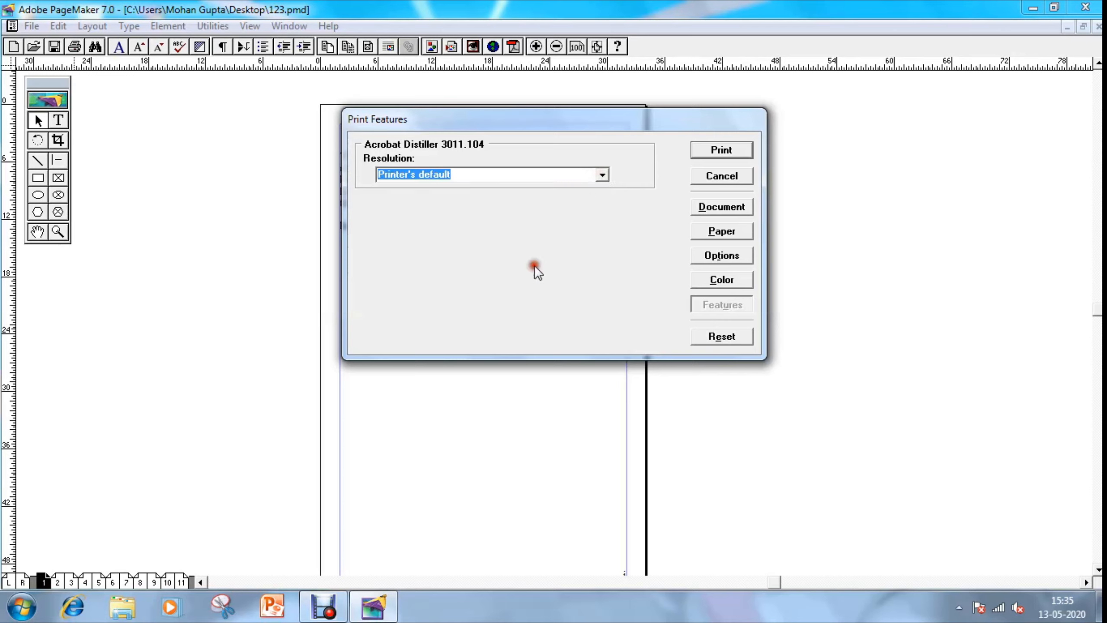
{"action": "left_click", "coordinate": [539, 289]}
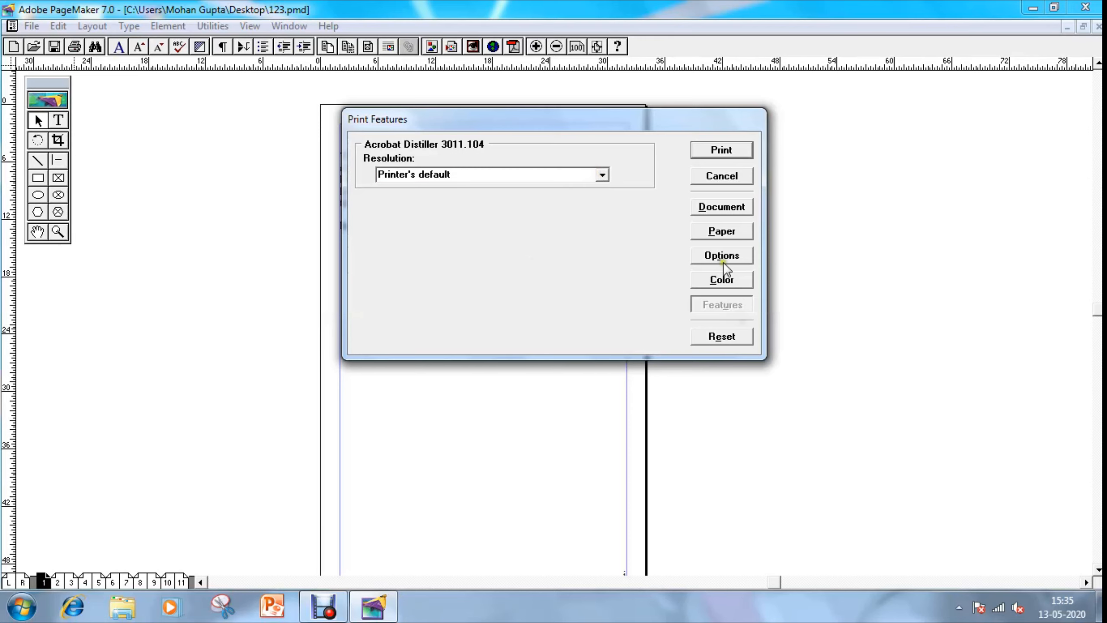
Review the paper size and scale print settings, ending back on the document print settings.
{"action": "left_click", "coordinate": [727, 228]}
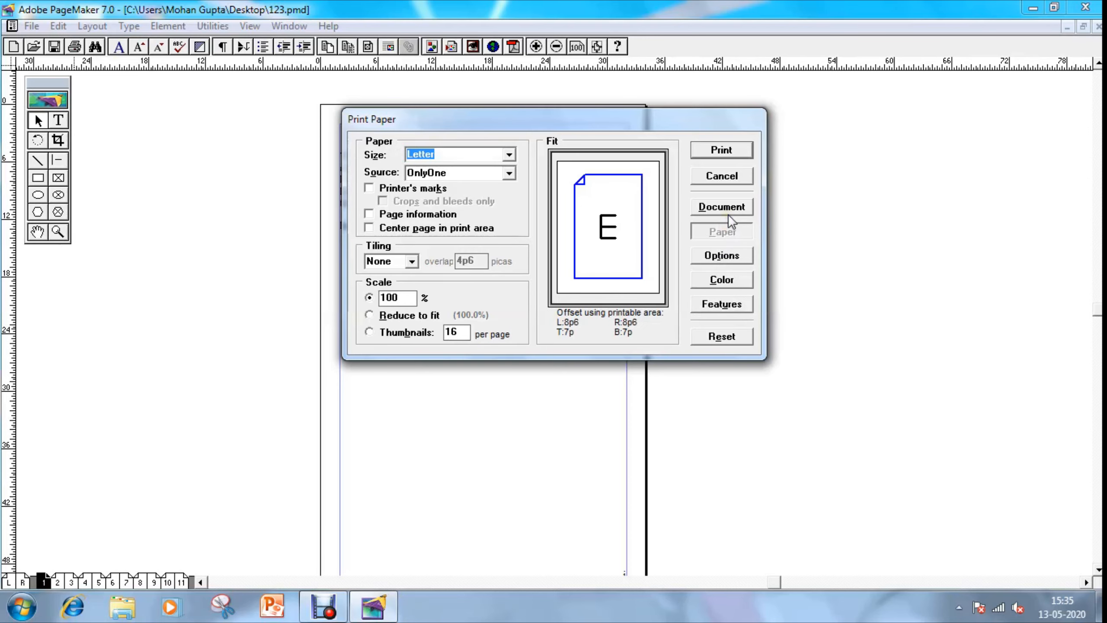
{"action": "double_click", "coordinate": [399, 299]}
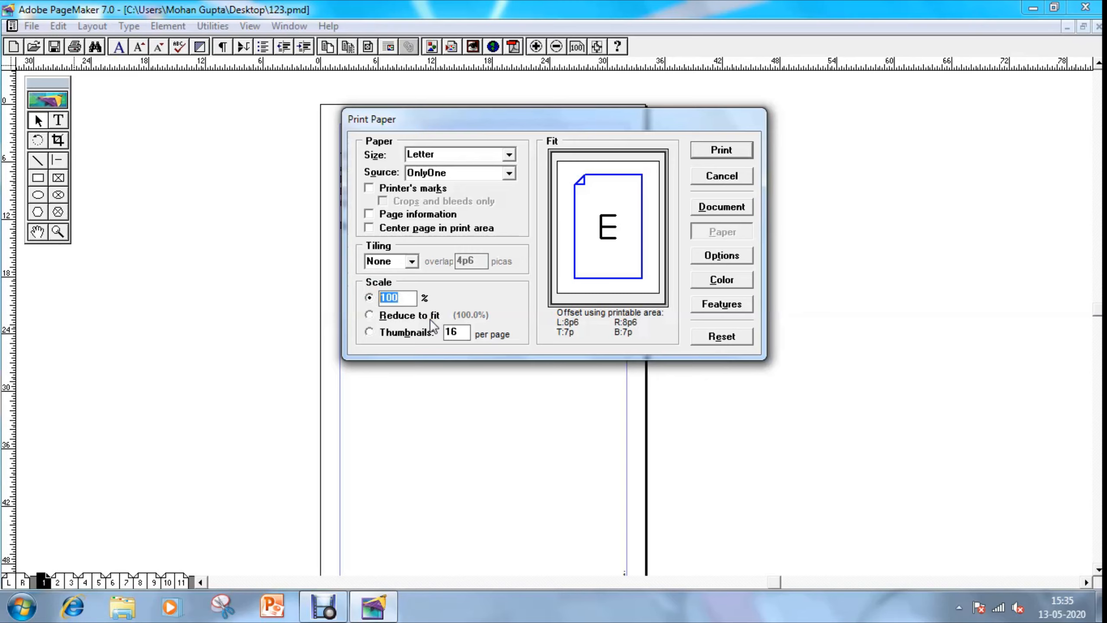
{"action": "left_click", "coordinate": [730, 208]}
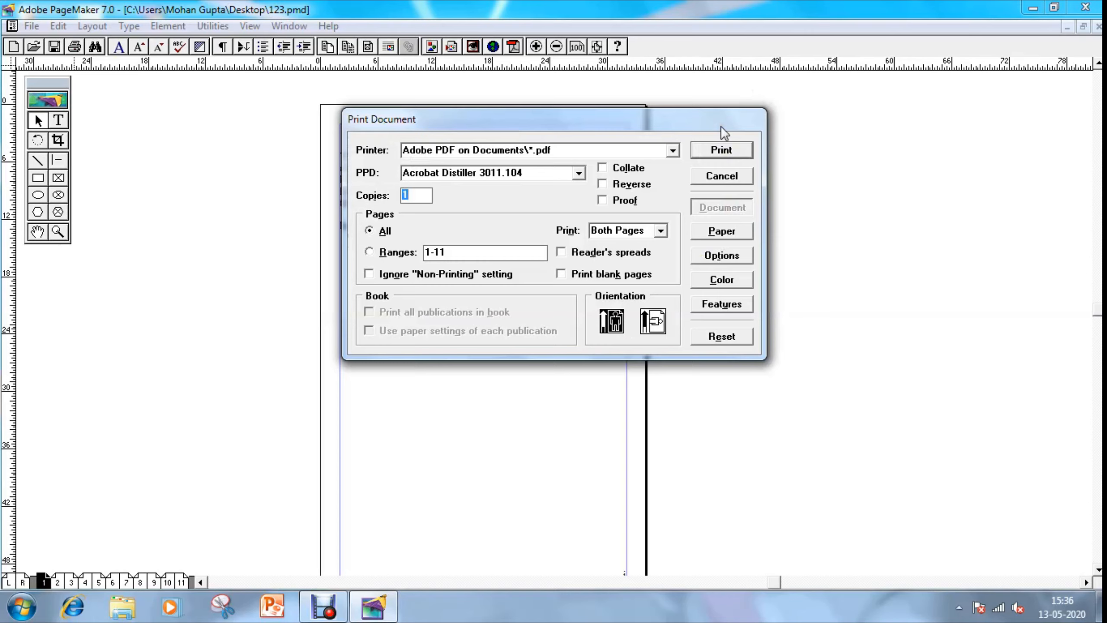
Save the current print settings as a printer style named Adobe Pdf and close the print settings without printing.
{"action": "key", "text": "shift"}
{"action": "key", "text": "shift"}
{"action": "key", "text": "shift"}
{"action": "left_click", "coordinate": [727, 148]}
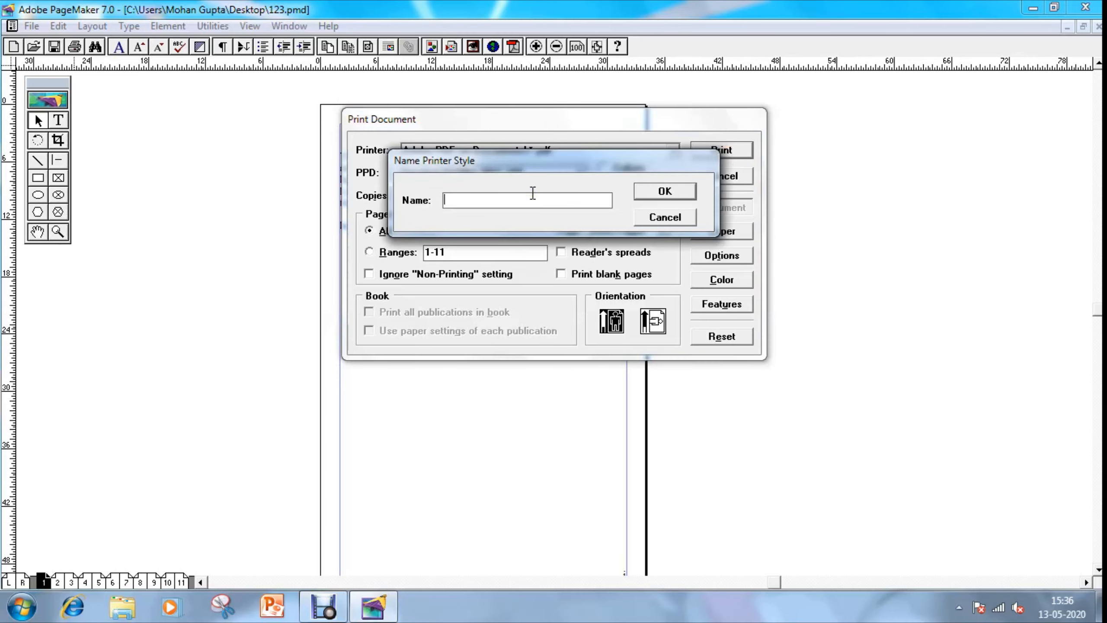
{"action": "type", "text": "Adobe Pdf"}
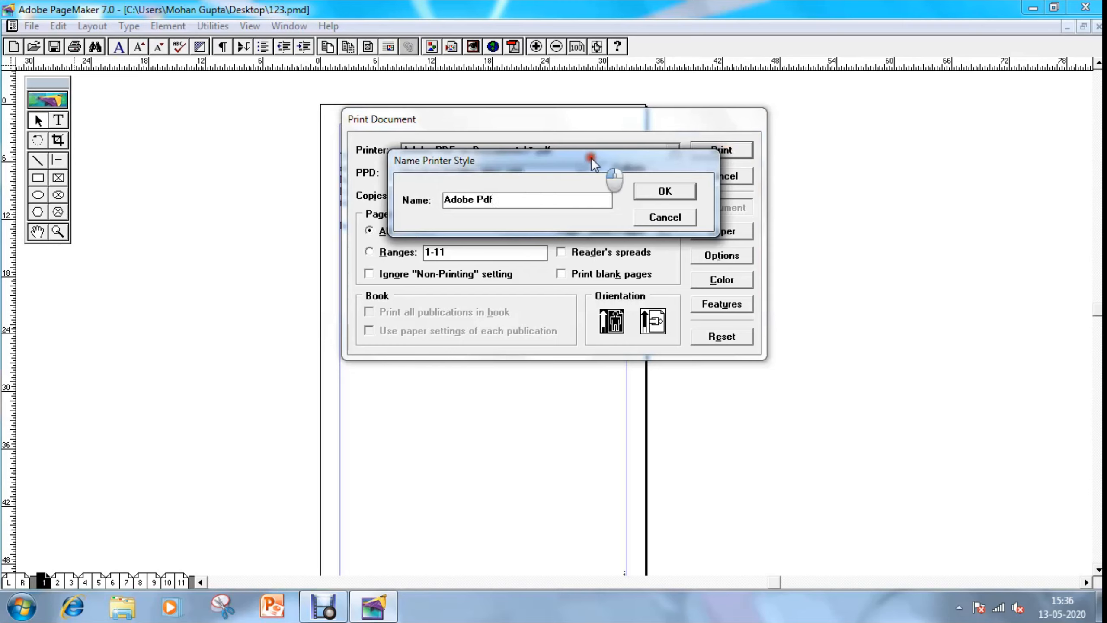
{"action": "left_click_drag", "start_coordinate": [591, 158], "coordinate": [579, 196]}
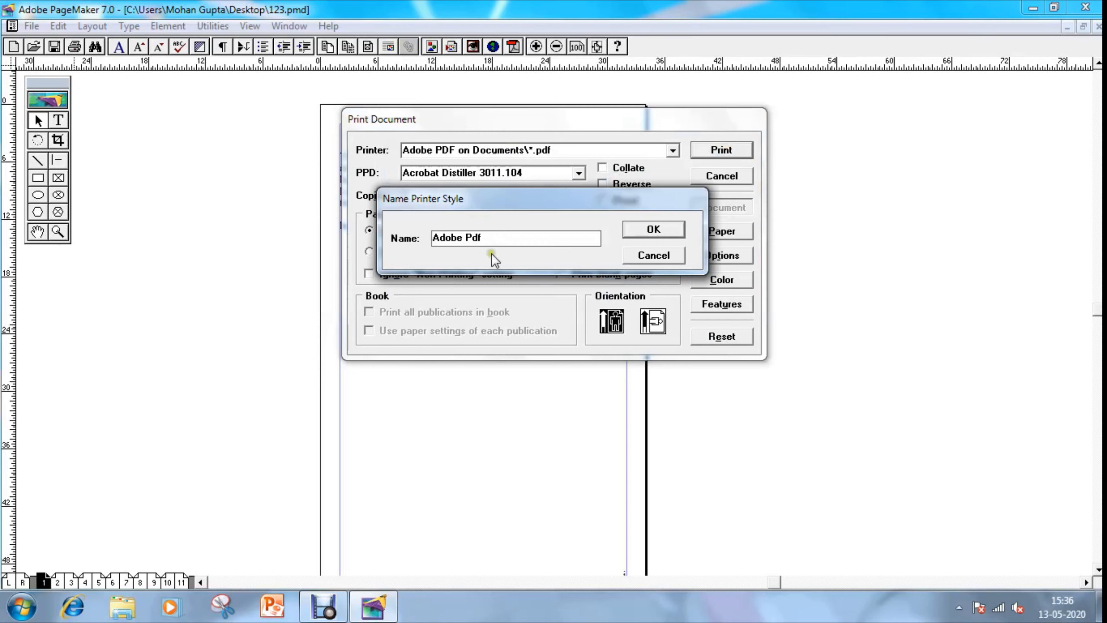
{"action": "left_click", "coordinate": [654, 230]}
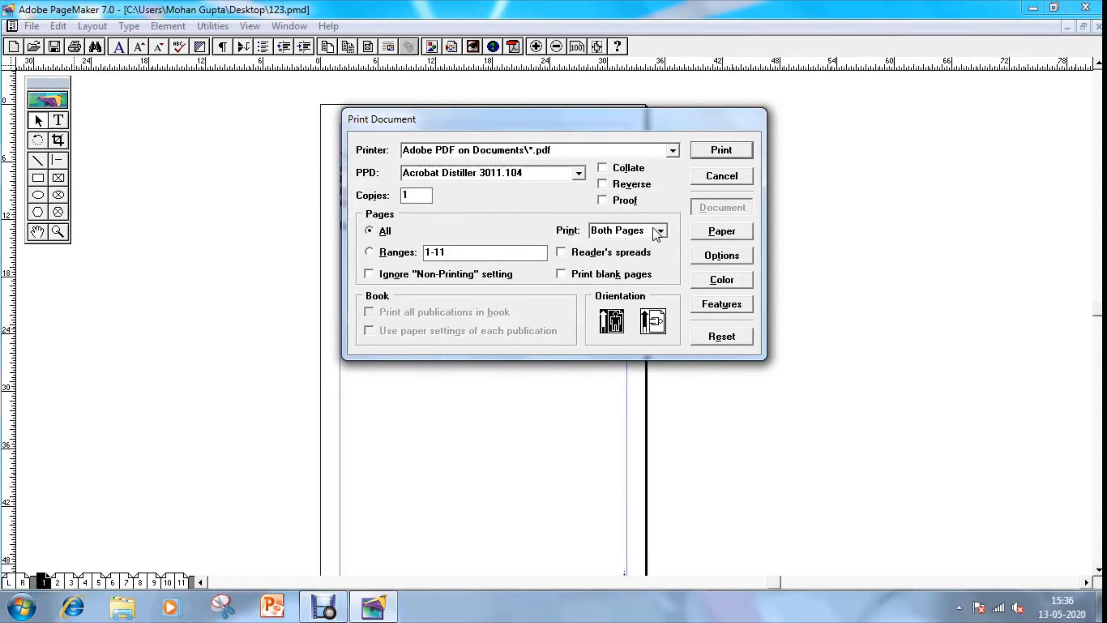
{"action": "left_click", "coordinate": [723, 176]}
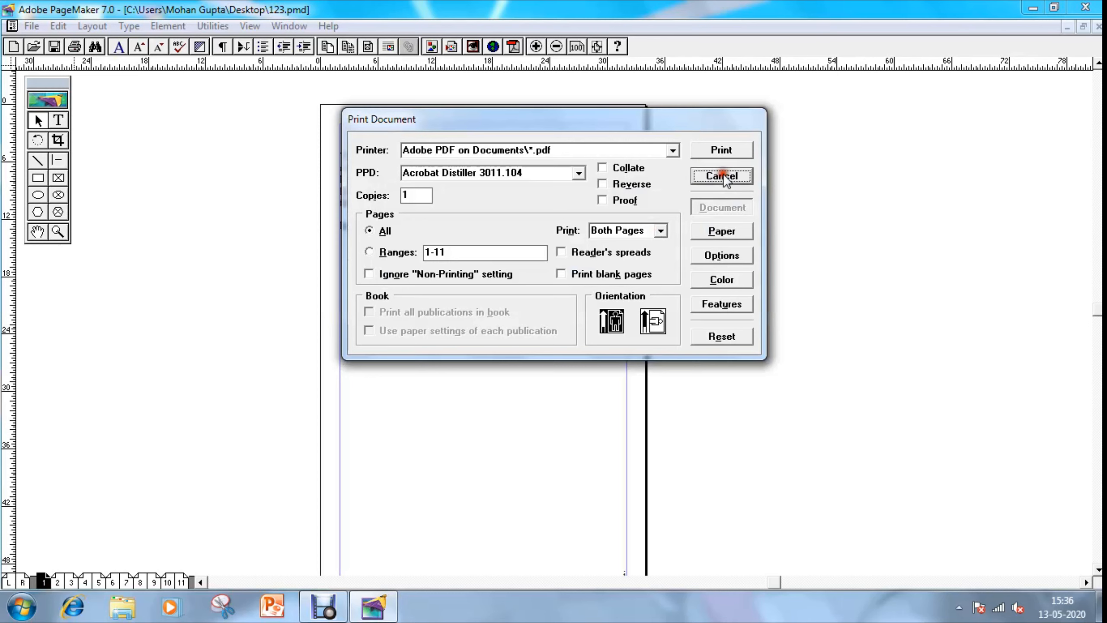
Print the publication using the Adobe Pdf printer style.
{"action": "left_click", "coordinate": [33, 27]}
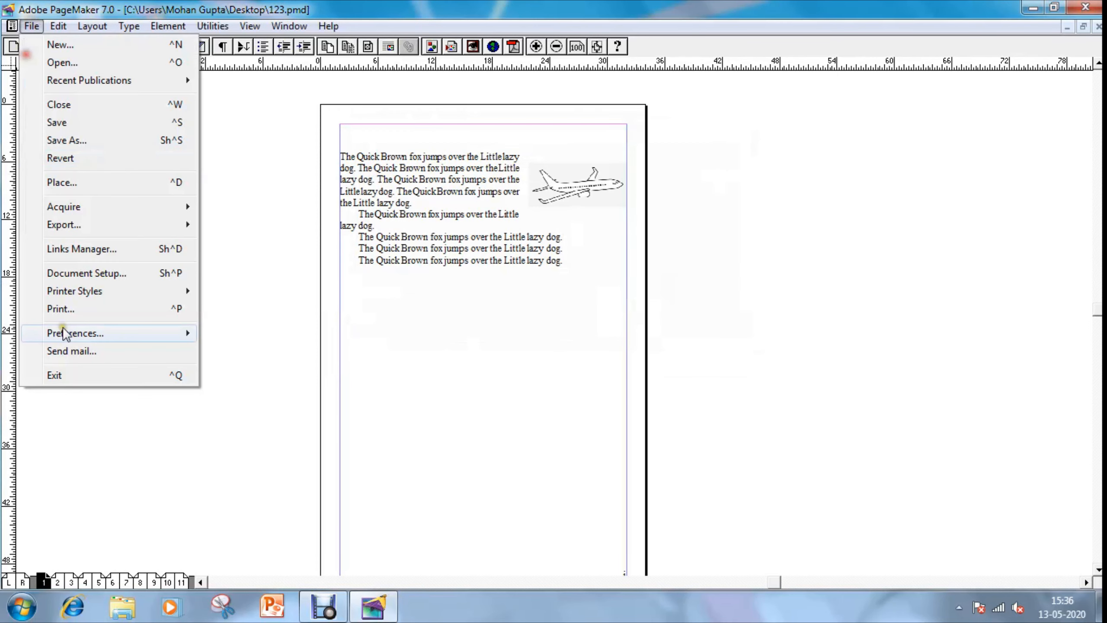
{"action": "mouse_move", "coordinate": [119, 291]}
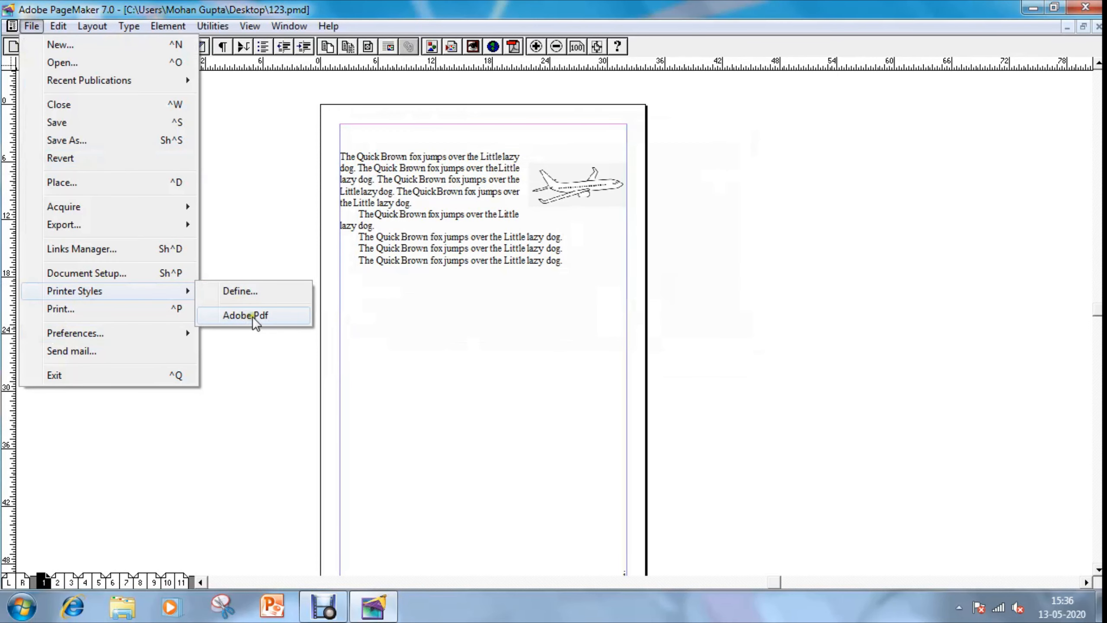
{"action": "left_click", "coordinate": [277, 316]}
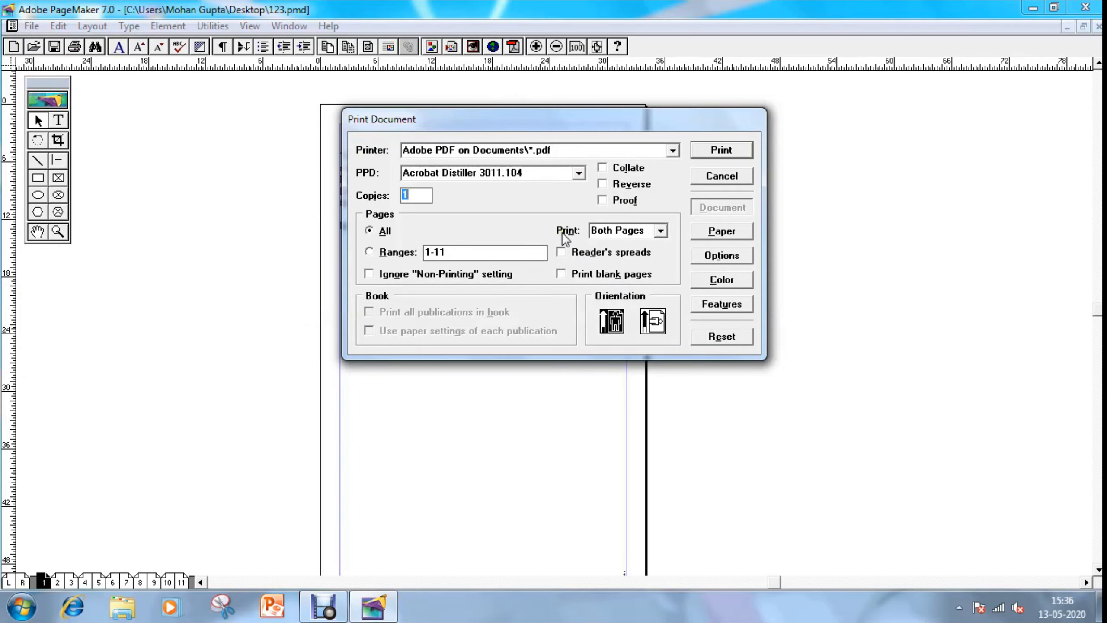
{"action": "left_click", "coordinate": [722, 151]}
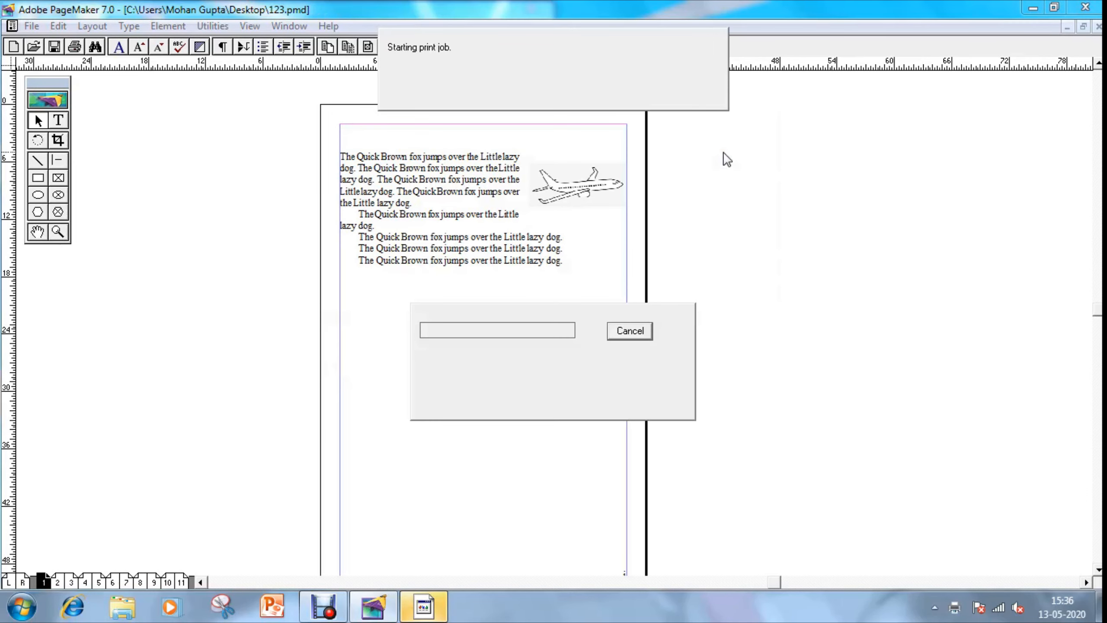
Save the printed PDF on the Desktop under the file name Sample.
{"action": "left_click", "coordinate": [423, 607]}
{"action": "type", "text": "1Sample"}
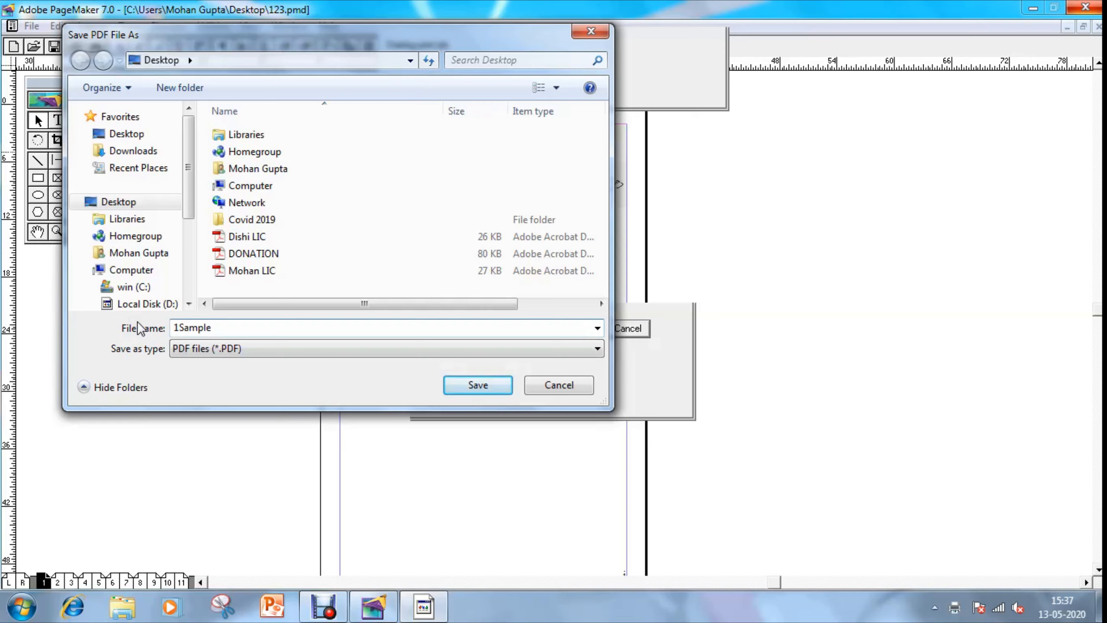
{"action": "key", "text": "Home"}
{"action": "key", "text": "Delete"}
{"action": "key", "text": "Tab"}
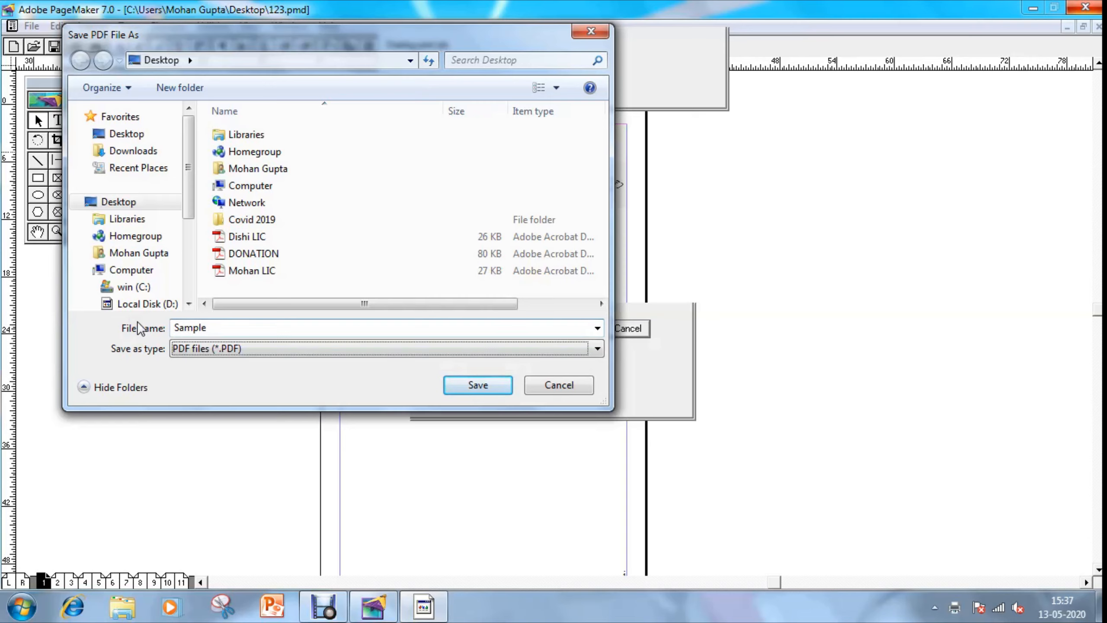
{"action": "left_click", "coordinate": [487, 387]}
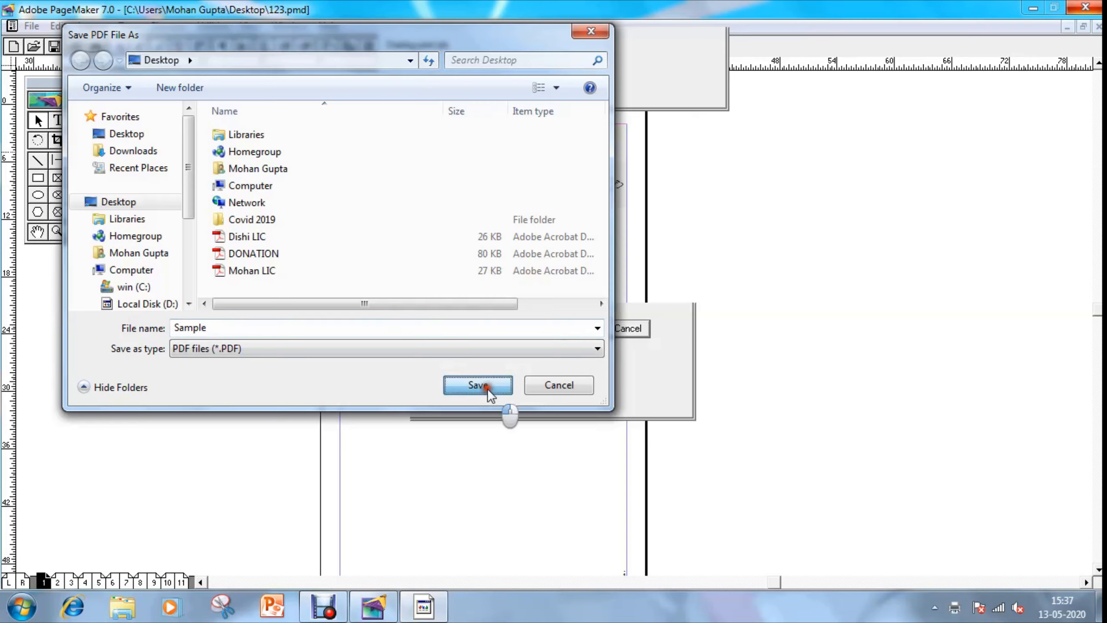
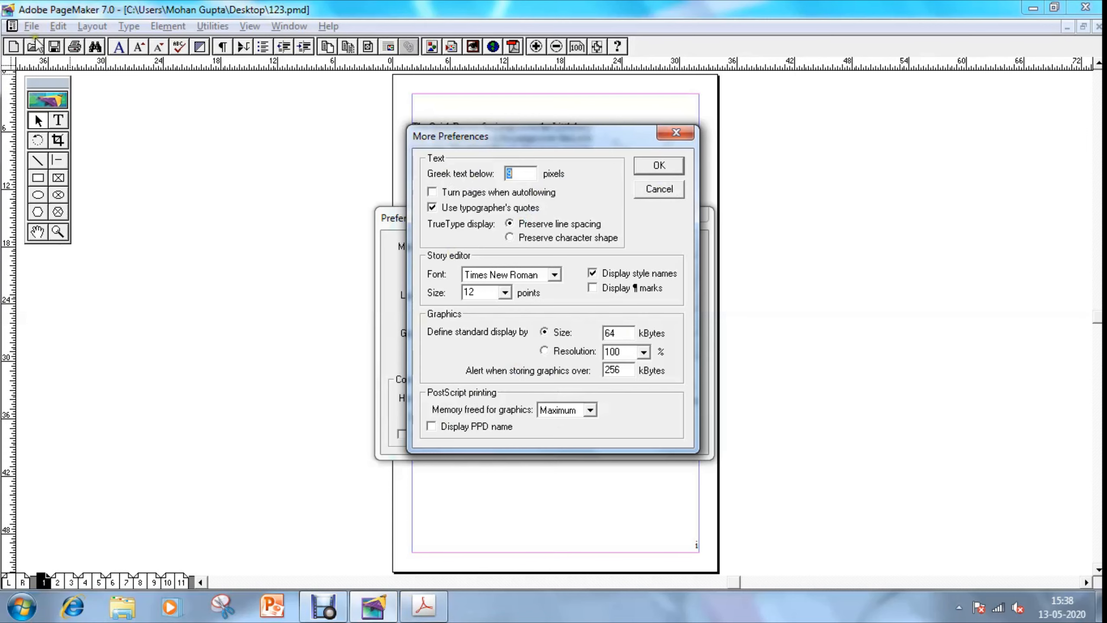
Dismiss the additional preferences and set the horizontal nudge to 1 and the vertical nudge to 2 picas.
{"action": "left_click", "coordinate": [667, 191]}
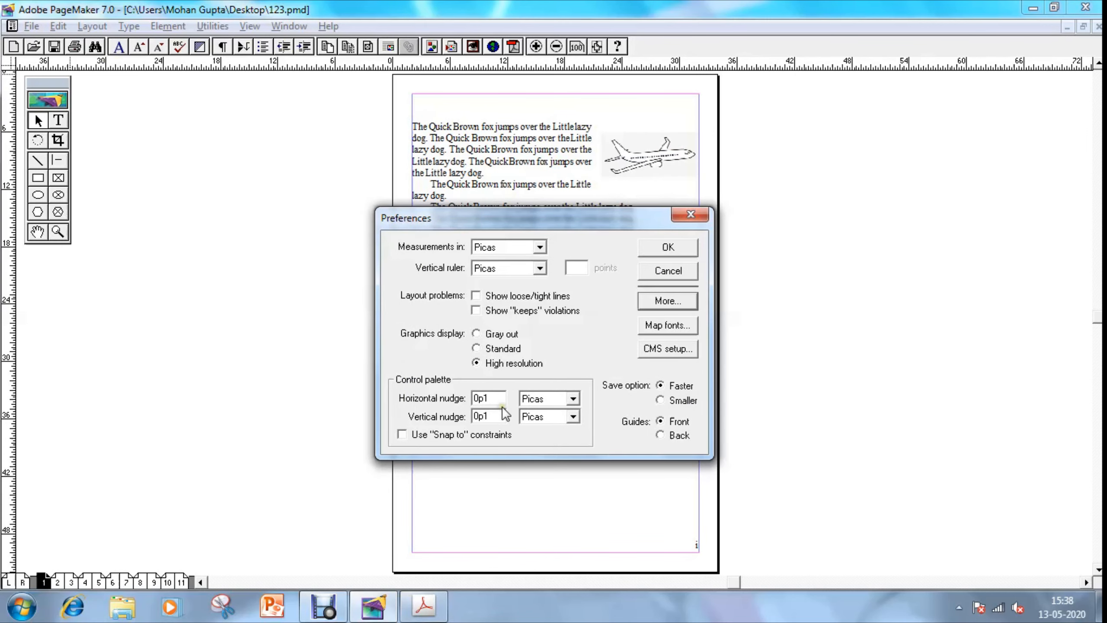
{"action": "left_click_drag", "start_coordinate": [494, 399], "coordinate": [478, 400]}
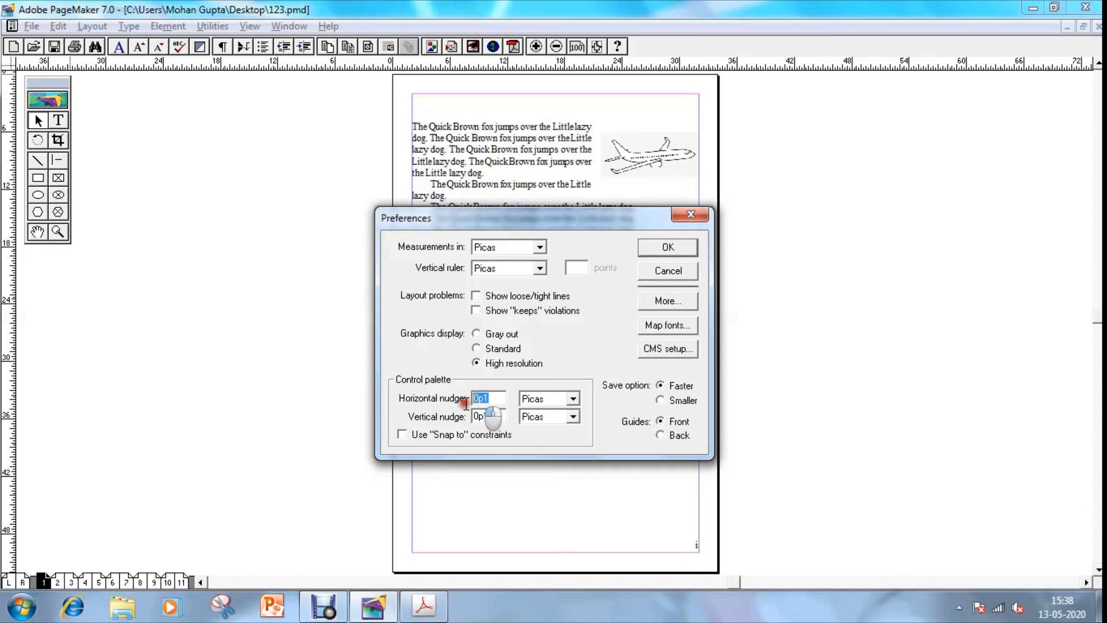
{"action": "left_click", "coordinate": [493, 400]}
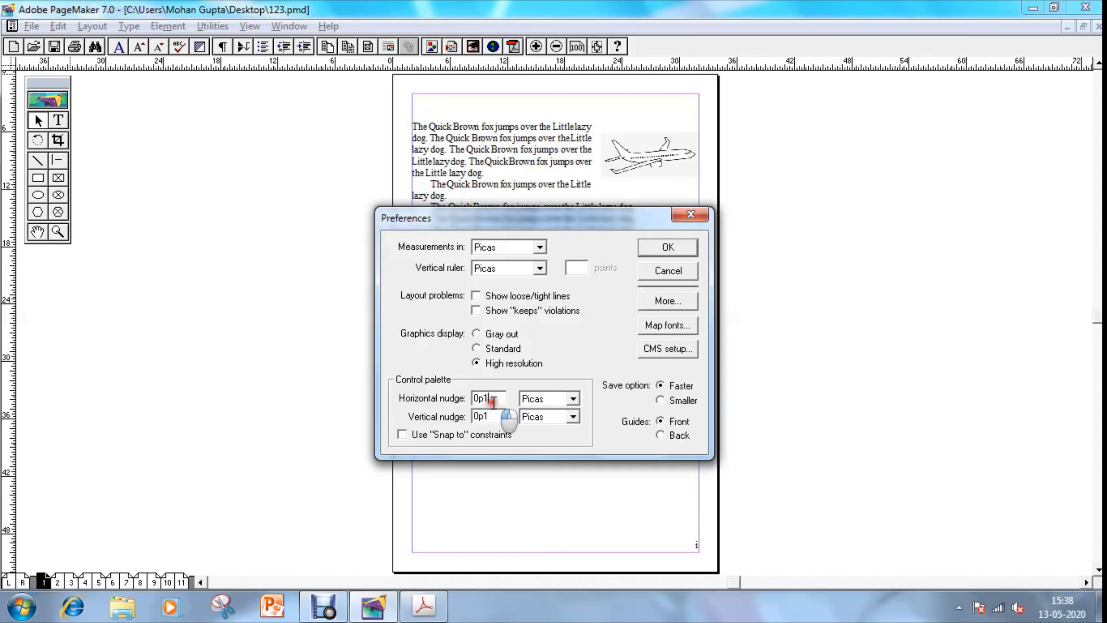
{"action": "double_click", "coordinate": [492, 400]}
{"action": "left_click", "coordinate": [492, 400]}
{"action": "double_click", "coordinate": [493, 398]}
{"action": "type", "text": "1"}
{"action": "key", "text": "Tab"}
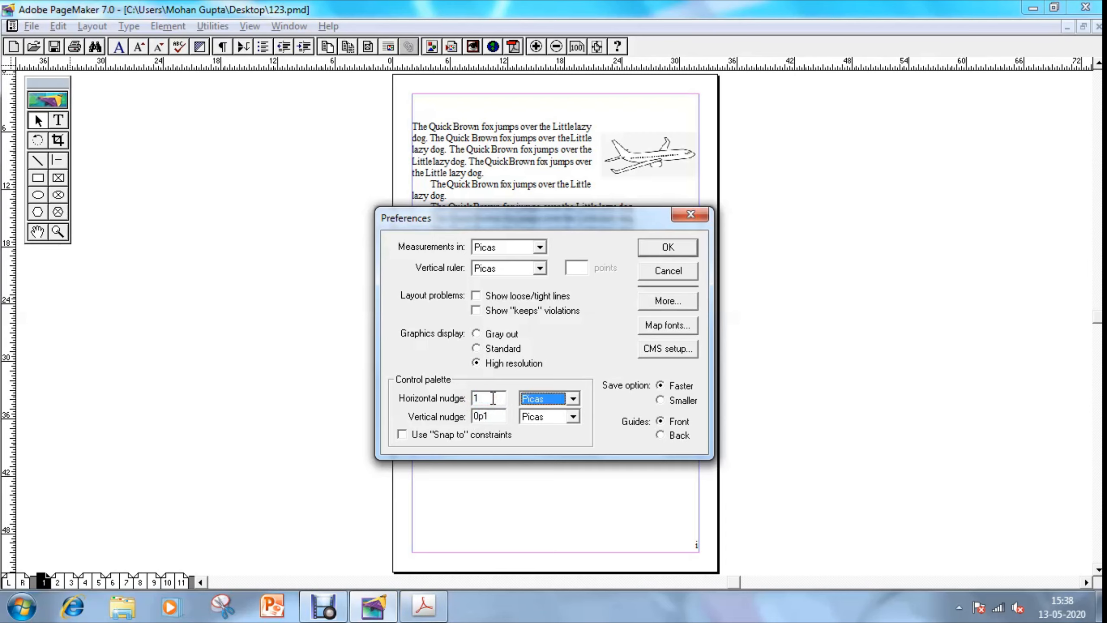
{"action": "key", "text": "Tab"}
{"action": "type", "text": "2"}
{"action": "key", "text": "Tab"}
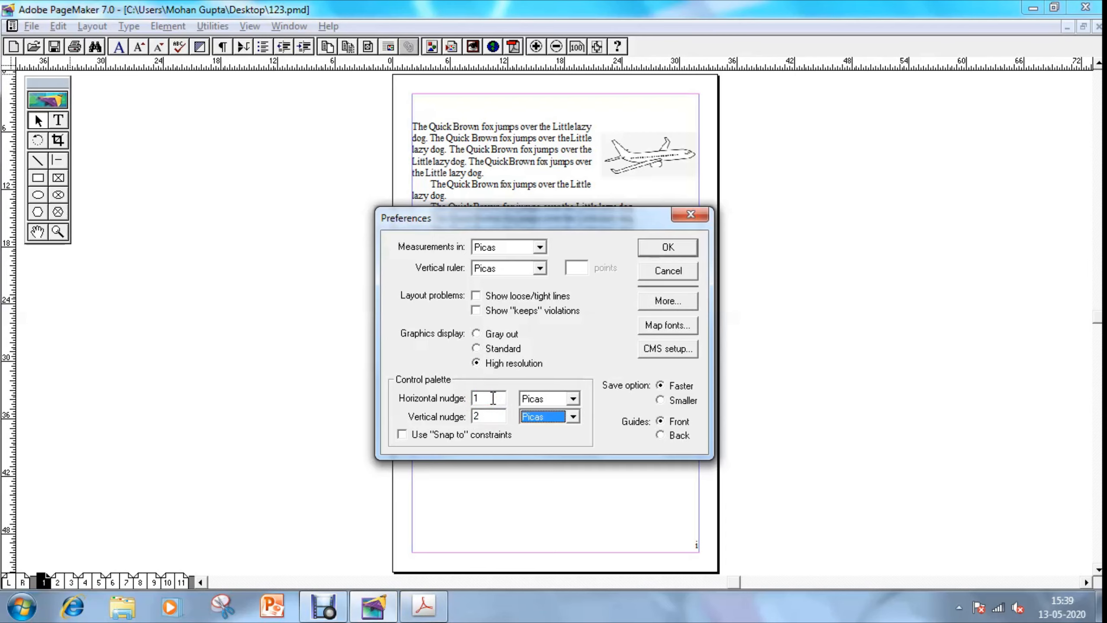
{"action": "left_click", "coordinate": [683, 247]}
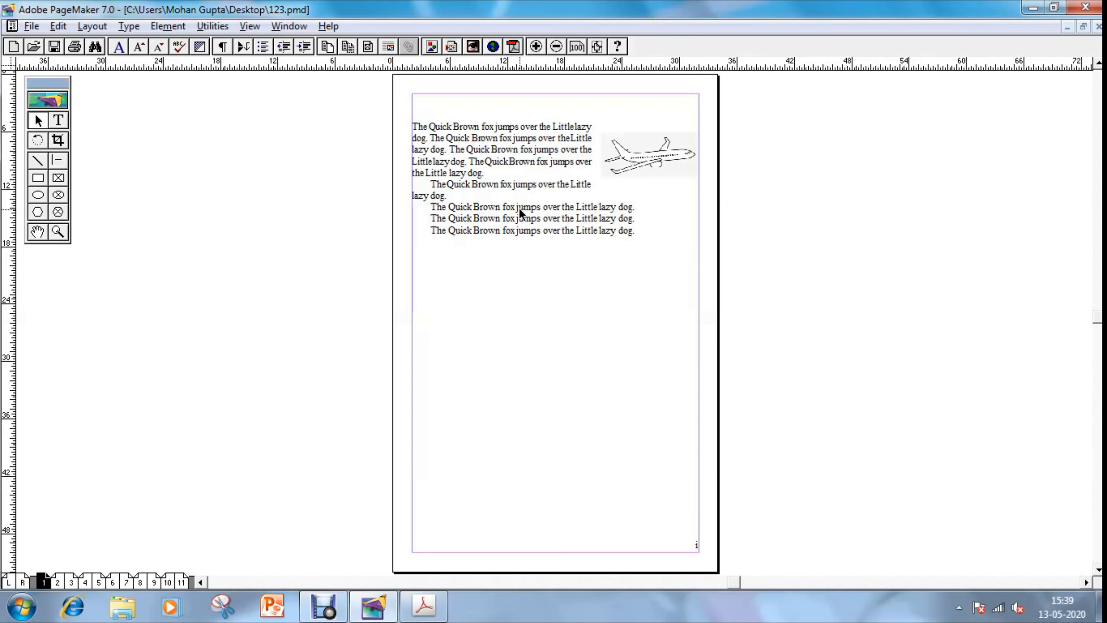
Nudge the text block on page 1 once to the left, past the margin guide.
{"action": "left_click", "coordinate": [519, 208]}
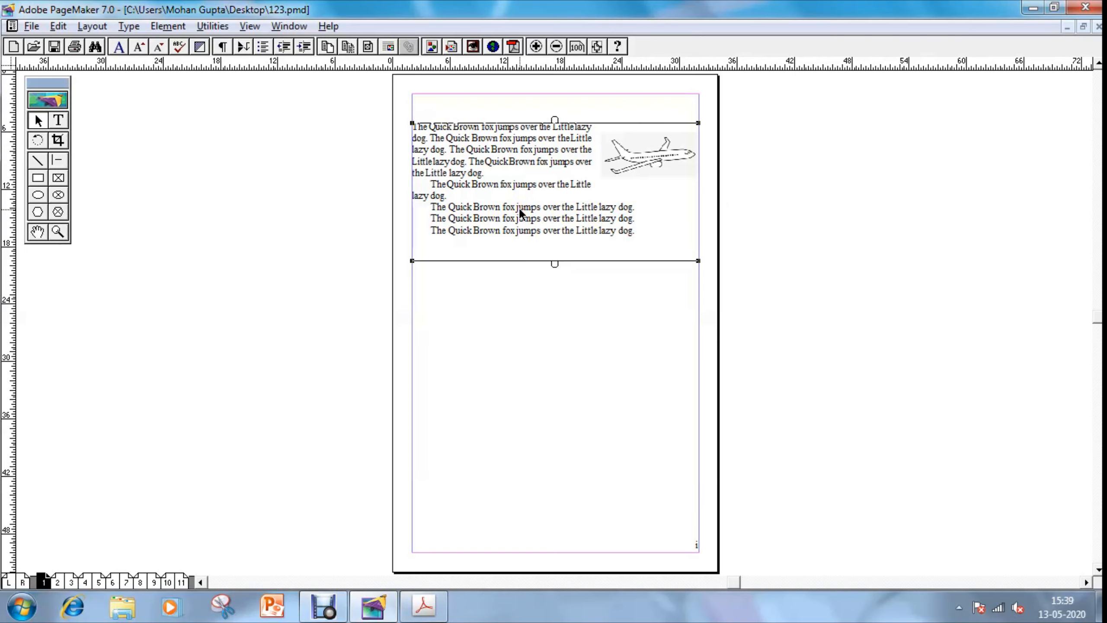
{"action": "key", "text": "Left"}
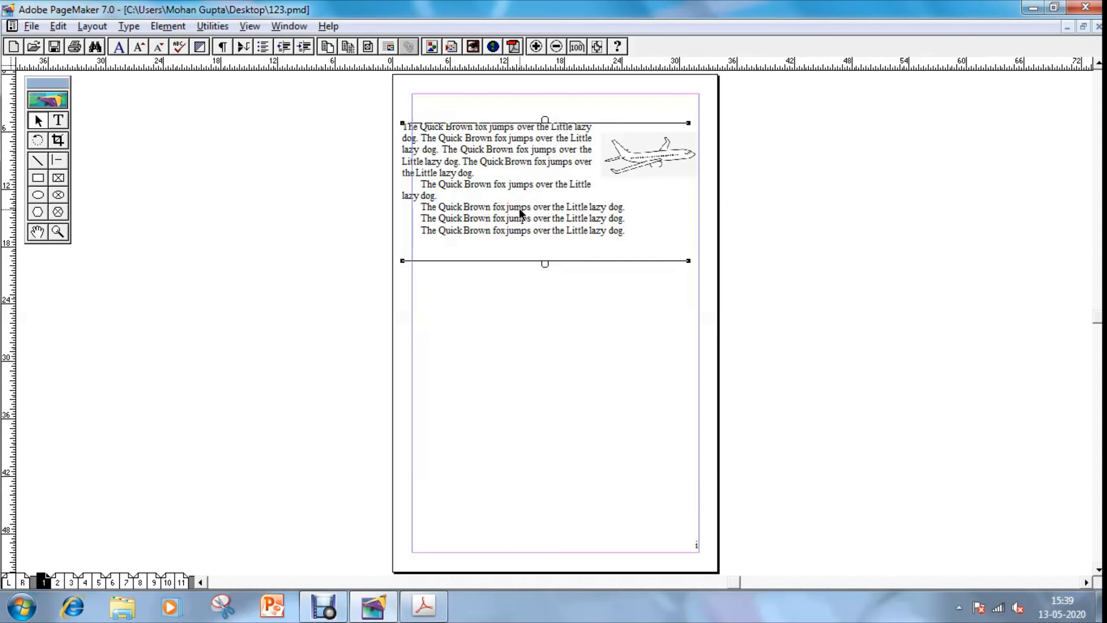
{"action": "key", "text": "ctrl+2"}
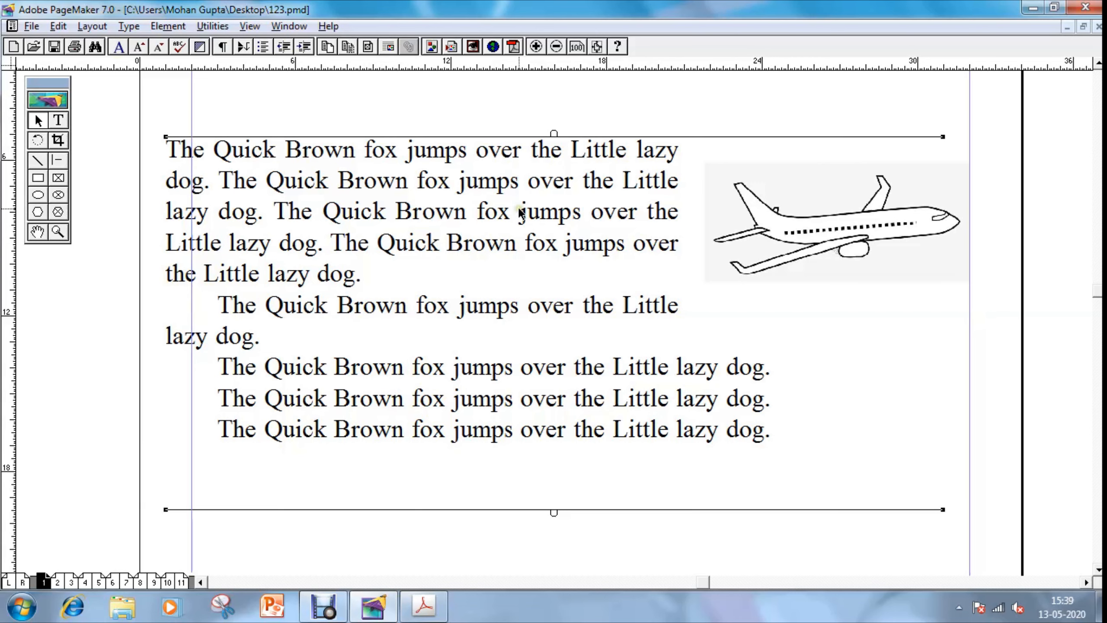
Try moving the text block by hand back to the left margin guide, and undo the move.
{"action": "left_click_drag", "start_coordinate": [225, 283], "coordinate": [252, 283]}
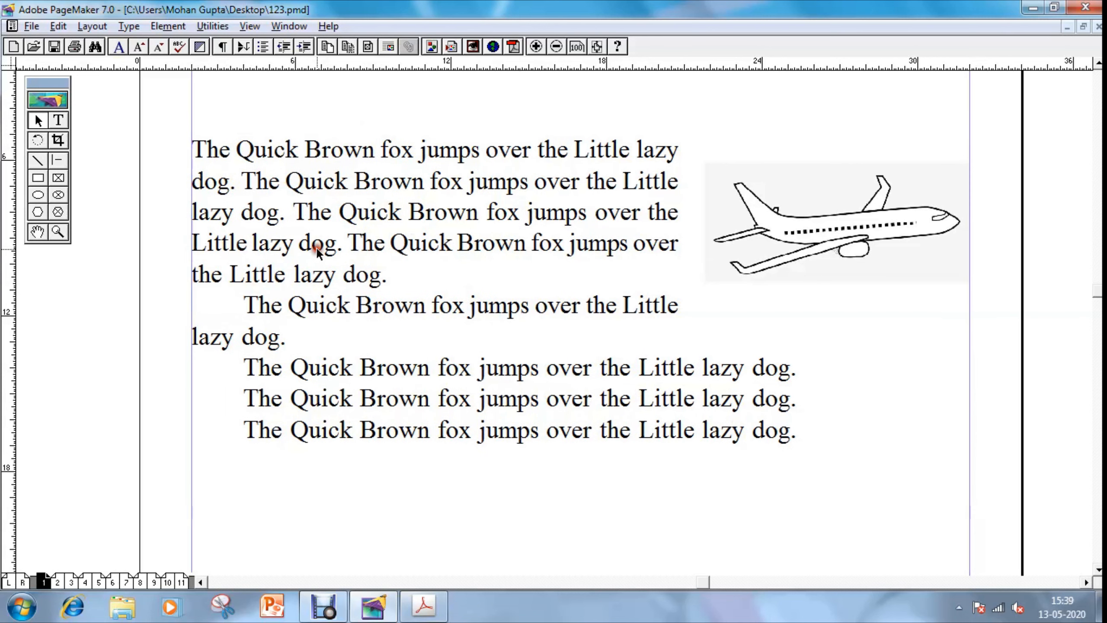
{"action": "key", "text": "ctrl+z"}
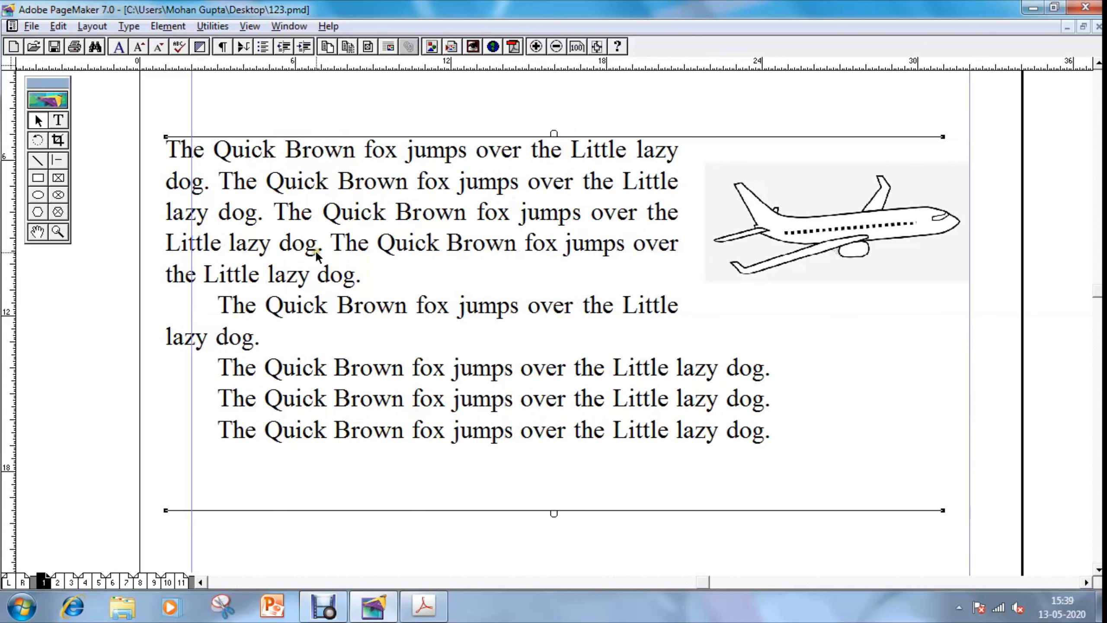
{"action": "left_click", "coordinate": [163, 375]}
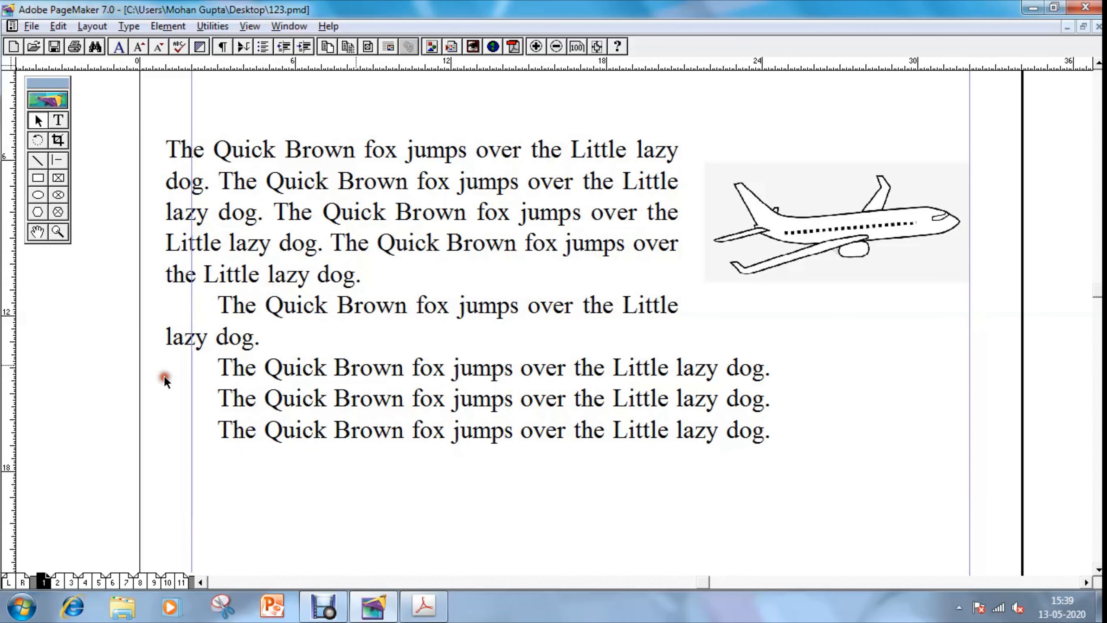
Nudge the text block upward and back down to test the 2 pica vertical nudge.
{"action": "left_click", "coordinate": [496, 316]}
{"action": "key", "text": "Up"}
{"action": "key", "text": "Up"}
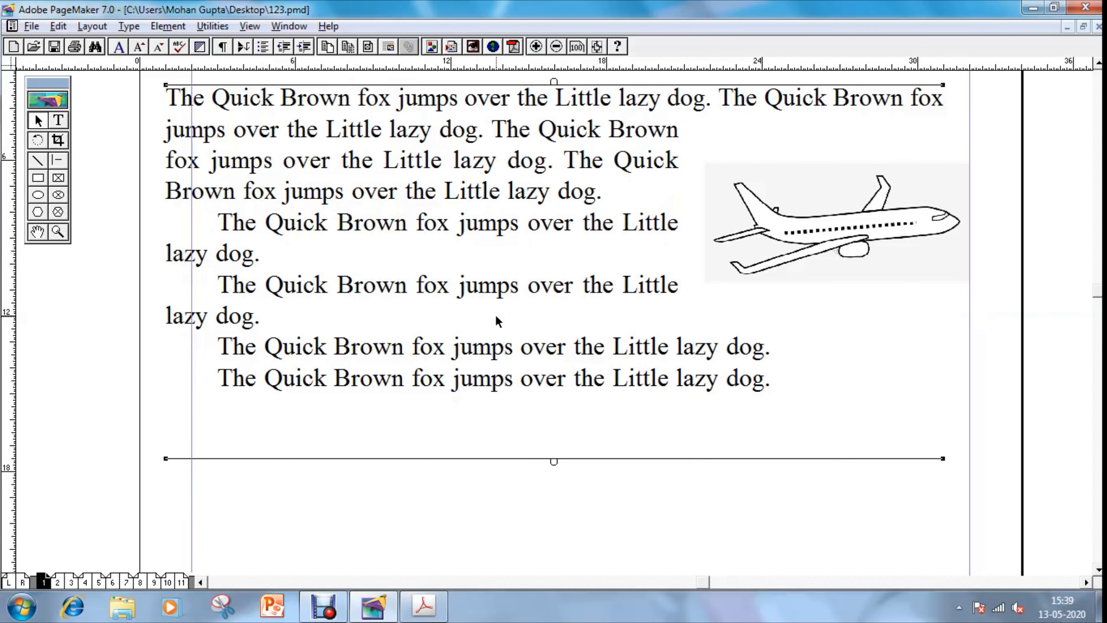
{"action": "left_click", "coordinate": [435, 471]}
{"action": "left_click", "coordinate": [589, 320]}
{"action": "key", "text": "Down"}
{"action": "key", "text": "Down"}
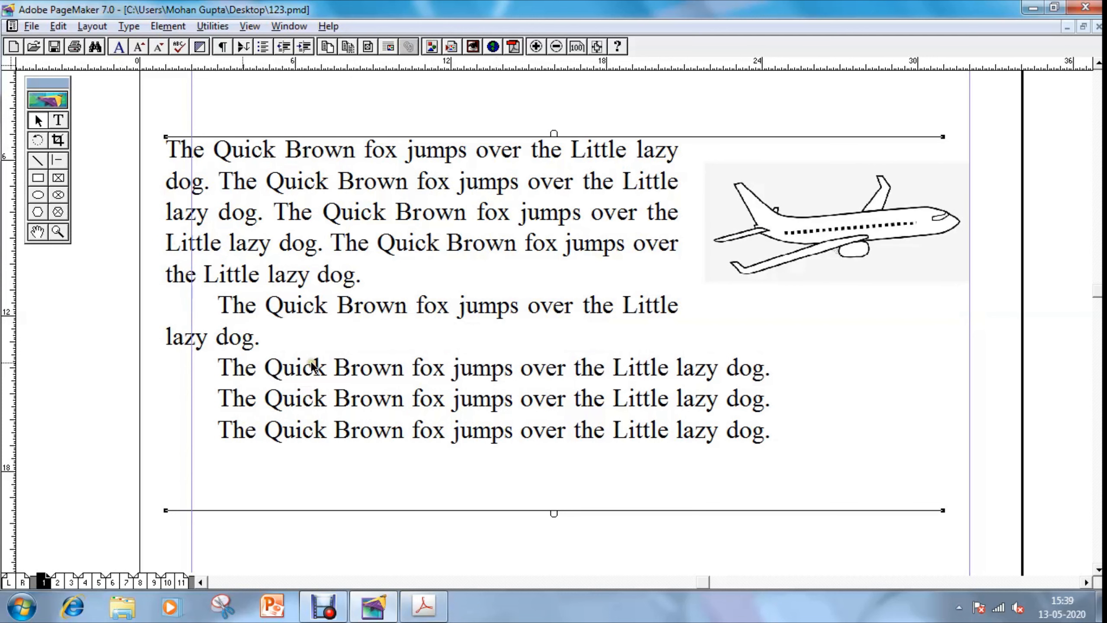
Nudge the text block once to the right, back onto the left margin guide.
{"action": "left_click", "coordinate": [122, 393]}
{"action": "left_click", "coordinate": [429, 328]}
{"action": "key", "text": "Right"}
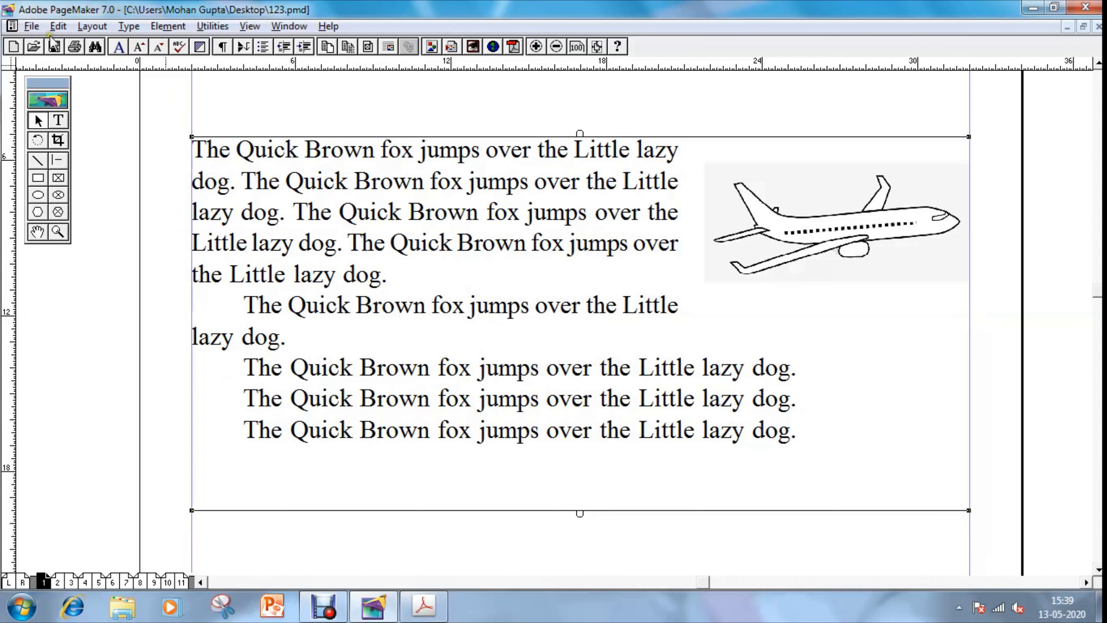
Set both the horizontal and vertical nudge to p1 in the general preferences.
{"action": "left_click", "coordinate": [32, 26]}
{"action": "mouse_move", "coordinate": [122, 331]}
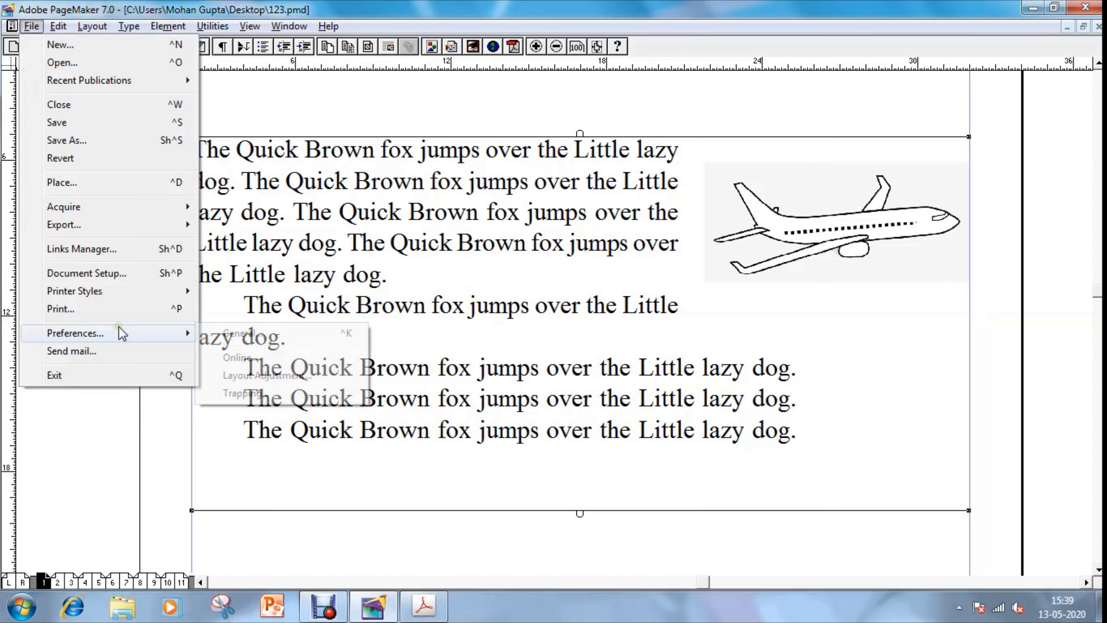
{"action": "left_click", "coordinate": [222, 332]}
{"action": "left_click_drag", "start_coordinate": [499, 349], "coordinate": [417, 344]}
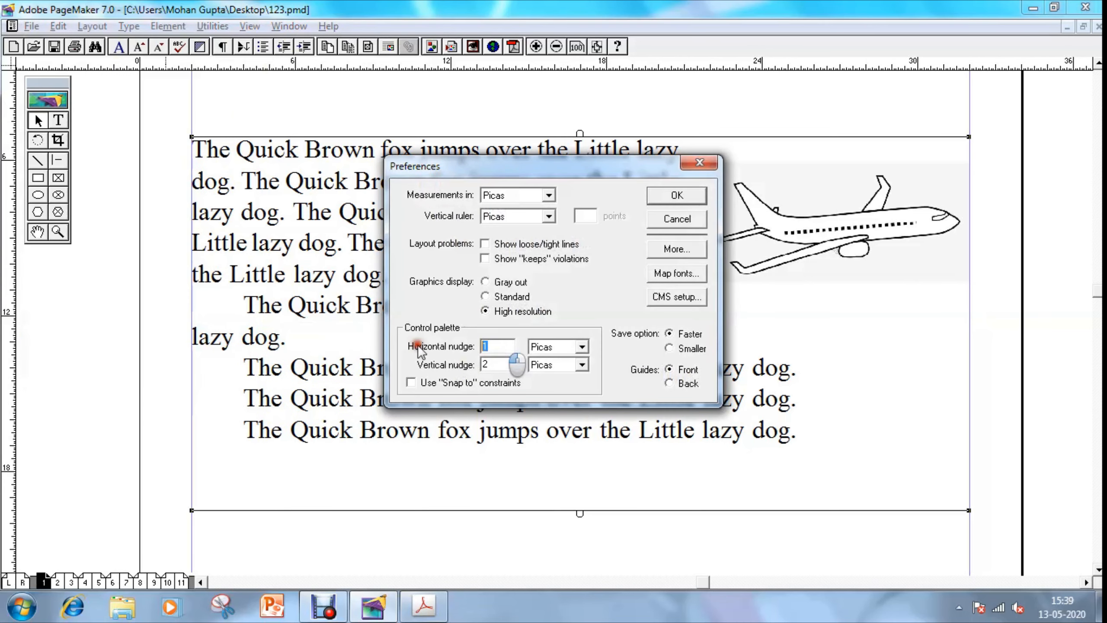
{"action": "type", "text": "p1"}
{"action": "key", "text": "Tab"}
{"action": "key", "text": "Tab"}
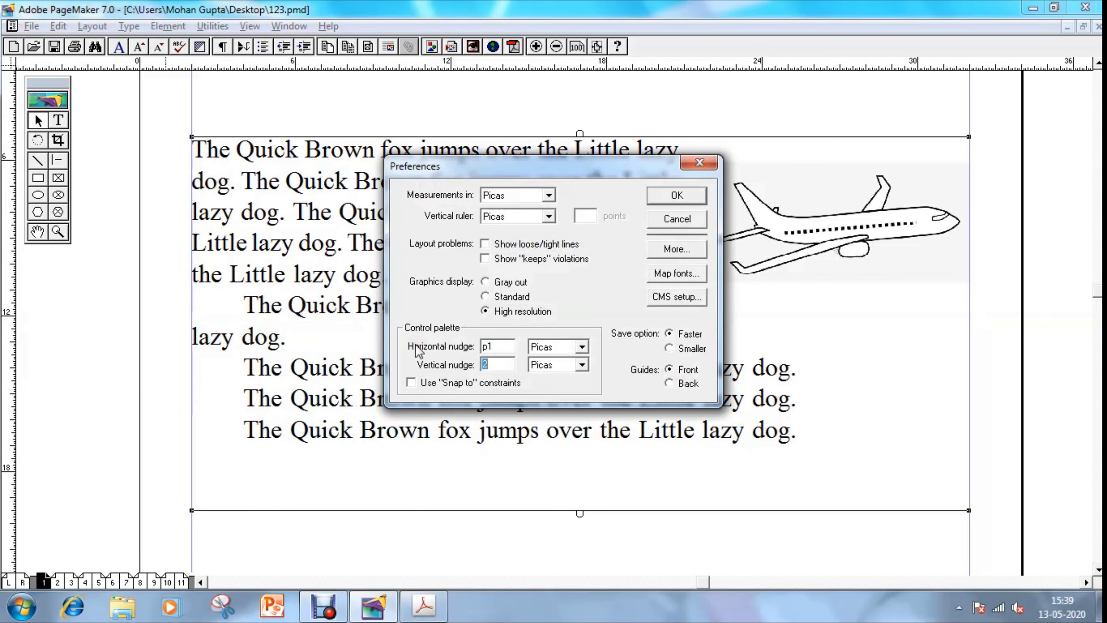
{"action": "type", "text": "p1"}
{"action": "key", "text": "Tab"}
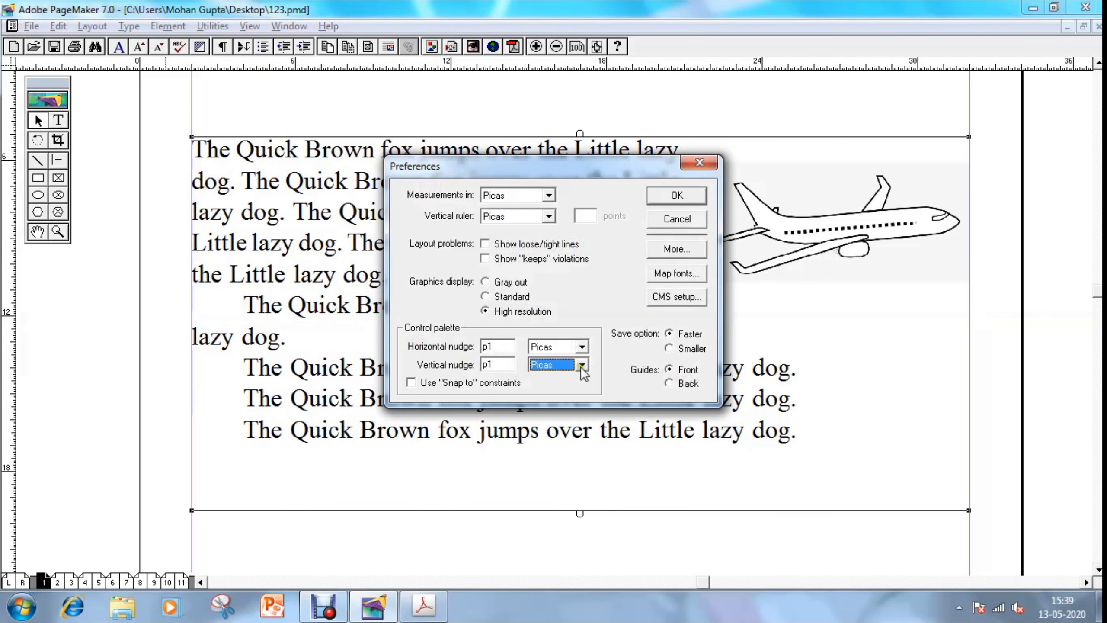
{"action": "left_click", "coordinate": [676, 195]}
Nudge the text block up and back down to test the p1 vertical nudge.
{"action": "left_click", "coordinate": [38, 377]}
{"action": "left_click", "coordinate": [372, 349]}
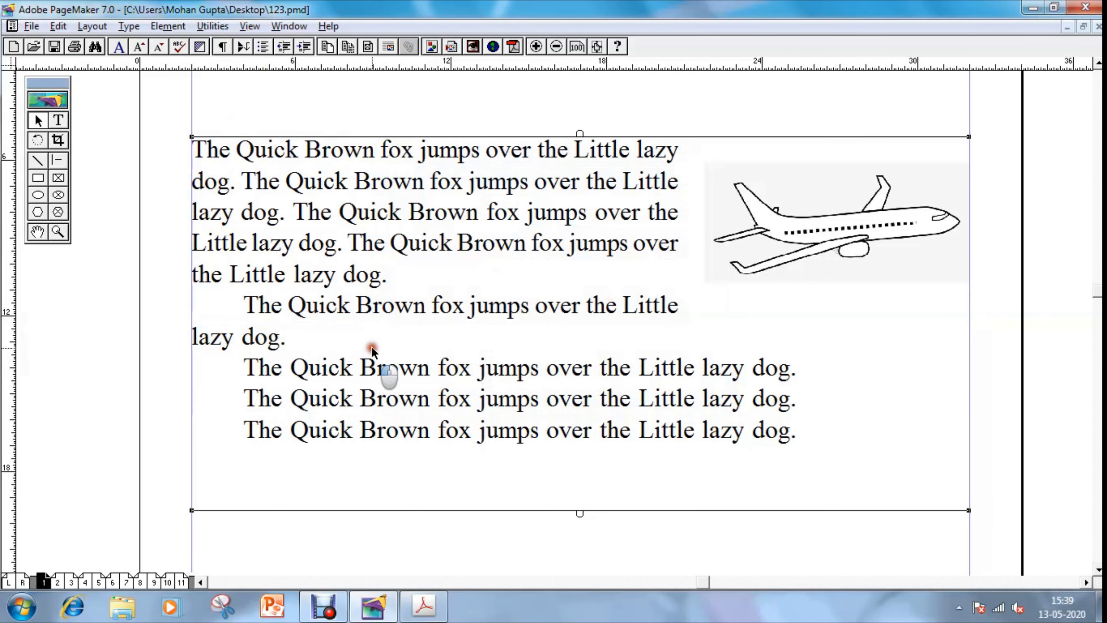
{"action": "key", "text": "Up"}
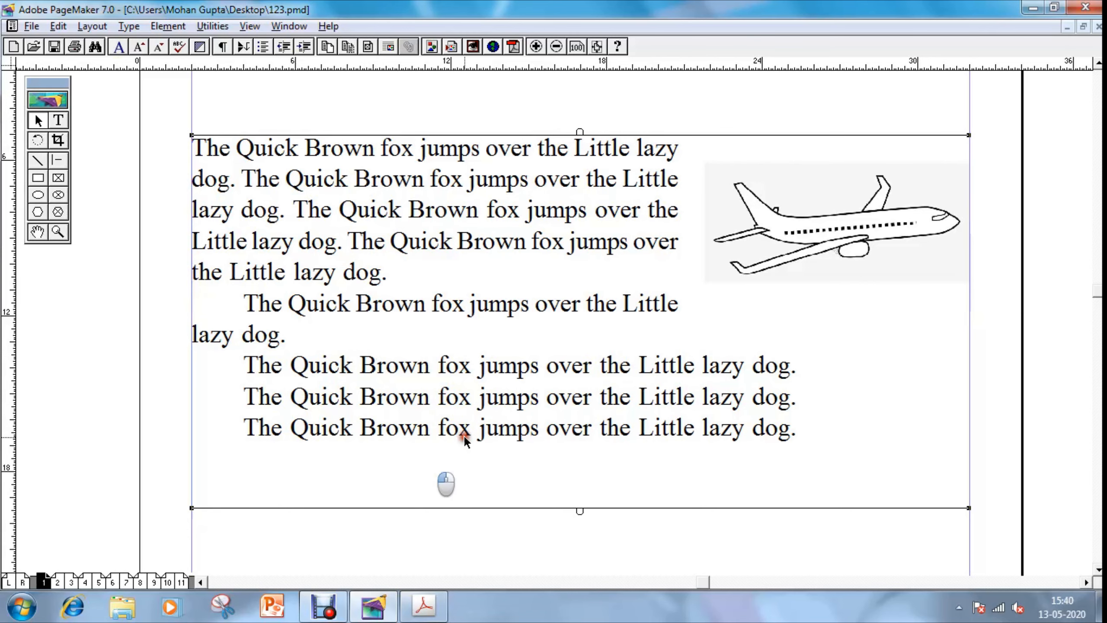
{"action": "key", "text": "Down"}
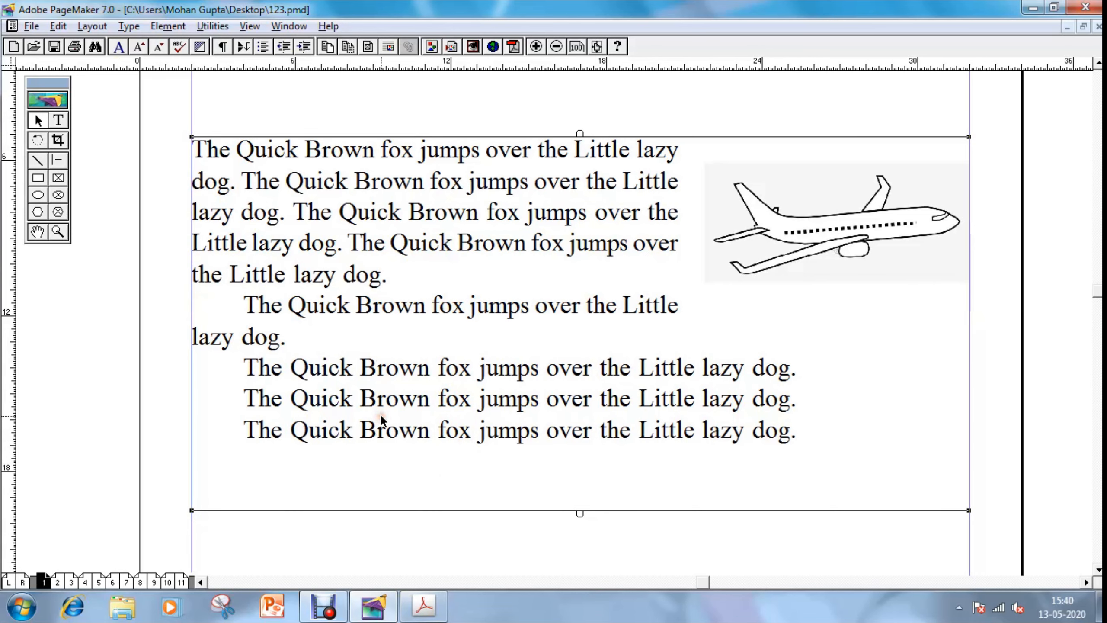
Nudge the text block left and back right to test the p1 horizontal nudge, and deselect it.
{"action": "key", "text": "Left"}
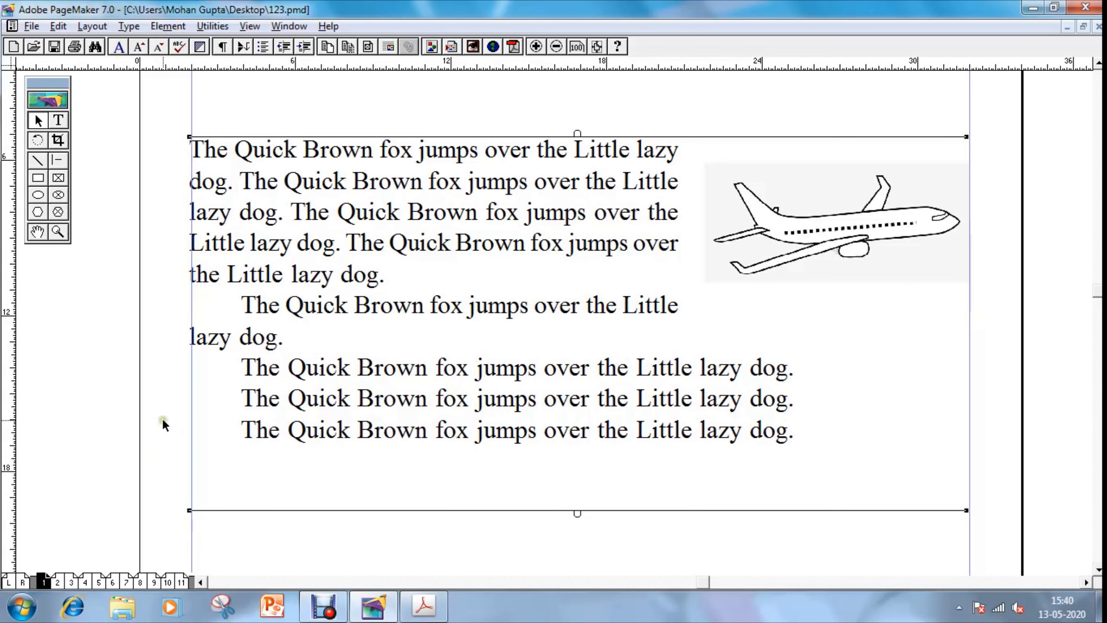
{"action": "key", "text": "Right"}
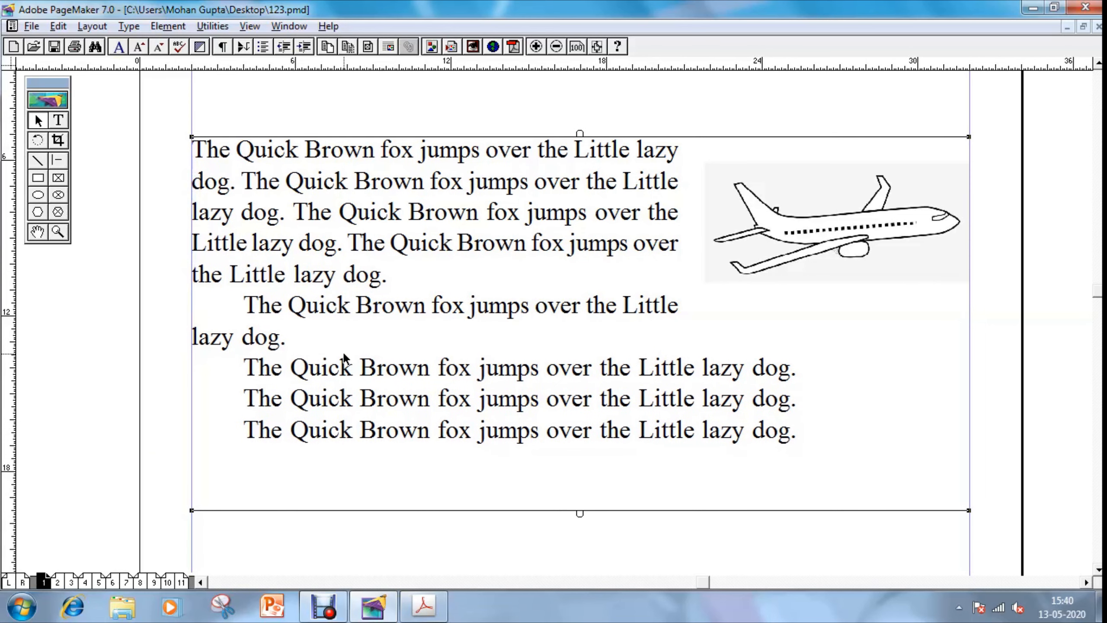
{"action": "left_click", "coordinate": [171, 492]}
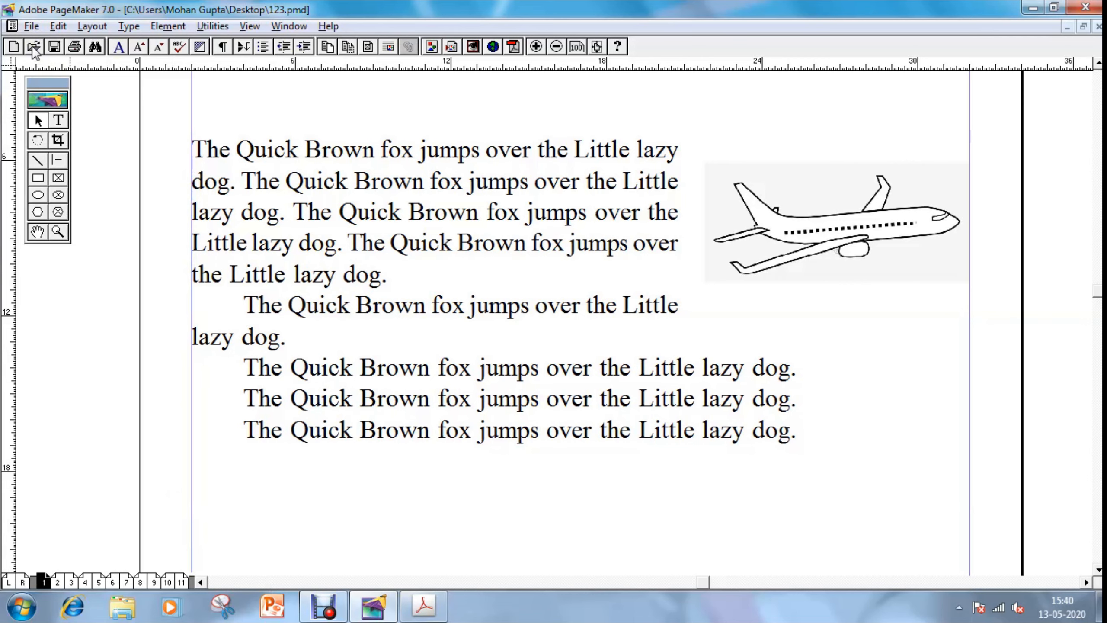
Open the font mapping settings from the general preferences and look through the default font choices, keeping Courier.
{"action": "left_click", "coordinate": [31, 26]}
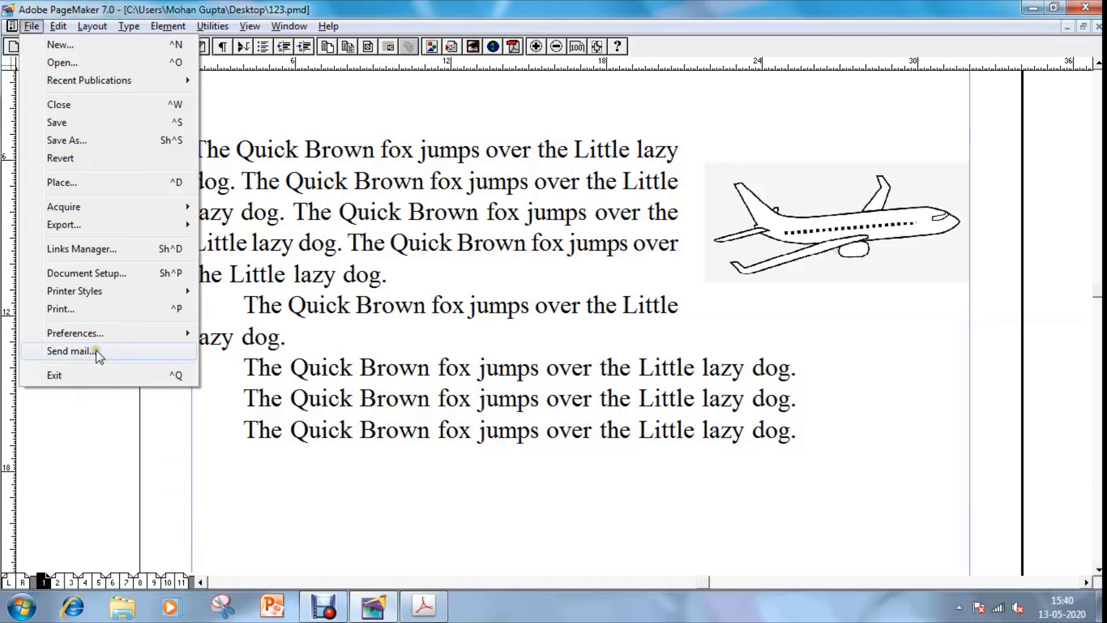
{"action": "mouse_move", "coordinate": [107, 332]}
{"action": "left_click", "coordinate": [300, 332]}
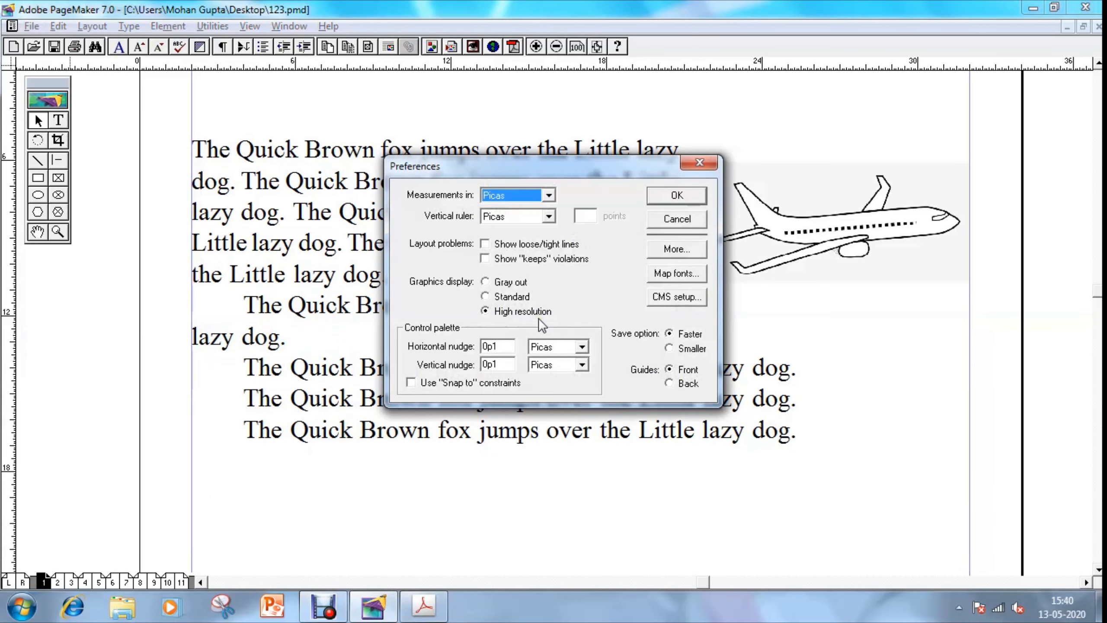
{"action": "left_click", "coordinate": [692, 272]}
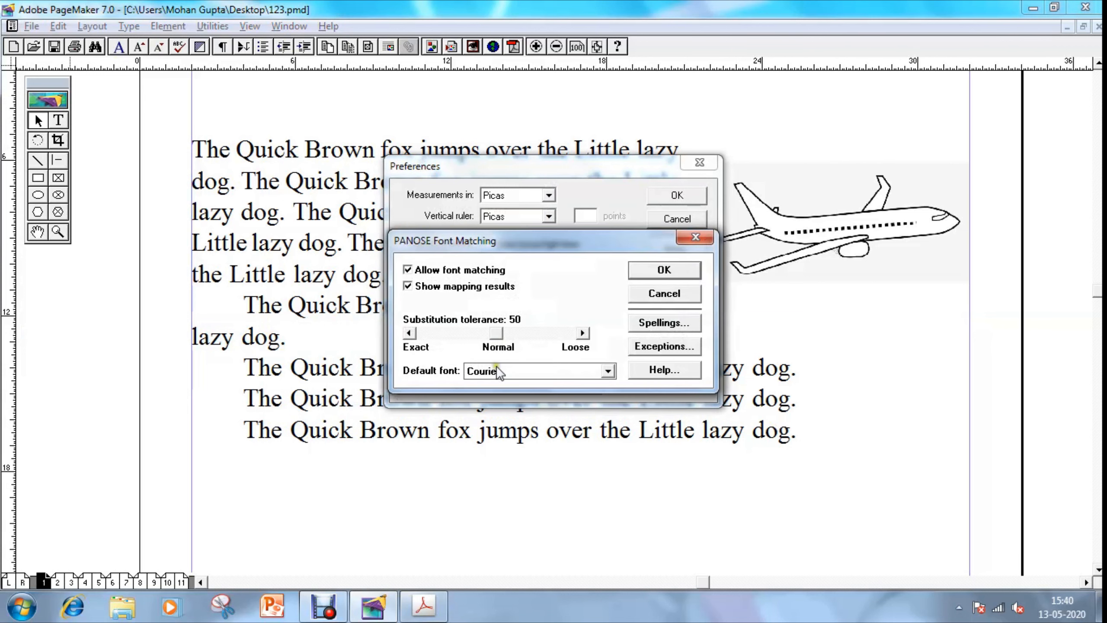
{"action": "left_click", "coordinate": [525, 371]}
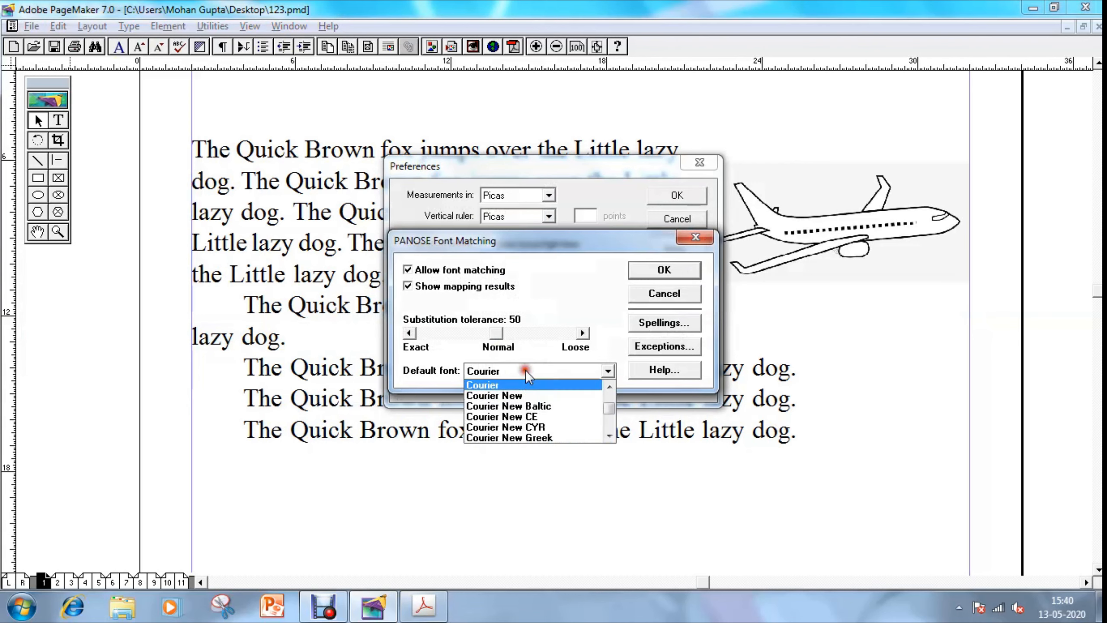
{"action": "left_click", "coordinate": [526, 370]}
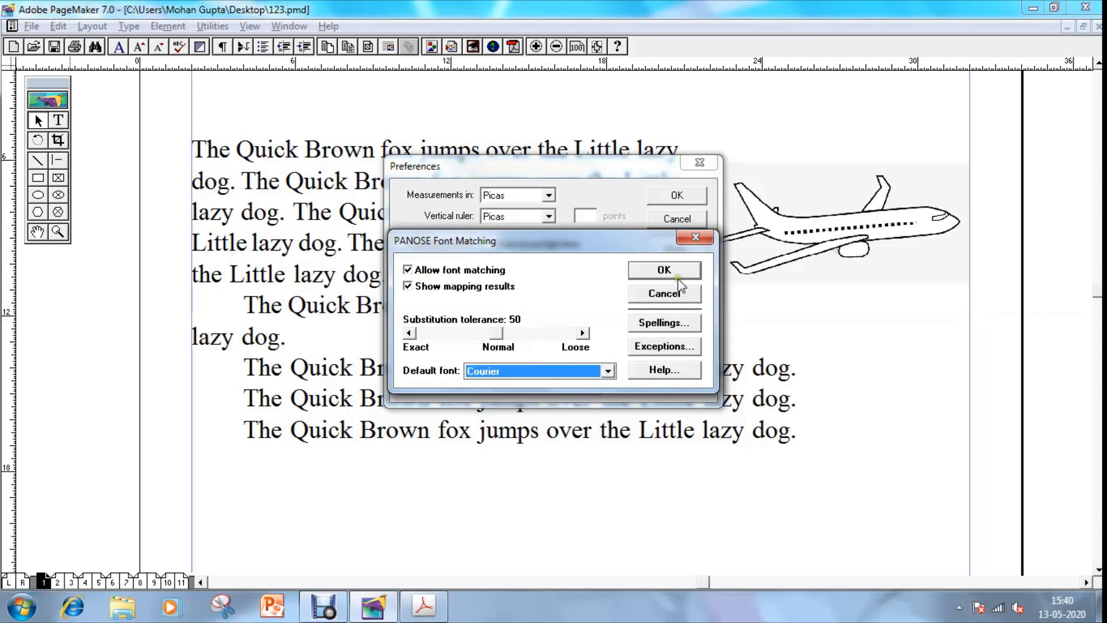
Examine the Windows and Macintosh names of the LubalinGraph alternate spelling entry and cancel the edit.
{"action": "left_click", "coordinate": [674, 330]}
{"action": "left_click_drag", "start_coordinate": [406, 281], "coordinate": [577, 363]}
{"action": "left_click", "coordinate": [712, 343]}
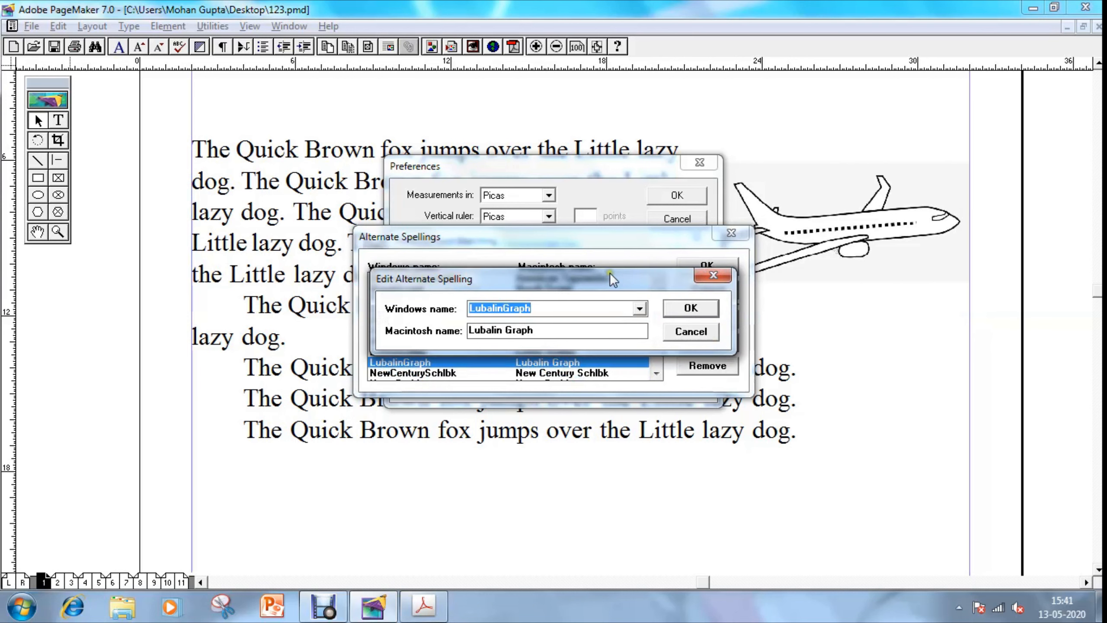
{"action": "left_click_drag", "start_coordinate": [603, 271], "coordinate": [596, 229]}
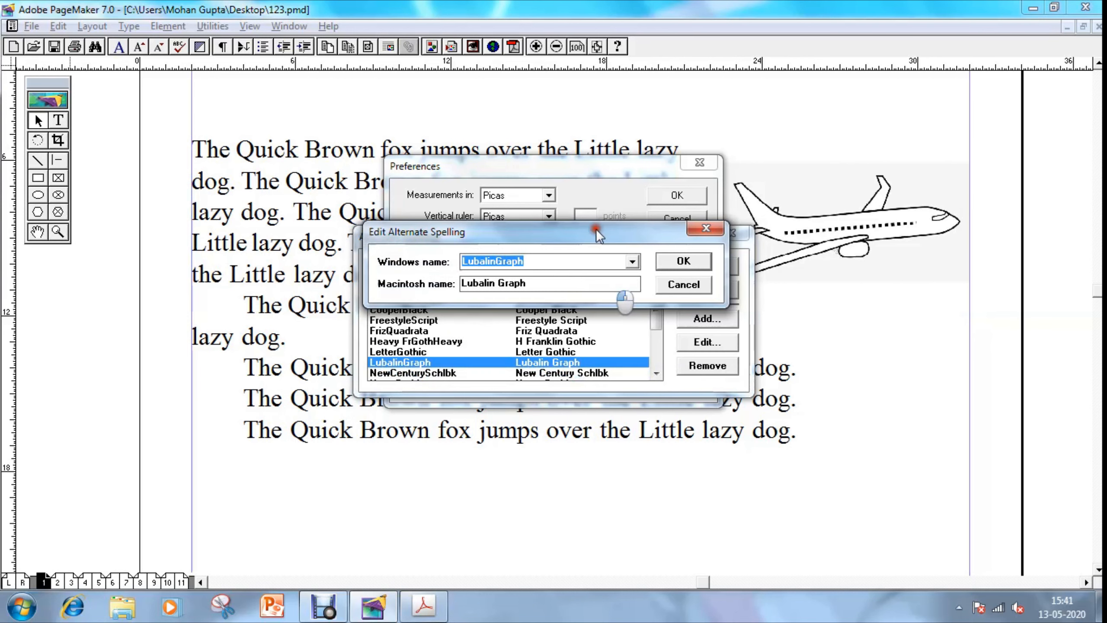
{"action": "left_click", "coordinate": [573, 283]}
{"action": "left_click_drag", "start_coordinate": [547, 282], "coordinate": [499, 283]}
{"action": "left_click", "coordinate": [682, 288]}
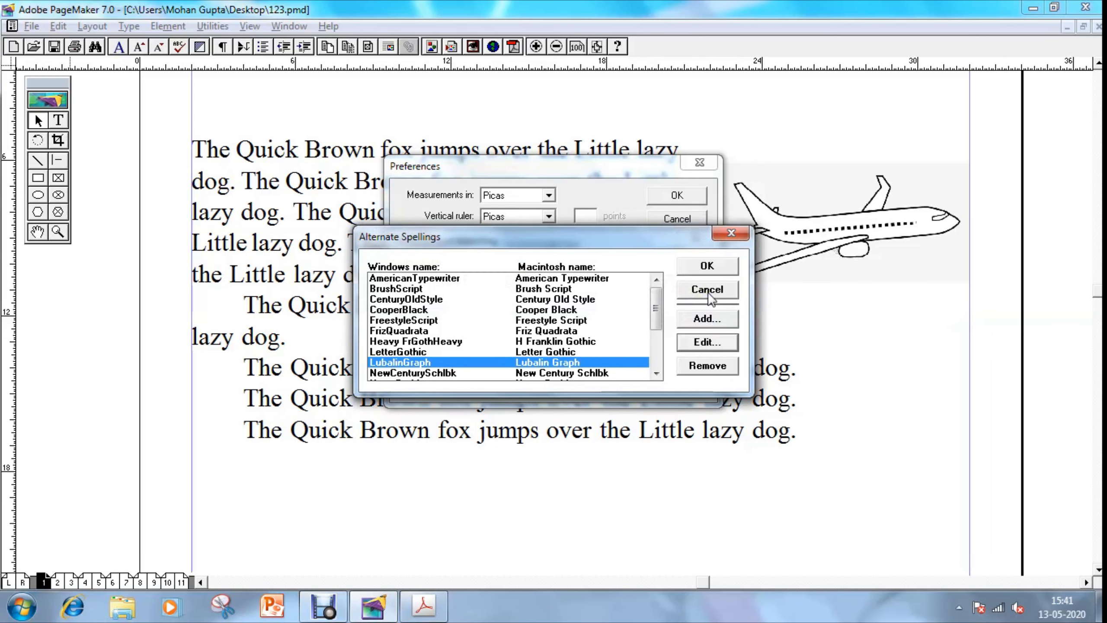
Look at the form for adding an alternate spelling, and leave the alternate spellings without changes.
{"action": "left_click", "coordinate": [708, 318]}
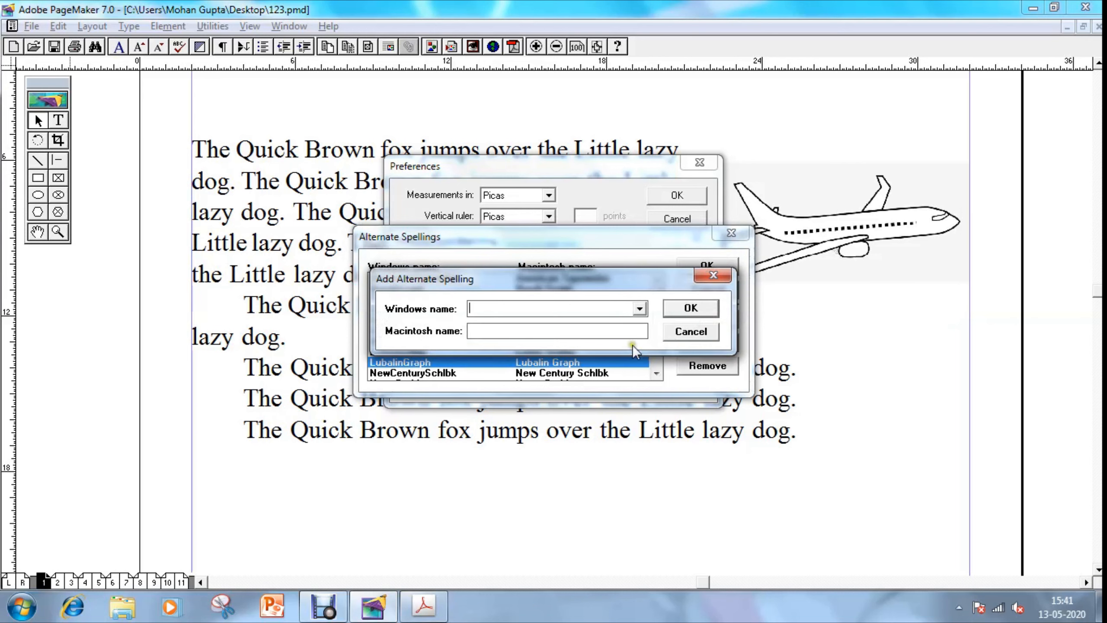
{"action": "left_click", "coordinate": [698, 332]}
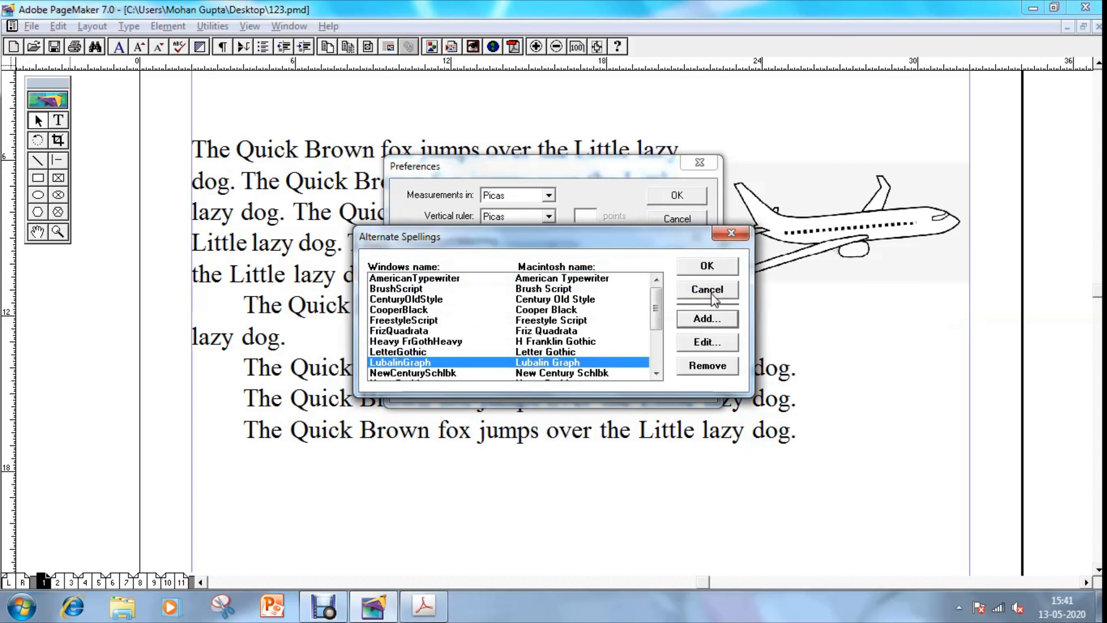
{"action": "left_click", "coordinate": [707, 290]}
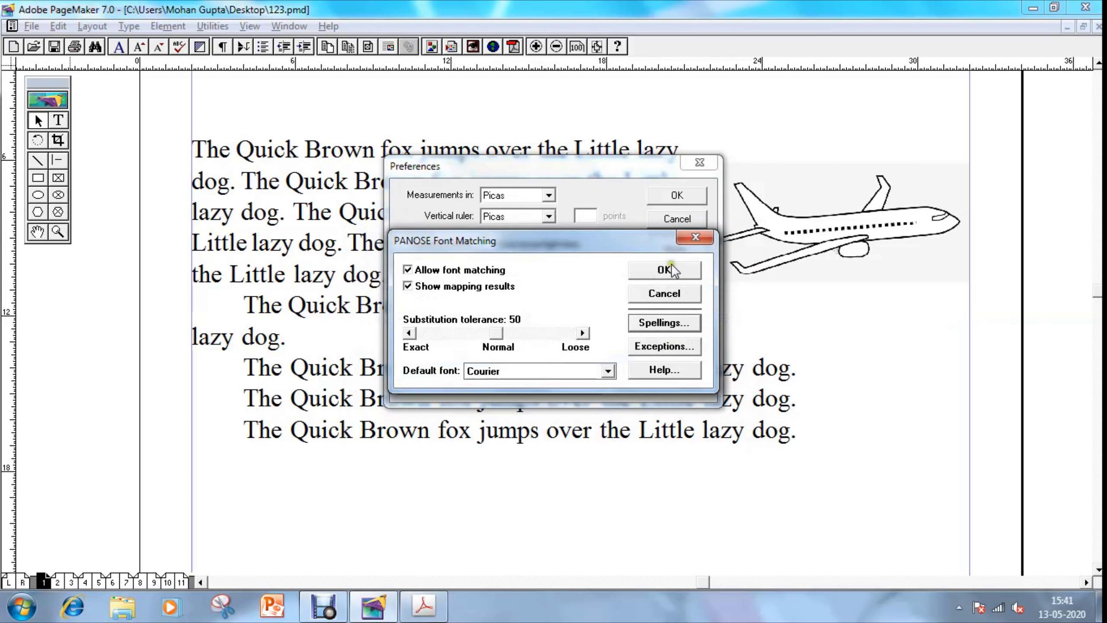
Set Walkman-Chanakya-901 as the substituted font for the missing font Walkman-Chanakya-901 in the font matching exceptions.
{"action": "left_click", "coordinate": [674, 352]}
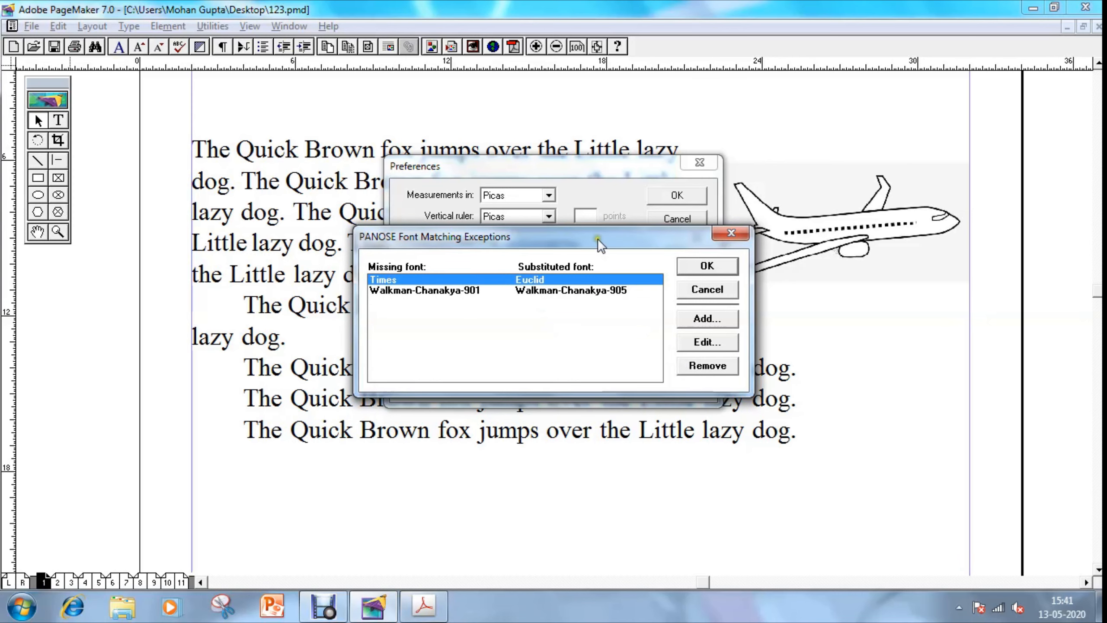
{"action": "left_click_drag", "start_coordinate": [598, 239], "coordinate": [472, 230]}
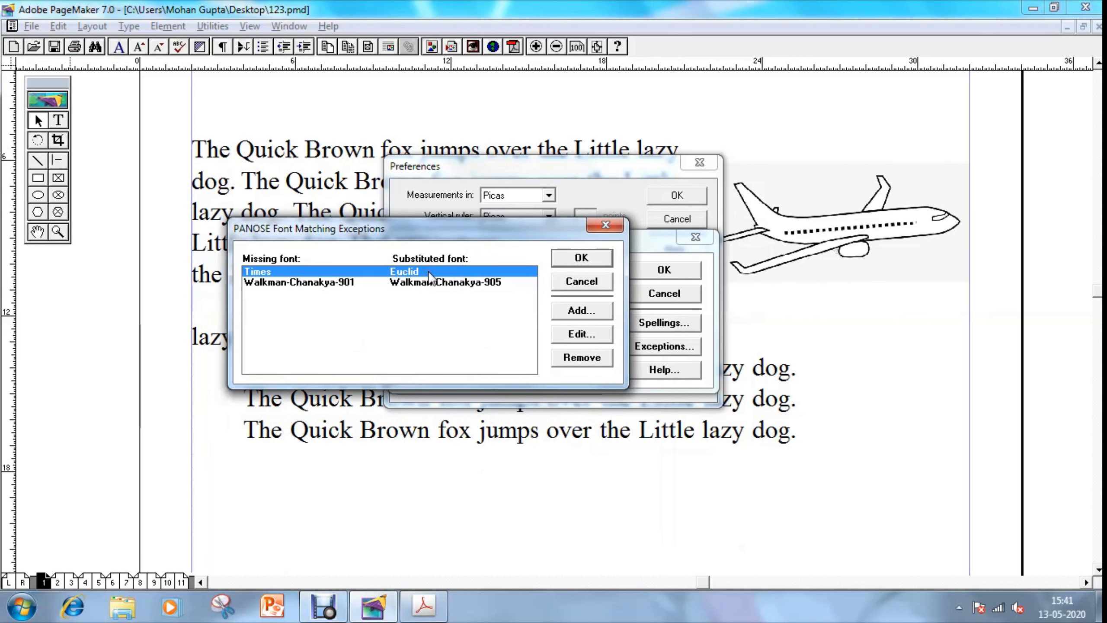
{"action": "left_click", "coordinate": [300, 282]}
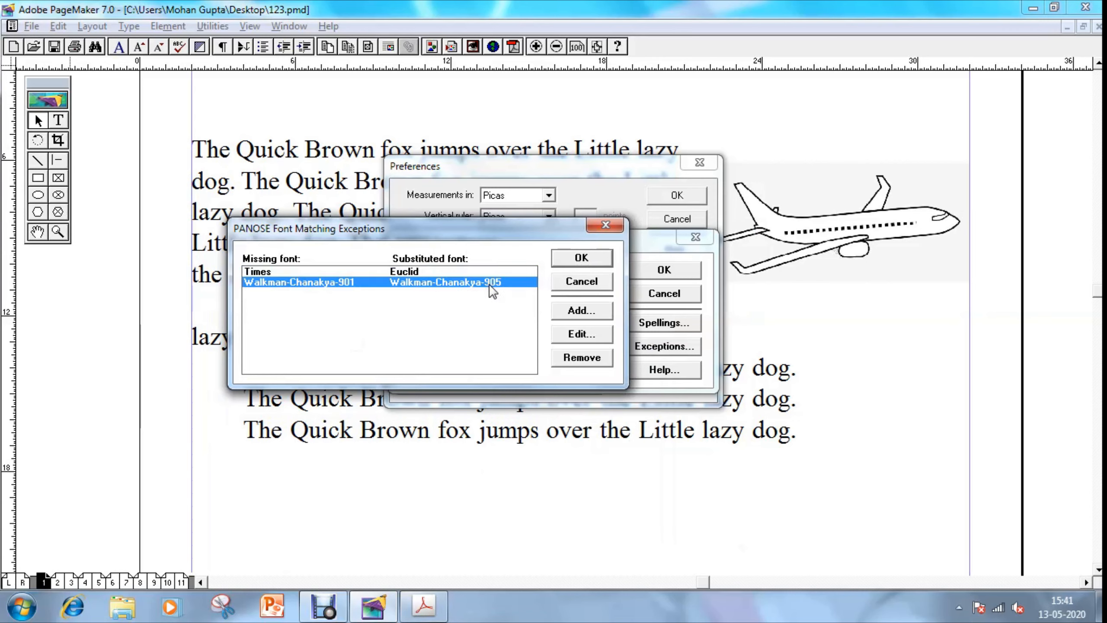
{"action": "left_click", "coordinate": [583, 334]}
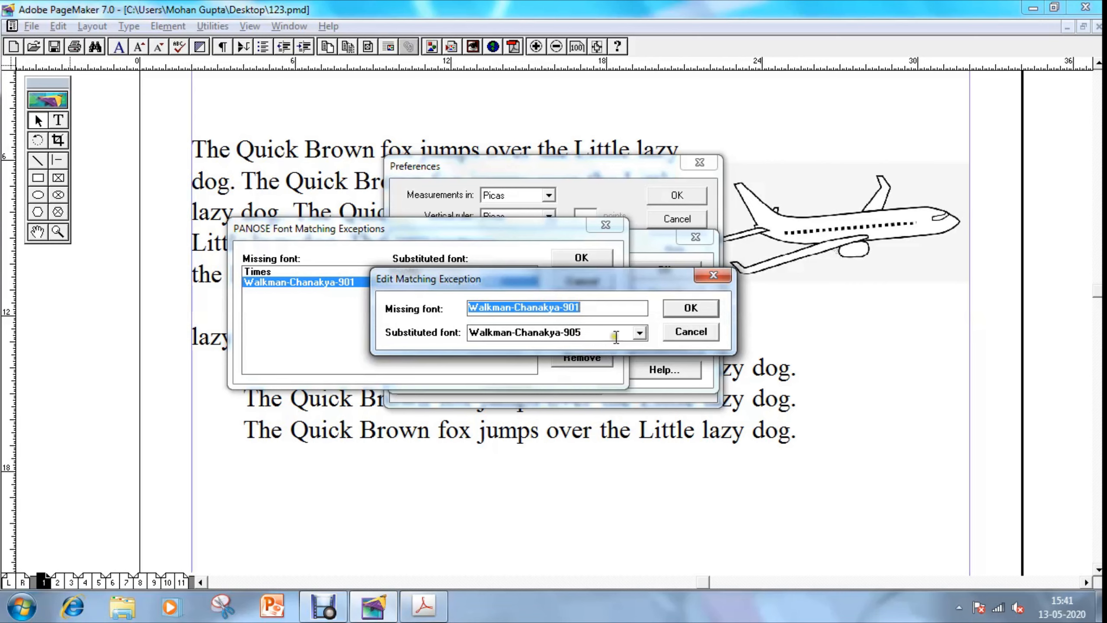
{"action": "left_click", "coordinate": [640, 333]}
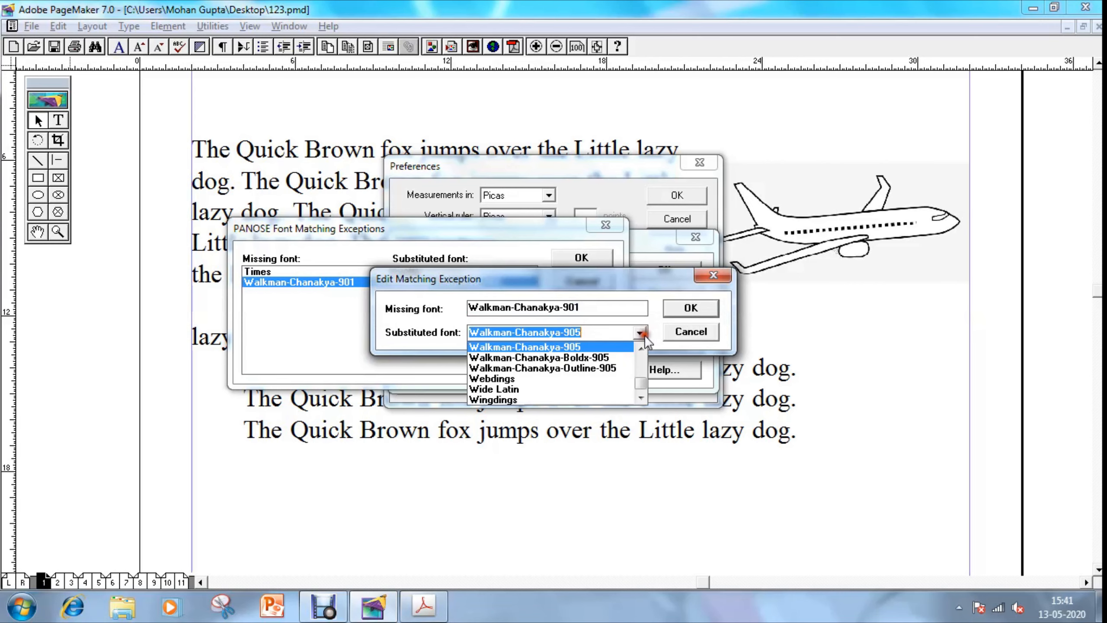
{"action": "left_click", "coordinate": [641, 347]}
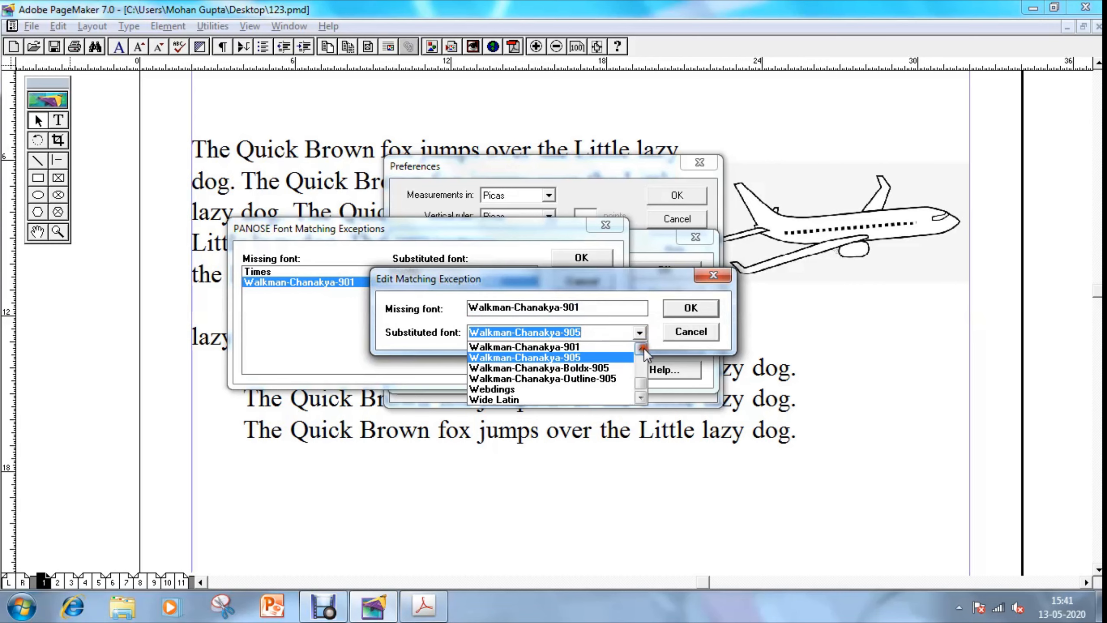
{"action": "left_click", "coordinate": [583, 347]}
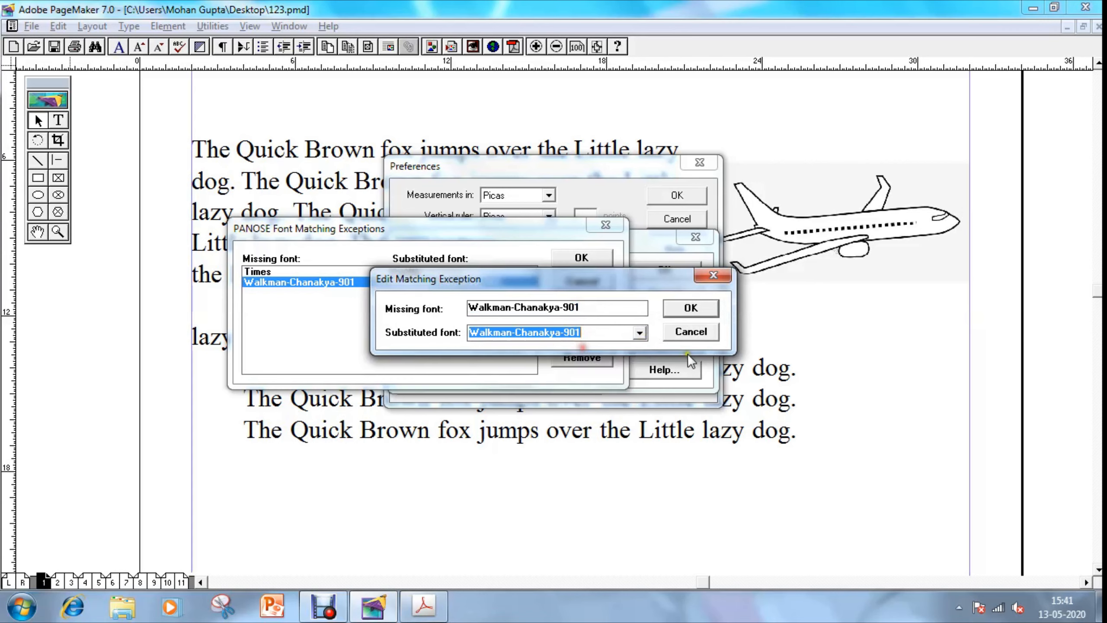
{"action": "left_click", "coordinate": [702, 314]}
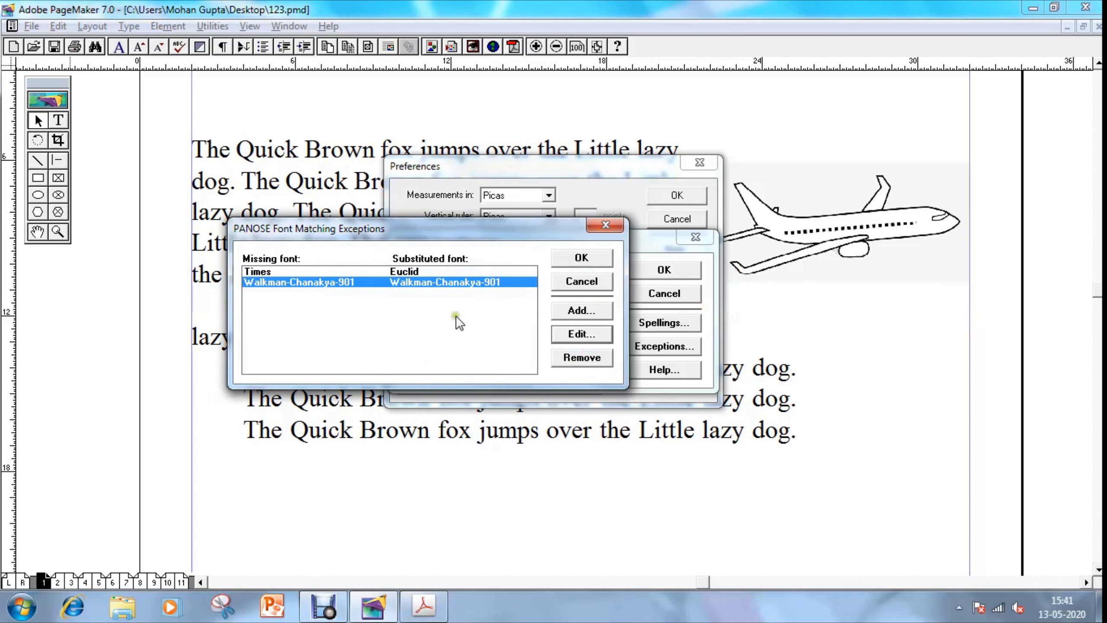
{"action": "left_click", "coordinate": [583, 281]}
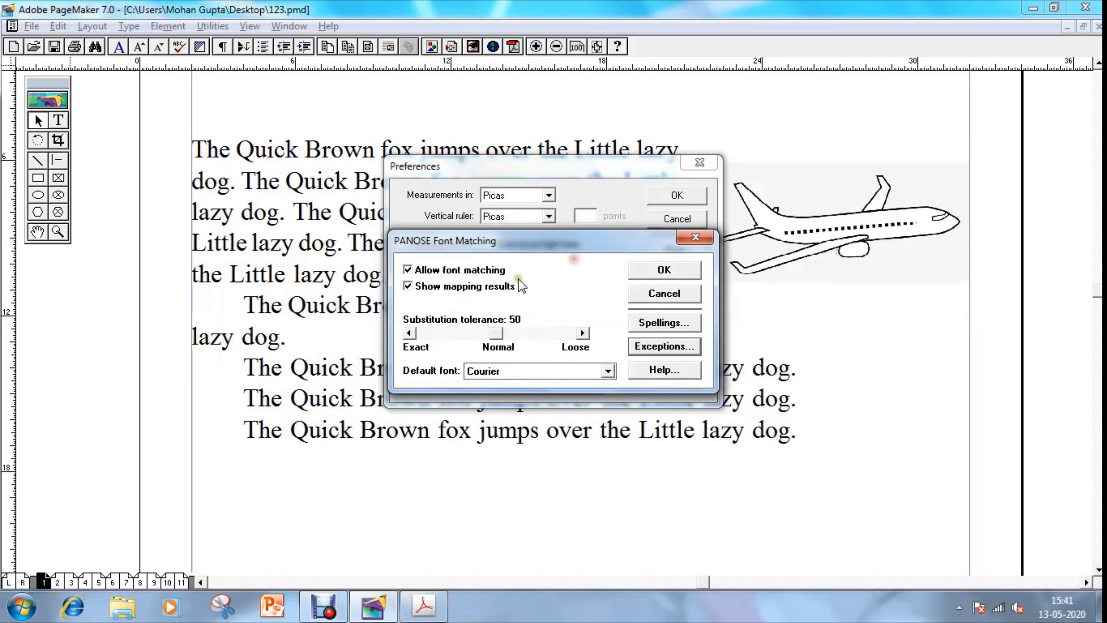
Recheck the font matching exceptions, and accept the font matching settings and the general preferences.
{"action": "left_click", "coordinate": [654, 349]}
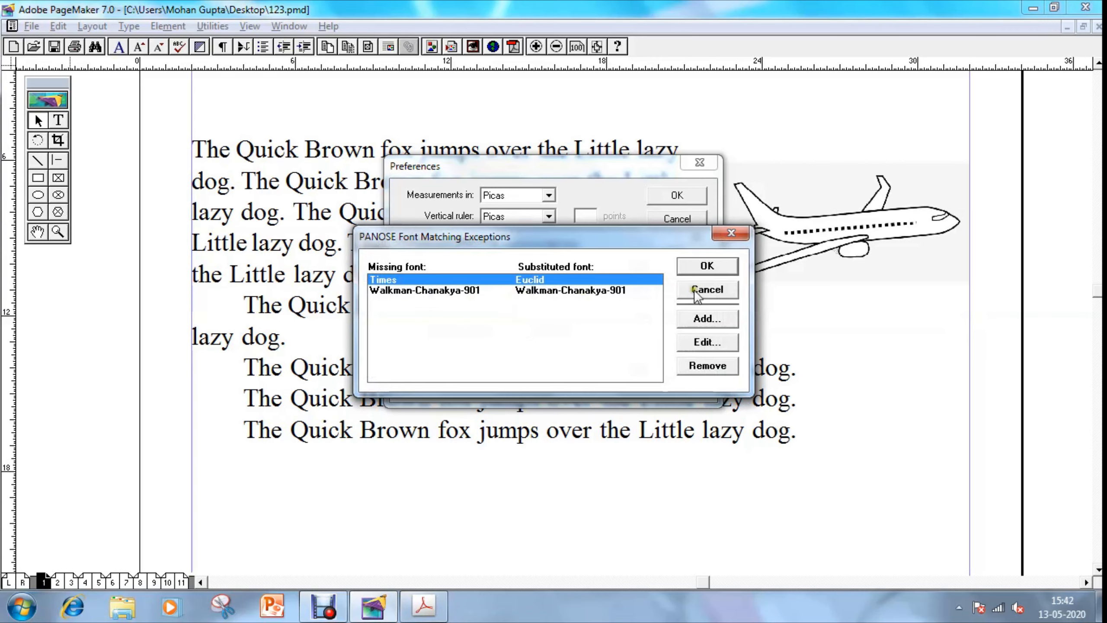
{"action": "left_click", "coordinate": [706, 266]}
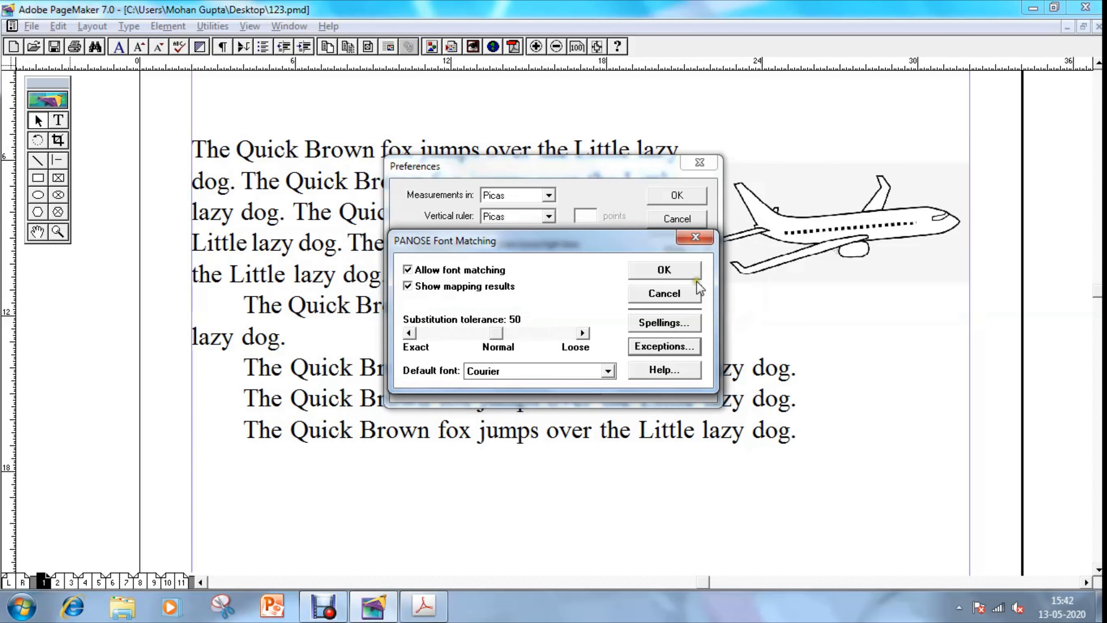
{"action": "left_click", "coordinate": [667, 270]}
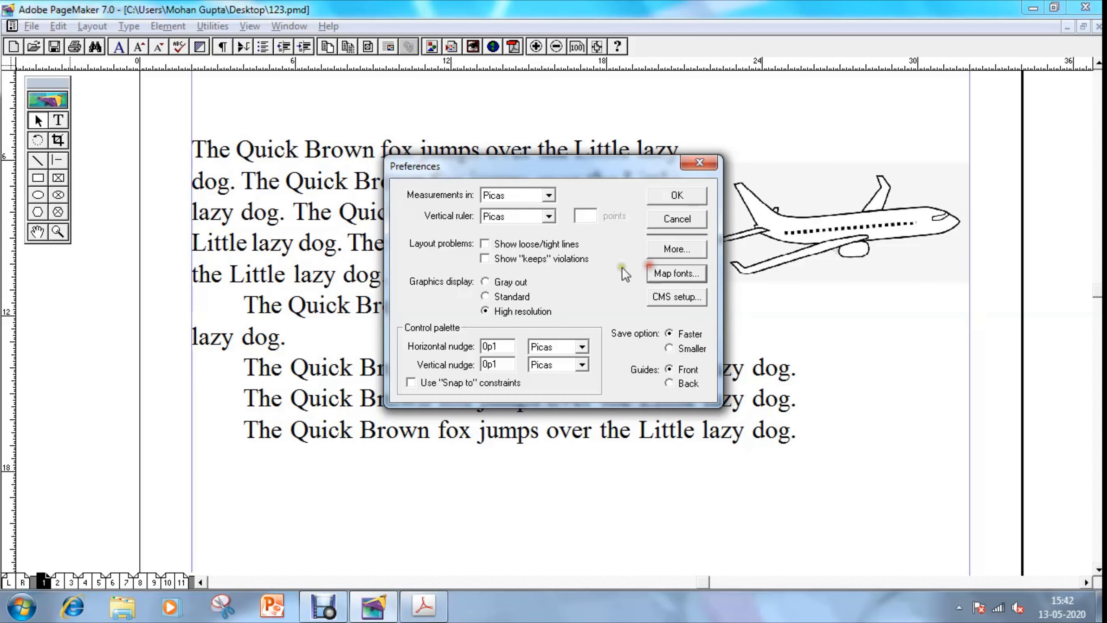
{"action": "left_click", "coordinate": [677, 195]}
Open a blank story in the story editor and close it to return to the page layout.
{"action": "left_click", "coordinate": [32, 26]}
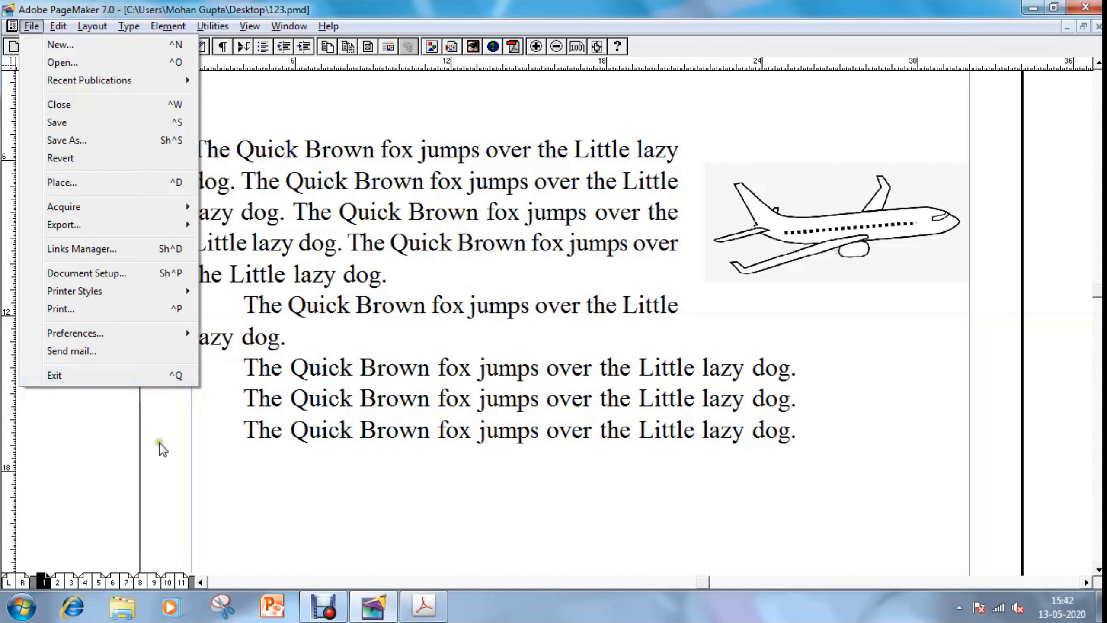
{"action": "mouse_move", "coordinate": [58, 26]}
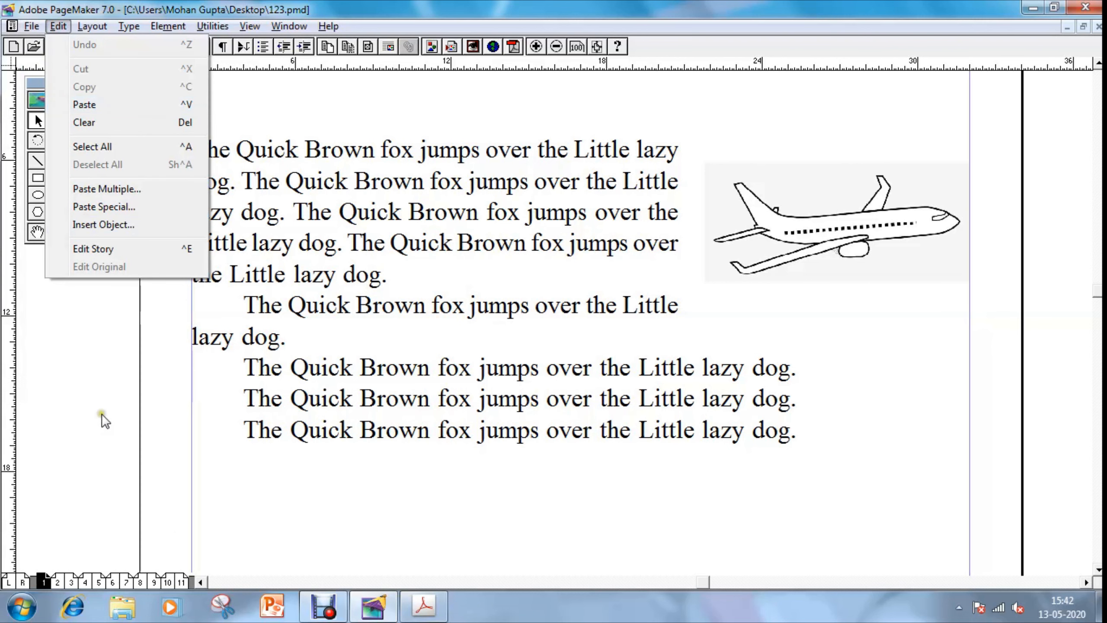
{"action": "left_click", "coordinate": [31, 28]}
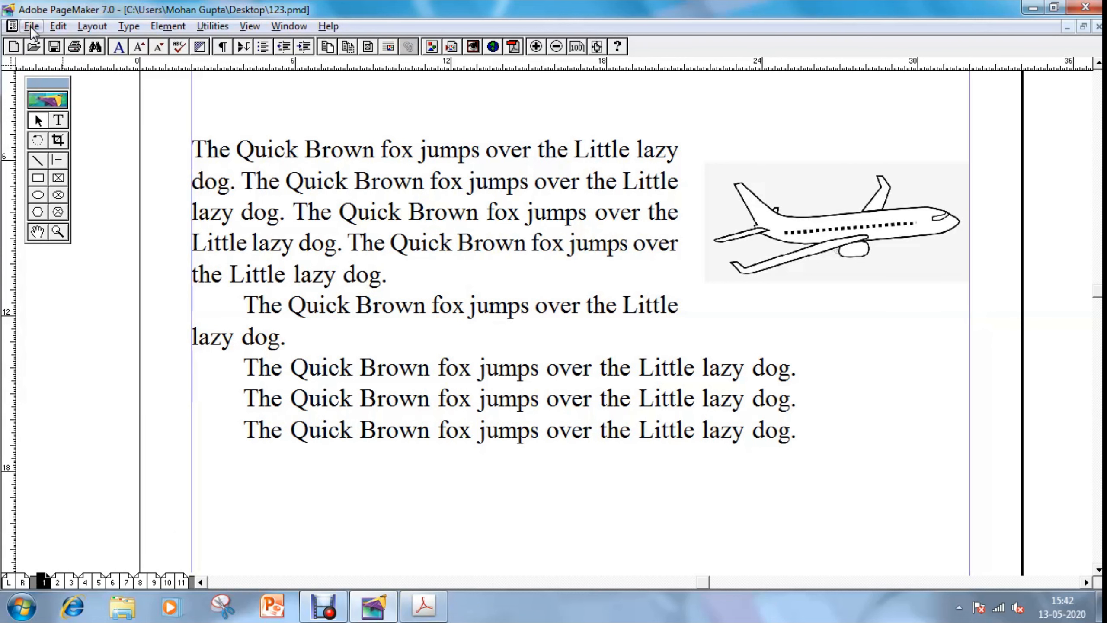
{"action": "left_click", "coordinate": [31, 26]}
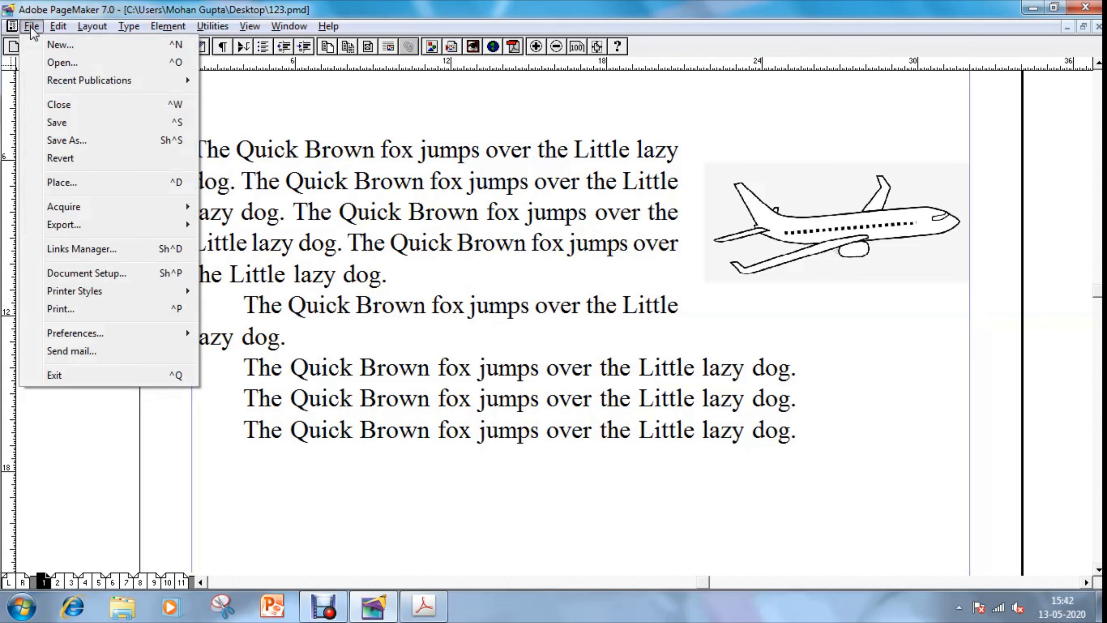
{"action": "mouse_move", "coordinate": [48, 28]}
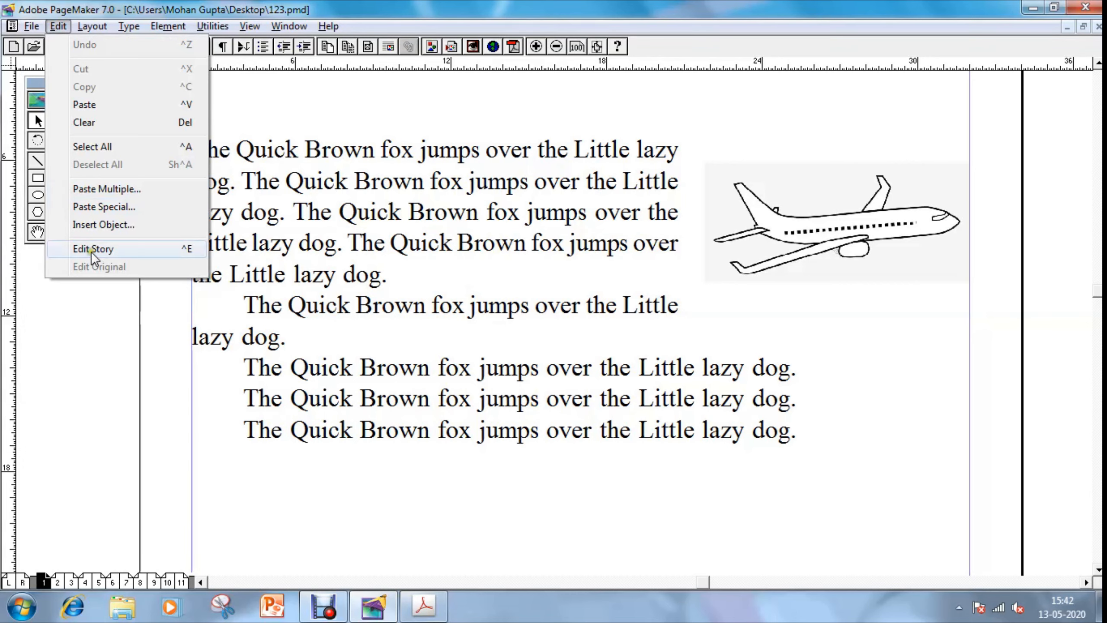
{"action": "left_click", "coordinate": [109, 251]}
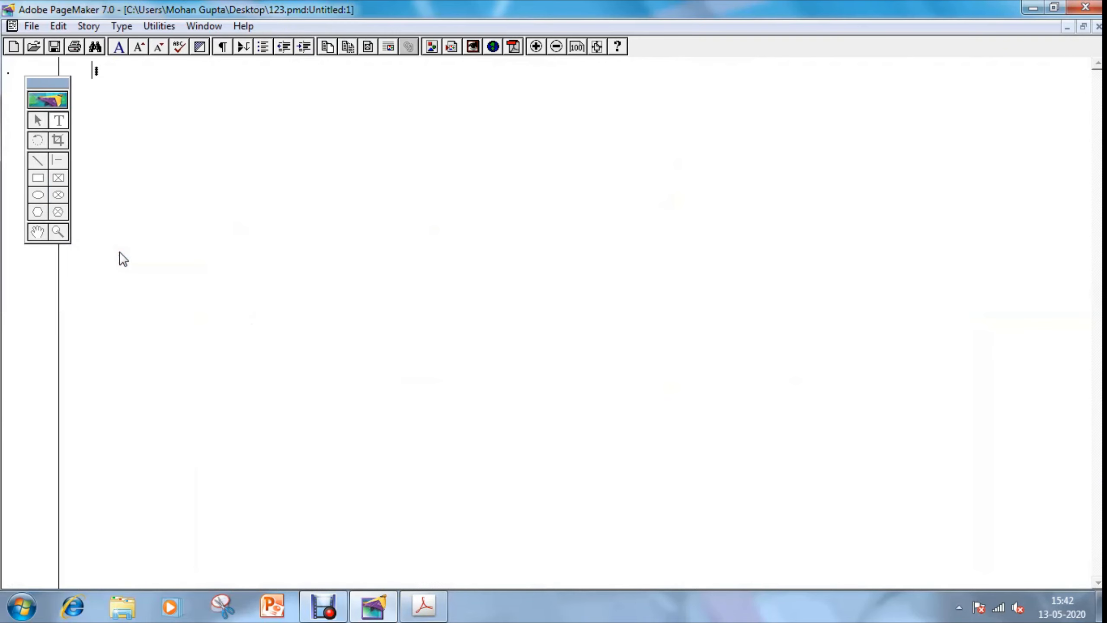
{"action": "left_click", "coordinate": [1097, 28]}
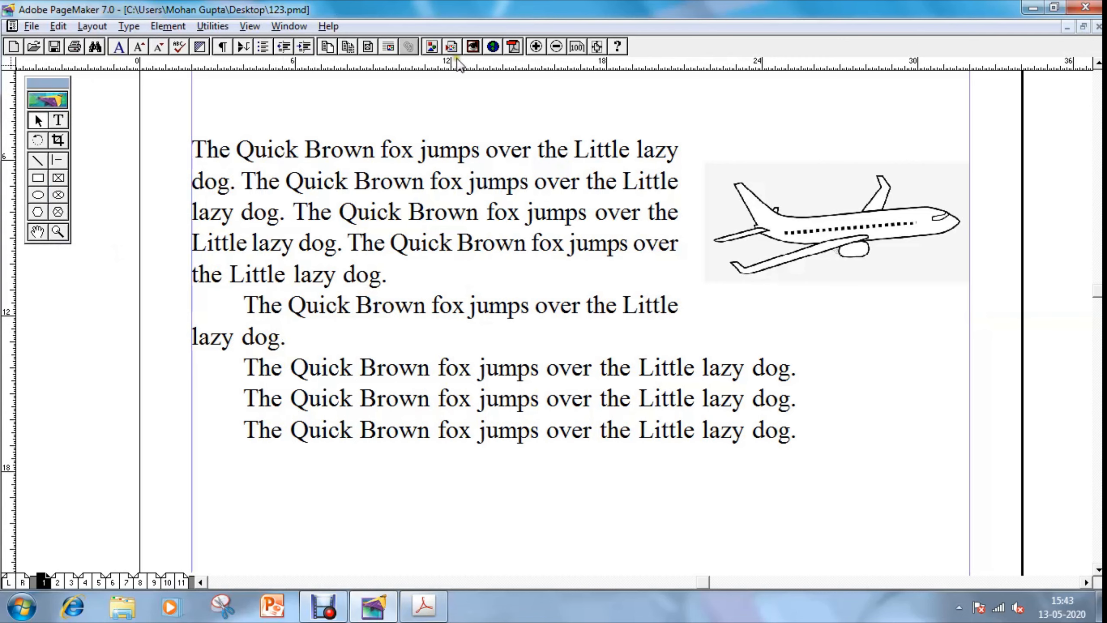
{"action": "left_click", "coordinate": [554, 355]}
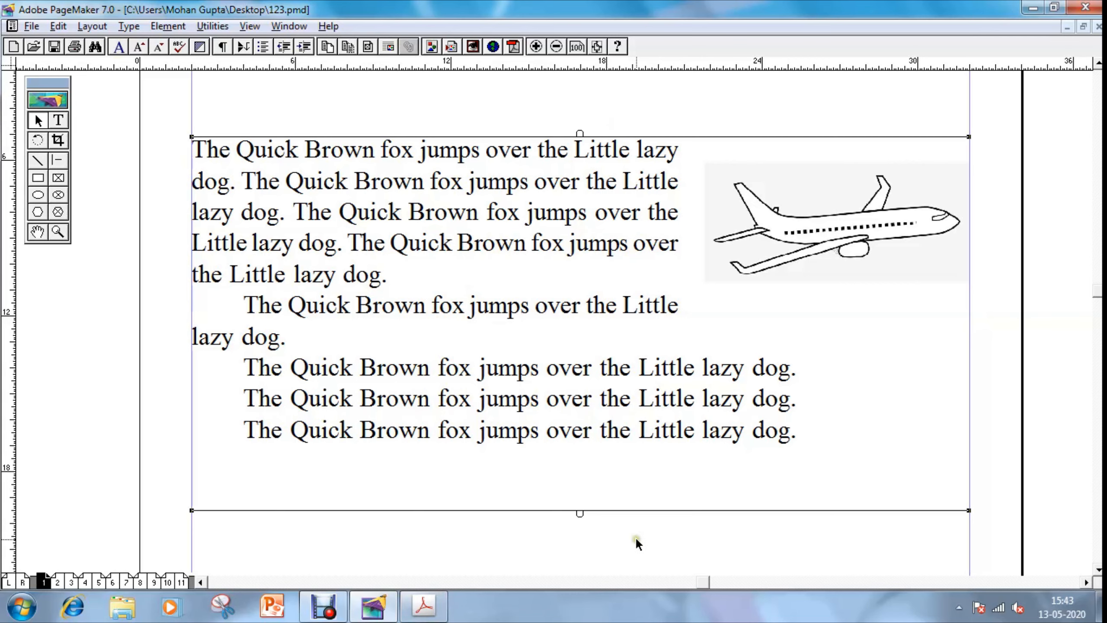
{"action": "left_click", "coordinate": [579, 538]}
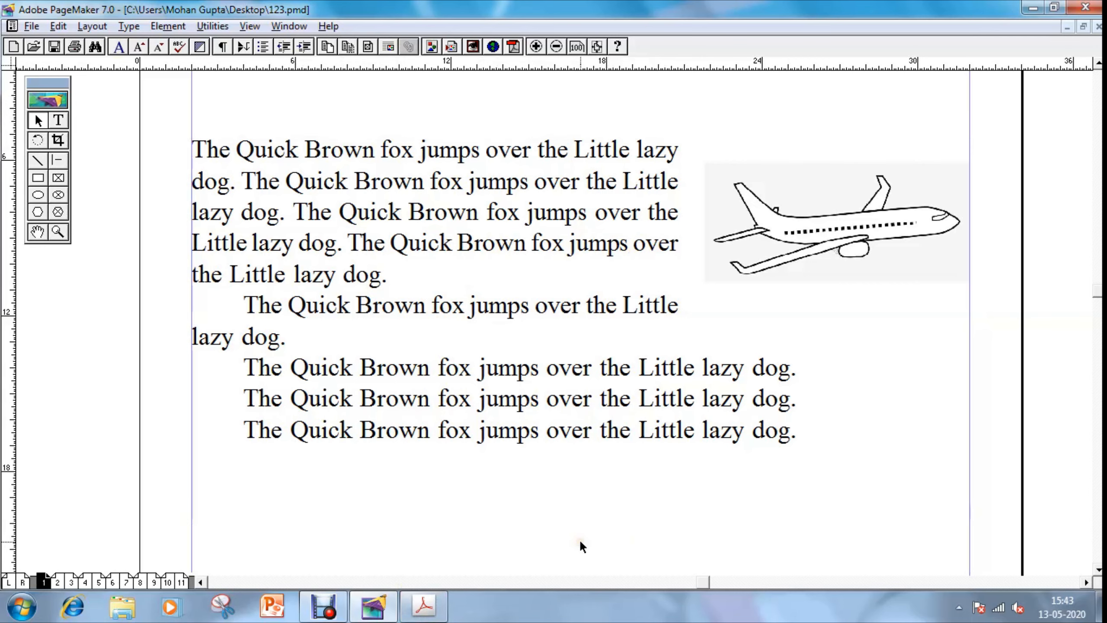
{"action": "left_click", "coordinate": [586, 421]}
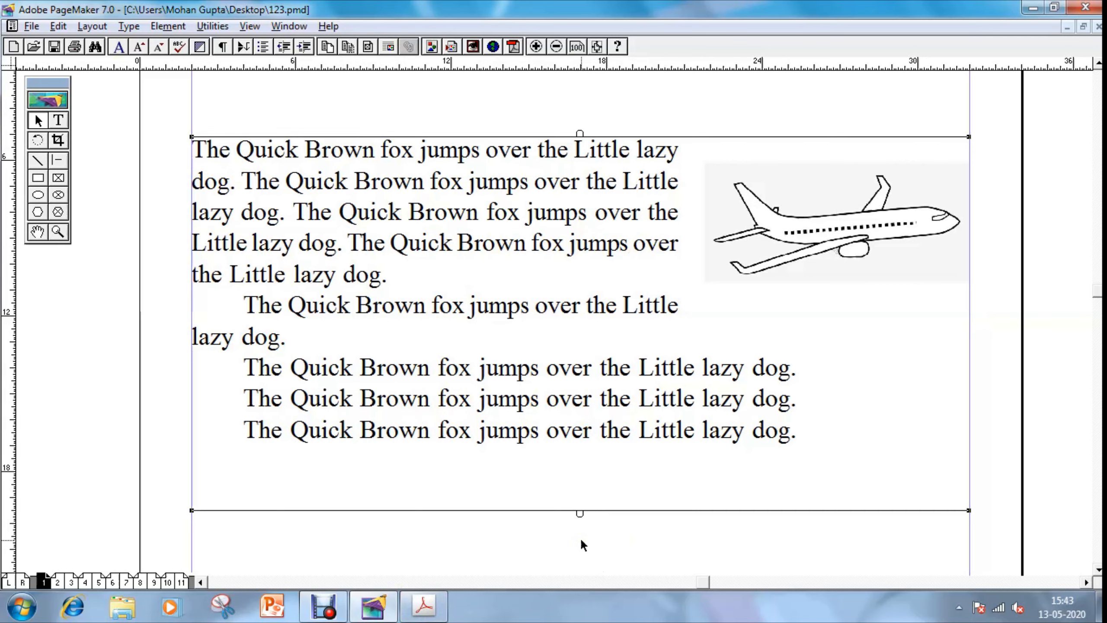
{"action": "left_click", "coordinate": [582, 541]}
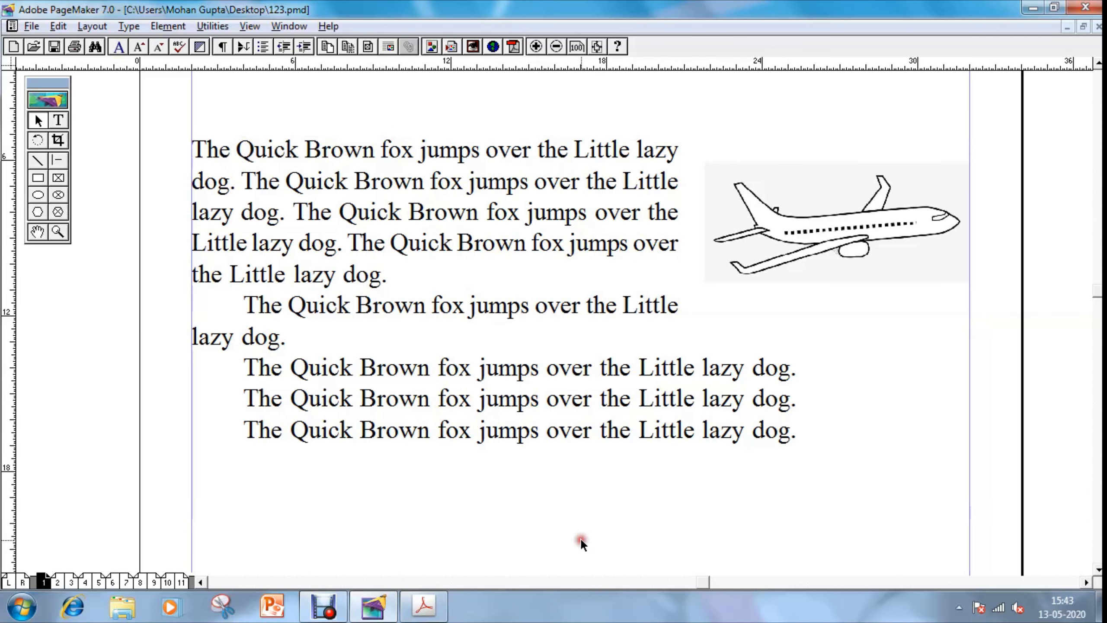
{"action": "left_click", "coordinate": [329, 615]}
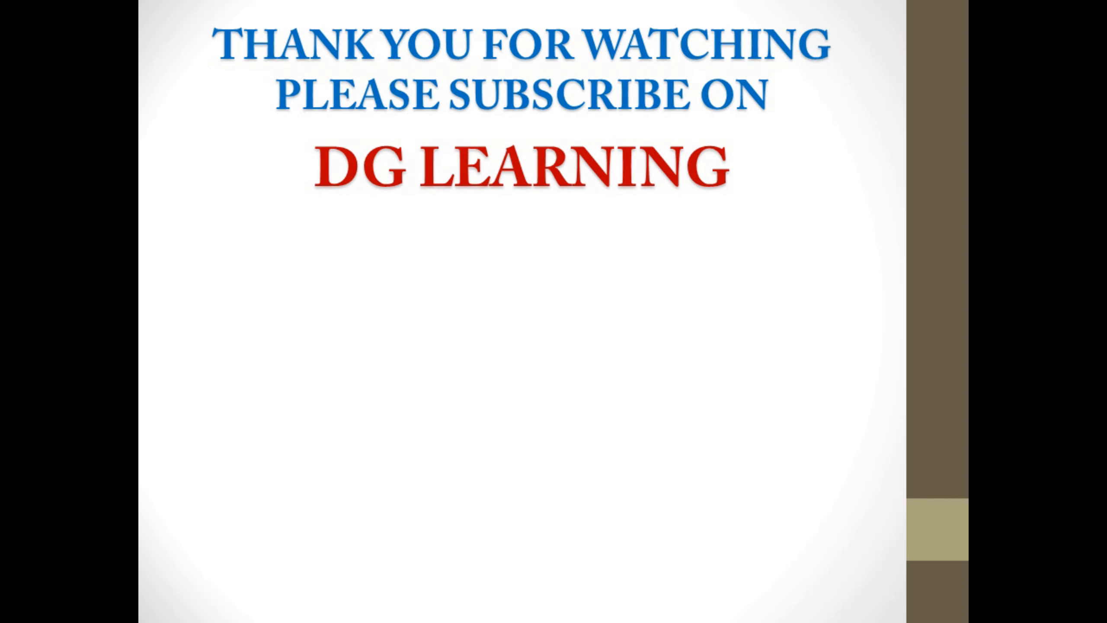